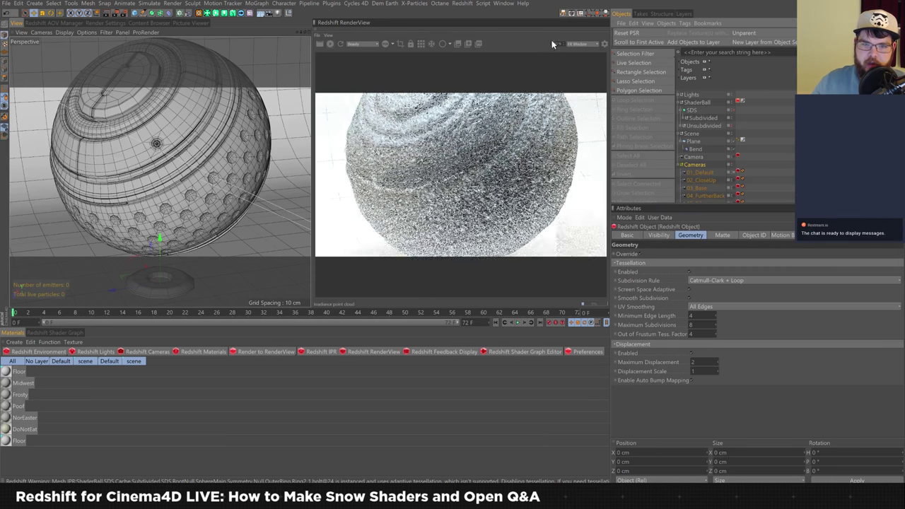
# Step: Raise the Redshift camera's Film Settings F-Stop Number from 12 to 15
pyautogui.click(574, 45)
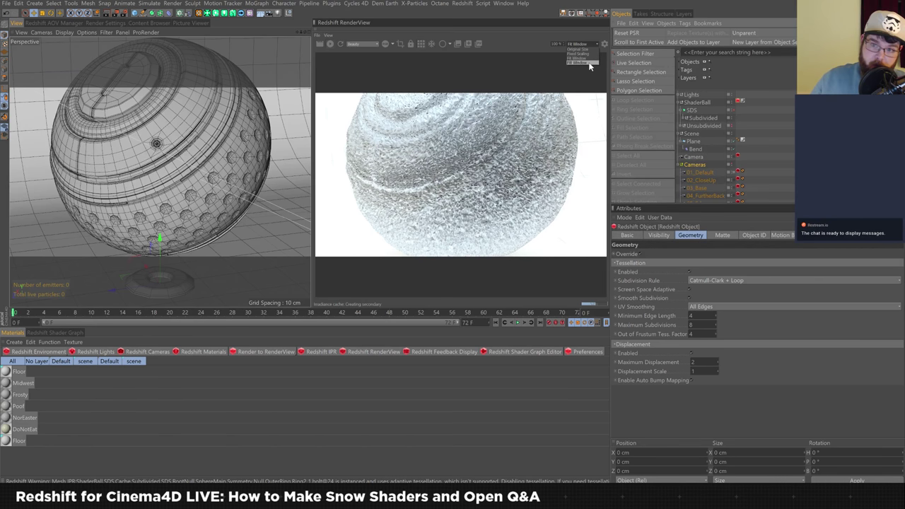
pyautogui.click(534, 58)
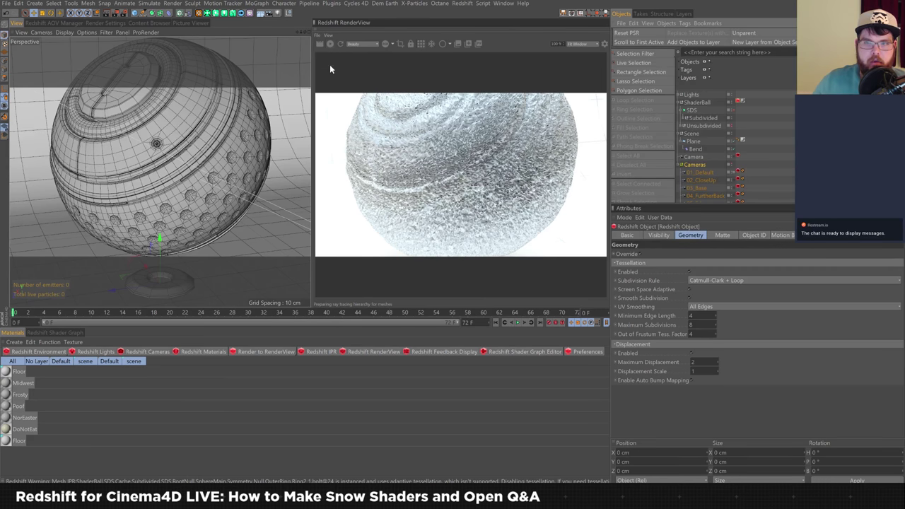
pyautogui.click(739, 173)
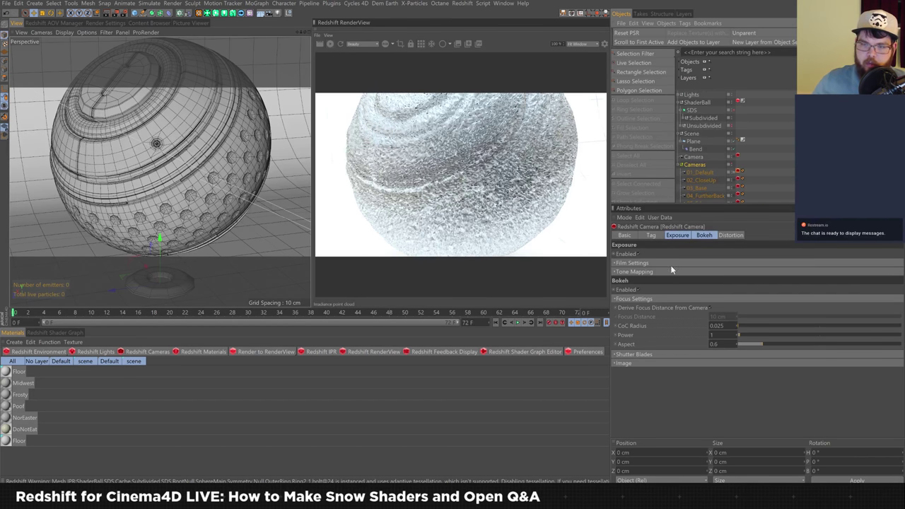
pyautogui.click(684, 235)
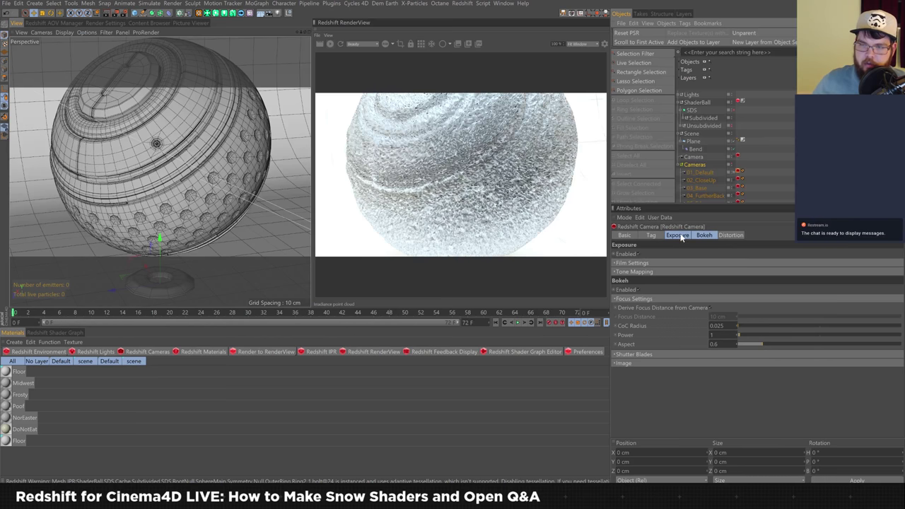
pyautogui.keyDown('ctrl'); pyautogui.click(637, 263); pyautogui.keyUp('ctrl')
pyautogui.doubleClick(670, 290)
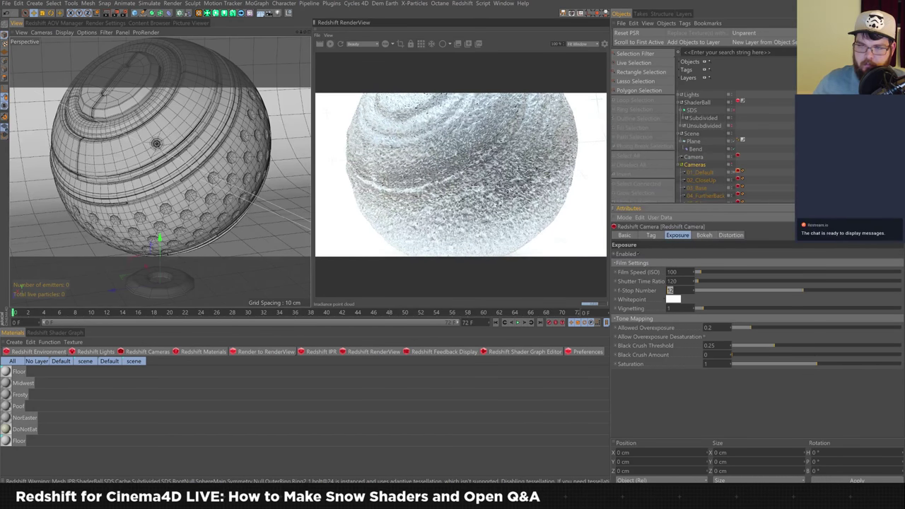
pyautogui.write('15')
pyautogui.press('Return')
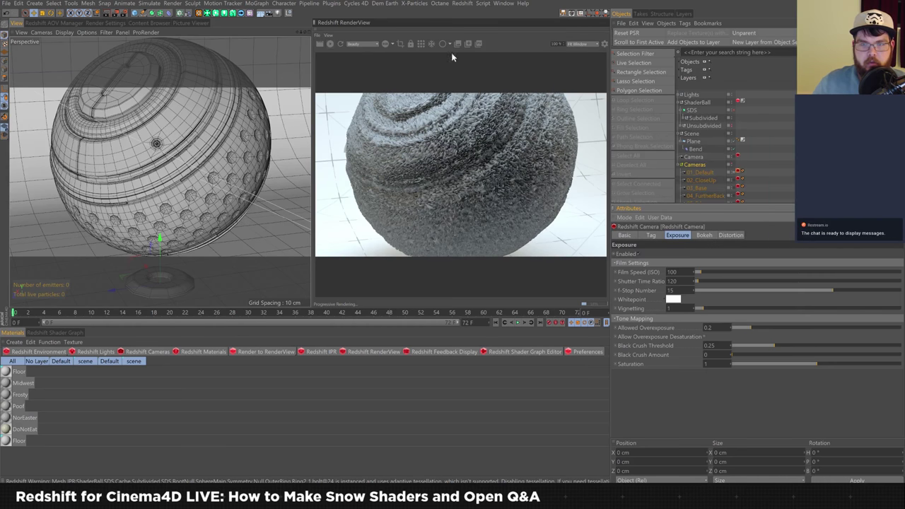
# Step: Restart the Redshift RenderView render so the sphere recalculates lighting at F-Stop 15
pyautogui.click(381, 45)
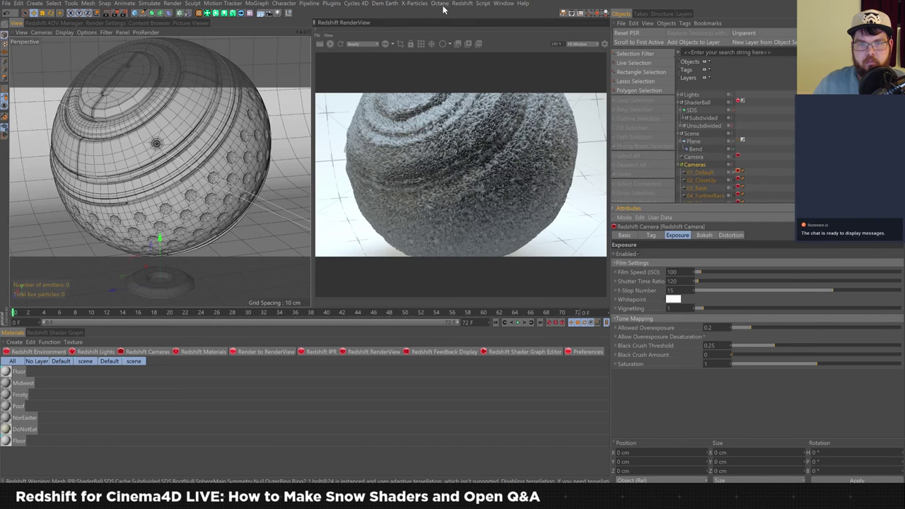
pyautogui.click(421, 44)
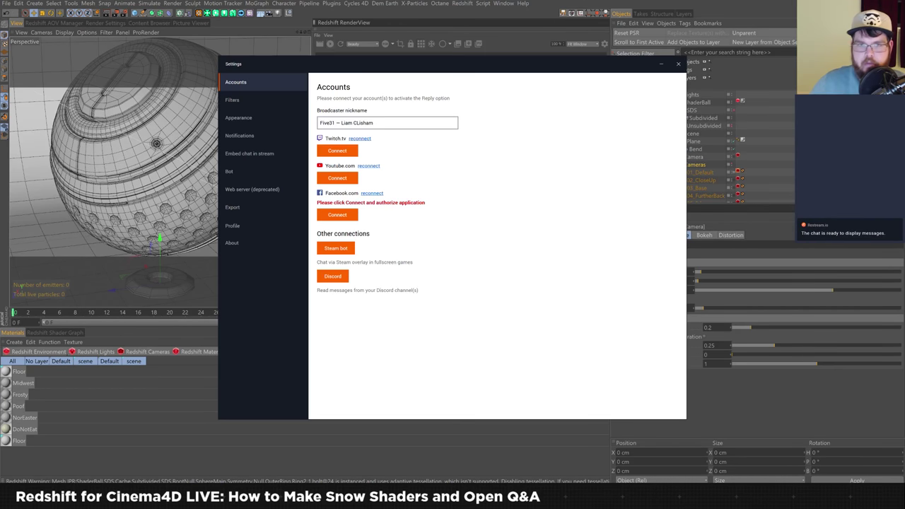
# Step: Drag the Restream Chat Accounts settings window off screen and switch windows
pyautogui.moveTo(423, 63); pyautogui.dragTo(904, 65)
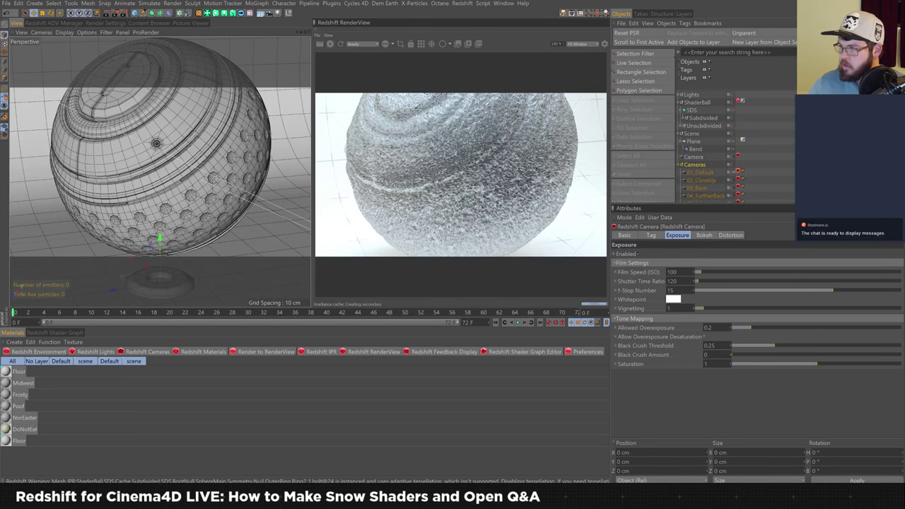
pyautogui.hotkey('alt', 'Tab')
pyautogui.hotkey('alt', 'Tab')
pyautogui.hotkey('alt', 'Tab')
pyautogui.hotkey('alt', 'Tab')
pyautogui.hotkey('alt', 'Tab')
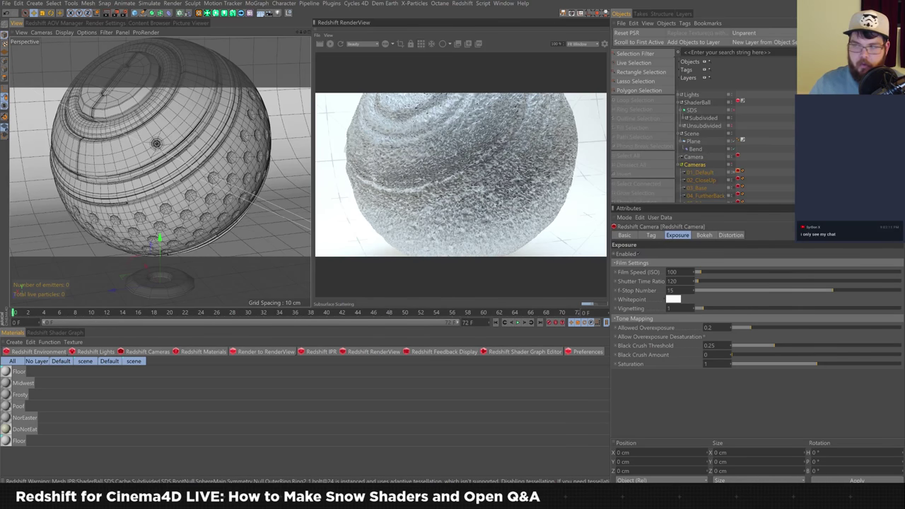
# Step: Let the subsurface-scattered snow render finish, then bring up the window switcher
pyautogui.hotkey('alt', 'Tab')
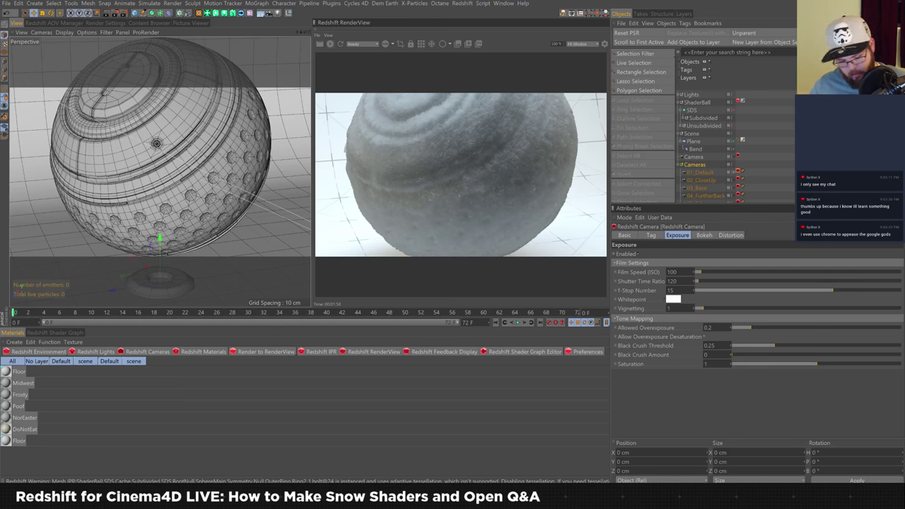
pyautogui.hotkey('alt', 'Tab')
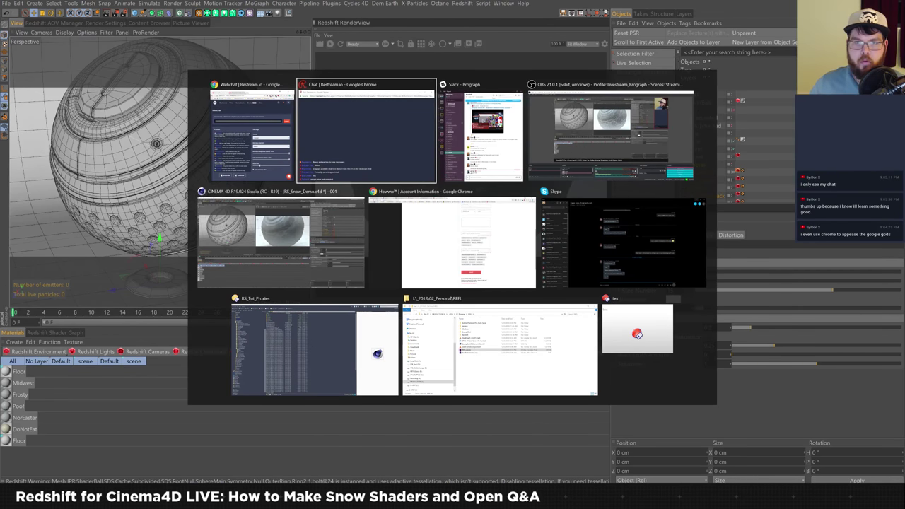
# Step: Step through the open windows, then open the Windows Start search
pyautogui.press('Tab')
pyautogui.press('Tab')
pyautogui.press('Tab')
pyautogui.hotkey('shift', 'Tab')
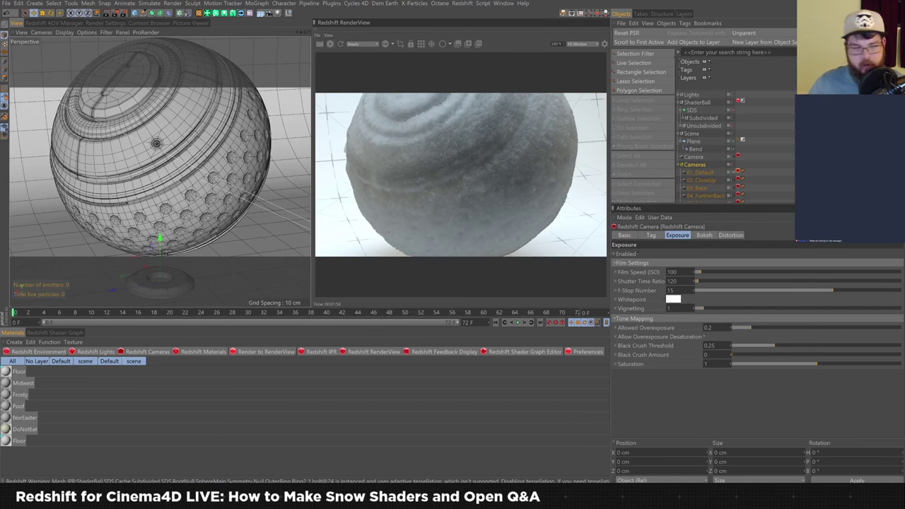
pyautogui.press('super')
# Step: Launch Restream Chat by searching 'res' and move its loading and Accounts windows off screen
pyautogui.write('res')
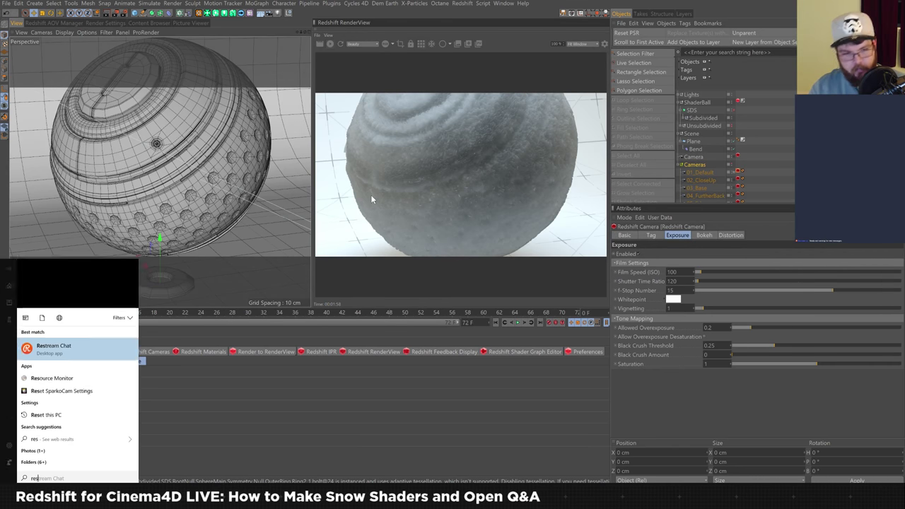
pyautogui.press('Return')
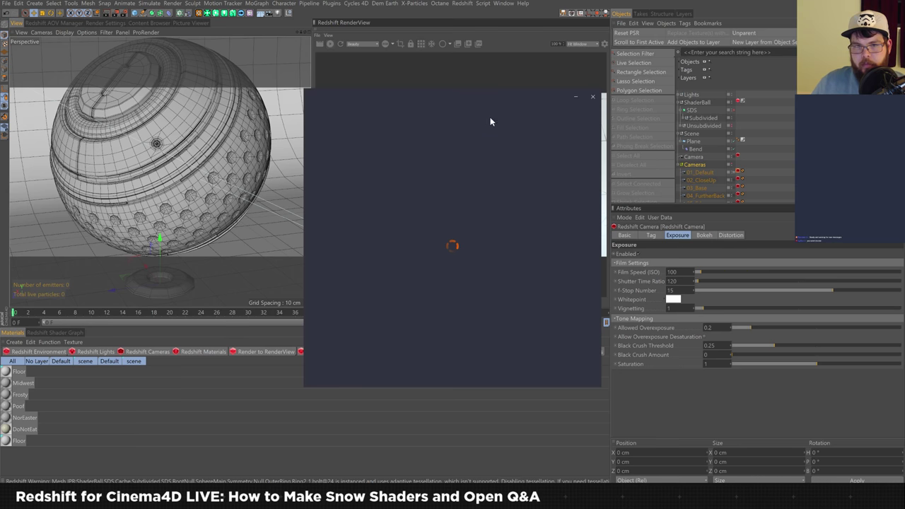
pyautogui.moveTo(445, 105); pyautogui.dragTo(904, 106)
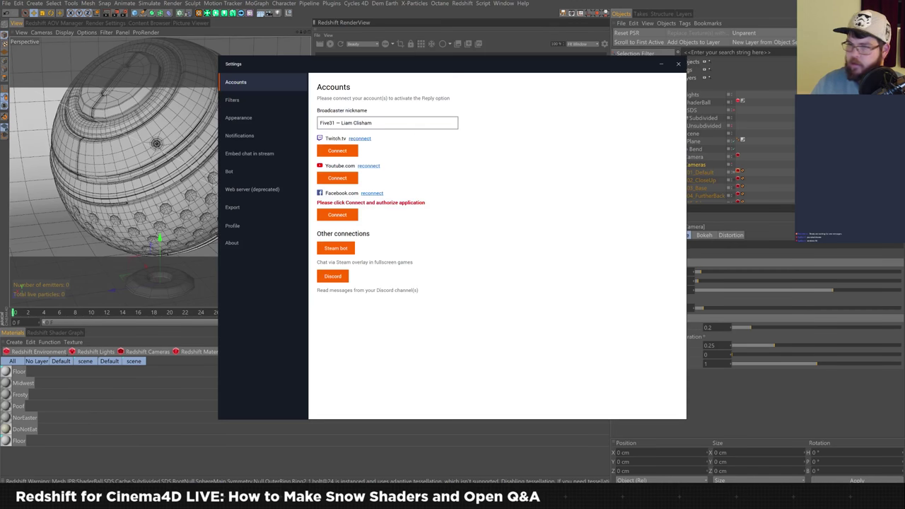
pyautogui.moveTo(467, 63); pyautogui.dragTo(904, 71)
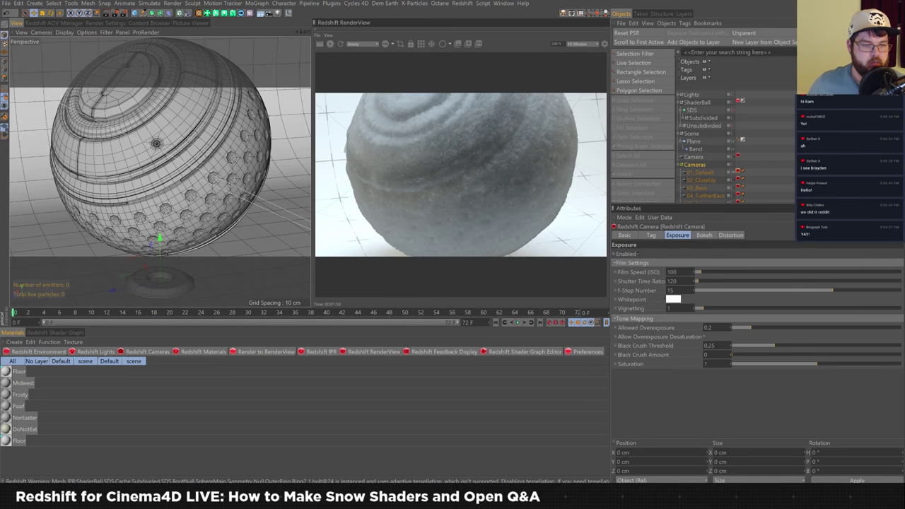
# Step: Review the snow sphere render and bring up the file-manager taskbar previews
pyautogui.moveTo(115, 503)
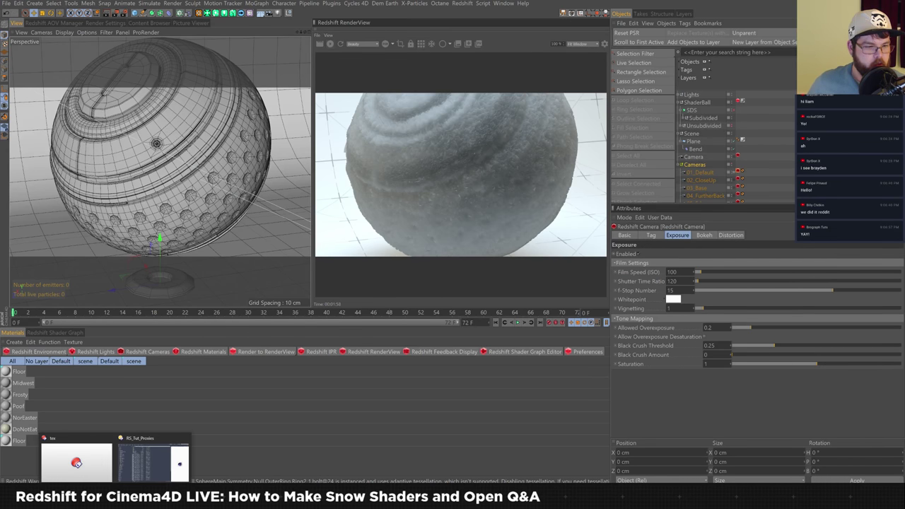
# Step: Open the Directory Opus 'tex' window and return to the PRODUCTION (I:) drive root
pyautogui.click(106, 458)
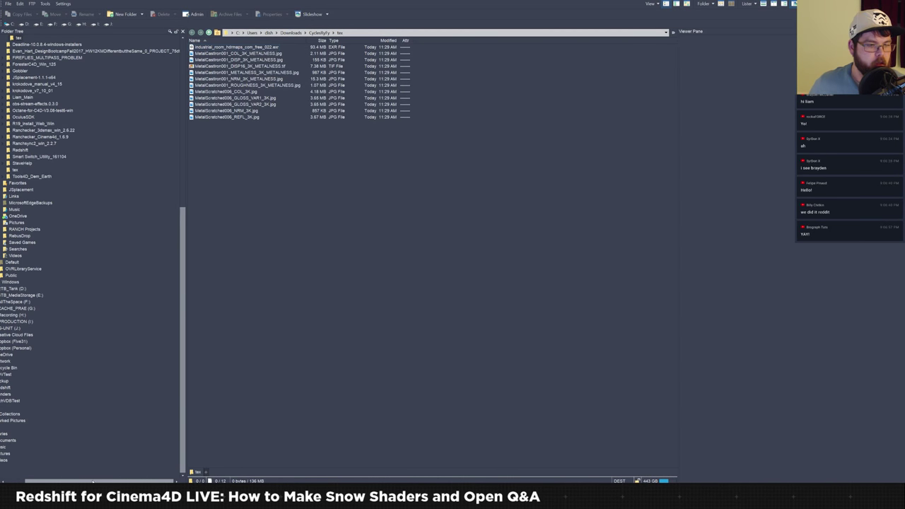
pyautogui.moveTo(106, 481); pyautogui.dragTo(86, 481)
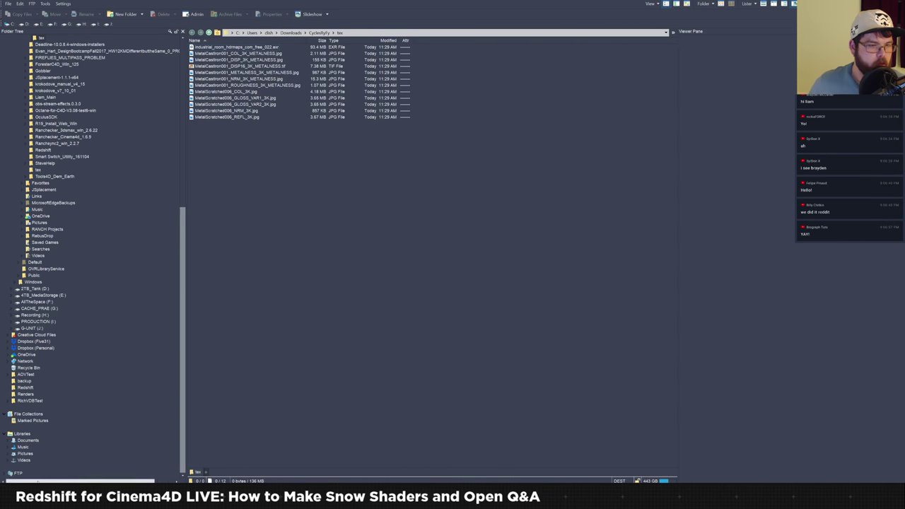
pyautogui.click(32, 322)
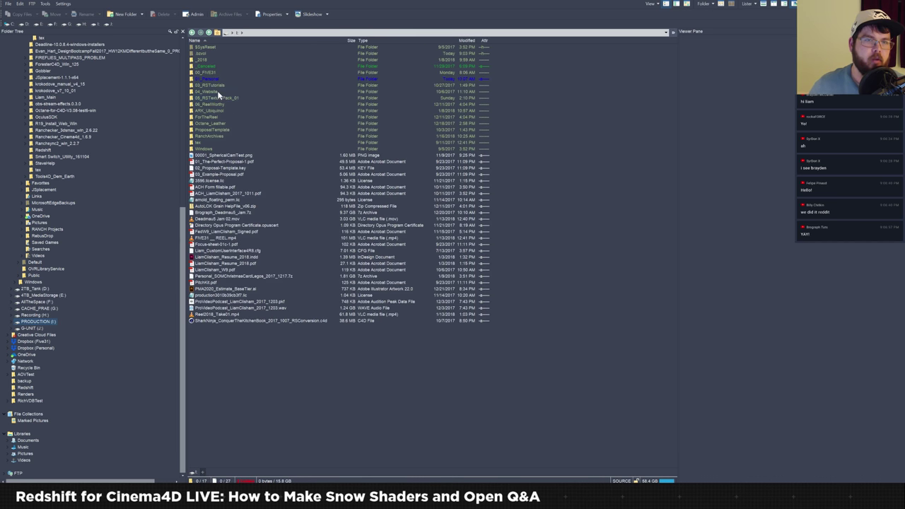
pyautogui.doubleClick(212, 85)
pyautogui.doubleClick(211, 54)
pyautogui.click(192, 32)
pyautogui.click(192, 32)
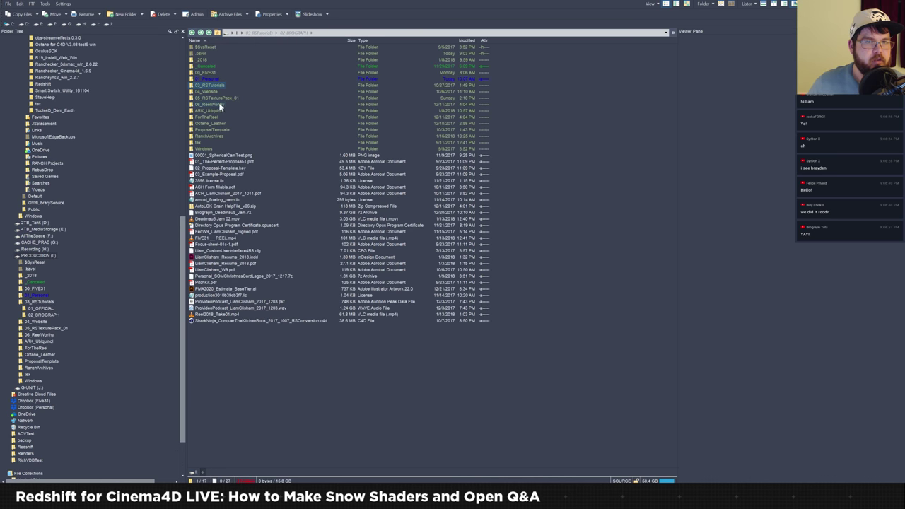
# Step: Browse into 05_RSTexturePack_01 > RS_SNOW > RS_Snow_Samples
pyautogui.doubleClick(219, 98)
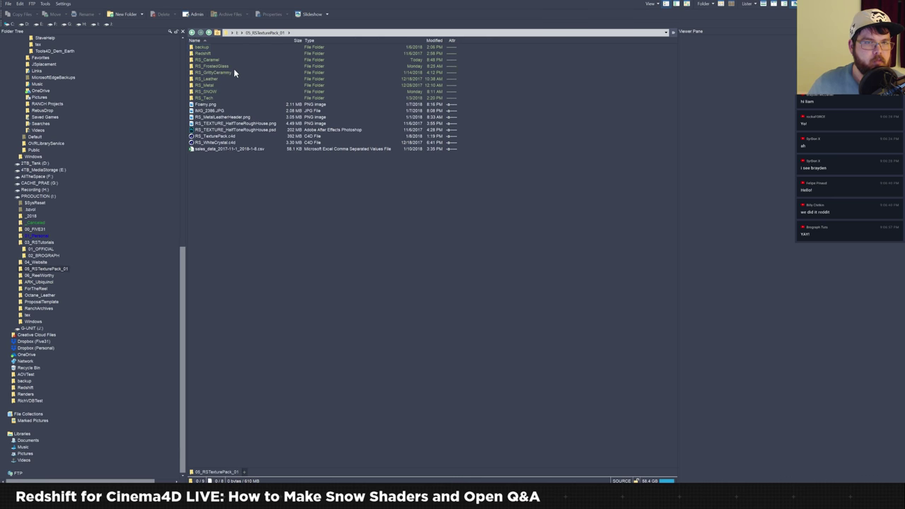
pyautogui.doubleClick(210, 92)
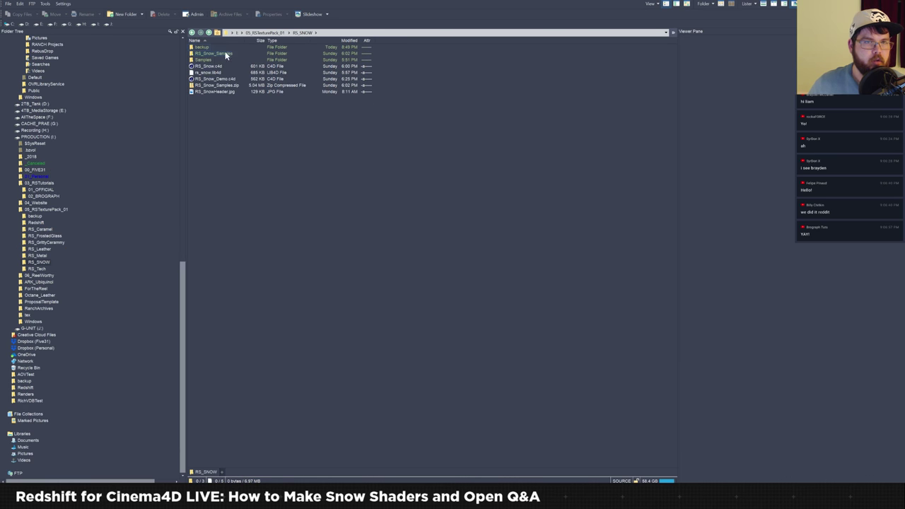
pyautogui.doubleClick(205, 60)
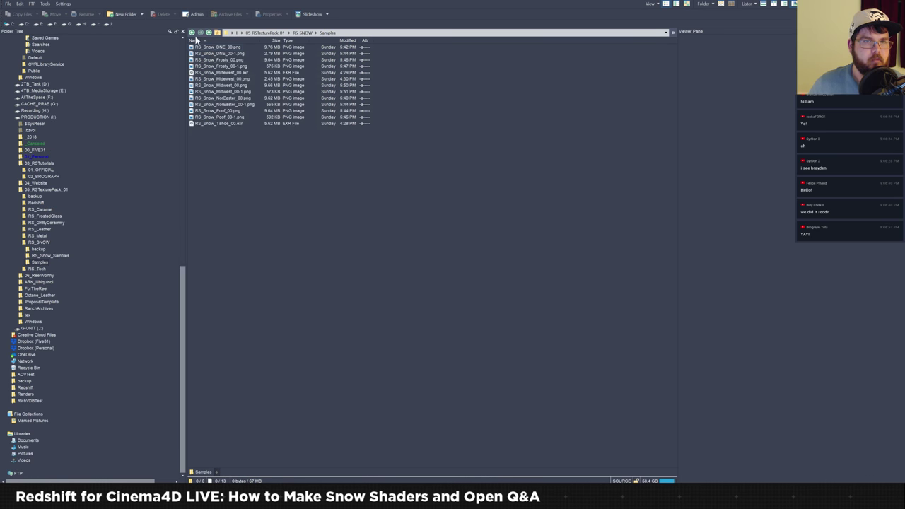
pyautogui.click(191, 34)
pyautogui.doubleClick(221, 54)
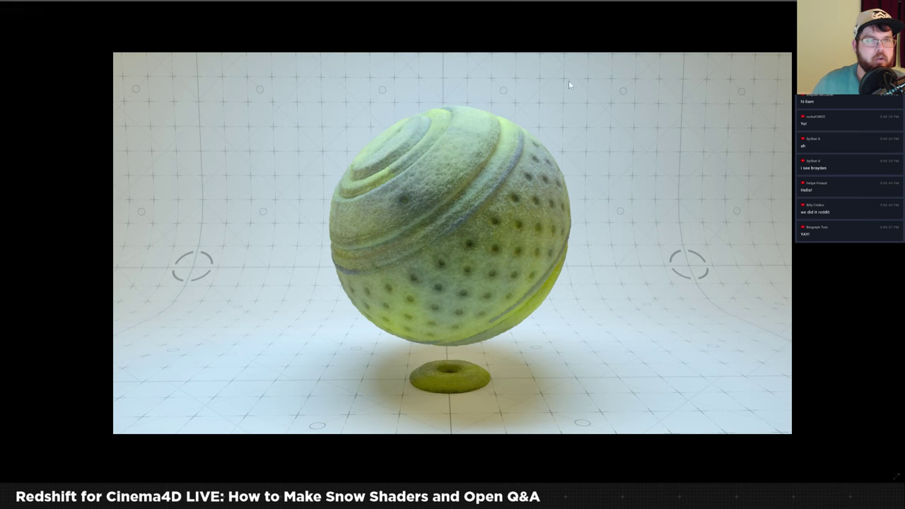
# Step: Preview the RS_Snow_Frosty and RS_Snow_Midwest sample renders full-screen
pyautogui.press('Escape')
pyautogui.doubleClick(238, 55)
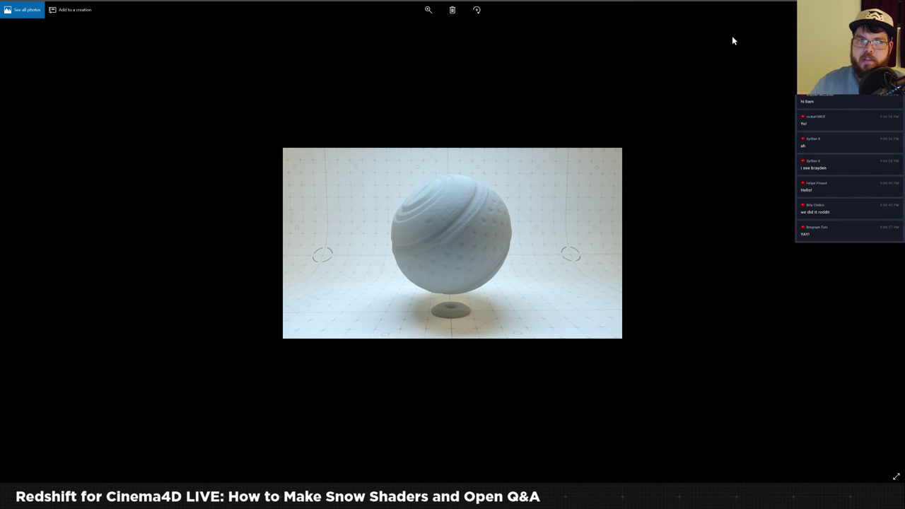
pyautogui.press('Escape')
pyautogui.click(239, 59)
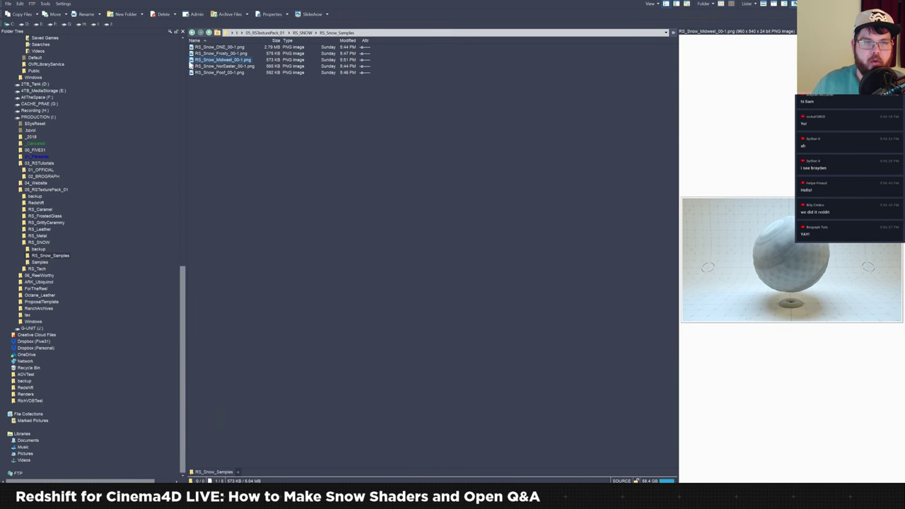
pyautogui.doubleClick(237, 58)
pyautogui.press('Escape')
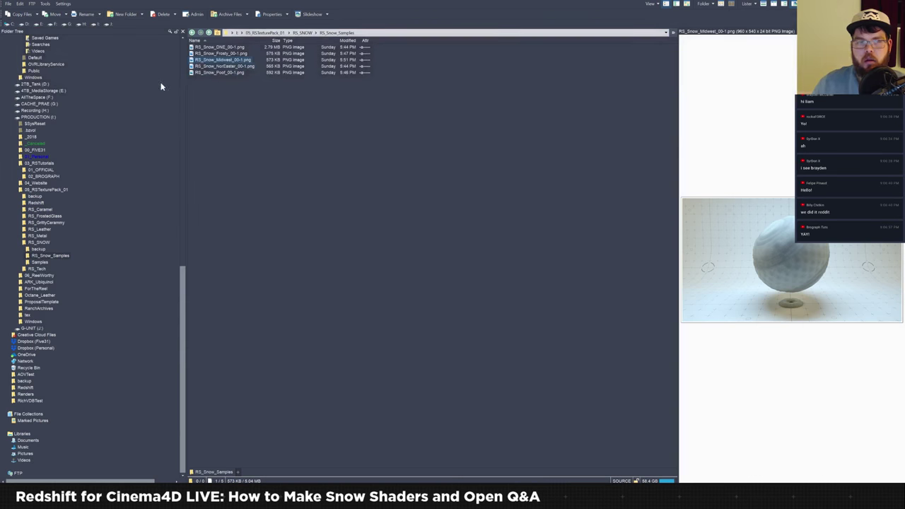
# Step: Preview the NorEaster and Poof snow renders, then return to Cinema 4D
pyautogui.doubleClick(200, 70)
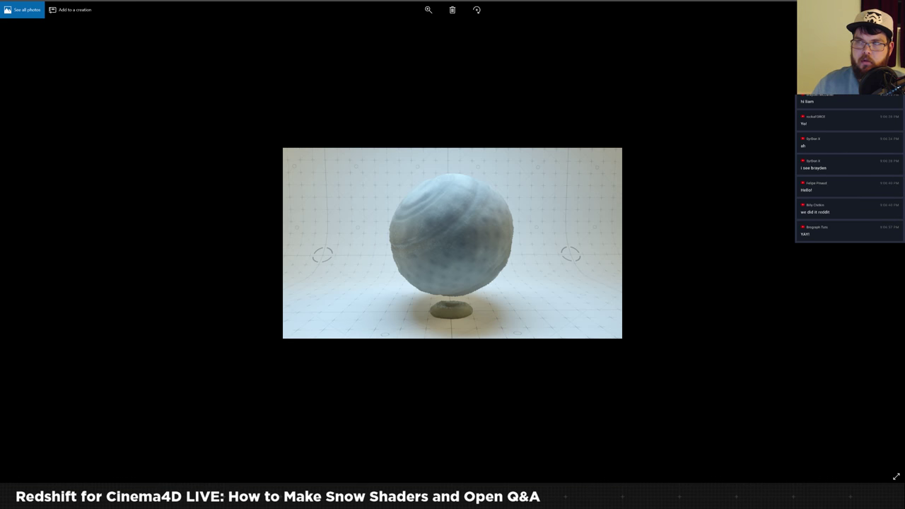
pyautogui.press('Escape')
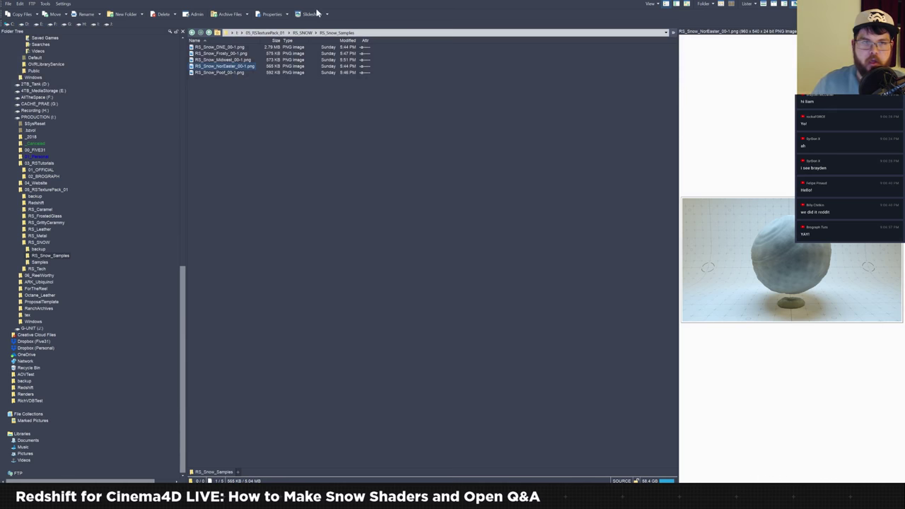
pyautogui.doubleClick(205, 73)
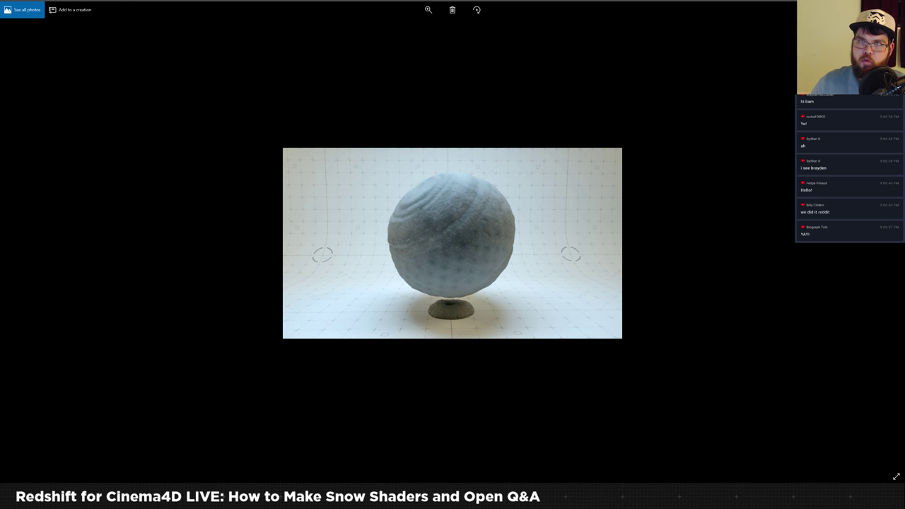
pyautogui.press('Escape')
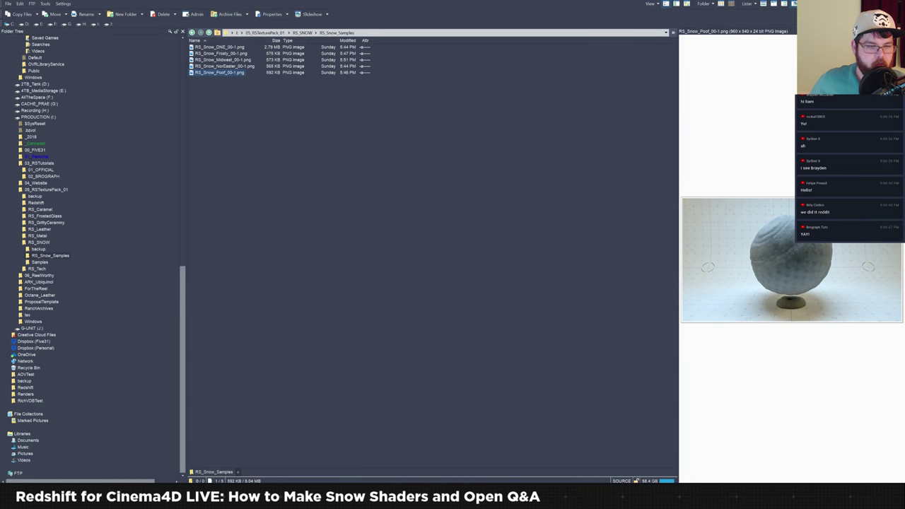
pyautogui.hotkey('alt', 'Tab')
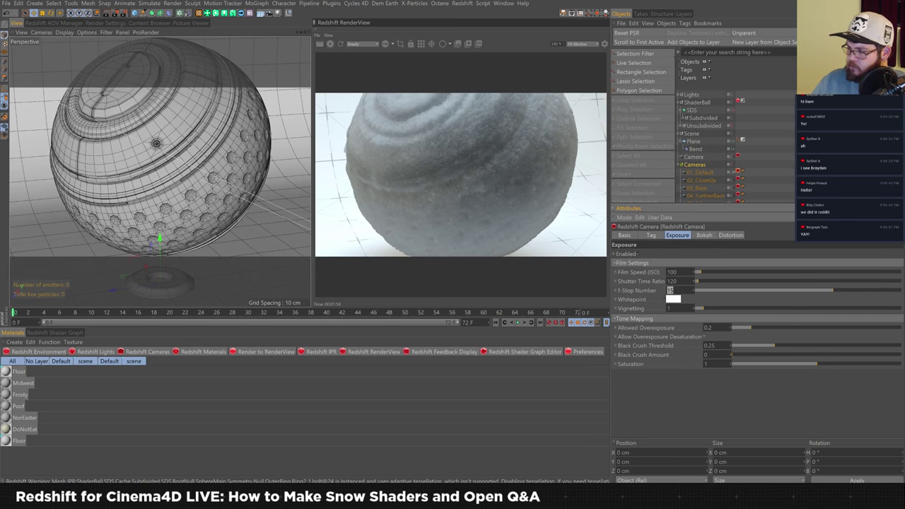
# Step: Commit F-Stop 15, then open NorEaster's Redshift Shader Graph and enlarge the node workspace
pyautogui.press('Return')
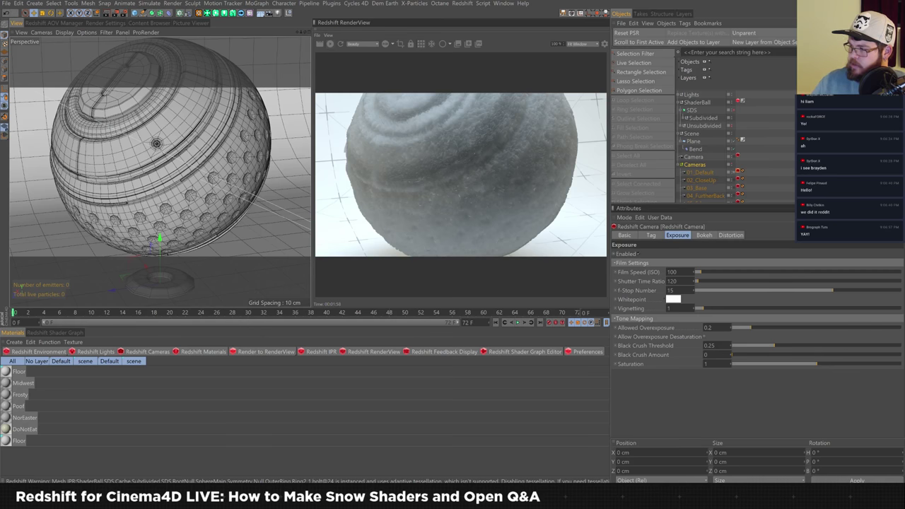
pyautogui.click(671, 290)
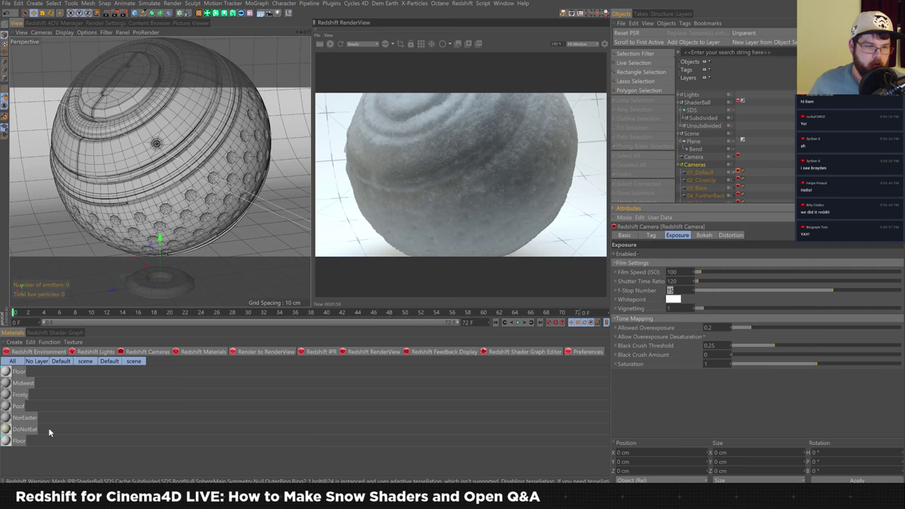
pyautogui.click(13, 431)
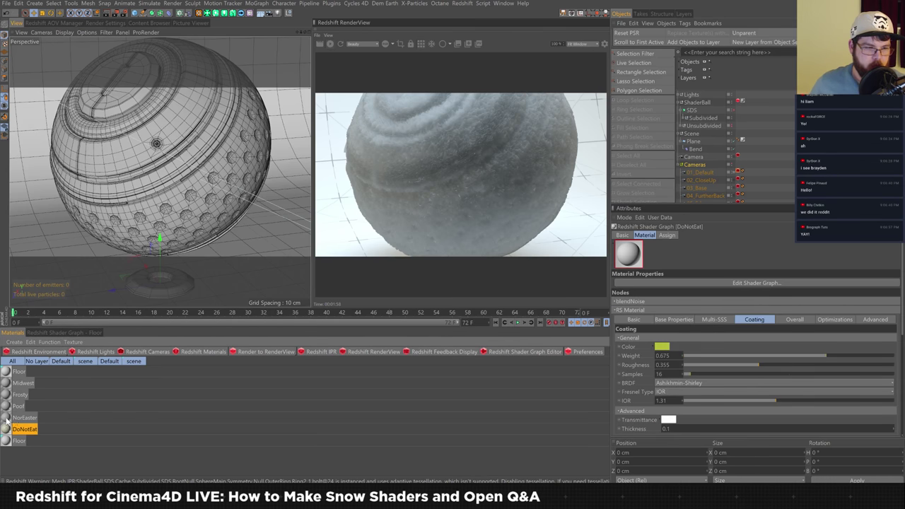
pyautogui.click(9, 418)
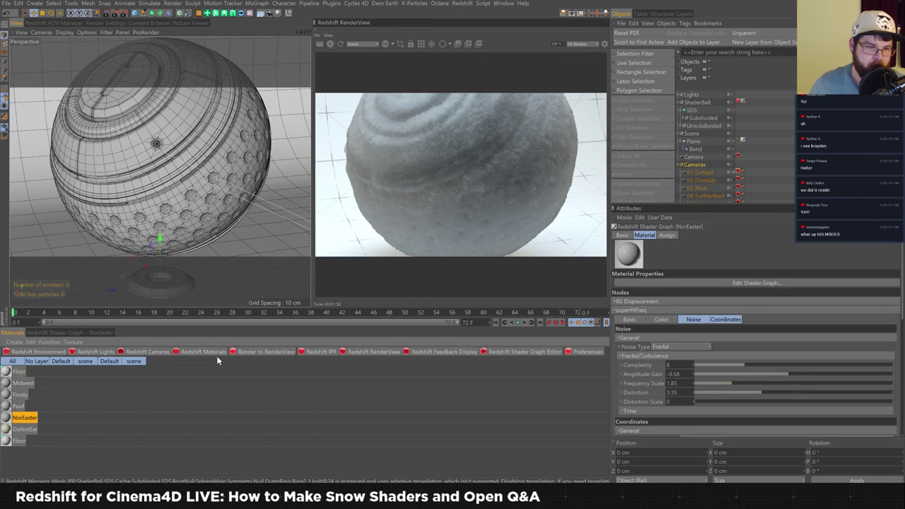
pyautogui.click(25, 418)
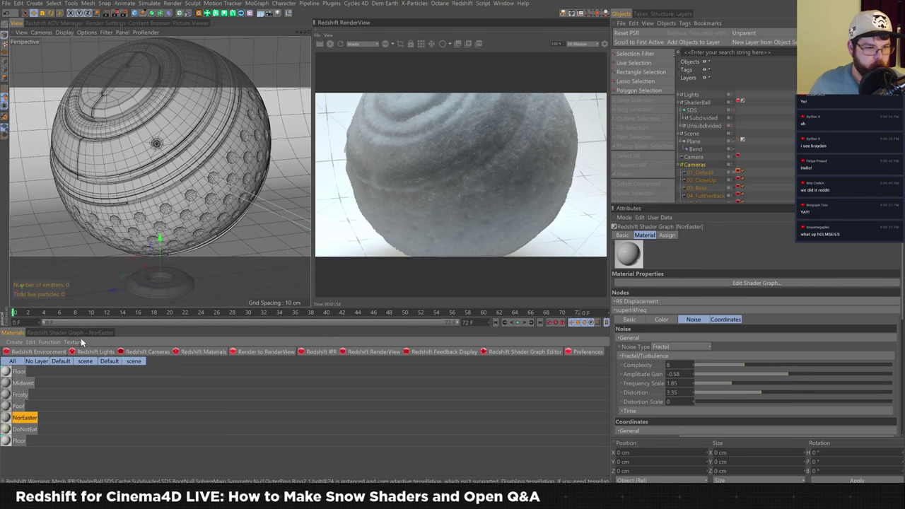
pyautogui.click(82, 332)
pyautogui.moveTo(316, 326); pyautogui.dragTo(316, 229)
# Step: Frame the NorEaster graph to show all four displacements feeding the blender, then return to the materials list
pyautogui.rightClick(261, 355)
pyautogui.click(251, 350)
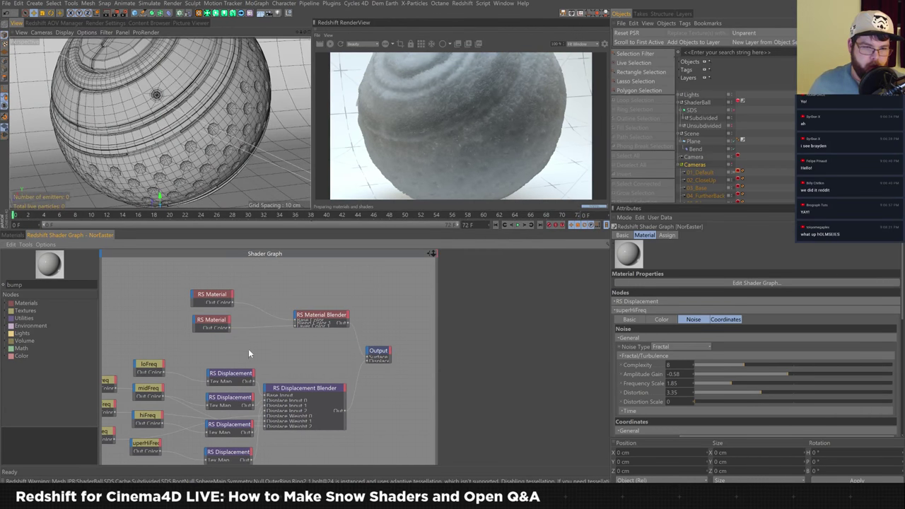
pyautogui.press('h')
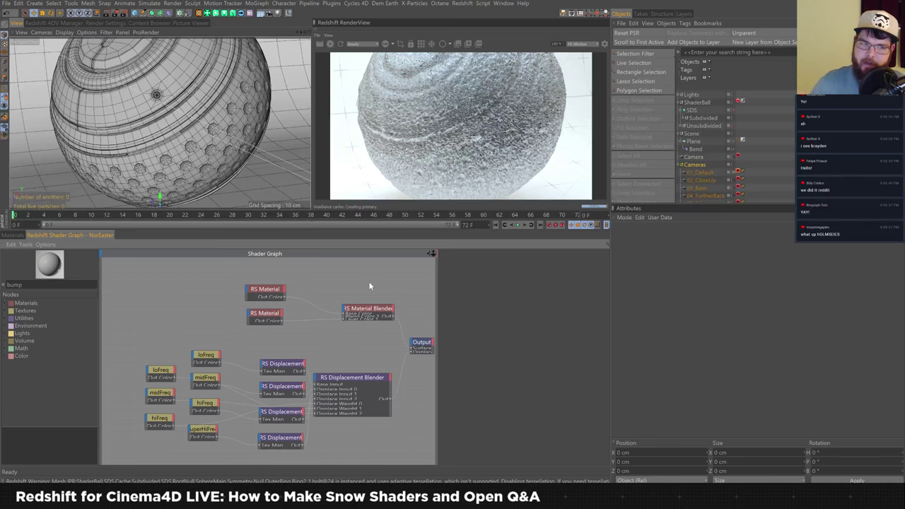
pyautogui.click(17, 235)
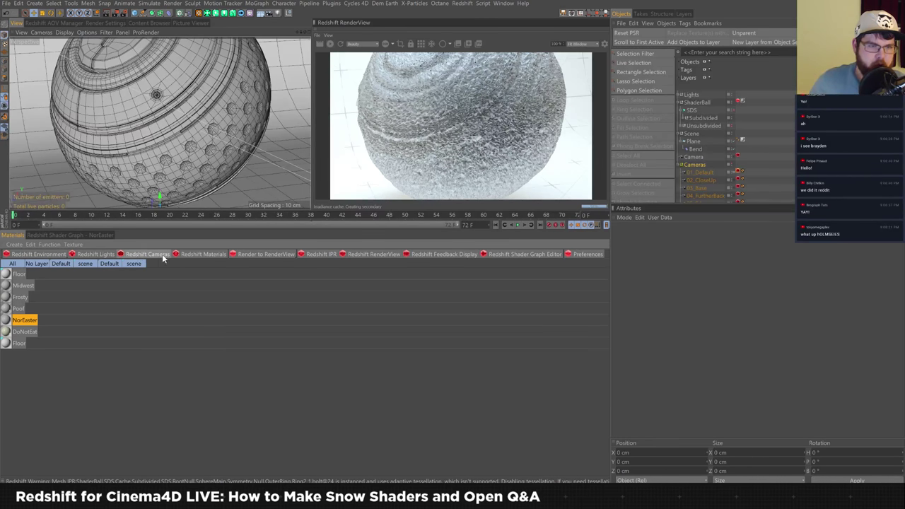
# Step: Create a new standard Redshift material
pyautogui.click(204, 256)
pyautogui.moveTo(225, 260)
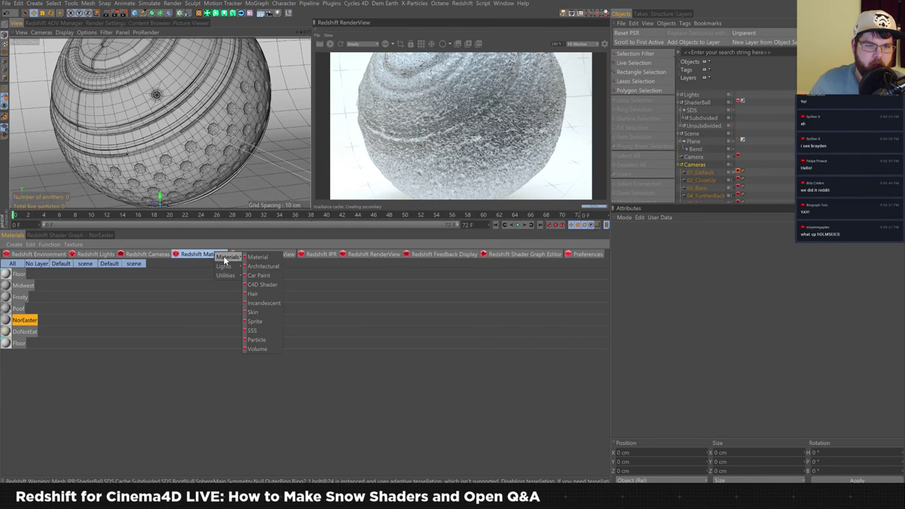
pyautogui.click(258, 257)
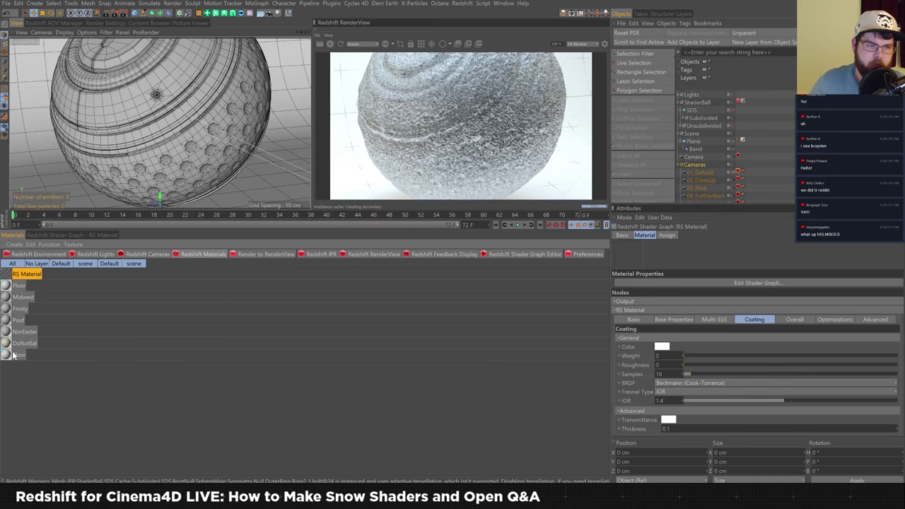
# Step: Name the material Brosnow and drag it onto the shader ball
pyautogui.doubleClick(33, 277)
pyautogui.press('BackSpace')
pyautogui.press('BackSpace')
pyautogui.press('BackSpace')
pyautogui.press('BackSpace')
pyautogui.press('BackSpace')
pyautogui.press('BackSpace')
pyautogui.press('BackSpace')
pyautogui.press('BackSpace')
pyautogui.press('BackSpace')
pyautogui.press('BackSpace')
pyautogui.press('BackSpace')
pyautogui.write('Brosnow')
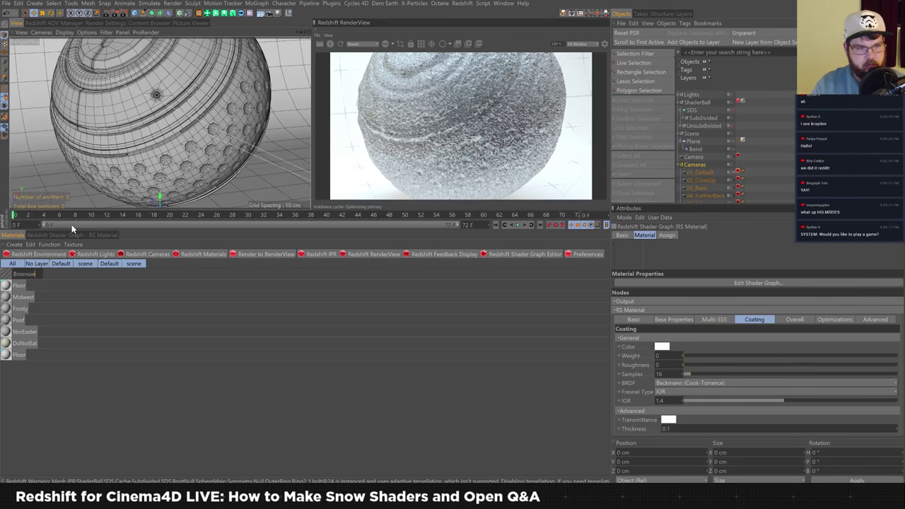
pyautogui.press('Return')
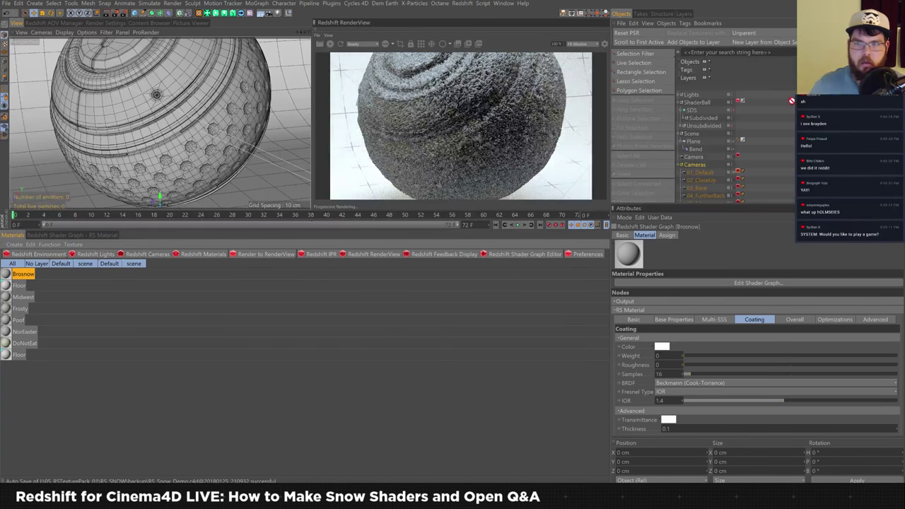
pyautogui.keyDown('ctrl'); pyautogui.moveTo(744, 137); pyautogui.dragTo(741, 140); pyautogui.keyUp('ctrl')
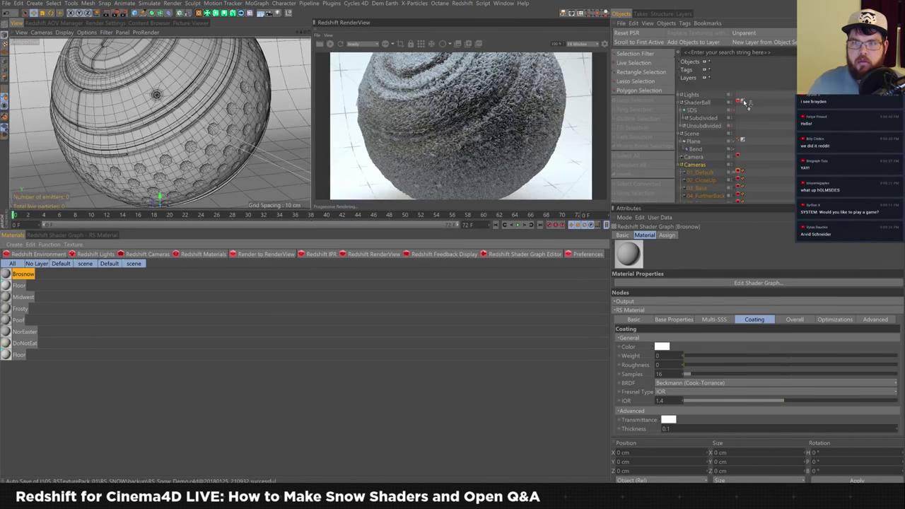
pyautogui.hotkey('ctrl', 'z')
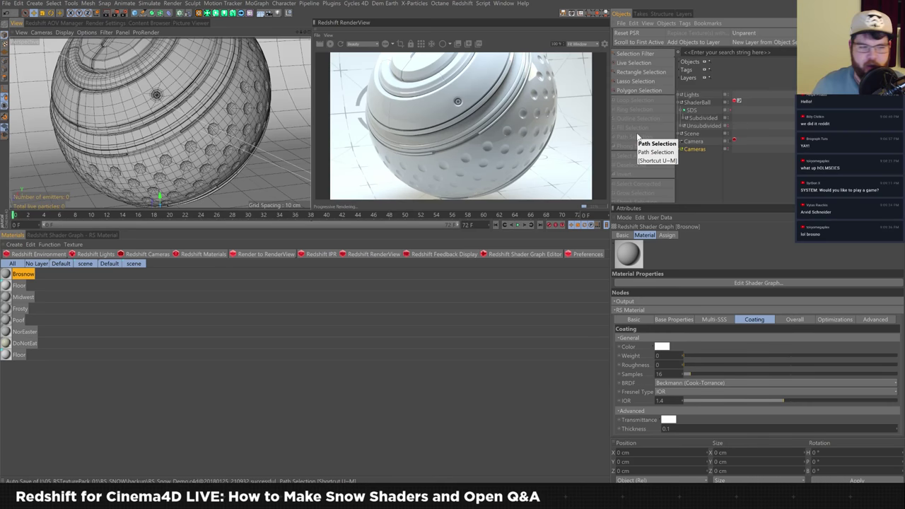
# Step: Rename Brosnow to BroSno and open its Shader Graph showing RS Material and Output
pyautogui.click(82, 284)
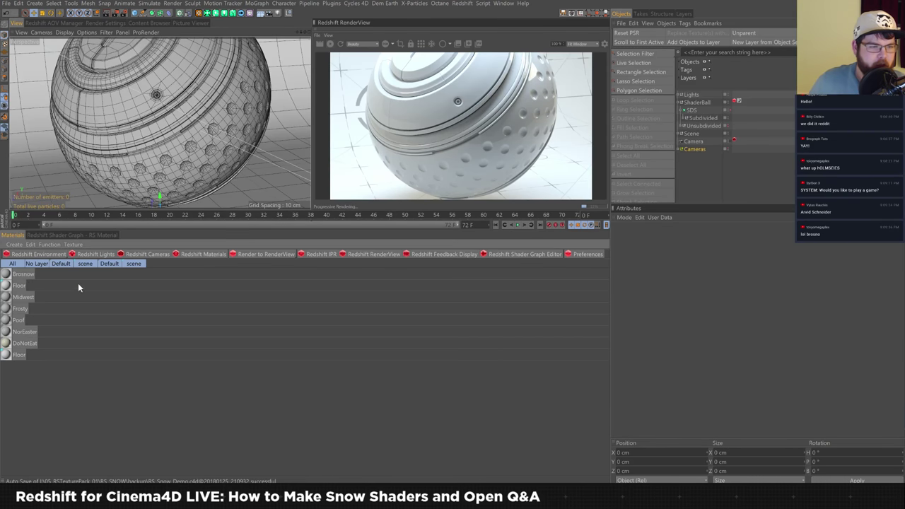
pyautogui.click(35, 274)
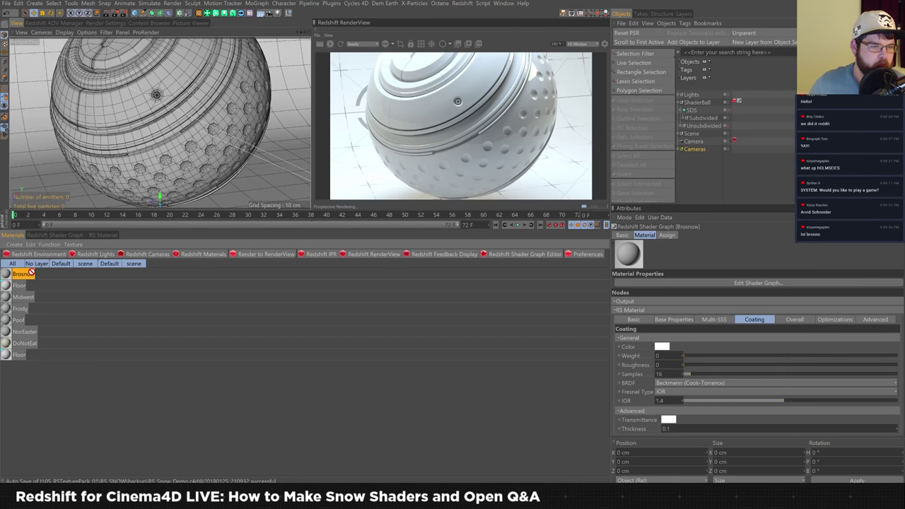
pyautogui.doubleClick(32, 274)
pyautogui.press('Return')
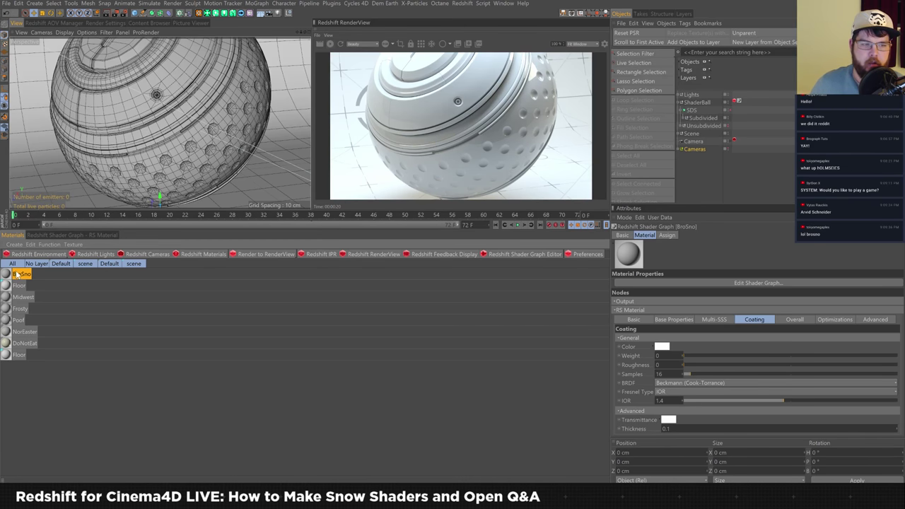
pyautogui.click(107, 236)
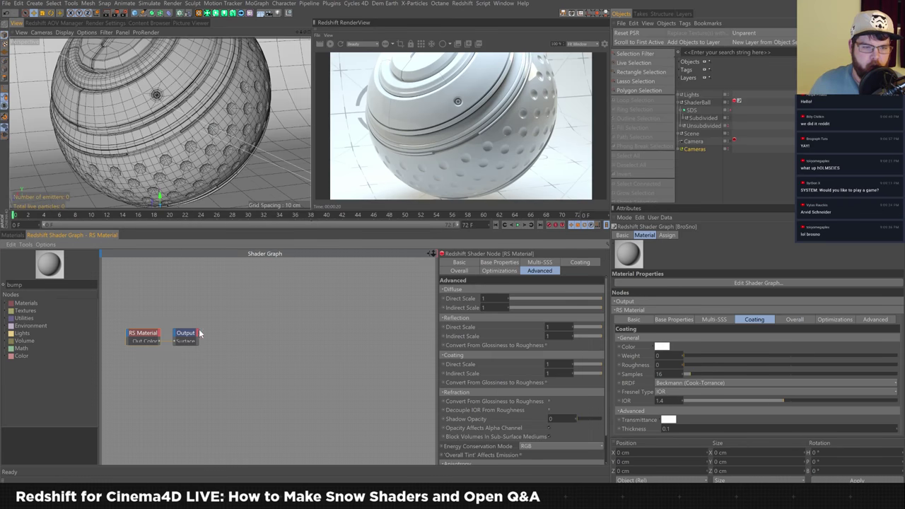
# Step: Spread the Output and RS Material nodes apart, then show ShaderBall's Redshift Object geometry settings
pyautogui.moveTo(200, 333); pyautogui.dragTo(254, 329)
pyautogui.moveTo(143, 333); pyautogui.dragTo(179, 304)
pyautogui.click(254, 327)
pyautogui.click(172, 324)
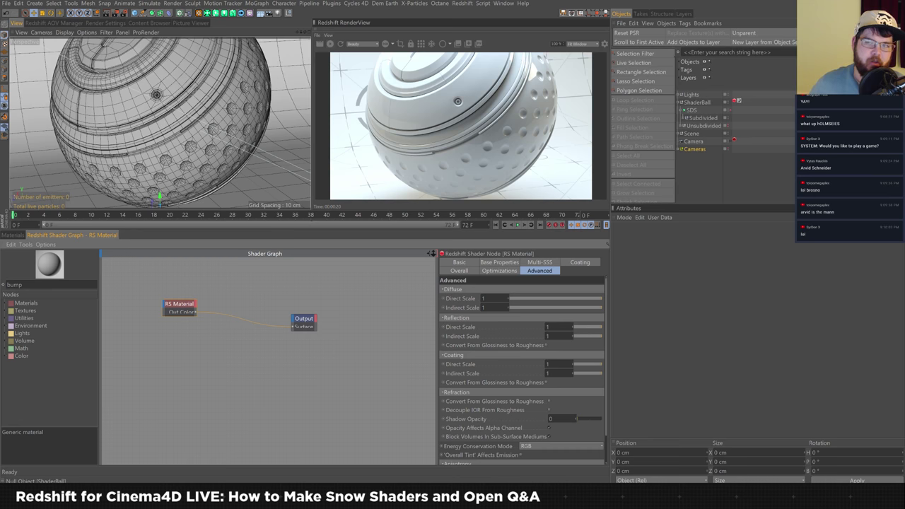
pyautogui.click(736, 102)
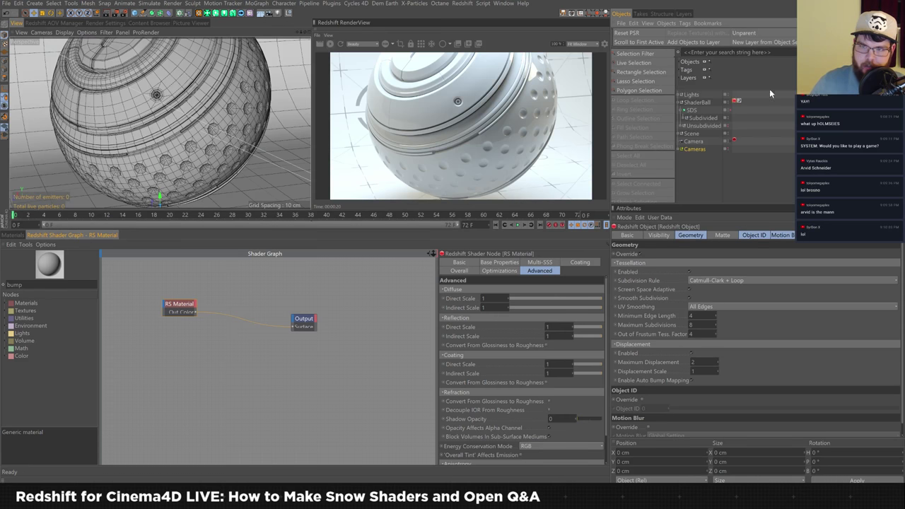
pyautogui.click(680, 110)
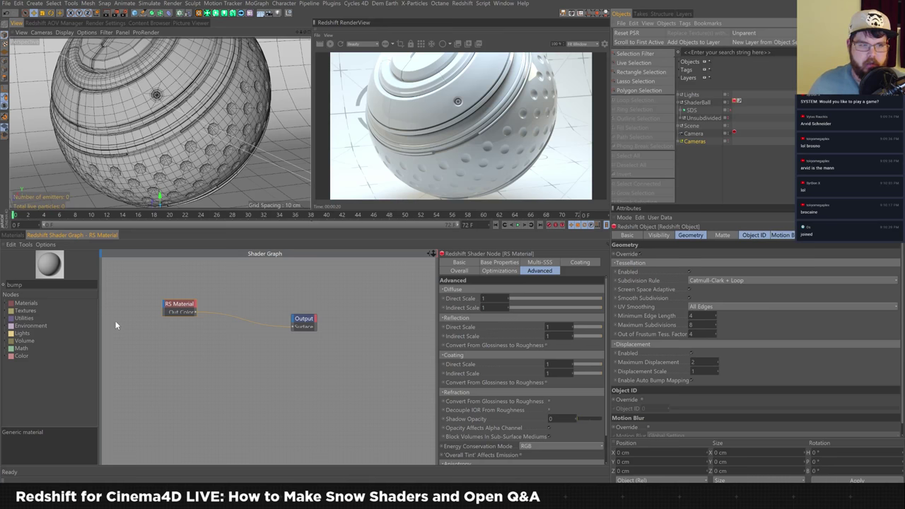
# Step: Add an RS Noise node to the BroSno graph and name it loNoise
pyautogui.doubleClick(14, 284)
pyautogui.write('noi')
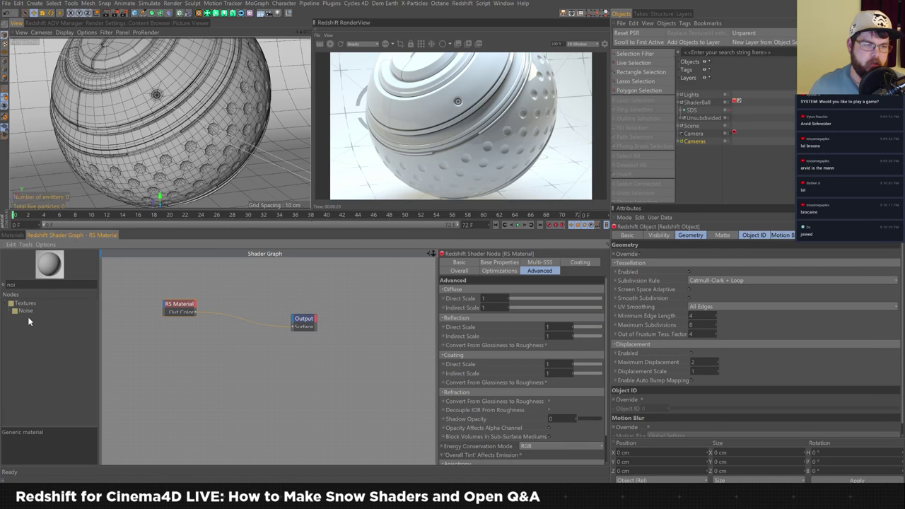
pyautogui.moveTo(22, 311); pyautogui.dragTo(172, 363)
pyautogui.click(458, 263)
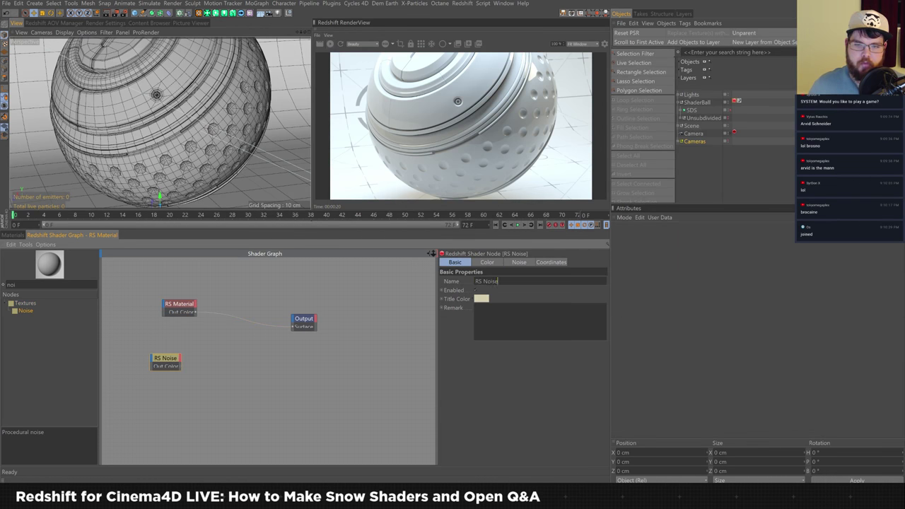
pyautogui.write('IoNoise')
pyautogui.press('Return')
# Step: Search 'dis' and add an RS Displacement node beside loNoise
pyautogui.click(11, 284)
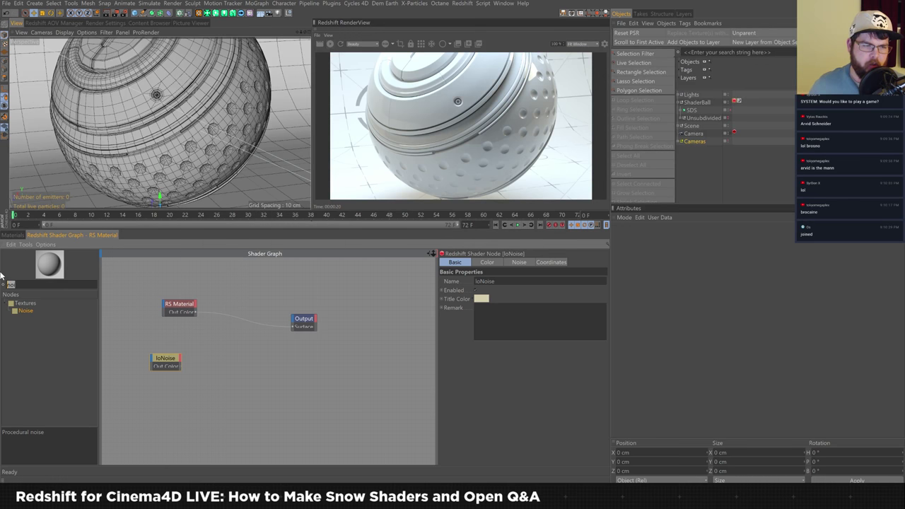
pyautogui.write('dis')
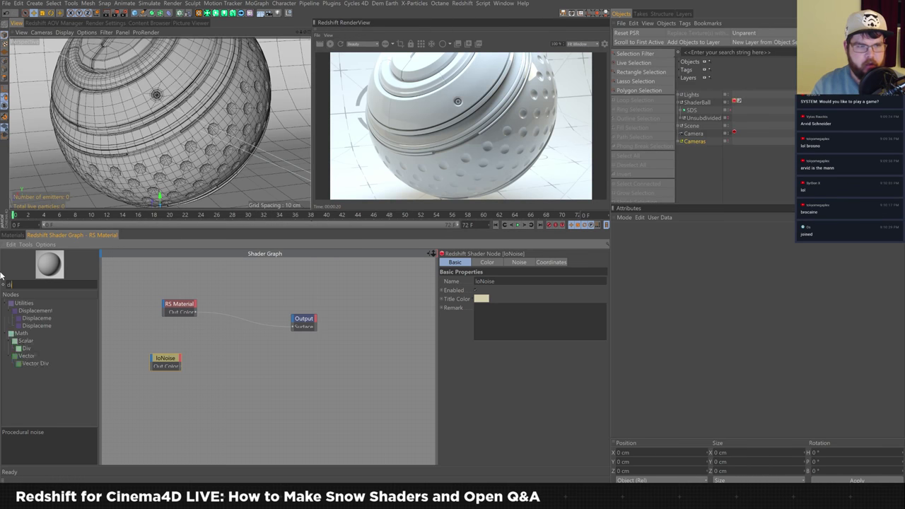
pyautogui.moveTo(202, 351); pyautogui.dragTo(231, 356)
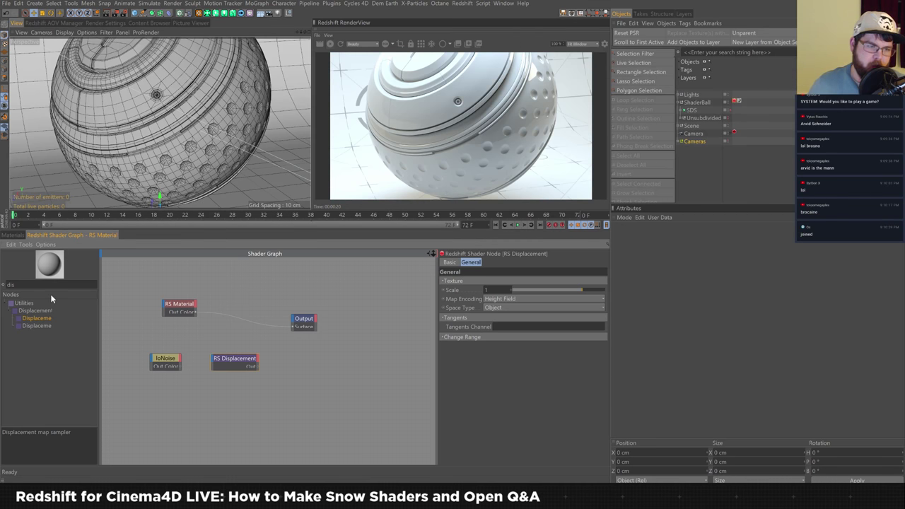
pyautogui.click(167, 359)
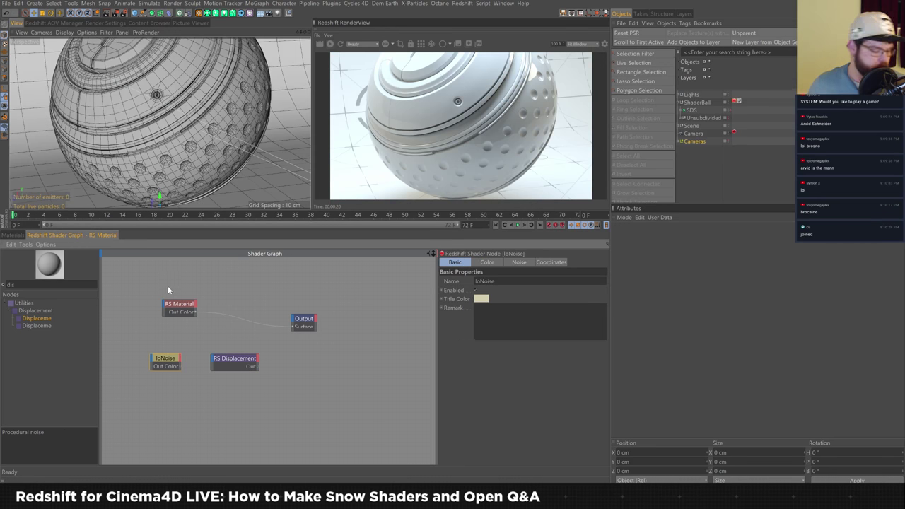
# Step: Set loNoise's Overall Scale to 1 and its Scale to 2 on all axes
pyautogui.moveTo(247, 361); pyautogui.dragTo(256, 385)
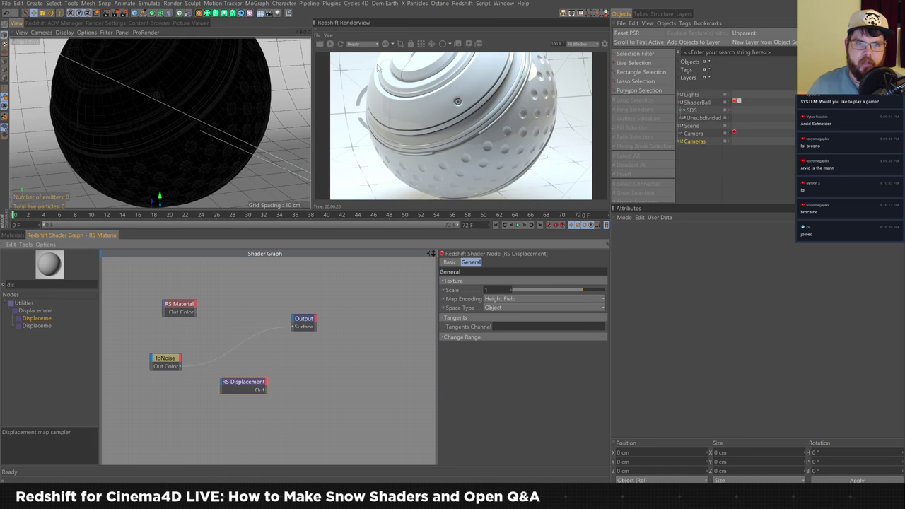
pyautogui.click(340, 44)
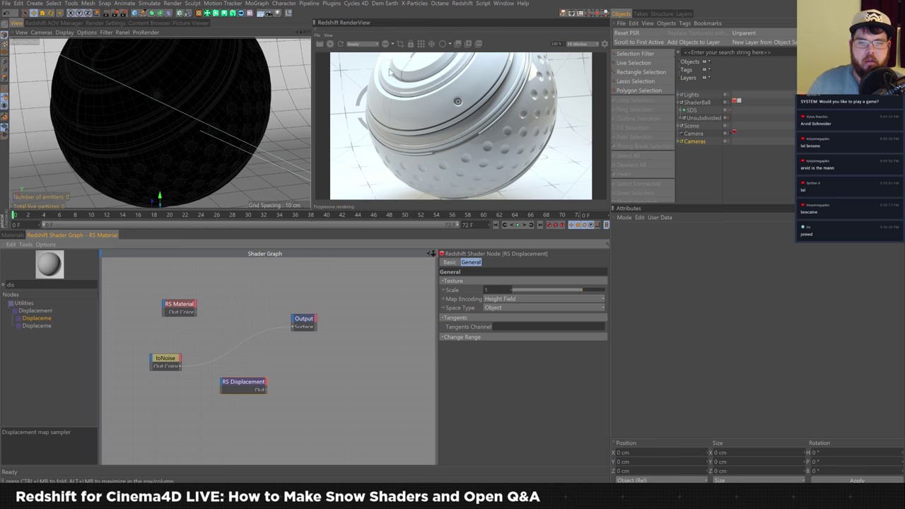
pyautogui.click(172, 362)
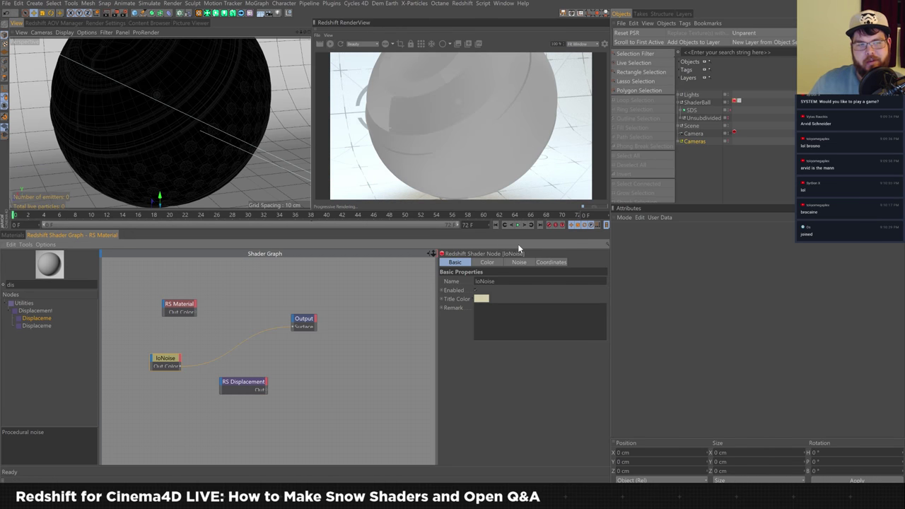
pyautogui.click(531, 265)
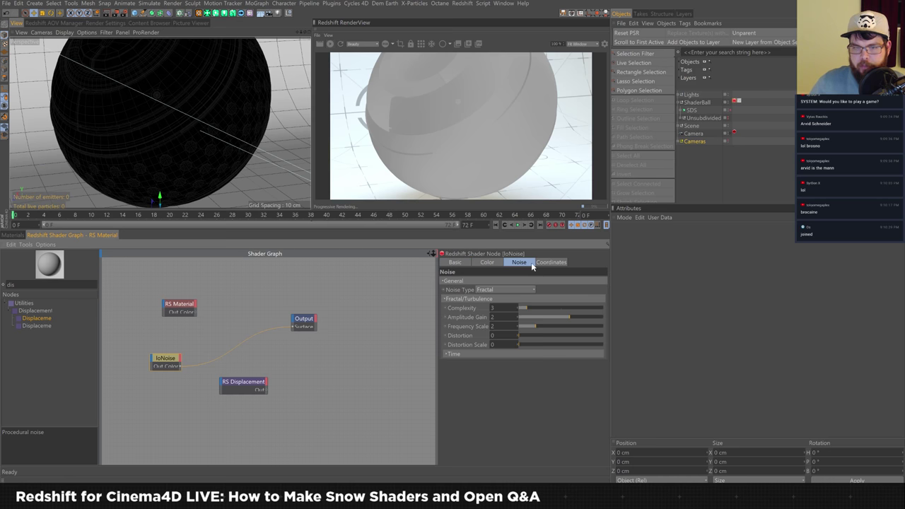
pyautogui.click(553, 263)
pyautogui.click(509, 307)
pyautogui.write('1')
pyautogui.press('Tab')
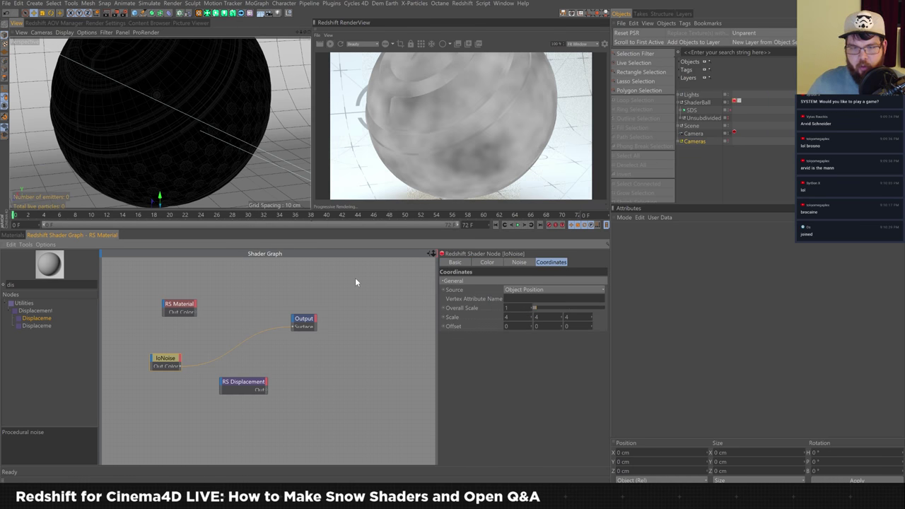
pyautogui.press('Tab')
pyautogui.write('2')
pyautogui.press('Tab')
pyautogui.write('2')
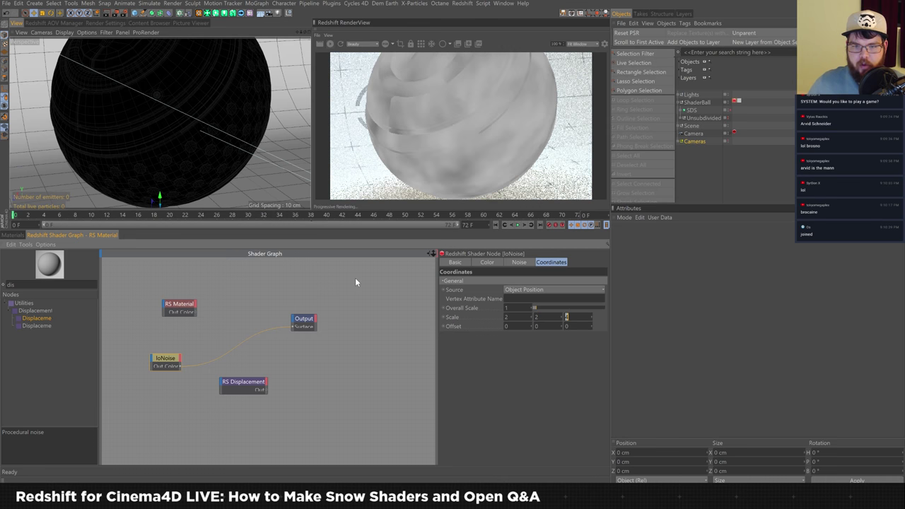
pyautogui.press('Tab')
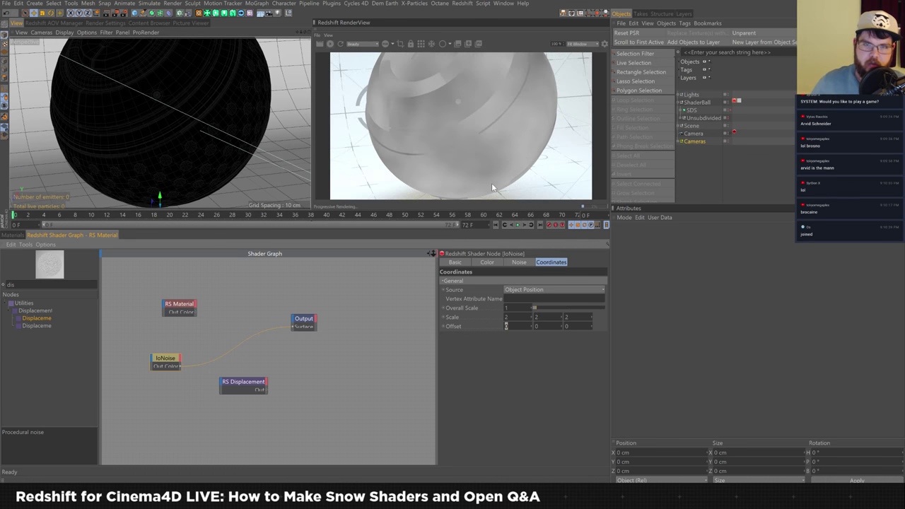
pyautogui.click(172, 369)
# Step: Give loNoise Complexity 2 and Amplitude Gain 1.08, wiring it through RS Displacement into Output
pyautogui.click(519, 262)
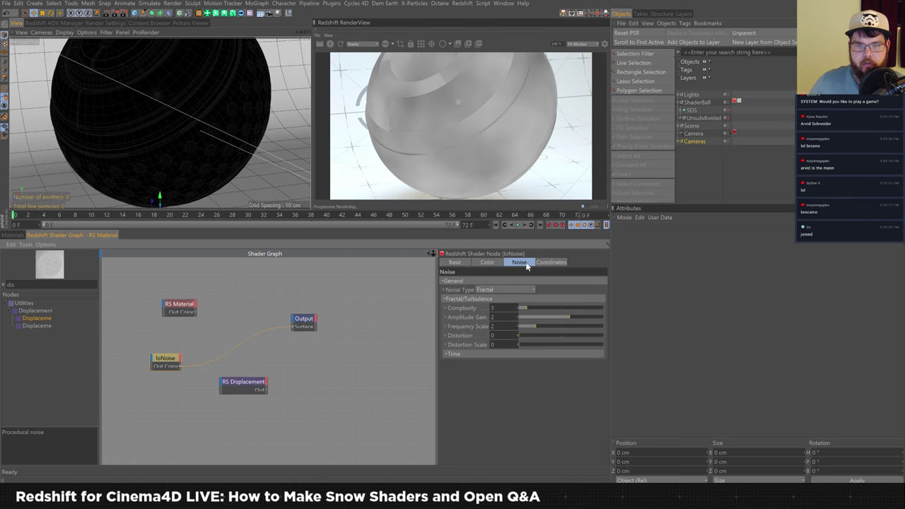
pyautogui.write('2')
pyautogui.press('Return')
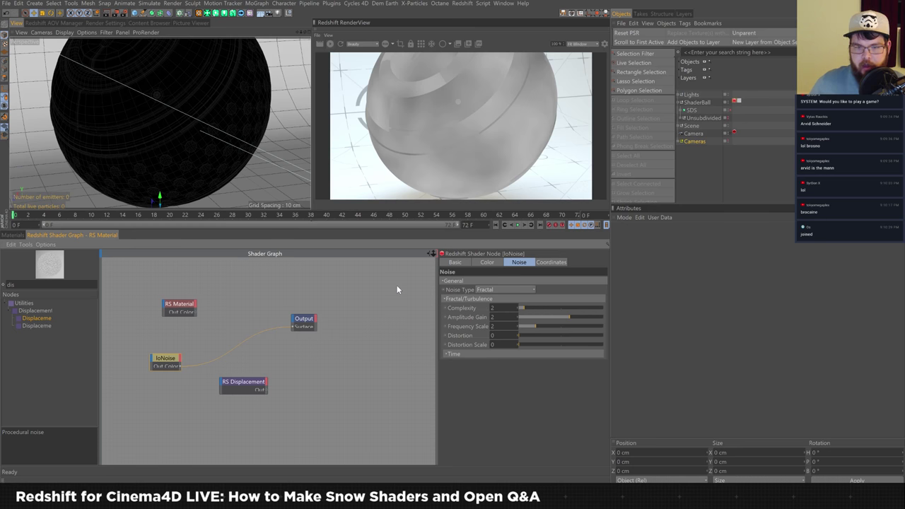
pyautogui.moveTo(567, 320); pyautogui.dragTo(566, 319)
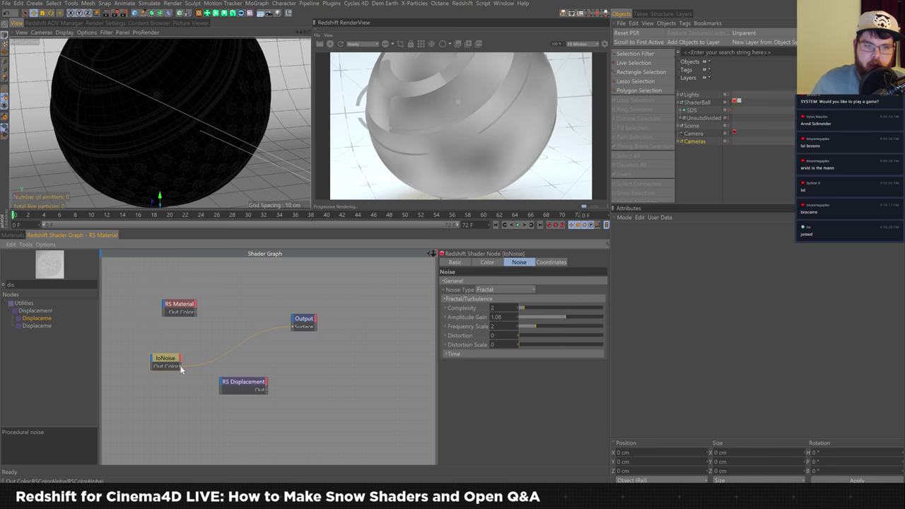
pyautogui.moveTo(180, 366); pyautogui.dragTo(265, 394)
pyautogui.moveTo(304, 323); pyautogui.dragTo(308, 326)
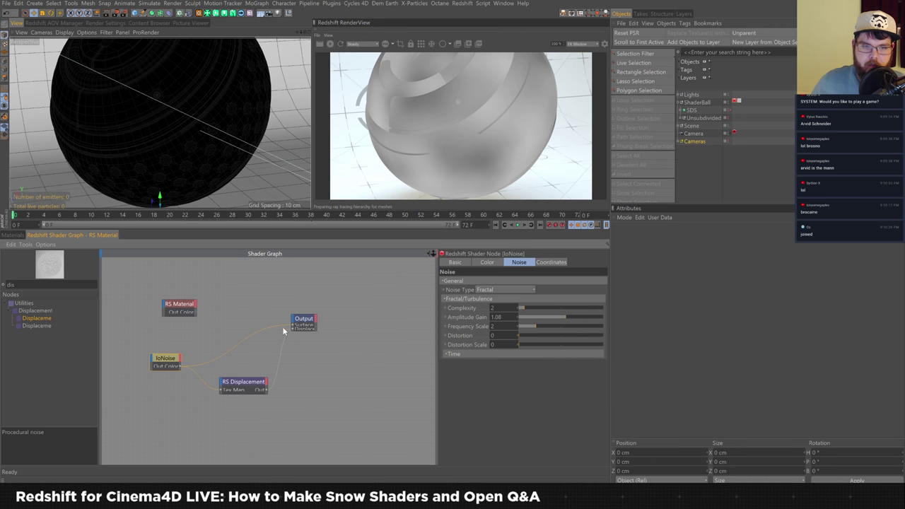
# Step: Connect RS Material to Output's surface and set RS Displacement Scale to 0.25
pyautogui.click(282, 324)
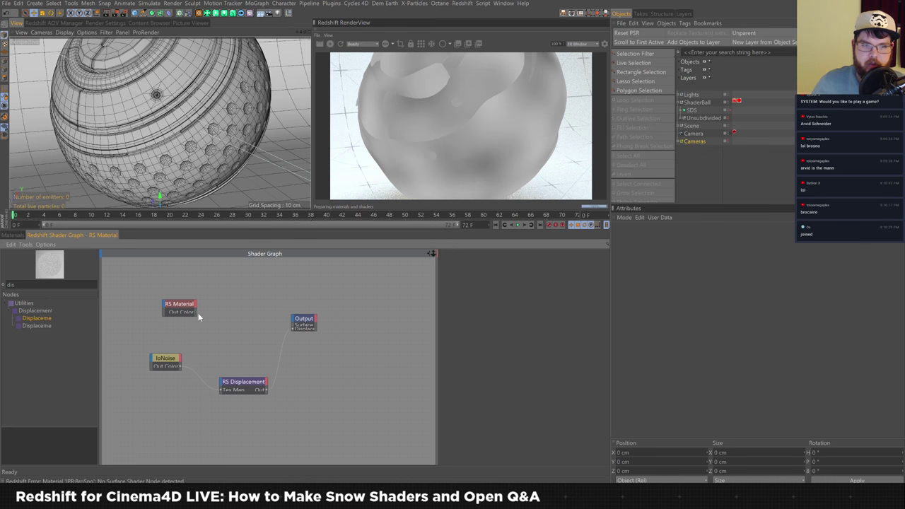
pyautogui.moveTo(194, 311); pyautogui.dragTo(303, 324)
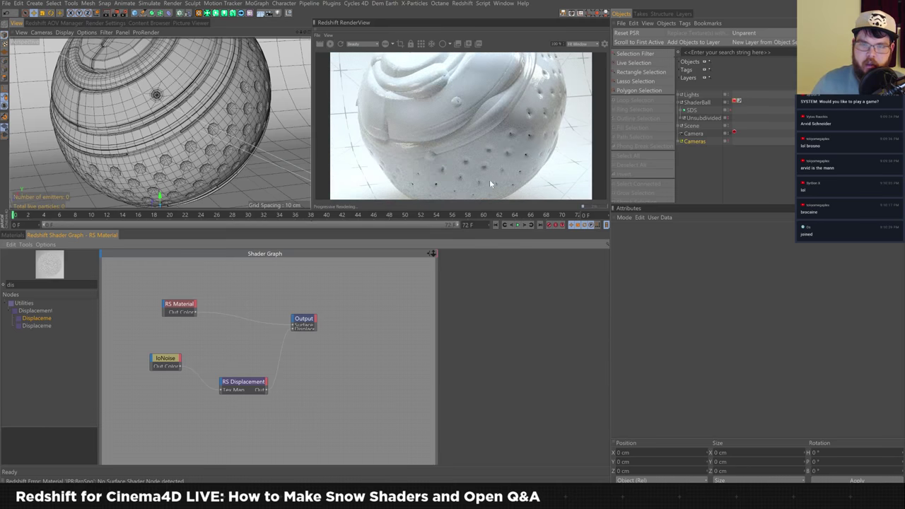
pyautogui.moveTo(242, 386); pyautogui.dragTo(233, 376)
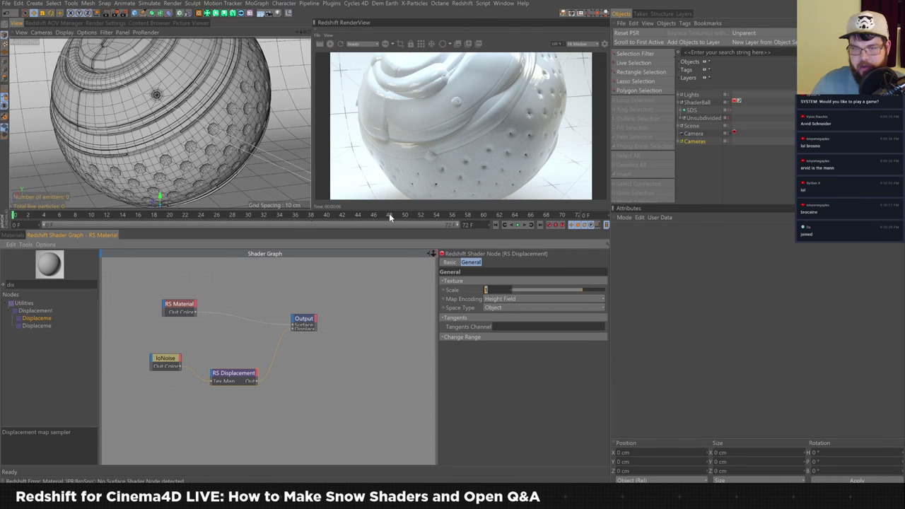
pyautogui.write('0.125')
pyautogui.press('Return')
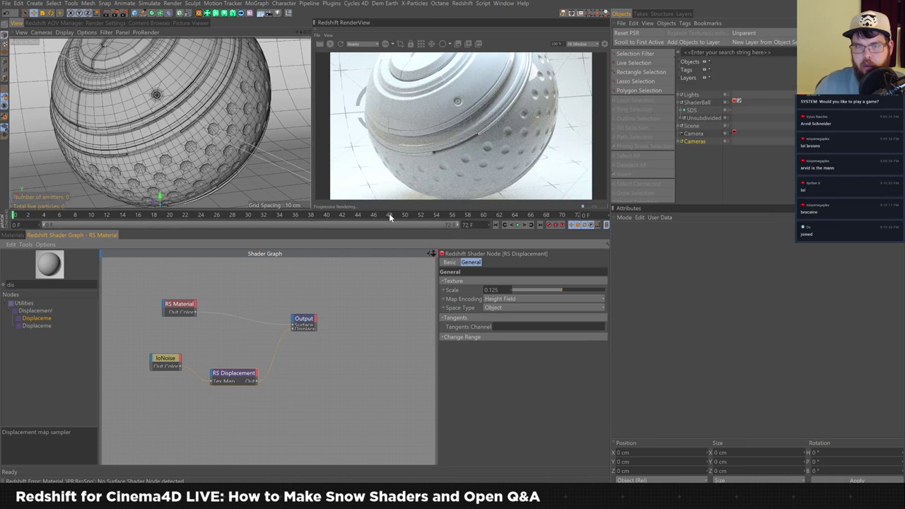
pyautogui.click(490, 290)
pyautogui.write('0.25')
pyautogui.press('Return')
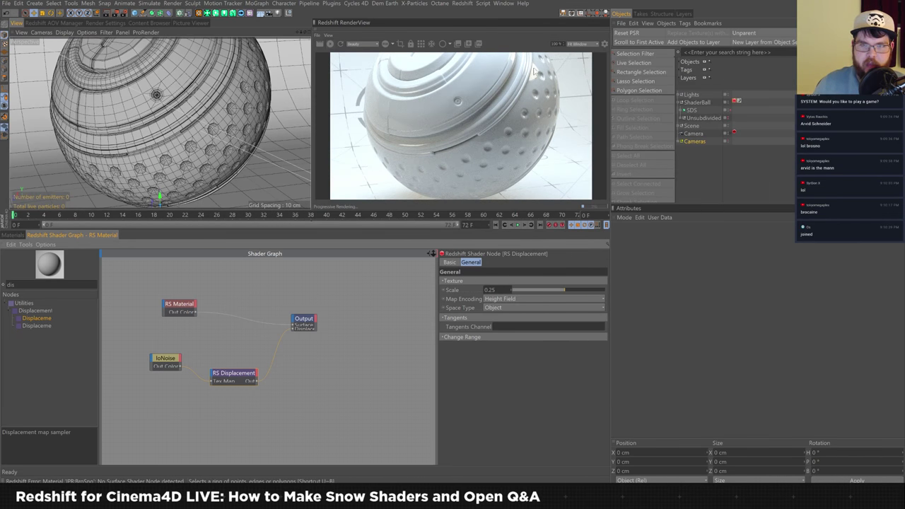
# Step: Rearrange loNoise and RS Displacement, then add an RS Displacement Blender node from the node list
pyautogui.moveTo(167, 359); pyautogui.dragTo(167, 368)
pyautogui.moveTo(233, 377); pyautogui.dragTo(225, 372)
pyautogui.doubleClick(10, 284)
pyautogui.moveTo(37, 326); pyautogui.dragTo(308, 394)
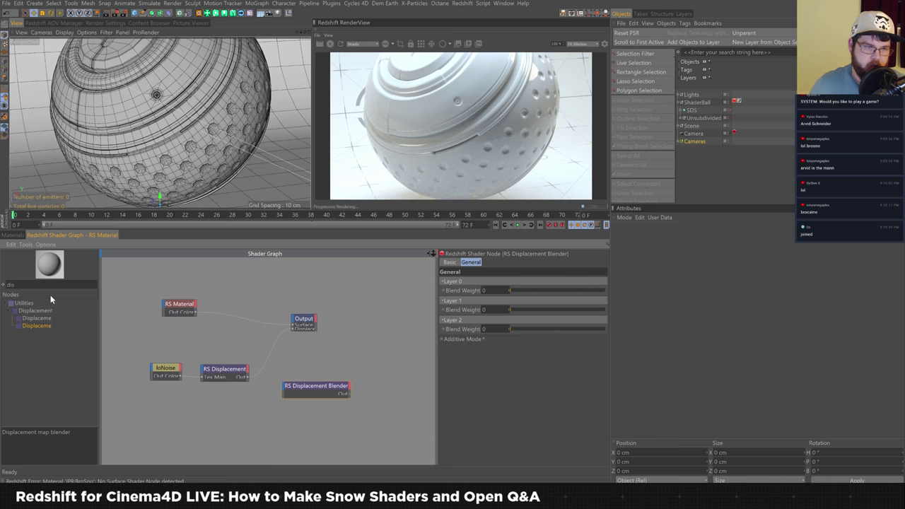
pyautogui.moveTo(52, 295); pyautogui.dragTo(92, 296)
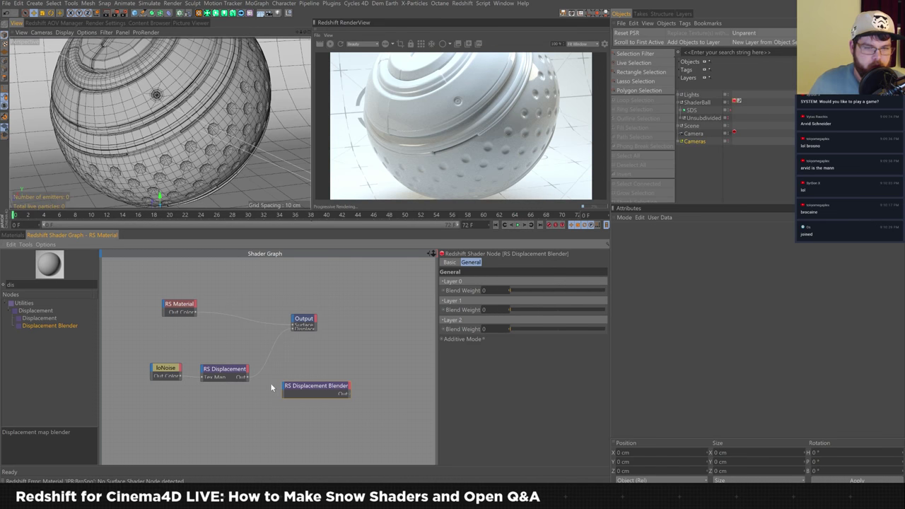
pyautogui.click(221, 374)
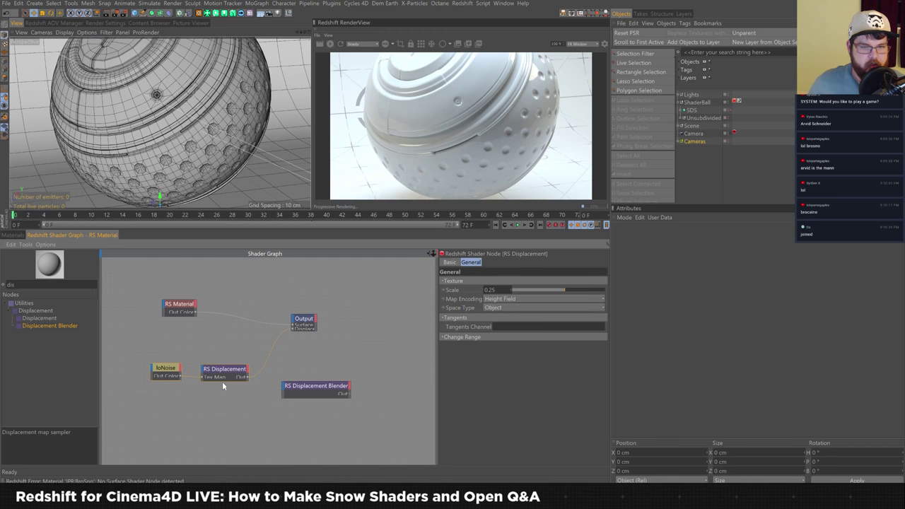
# Step: Duplicate the loNoise and RS Displacement pair and rename the copied noise midNoise
pyautogui.keyDown('ctrl'); pyautogui.moveTo(221, 374); pyautogui.dragTo(222, 406); pyautogui.keyUp('ctrl')
pyautogui.keyDown('ctrl'); pyautogui.moveTo(165, 370); pyautogui.dragTo(167, 400); pyautogui.keyUp('ctrl')
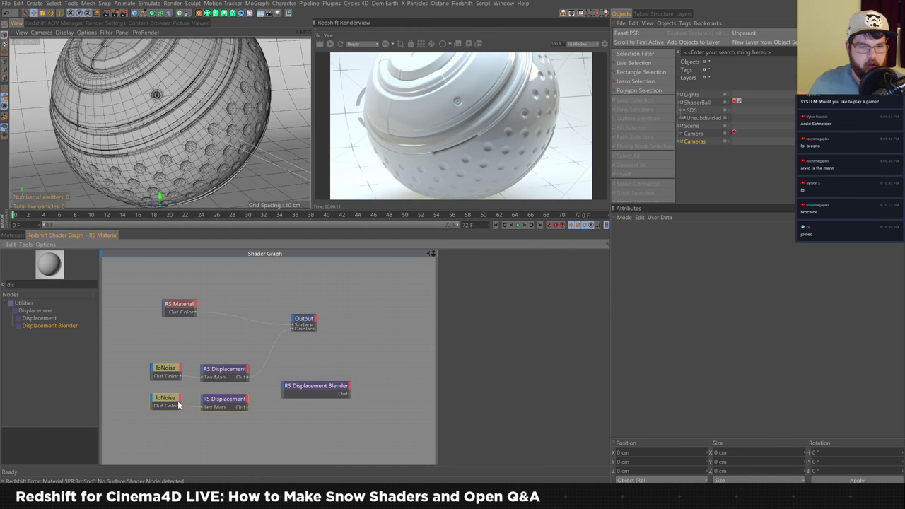
pyautogui.click(157, 400)
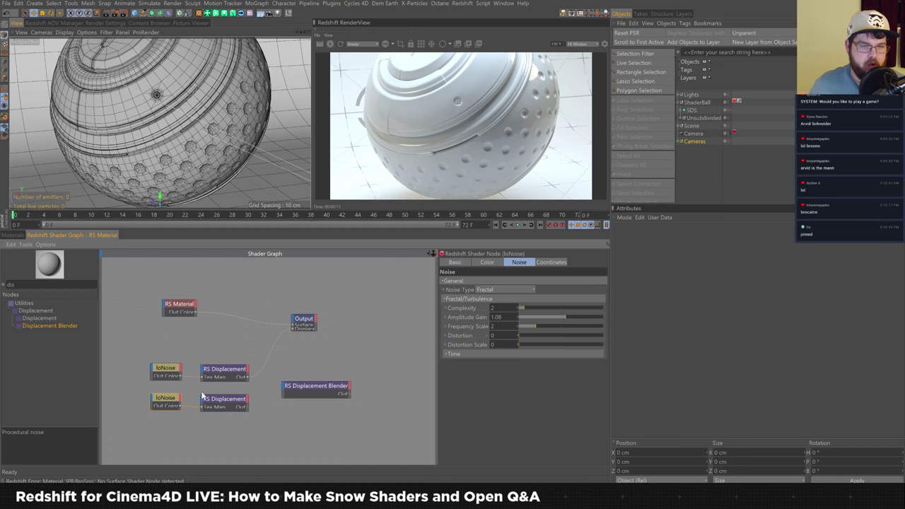
pyautogui.click(455, 262)
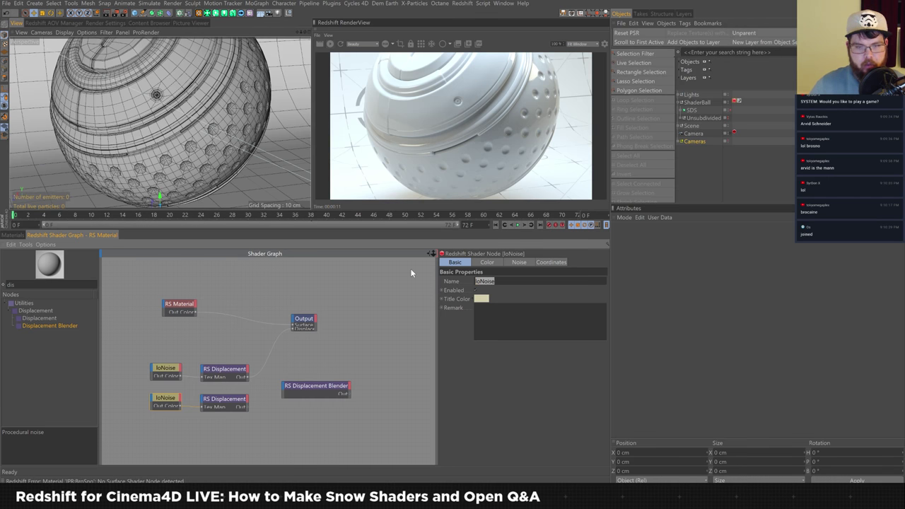
pyautogui.write('midNoise')
pyautogui.press('Return')
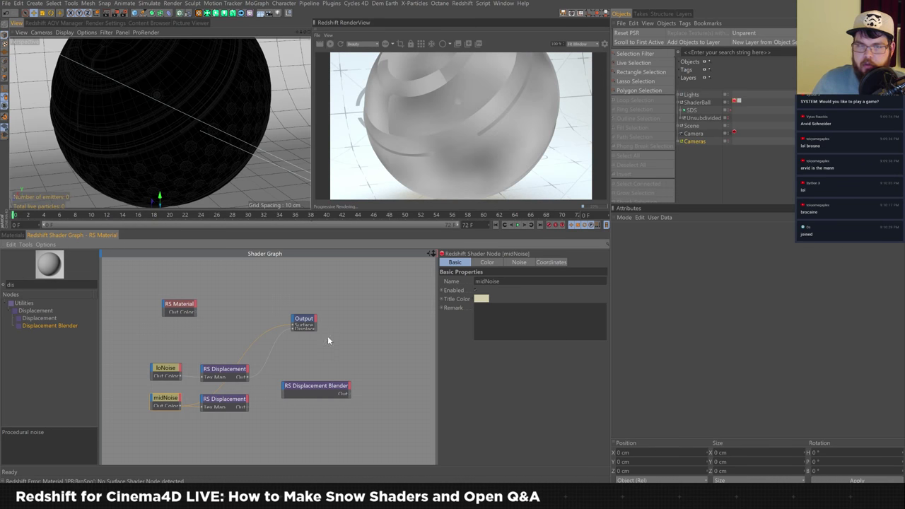
# Step: Set midNoise's Complexity to 4 and Amplitude Gain to 1.25
pyautogui.click(520, 263)
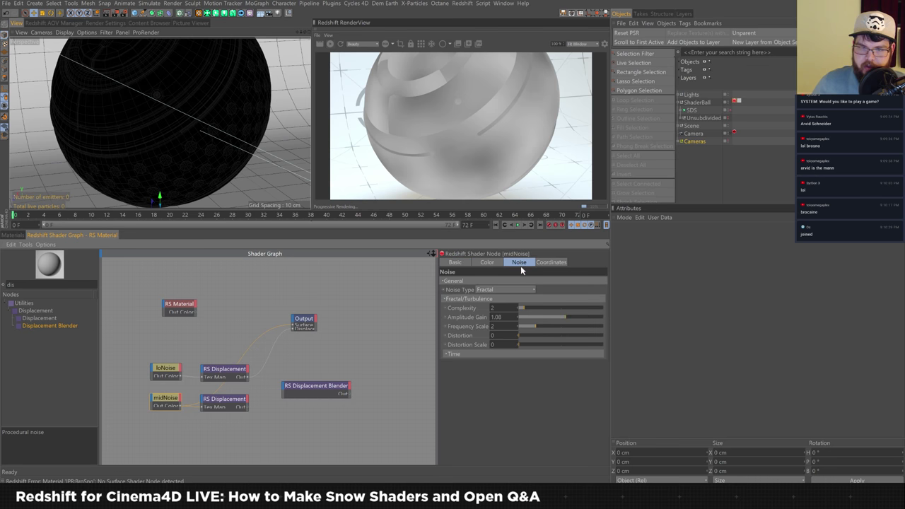
pyautogui.click(493, 308)
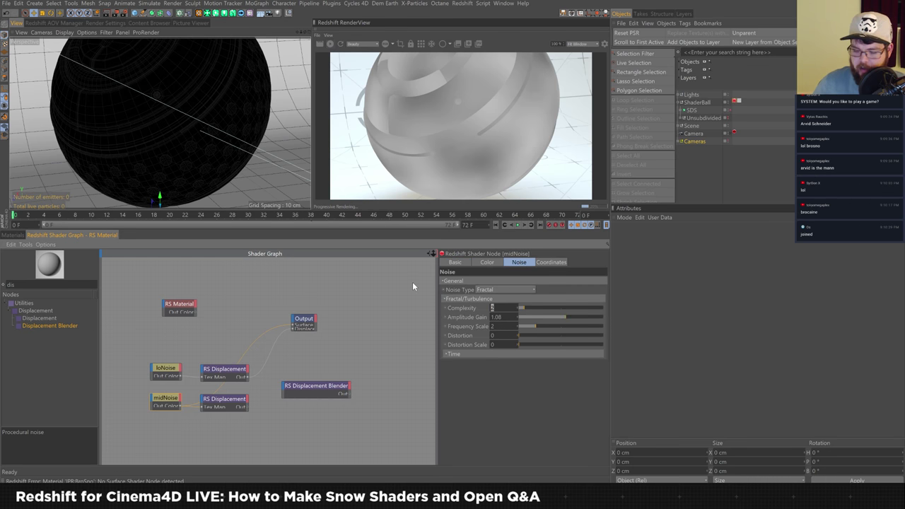
pyautogui.write('4')
pyautogui.press('Return')
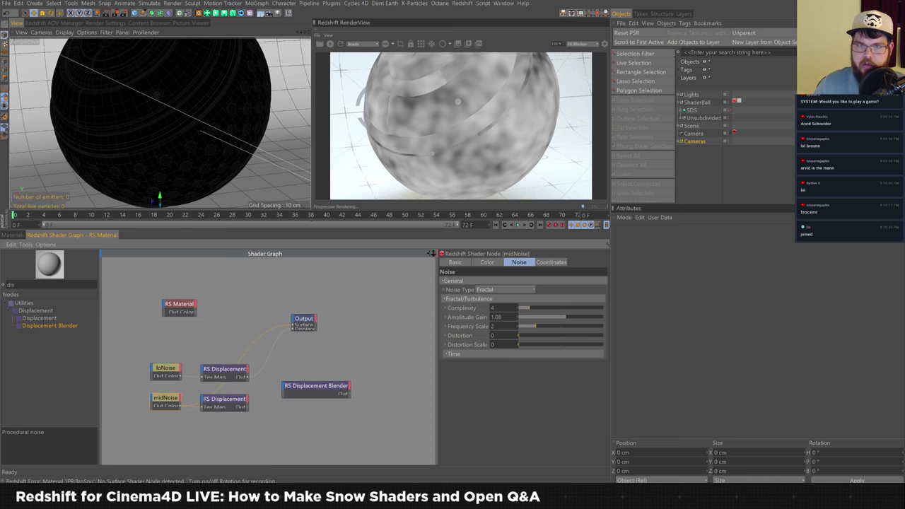
pyautogui.click(496, 317)
pyautogui.write('1.25')
pyautogui.press('Return')
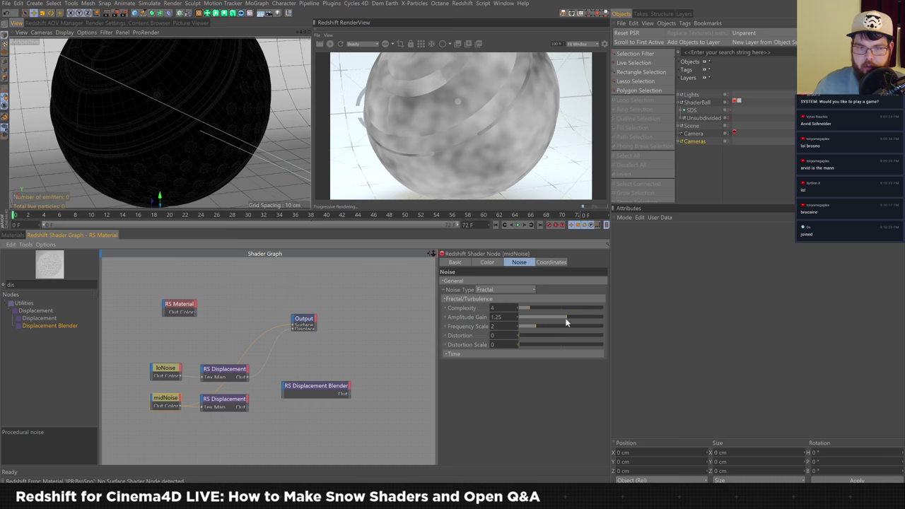
# Step: Set midNoise's Overall Scale to 2 and its Scale to 2 on all axes
pyautogui.click(554, 262)
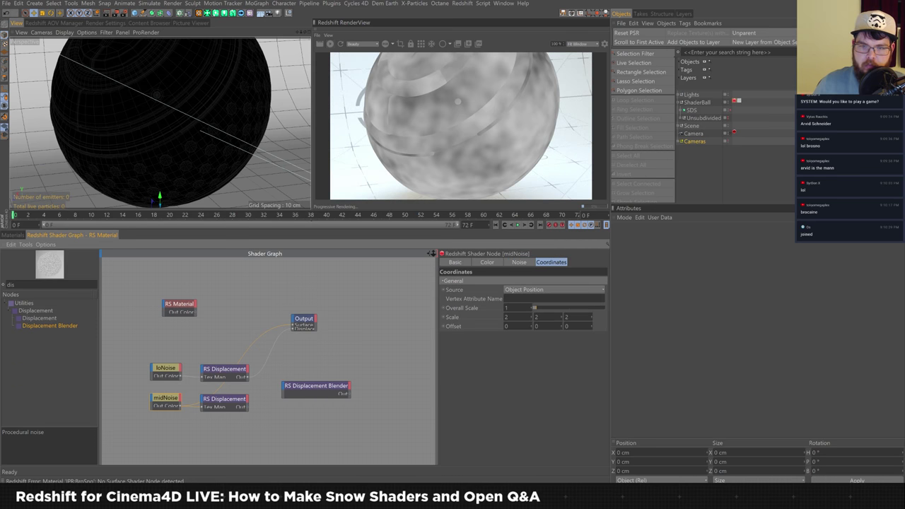
pyautogui.write('2')
pyautogui.press('Return')
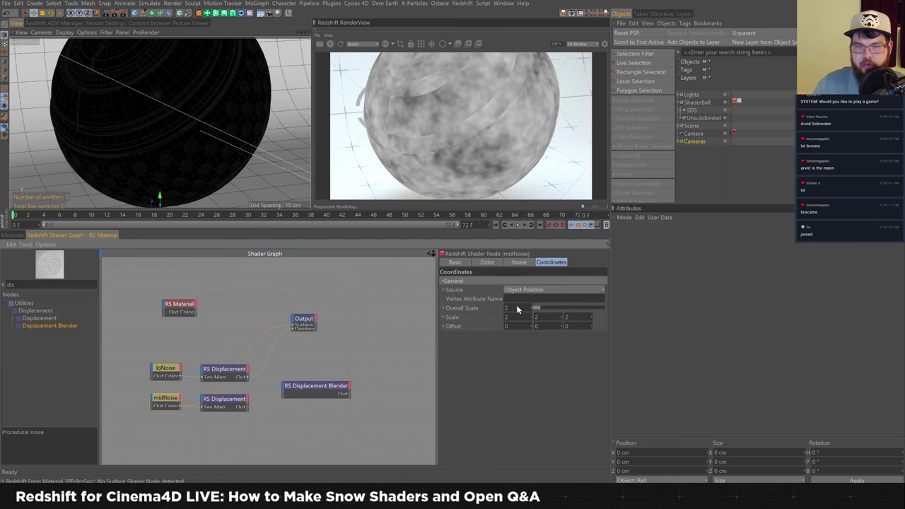
pyautogui.press('Tab')
pyautogui.write('4')
pyautogui.press('Tab')
pyautogui.write('4')
pyautogui.press('Tab')
pyautogui.write('4')
pyautogui.press('Tab')
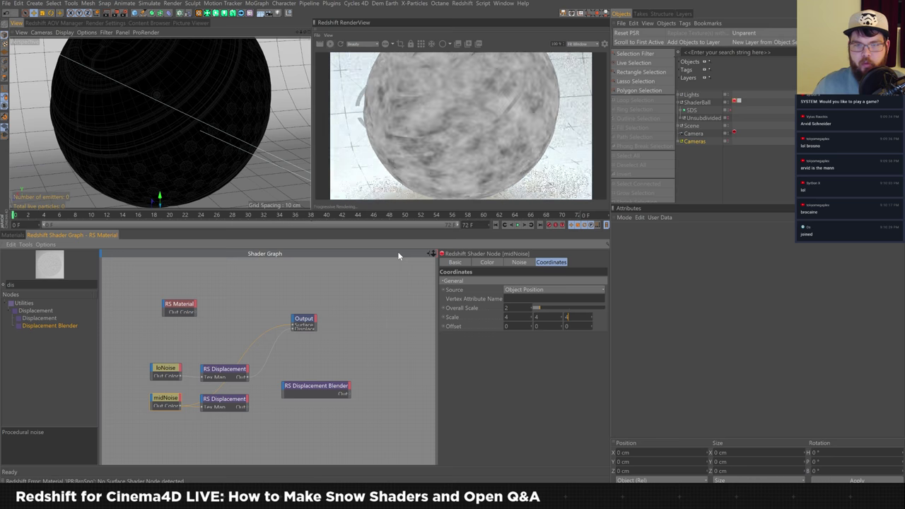
pyautogui.hotkey('shift', 'Tab')
pyautogui.write('1')
pyautogui.hotkey('shift', 'Tab')
pyautogui.write('1')
pyautogui.hotkey('shift', 'Tab')
pyautogui.write('1')
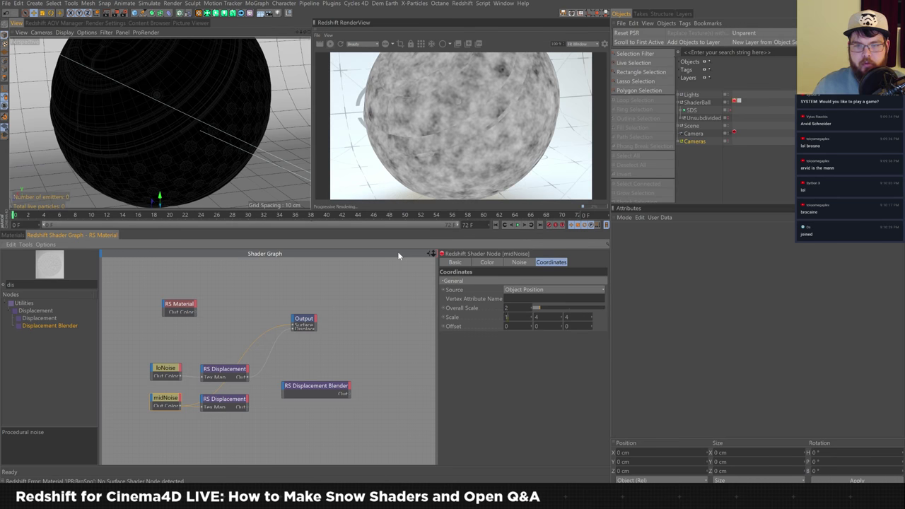
pyautogui.press('Tab')
pyautogui.press('Tab')
pyautogui.press('Tab')
pyautogui.hotkey('shift', 'Tab')
pyautogui.hotkey('shift', 'Tab')
pyautogui.hotkey('shift', 'Tab')
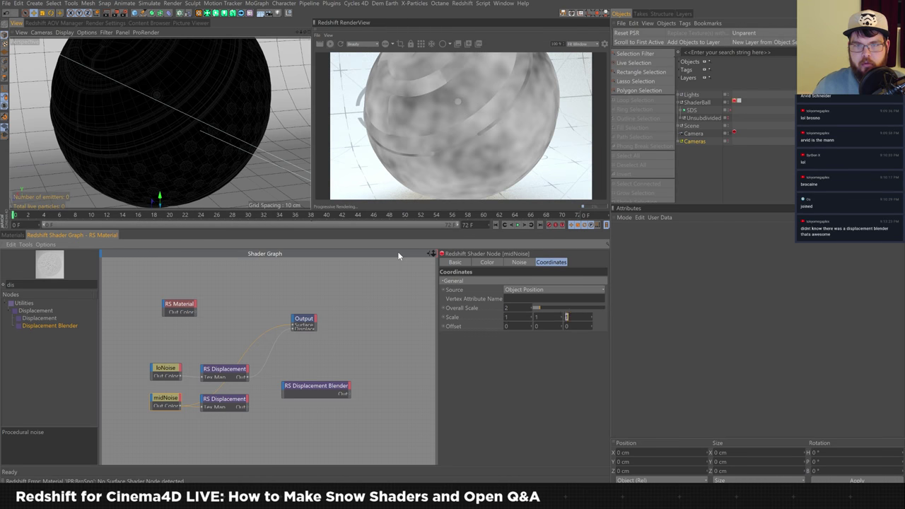
pyautogui.write('2')
pyautogui.press('Tab')
pyautogui.write('2')
pyautogui.press('Tab')
pyautogui.write('2')
pyautogui.press('Tab')
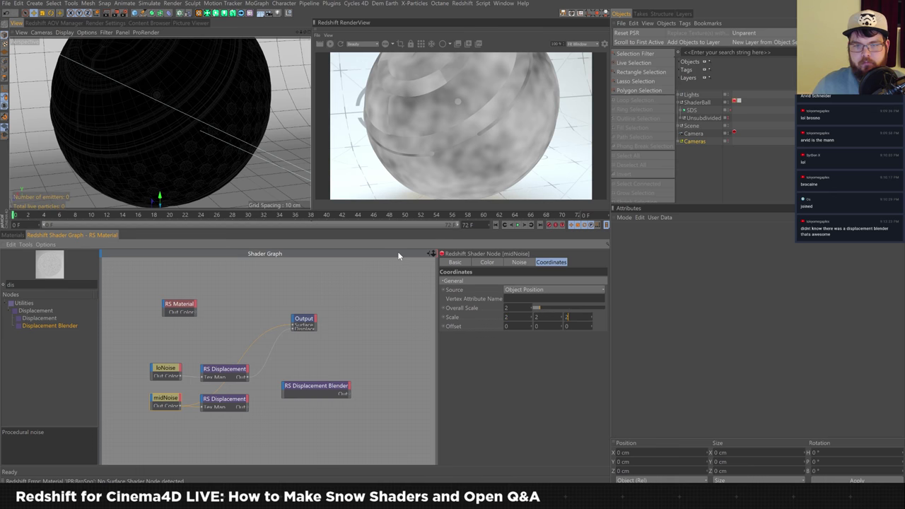
pyautogui.click(162, 433)
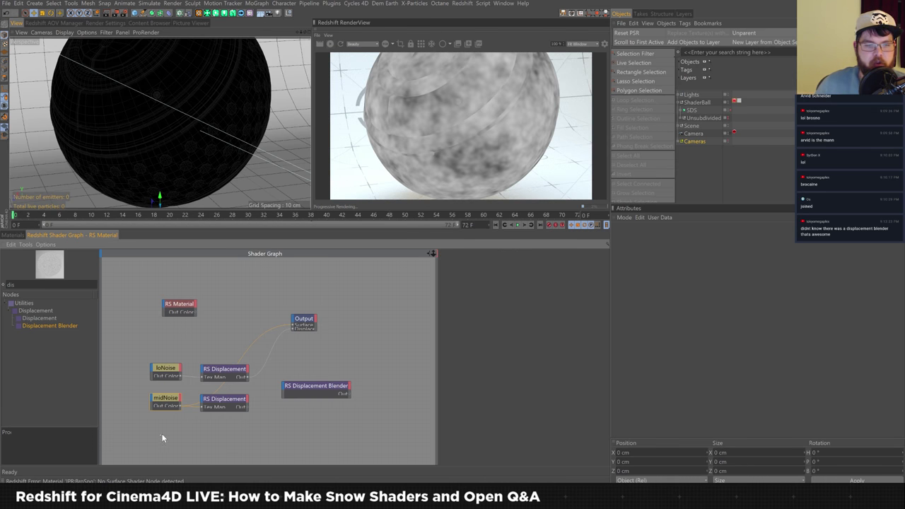
# Step: Wire the lower RS Displacement to Output's displacement and RS Material to Output's surface
pyautogui.click(241, 405)
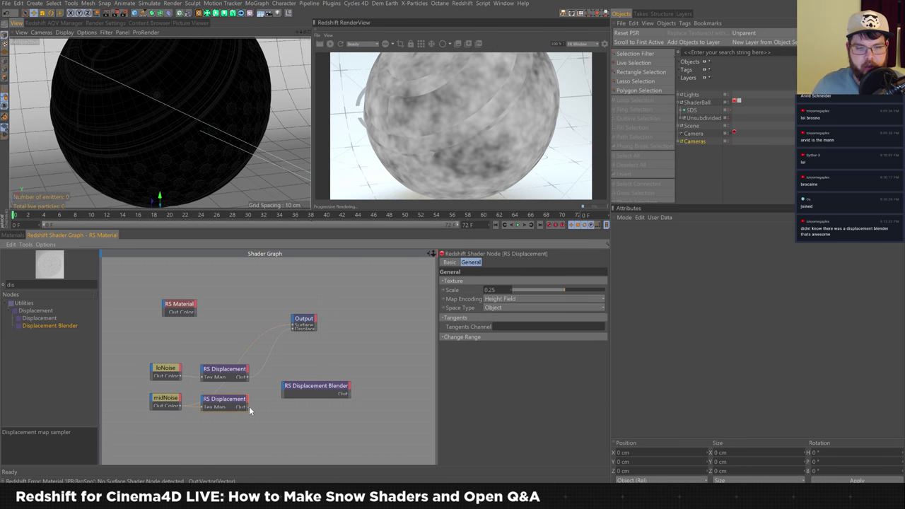
pyautogui.moveTo(290, 335); pyautogui.dragTo(297, 331)
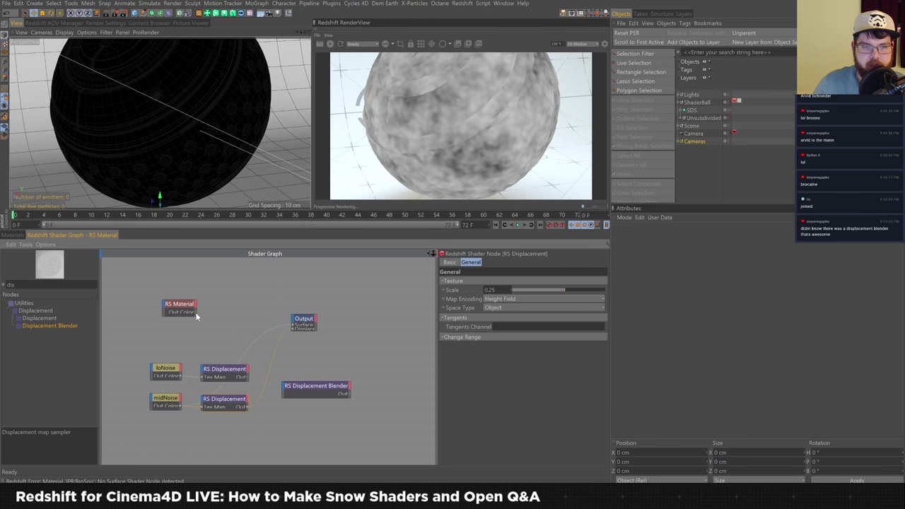
pyautogui.moveTo(196, 311); pyautogui.dragTo(295, 324)
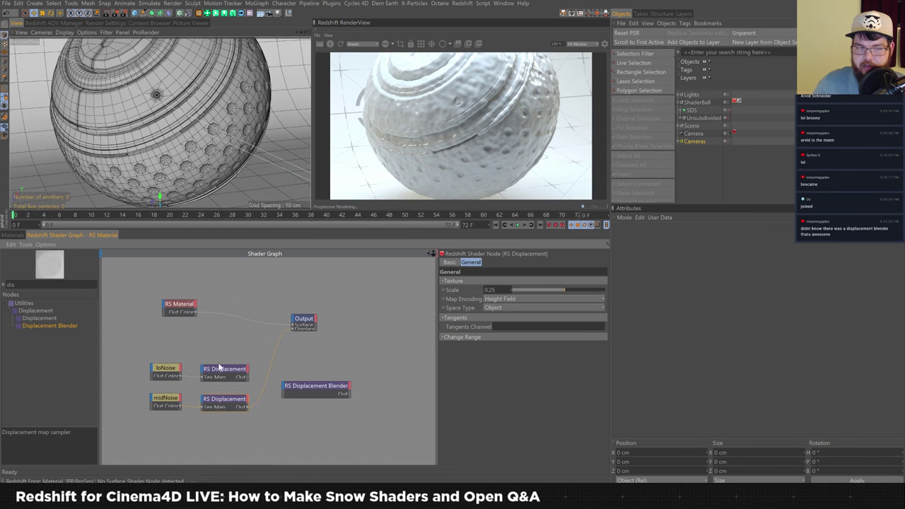
# Step: Add a Base Input on the Displacement Blender and feed it the loNoise-driven RS Displacement
pyautogui.moveTo(310, 384); pyautogui.dragTo(301, 380)
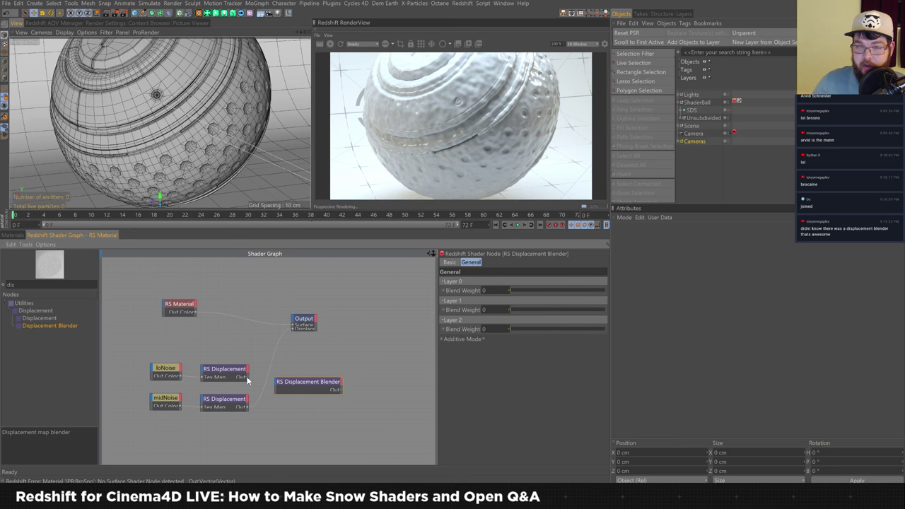
pyautogui.moveTo(246, 376); pyautogui.dragTo(245, 378)
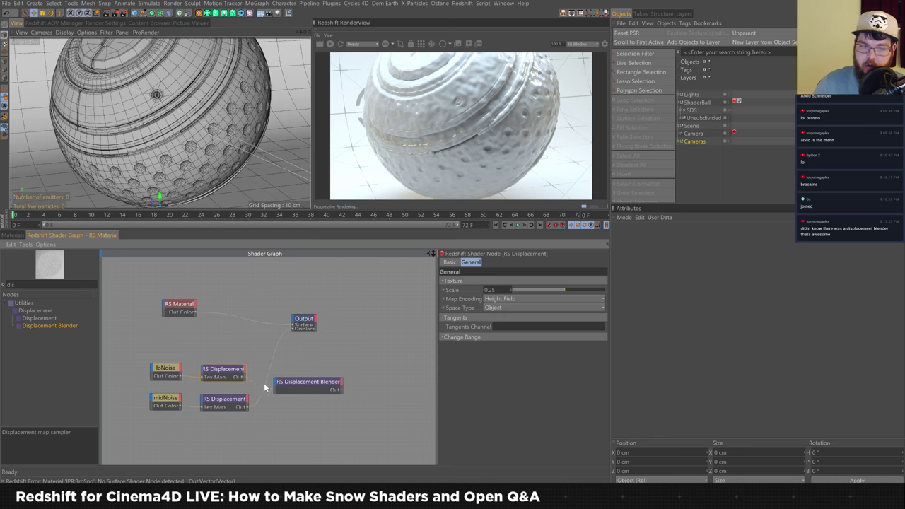
pyautogui.click(275, 386)
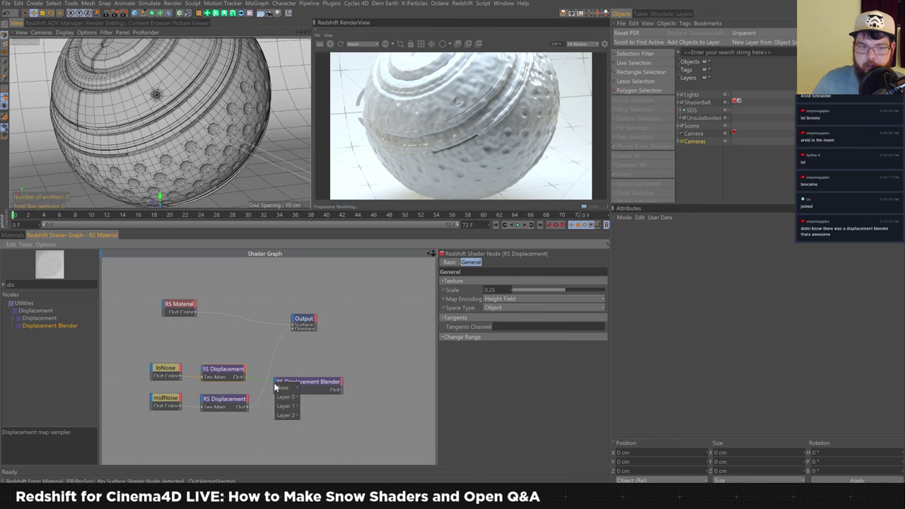
pyautogui.click(277, 387)
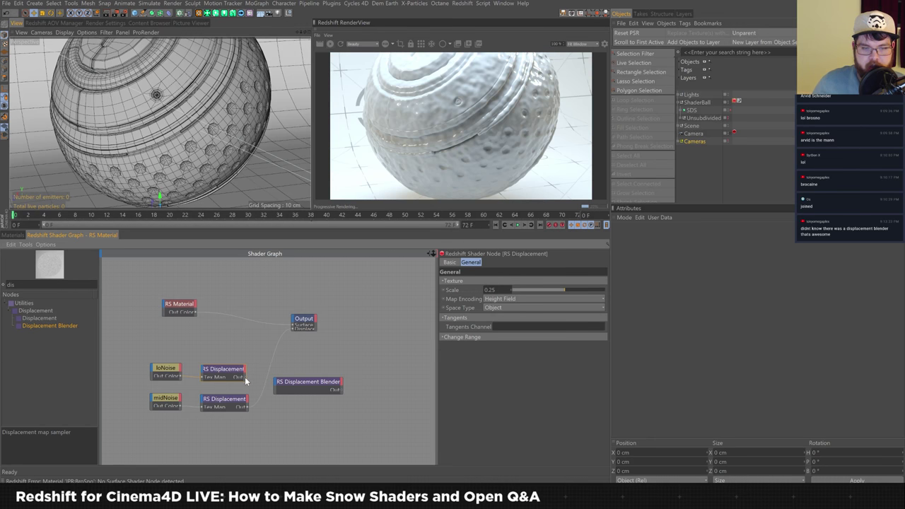
pyautogui.click(276, 387)
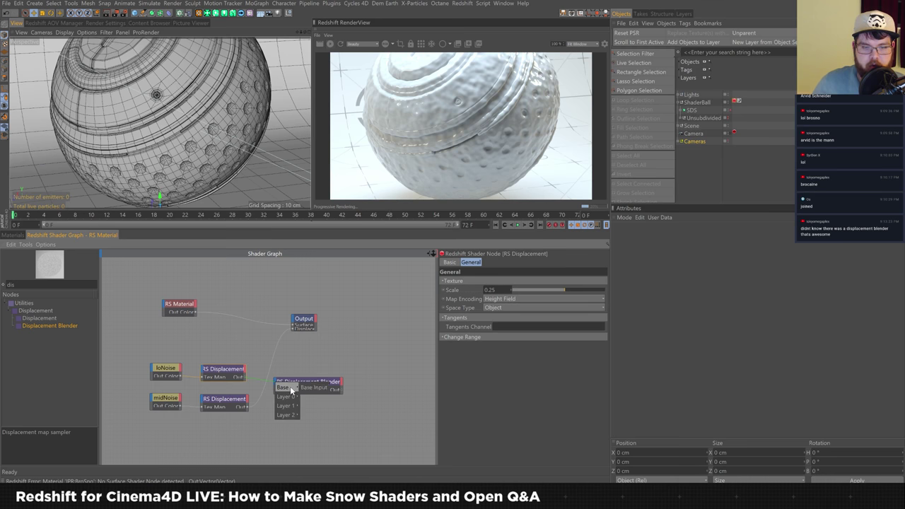
pyautogui.click(309, 385)
pyautogui.click(229, 401)
pyautogui.click(172, 402)
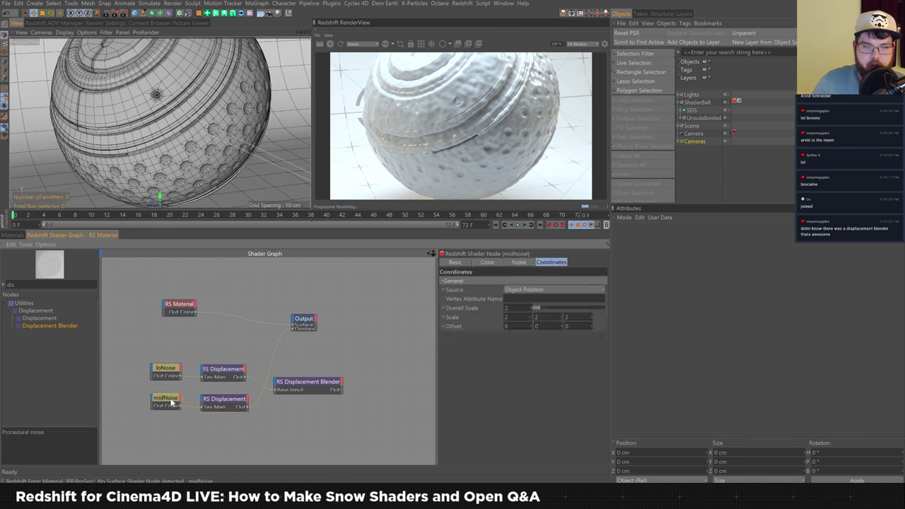
pyautogui.click(230, 400)
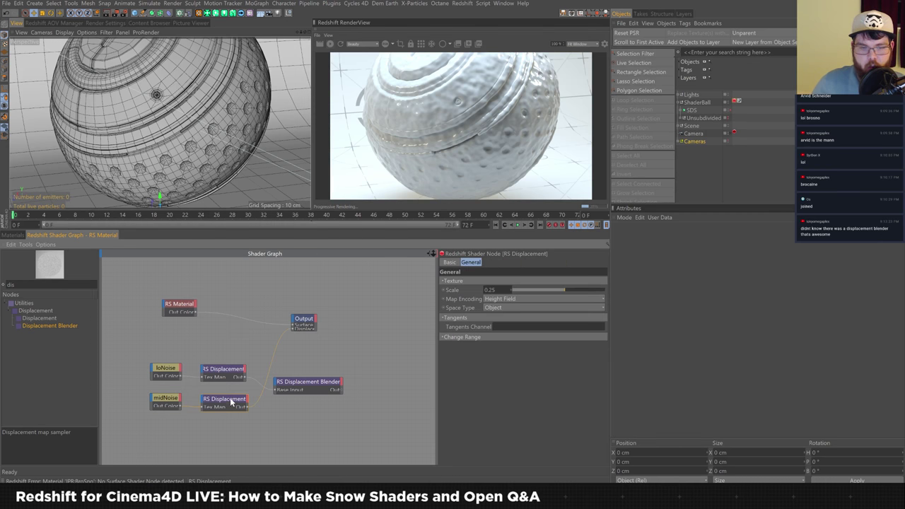
# Step: Raise the lower RS Displacement's Scale to 0.35
pyautogui.click(489, 290)
pyautogui.write('1')
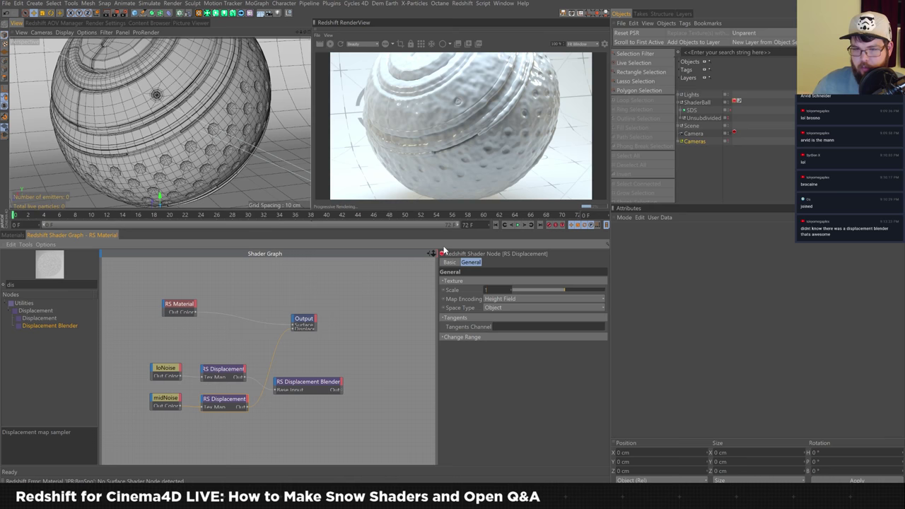
pyautogui.press('Return')
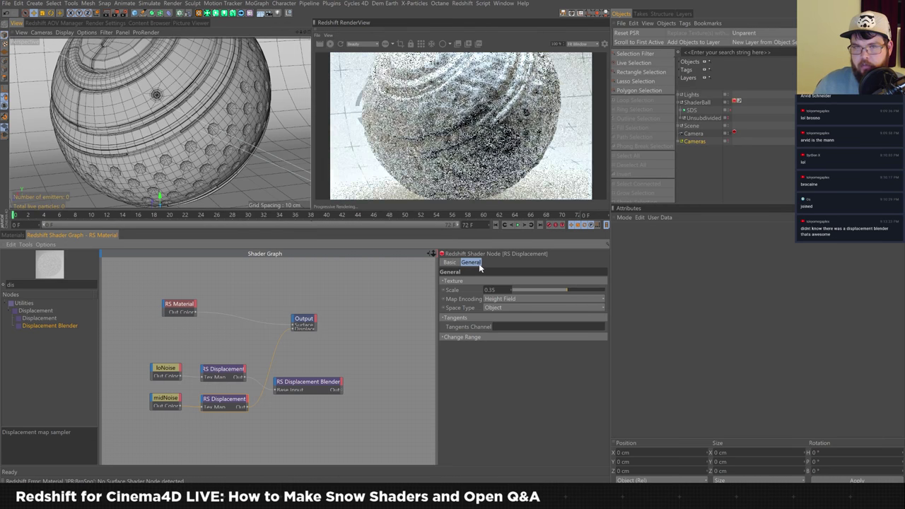
# Step: Wire the lower displacement into Blender Layer 0 and the Blender Out into Output's Displacement
pyautogui.click(274, 387)
pyautogui.moveTo(286, 397)
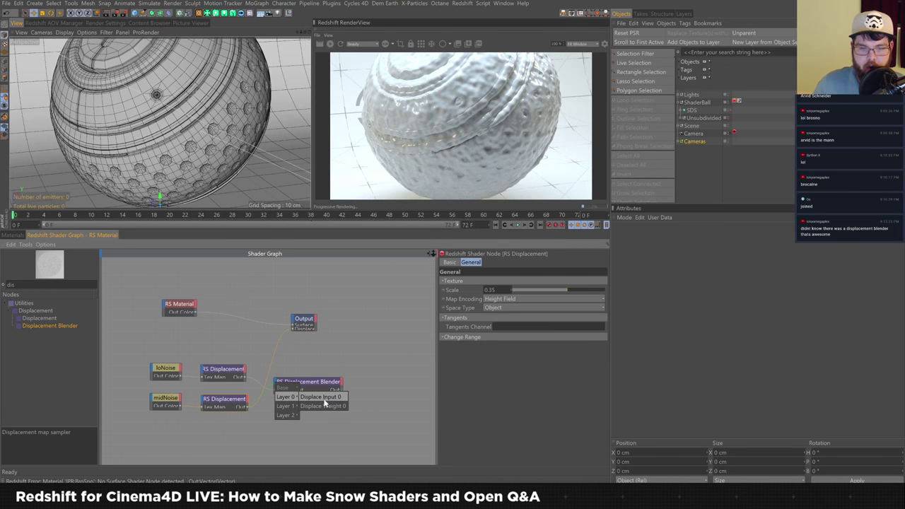
pyautogui.click(332, 399)
pyautogui.moveTo(342, 389); pyautogui.dragTo(338, 385)
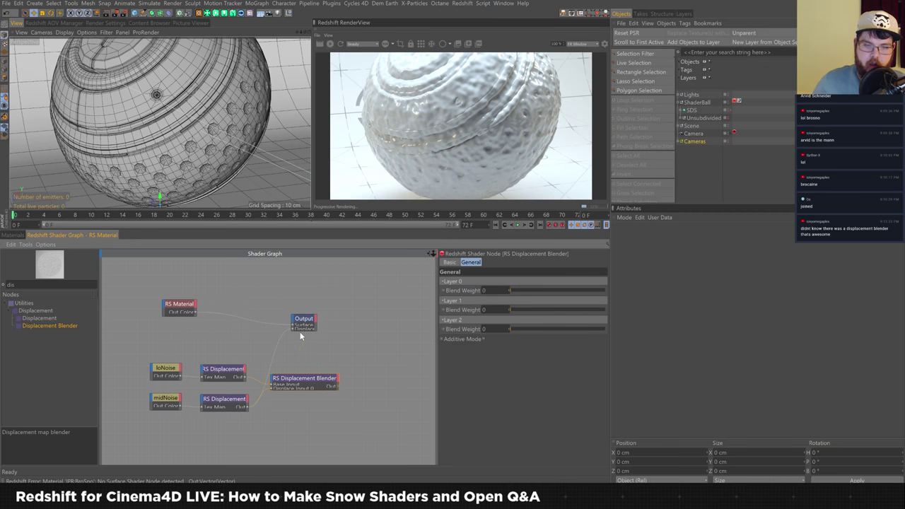
pyautogui.moveTo(292, 328); pyautogui.dragTo(294, 329)
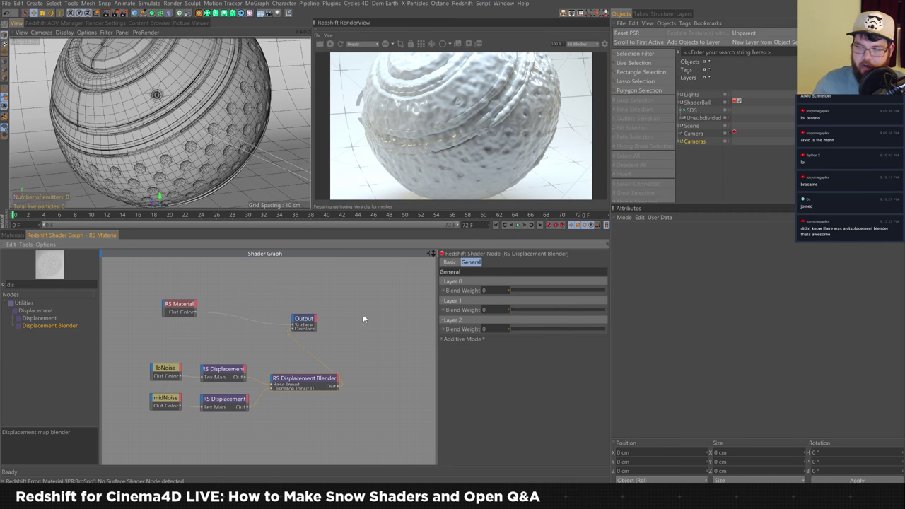
pyautogui.moveTo(304, 319); pyautogui.dragTo(381, 318)
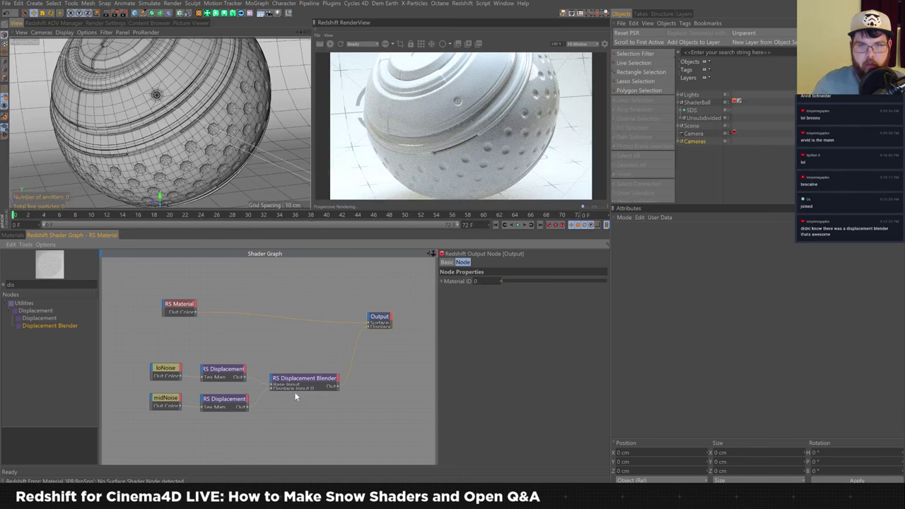
# Step: Set the Displacement Blender's Layer 0 Blend Weight to 0.8
pyautogui.moveTo(304, 380); pyautogui.dragTo(311, 371)
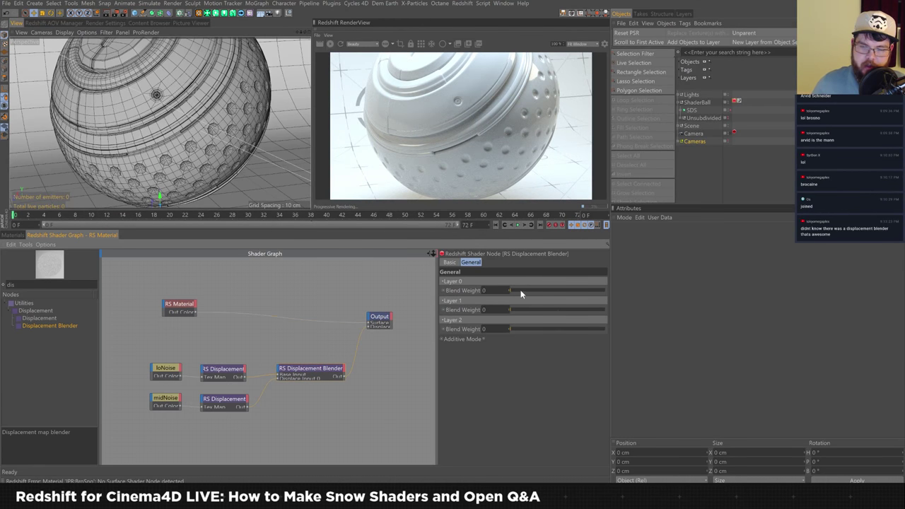
pyautogui.moveTo(528, 292); pyautogui.dragTo(575, 292)
pyautogui.click(495, 290)
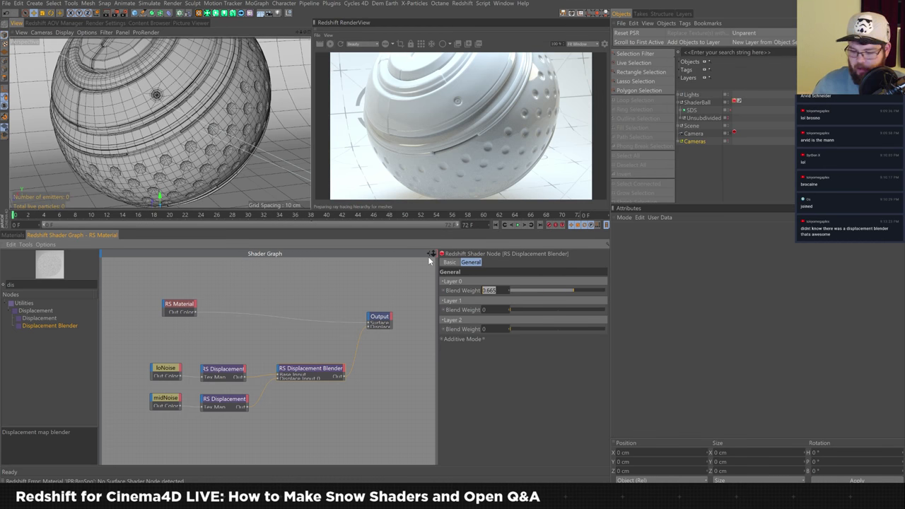
pyautogui.write('0.8')
pyautogui.press('Return')
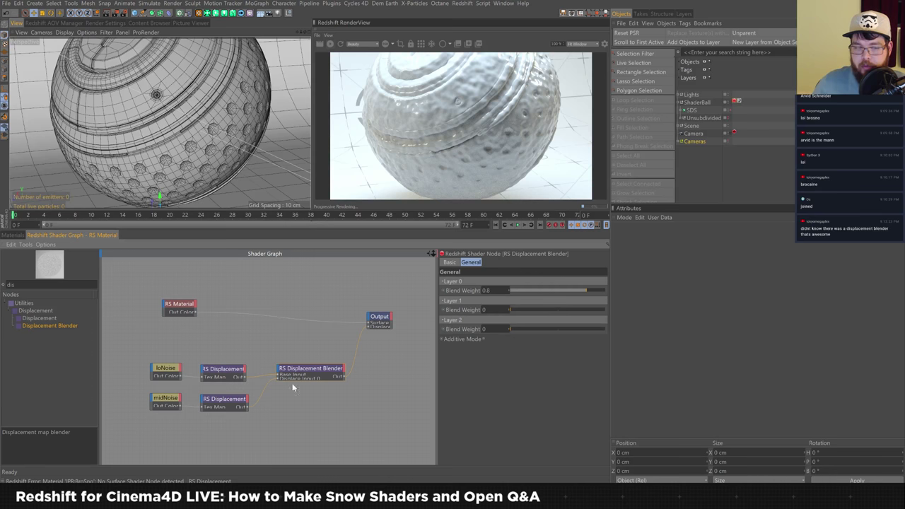
# Step: Toggle additive layer blending on and back off, then box-select midNoise and its displacement node
pyautogui.click(484, 339)
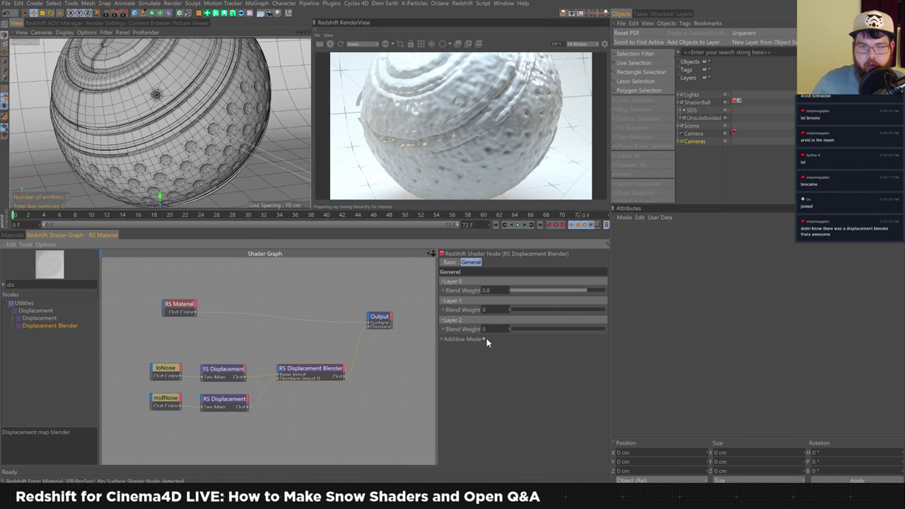
pyautogui.click(484, 340)
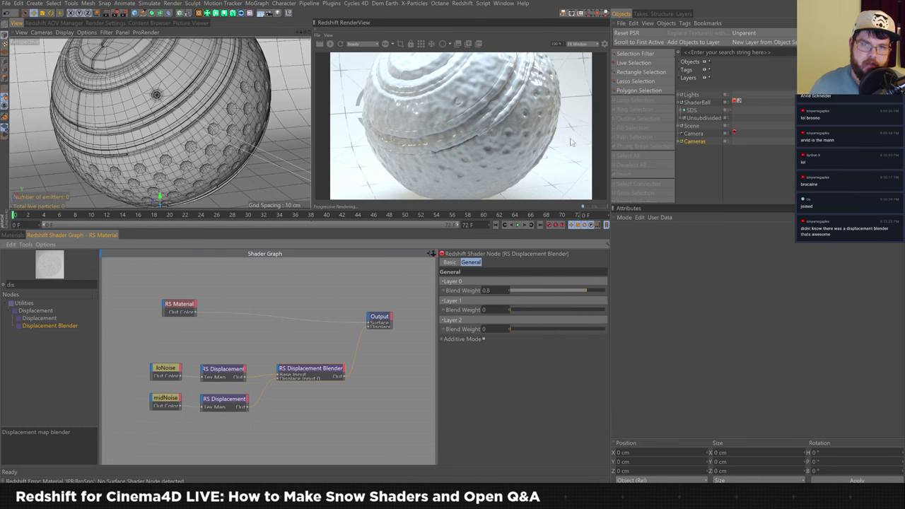
pyautogui.moveTo(227, 430); pyautogui.dragTo(152, 394)
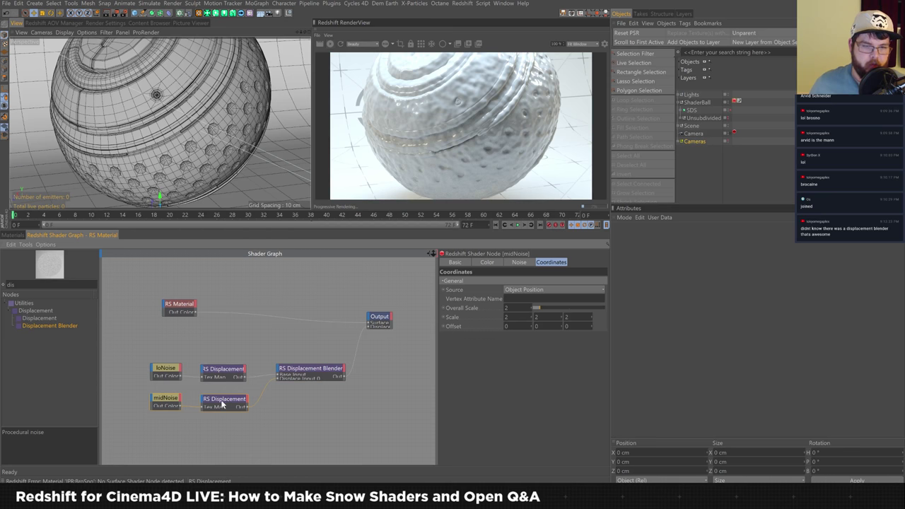
# Step: Duplicate the midNoise and displacement pair below and rename the copy hiNoise
pyautogui.keyDown('ctrl'); pyautogui.moveTo(223, 403); pyautogui.dragTo(219, 432); pyautogui.keyUp('ctrl')
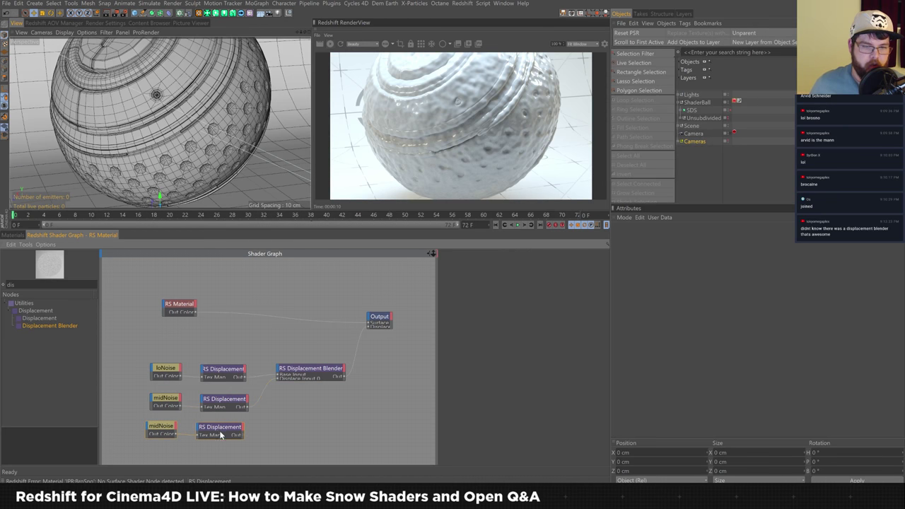
pyautogui.click(164, 428)
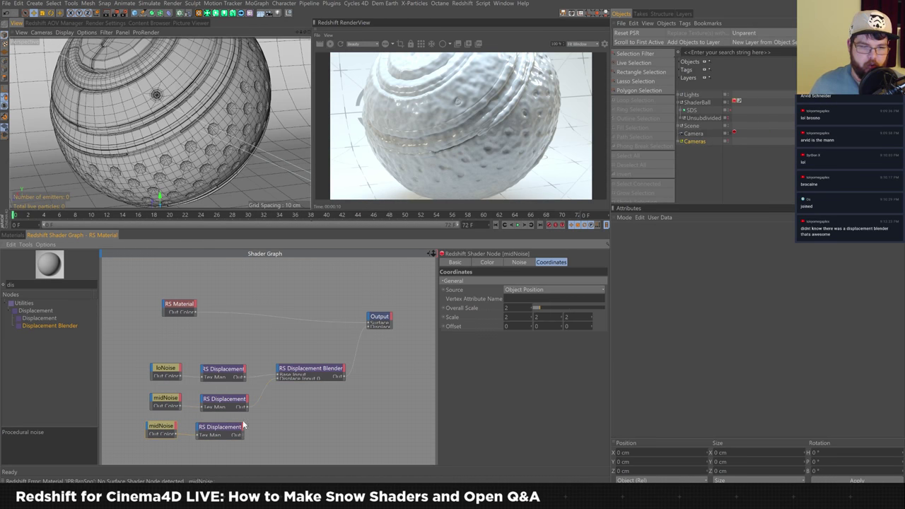
pyautogui.click(475, 265)
pyautogui.click(455, 262)
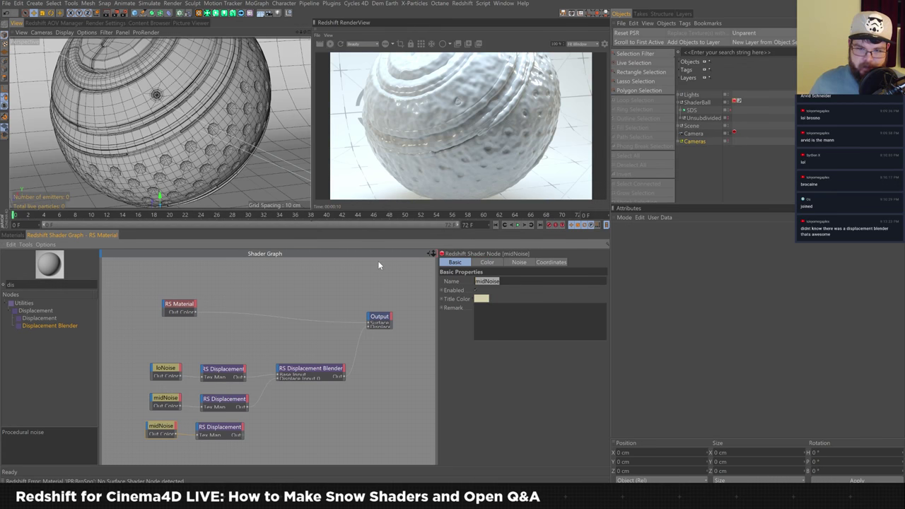
pyautogui.press('Delete')
pyautogui.press('Delete')
pyautogui.press('Delete')
pyautogui.press('Delete')
pyautogui.write('hiN')
pyautogui.press('Return')
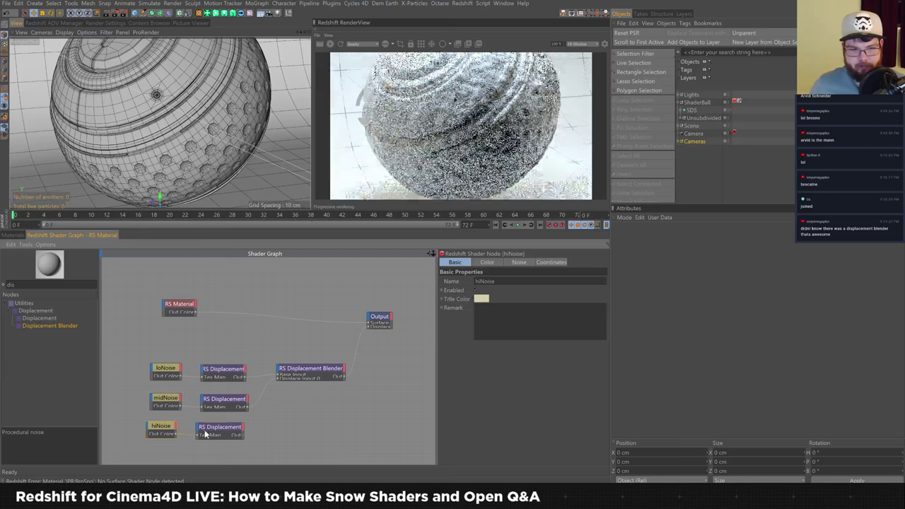
# Step: Connect the hiNoise displacement to Output and restore the middle displacement on Displace Input 0
pyautogui.click(228, 431)
pyautogui.moveTo(243, 434); pyautogui.dragTo(368, 328)
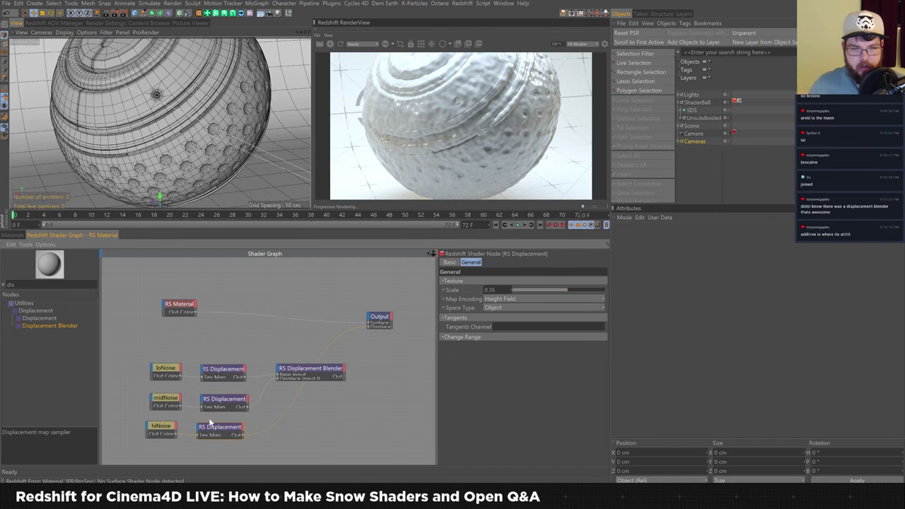
pyautogui.click(280, 419)
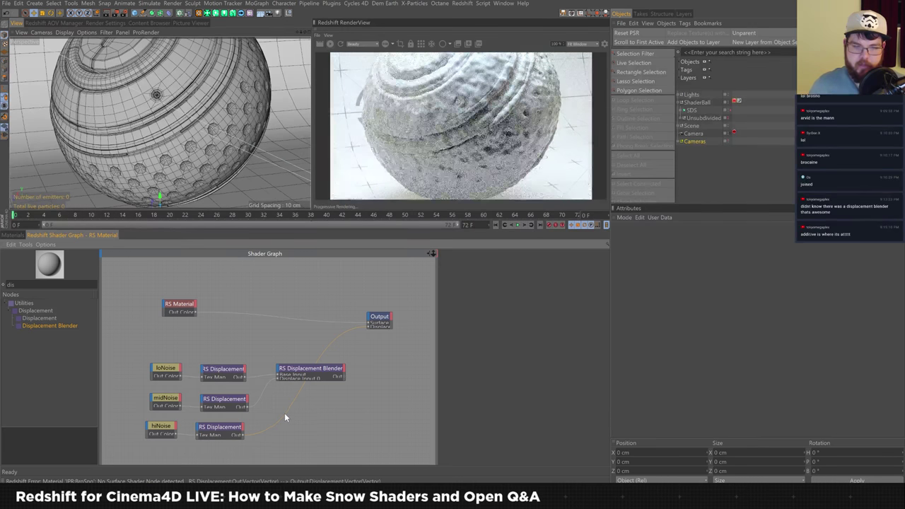
pyautogui.click(169, 428)
pyautogui.moveTo(292, 407); pyautogui.dragTo(244, 407)
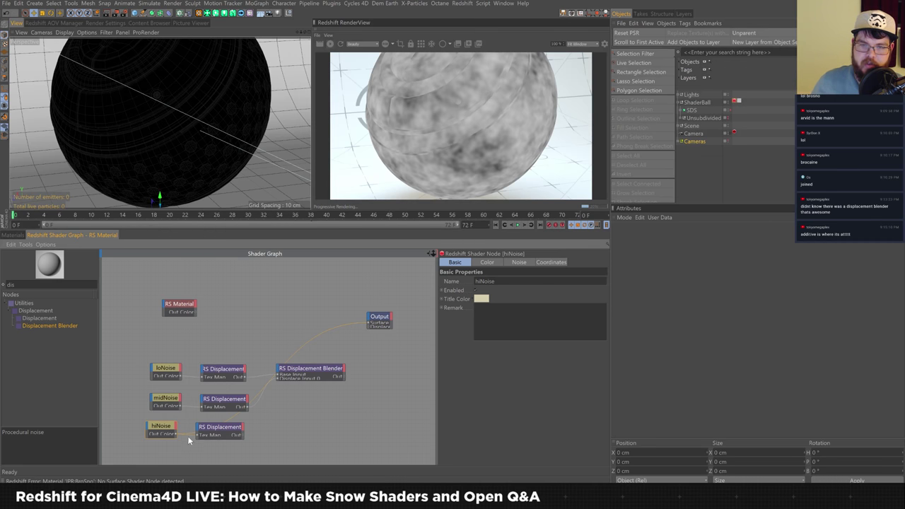
pyautogui.click(14, 235)
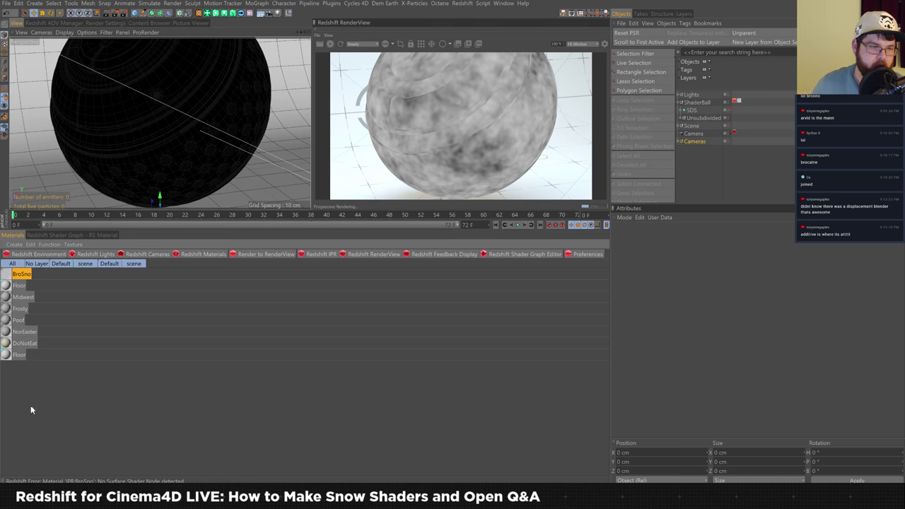
pyautogui.click(10, 300)
pyautogui.click(107, 236)
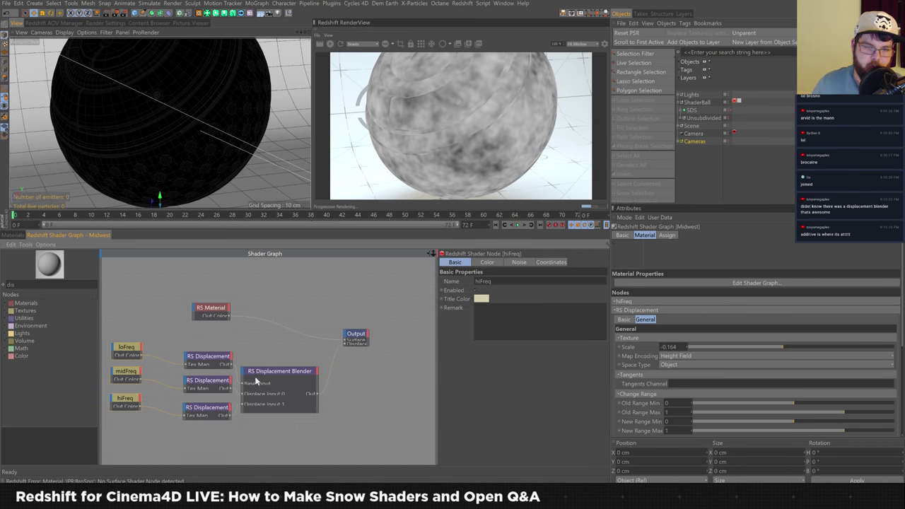
pyautogui.click(300, 371)
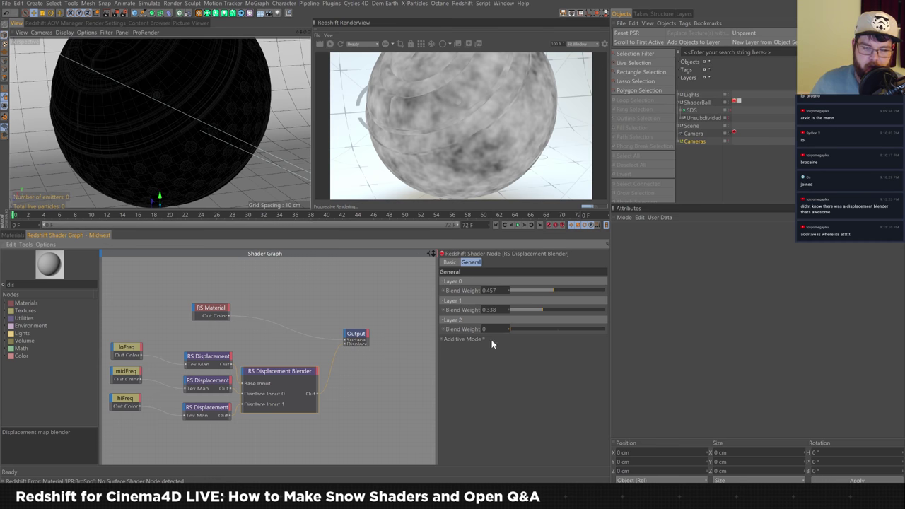
pyautogui.click(16, 236)
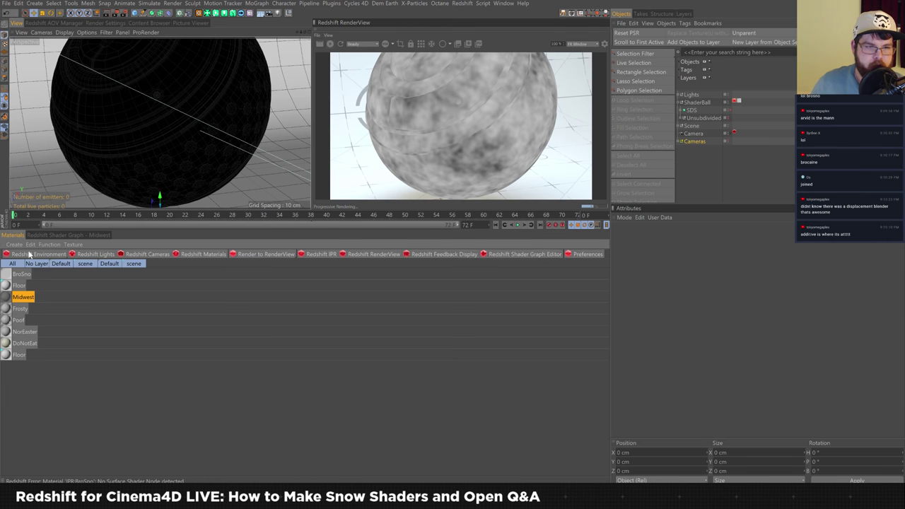
pyautogui.click(67, 236)
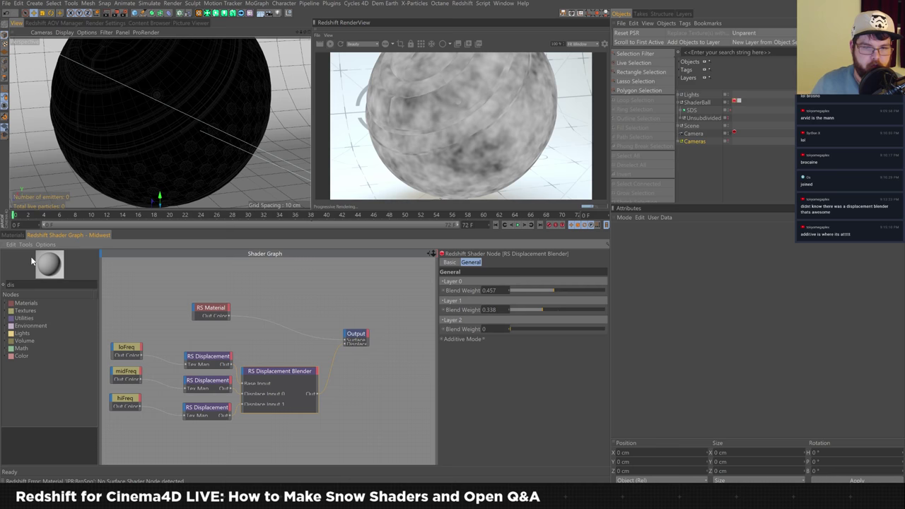
pyautogui.click(13, 235)
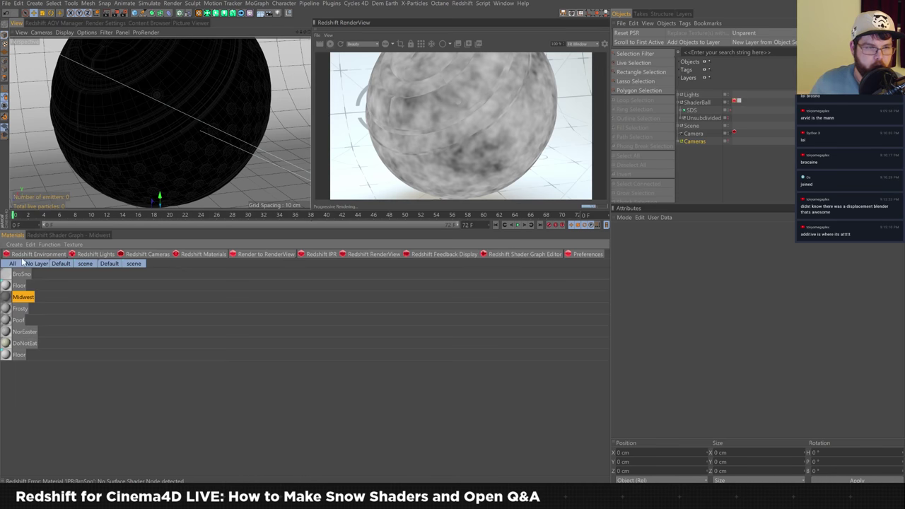
pyautogui.click(22, 277)
pyautogui.click(83, 236)
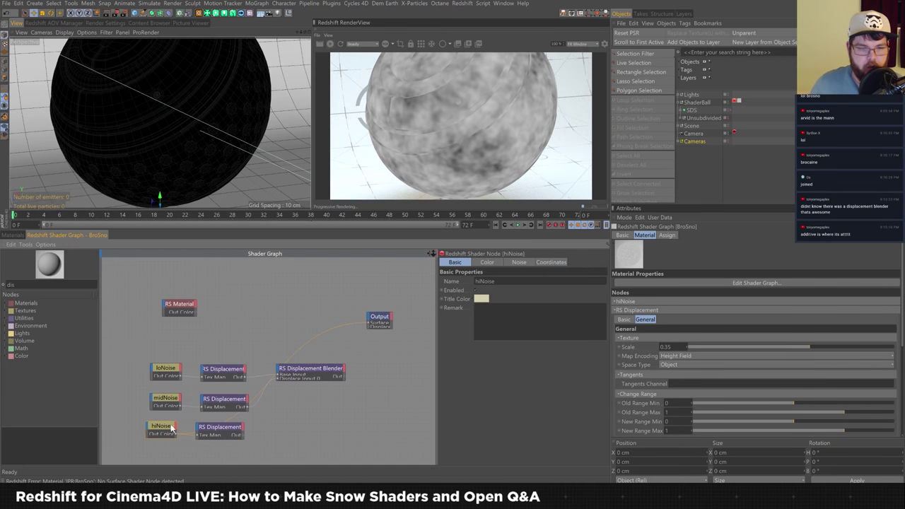
pyautogui.click(519, 262)
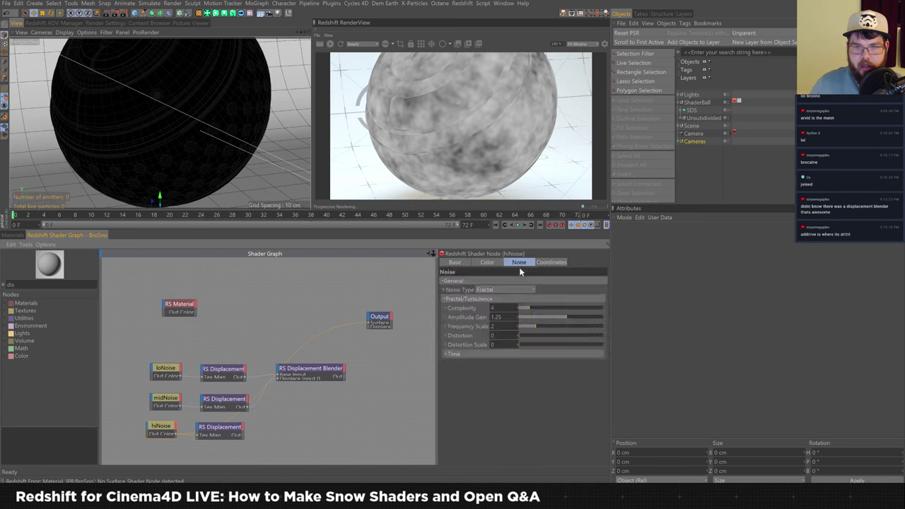
# Step: Set hiNoise's Complexity to 8 and Amplitude Gain to 1.125
pyautogui.doubleClick(493, 308)
pyautogui.write('8')
pyautogui.press('Return')
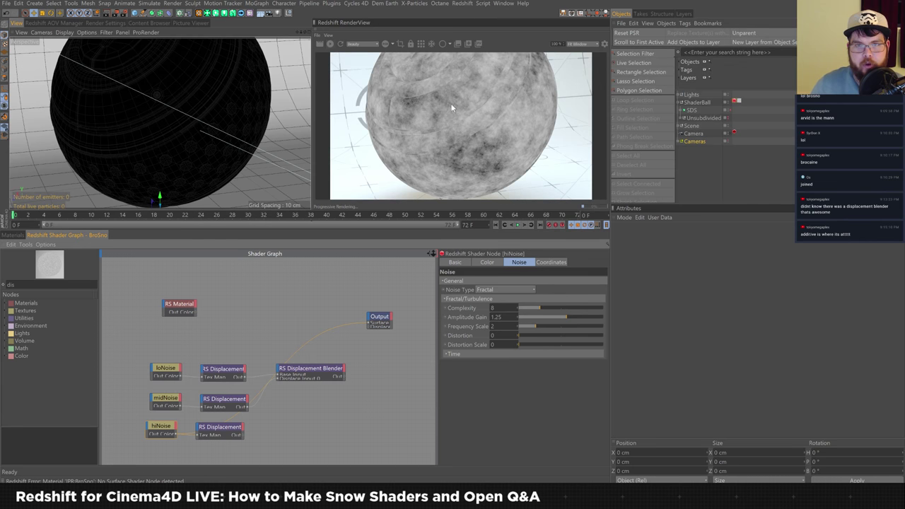
pyautogui.click(496, 316)
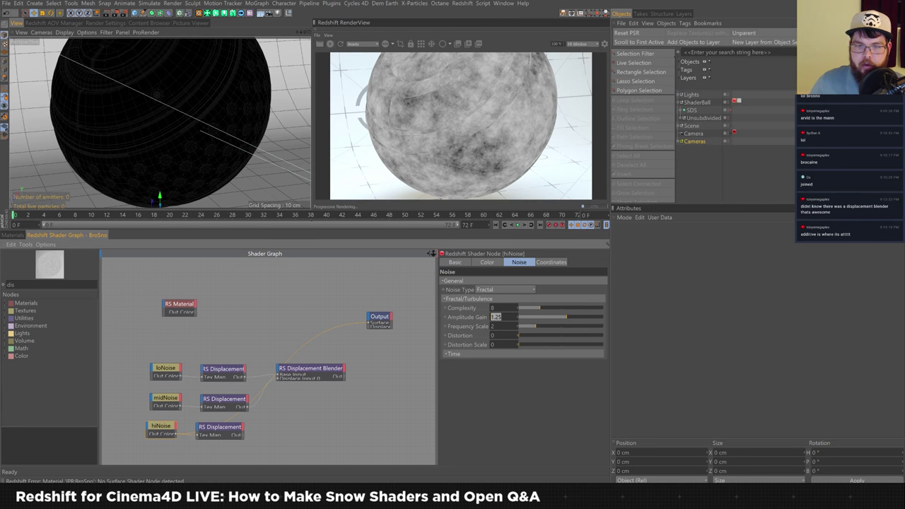
pyautogui.press('Left')
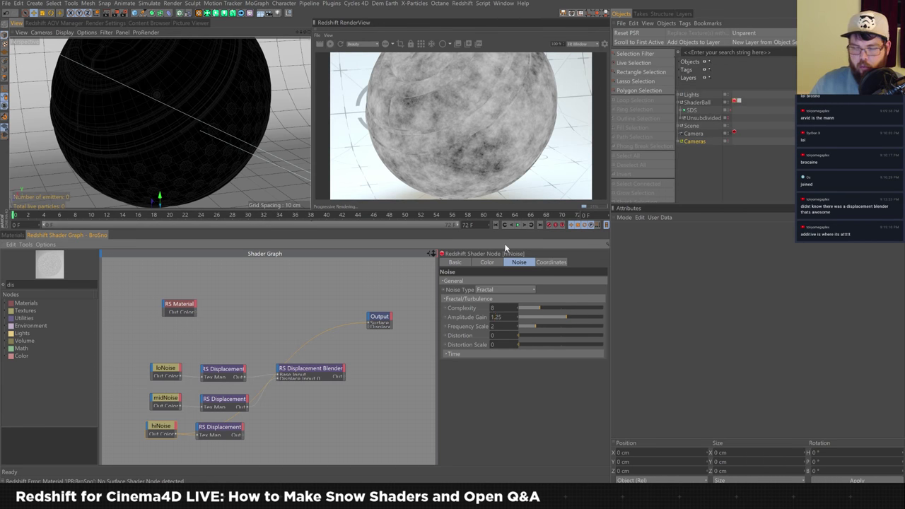
pyautogui.write('1')
pyautogui.press('Return')
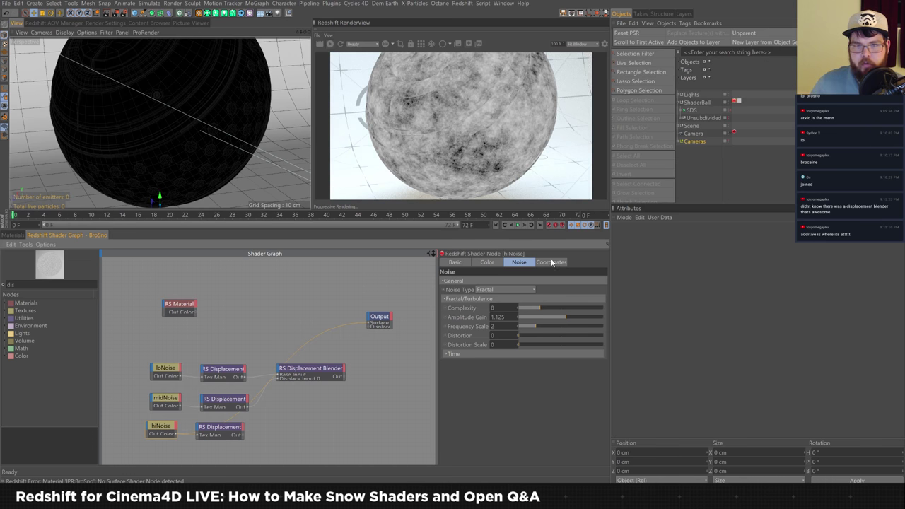
# Step: Set hiNoise's Coordinates Overall Scale to 8
pyautogui.click(551, 262)
pyautogui.press('Tab')
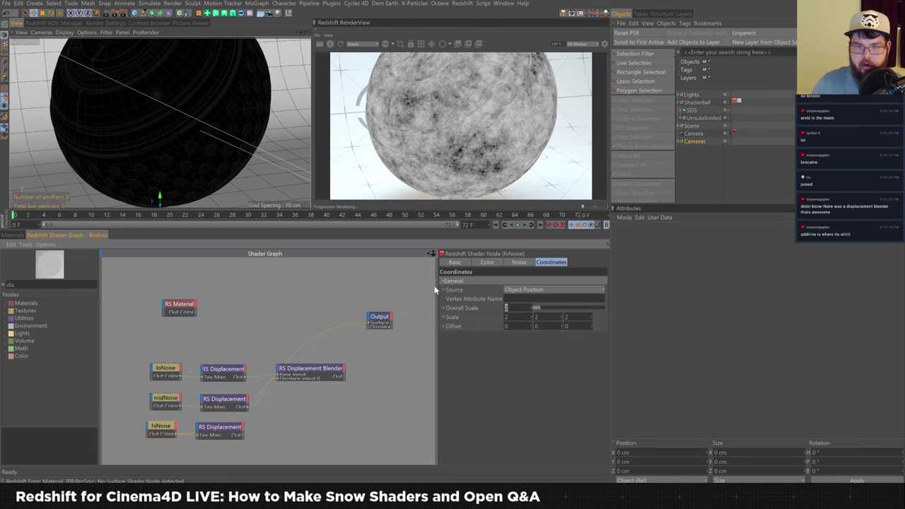
pyautogui.write('8')
pyautogui.press('Return')
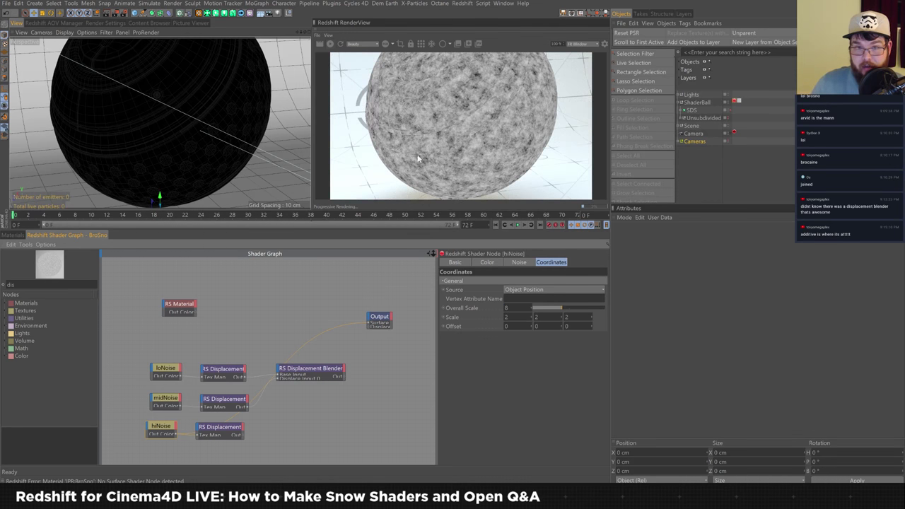
# Step: Preview the hiNoise displacement alone on Output, then reconnect RS Material to the surface
pyautogui.click(242, 434)
pyautogui.moveTo(241, 435); pyautogui.dragTo(365, 328)
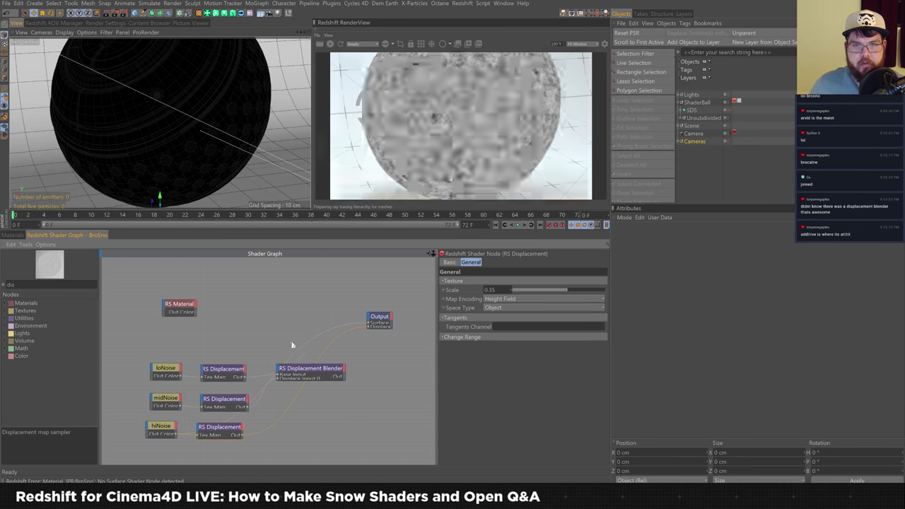
pyautogui.click(179, 304)
pyautogui.moveTo(195, 312); pyautogui.dragTo(368, 323)
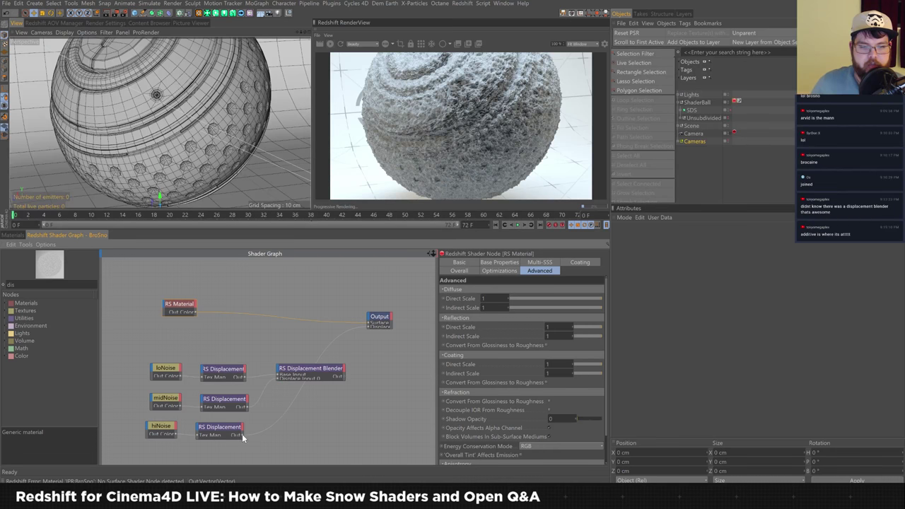
# Step: Plug hiNoise's displacement into Blender Displace Input 1 and route the Blender Out to Output's Displacement
pyautogui.moveTo(246, 407); pyautogui.dragTo(322, 382)
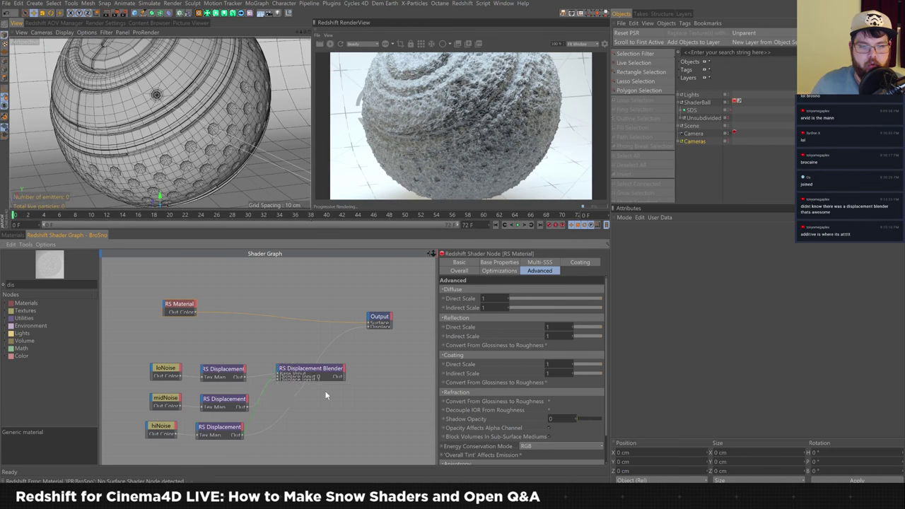
pyautogui.moveTo(374, 334); pyautogui.dragTo(370, 327)
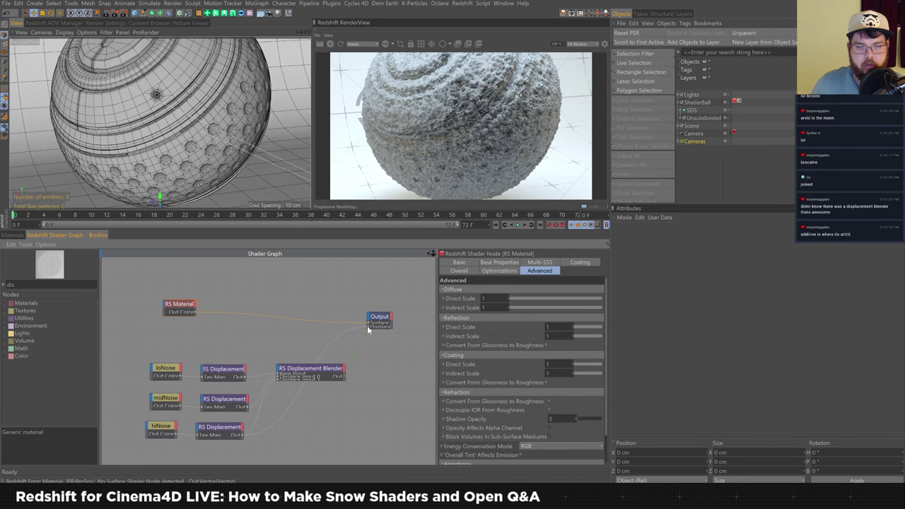
pyautogui.click(323, 380)
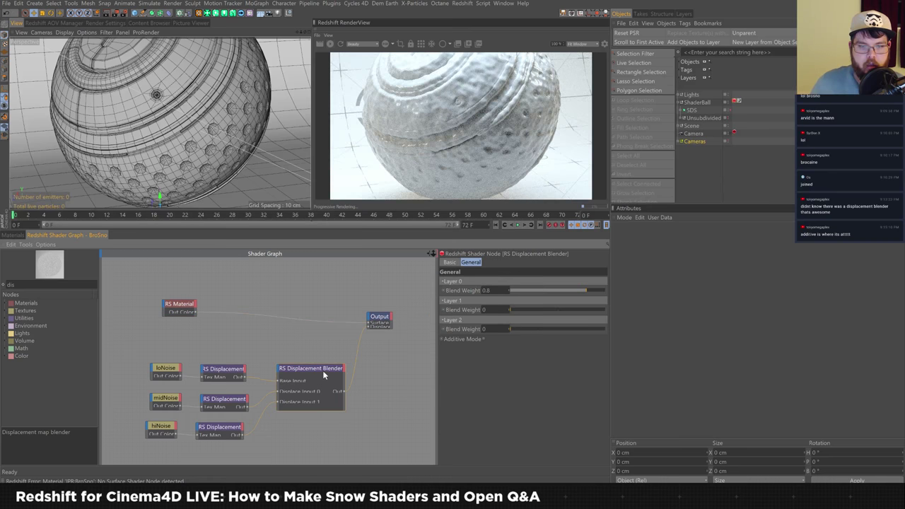
# Step: Adjust the blender weights to Layer 0 at 0.608 and Layer 1 at 0.415
pyautogui.moveTo(323, 378); pyautogui.dragTo(329, 370)
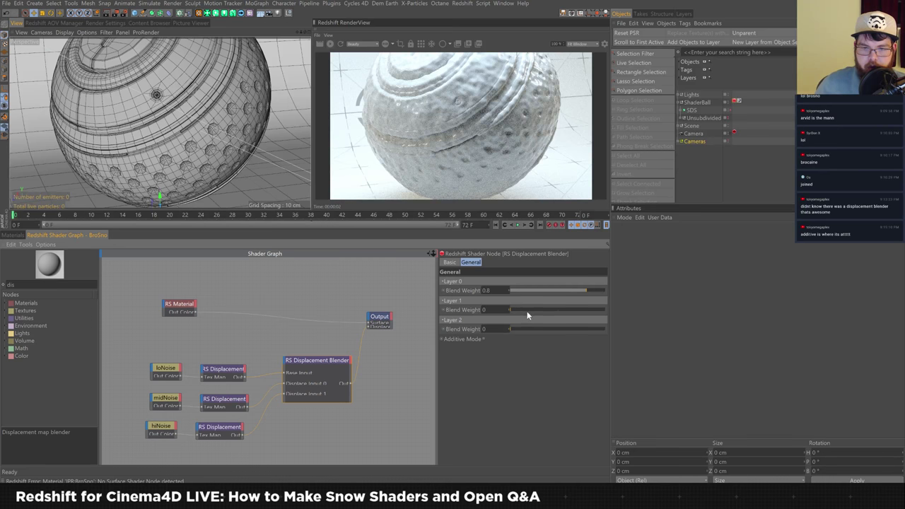
pyautogui.moveTo(525, 311); pyautogui.dragTo(571, 311)
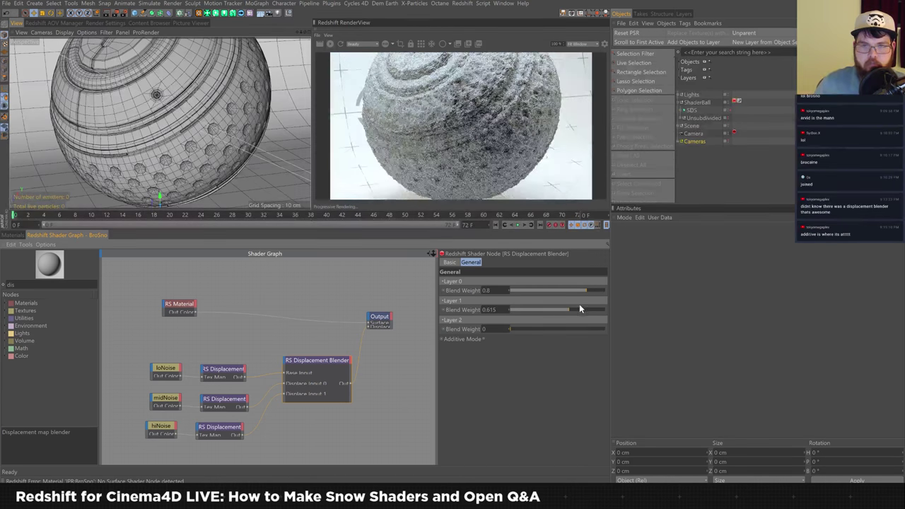
pyautogui.moveTo(576, 312); pyautogui.dragTo(591, 312)
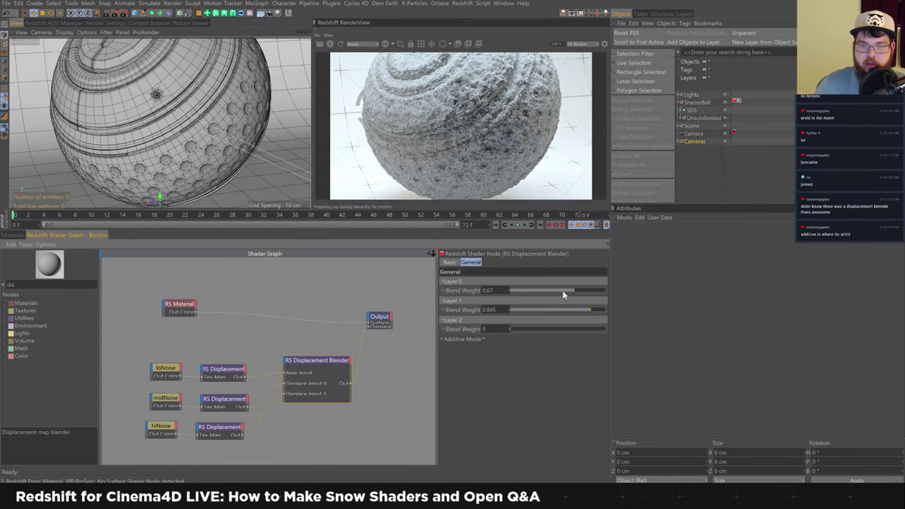
pyautogui.click(567, 289)
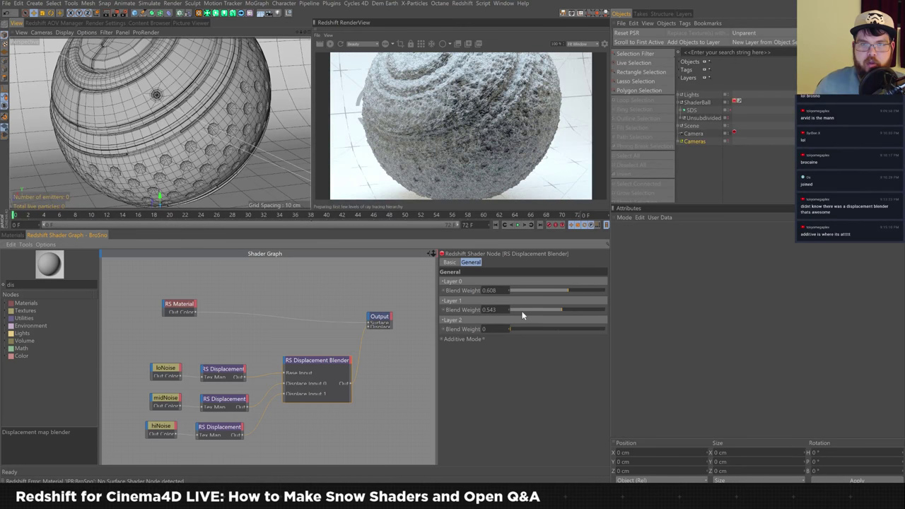
pyautogui.moveTo(534, 311); pyautogui.dragTo(538, 318)
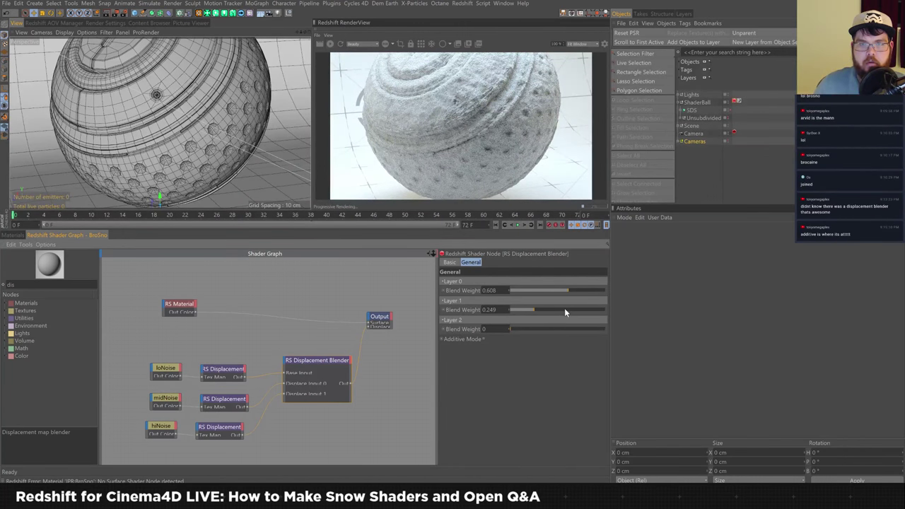
pyautogui.click(550, 310)
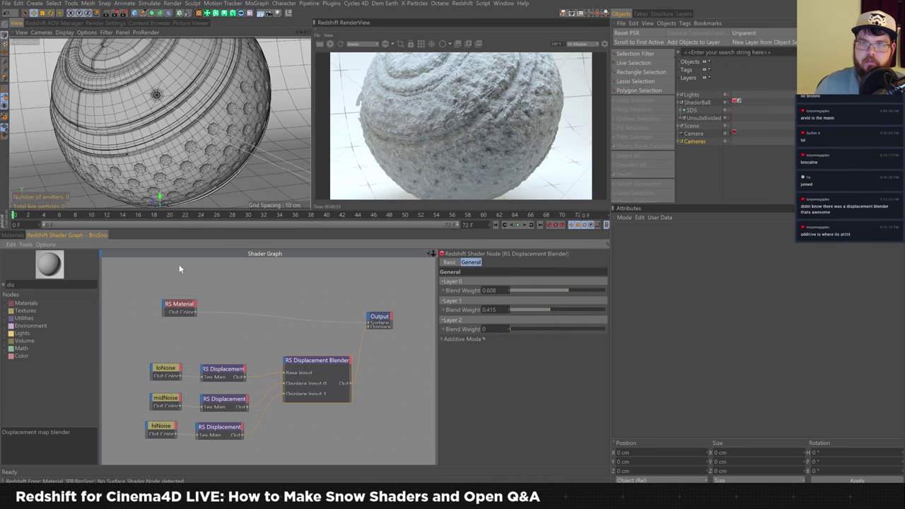
# Step: Select BroSno's RS Material node to show its attributes
pyautogui.click(179, 306)
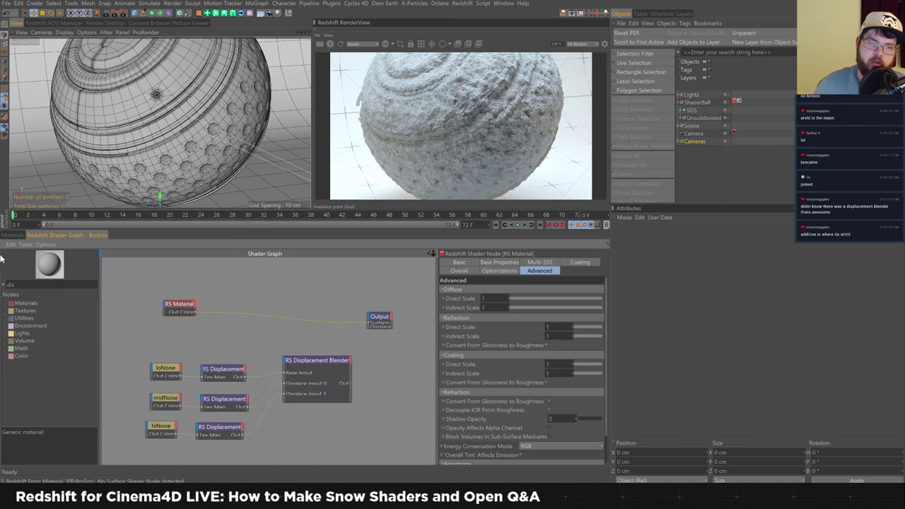
# Step: Inspect the Midwest RS Material's Multi-SSS and Base Properties, then reopen BroSno's shader graph
pyautogui.click(13, 235)
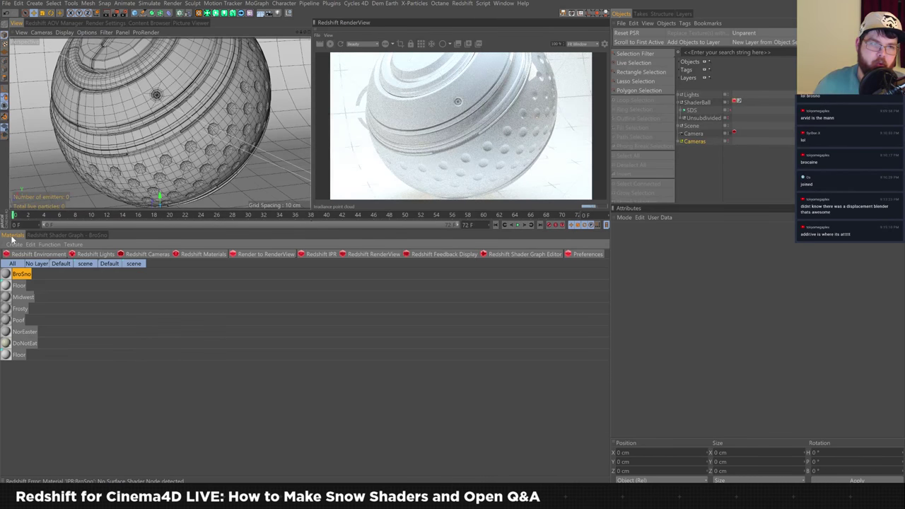
pyautogui.doubleClick(12, 298)
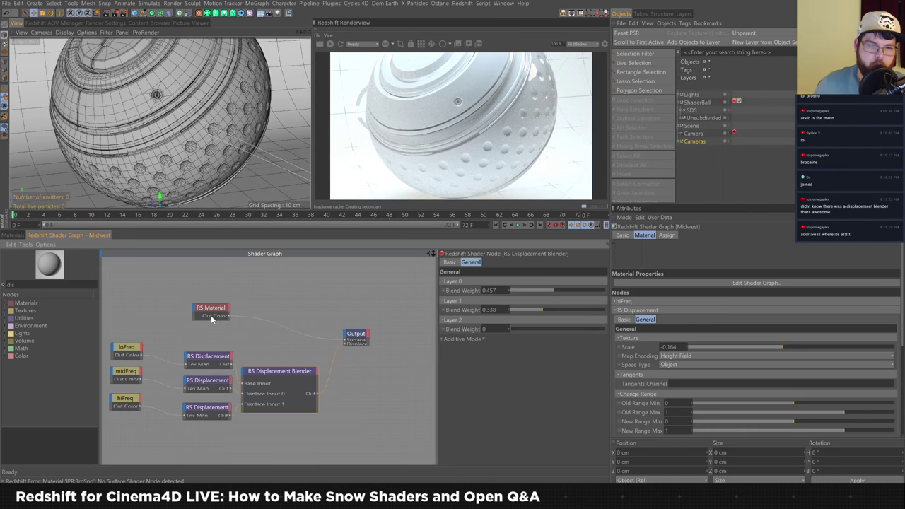
pyautogui.click(210, 319)
pyautogui.click(539, 263)
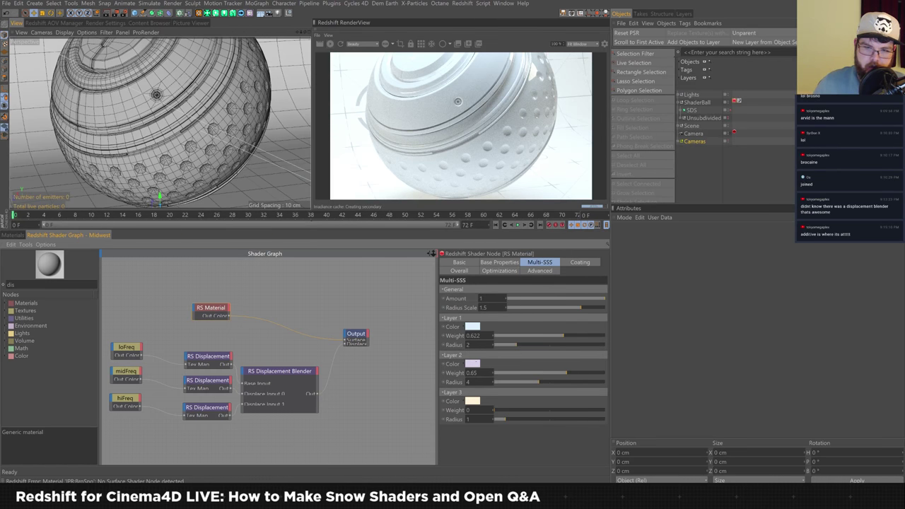
pyautogui.click(508, 262)
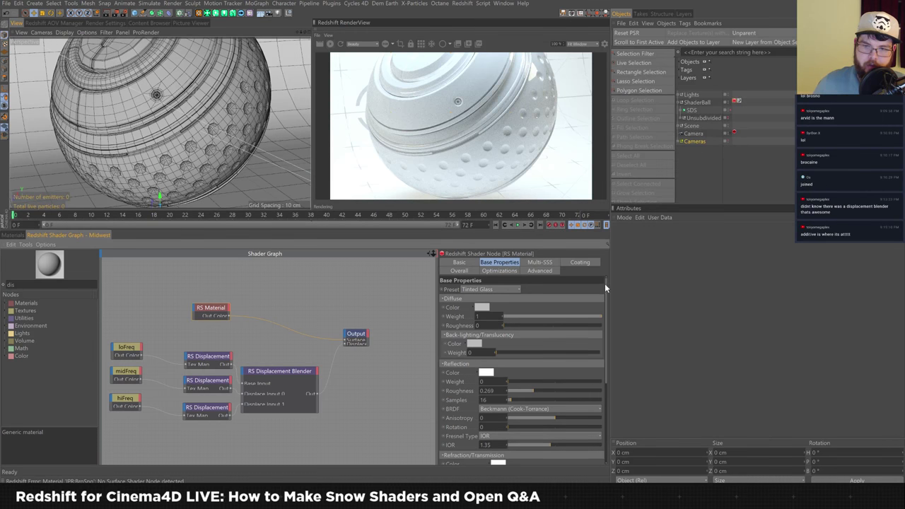
pyautogui.scroll(-3, 605, 284)
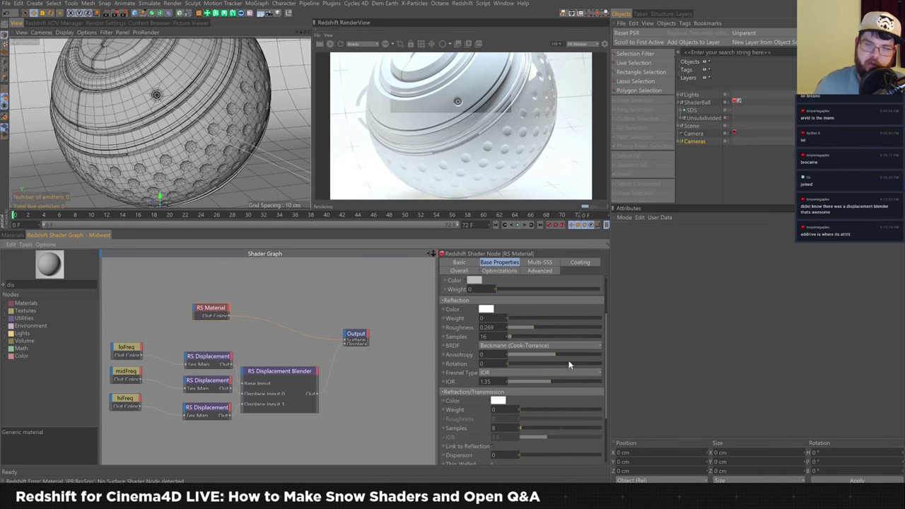
pyautogui.scroll(-4, 605, 317)
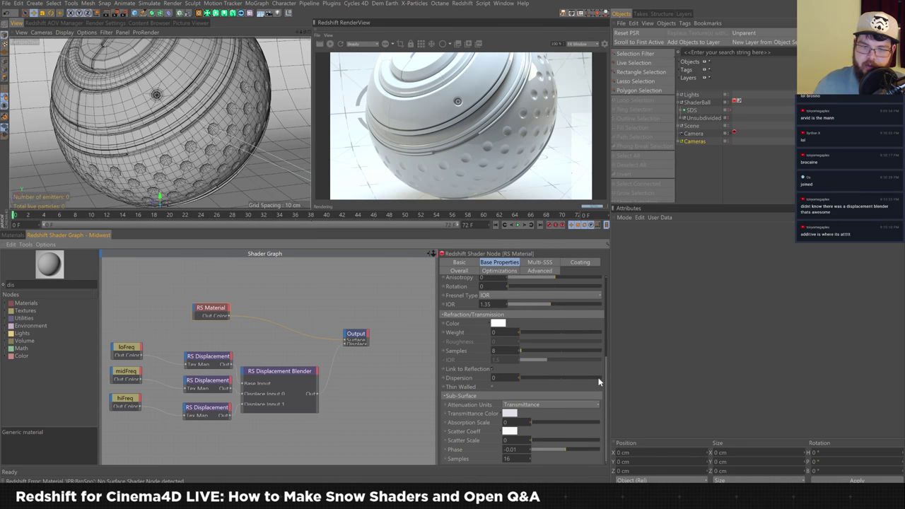
pyautogui.moveTo(606, 364); pyautogui.dragTo(601, 279)
pyautogui.click(543, 262)
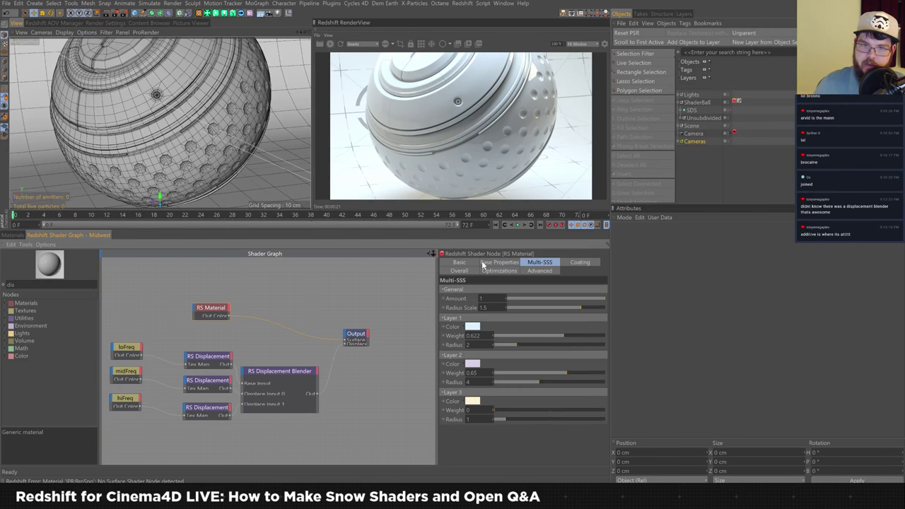
pyautogui.click(16, 235)
pyautogui.doubleClick(22, 275)
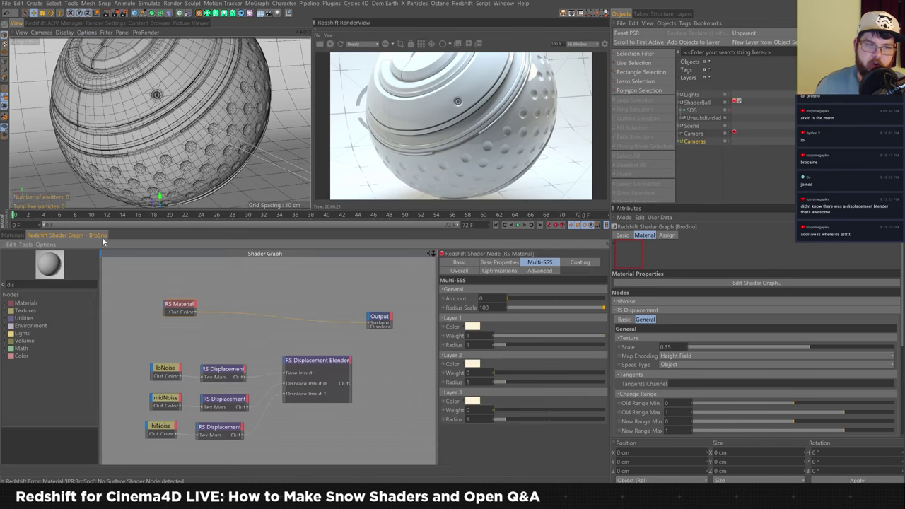
# Step: Set BroSno's RS Material Reflection Weight to 0 in Base Properties
pyautogui.click(186, 309)
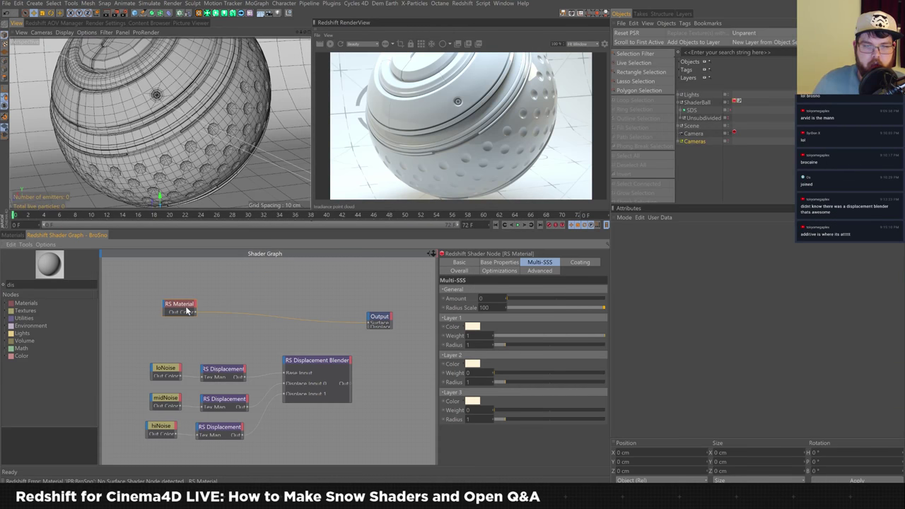
pyautogui.click(499, 262)
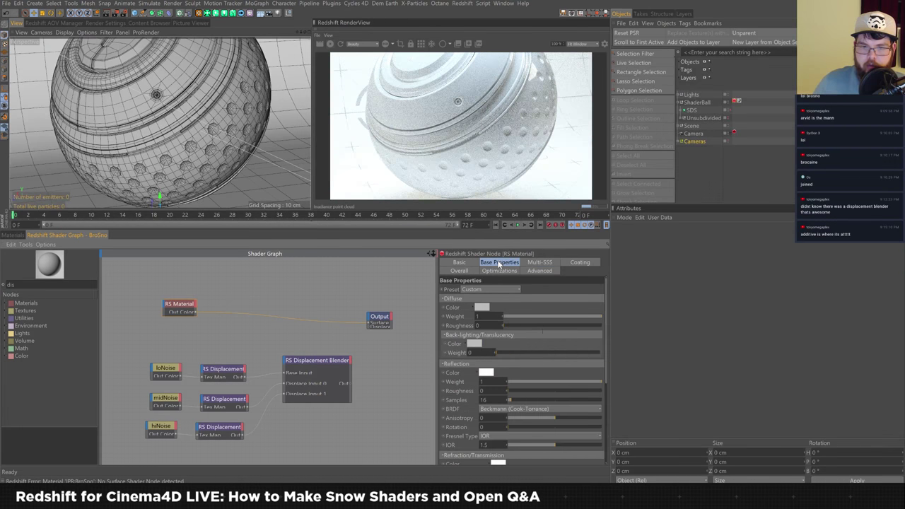
pyautogui.scroll(-3, 604, 318)
pyautogui.moveTo(591, 332); pyautogui.dragTo(506, 332)
pyautogui.moveTo(607, 330); pyautogui.dragTo(606, 398)
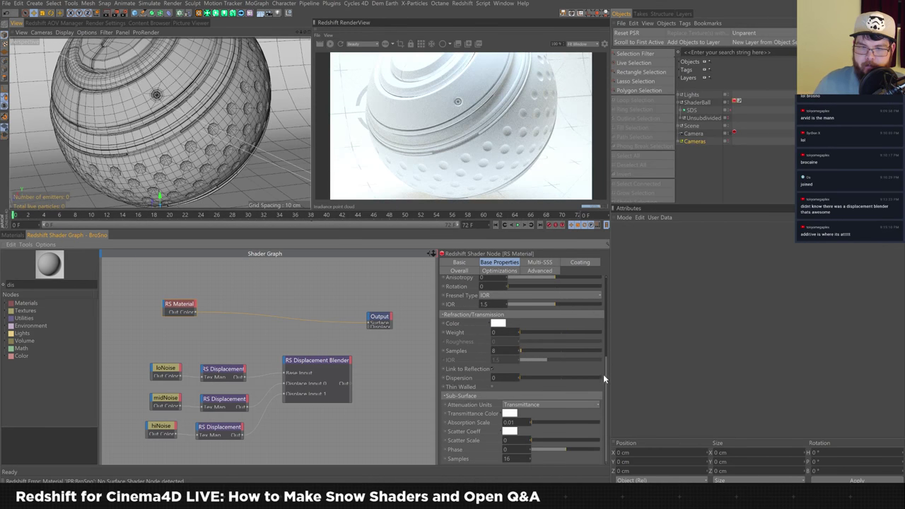
pyautogui.moveTo(604, 374); pyautogui.dragTo(600, 262)
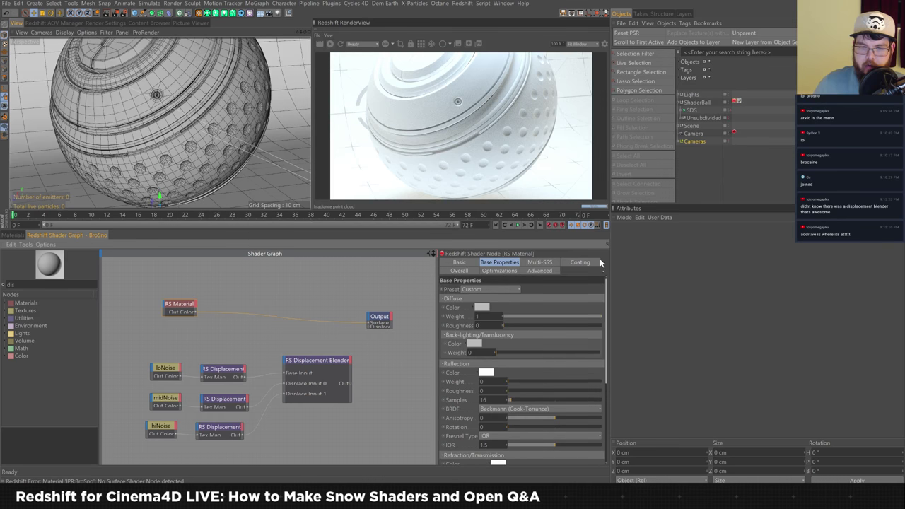
# Step: Set Multi-SSS Amount to 1 and Radius Scale to 1.2
pyautogui.click(543, 263)
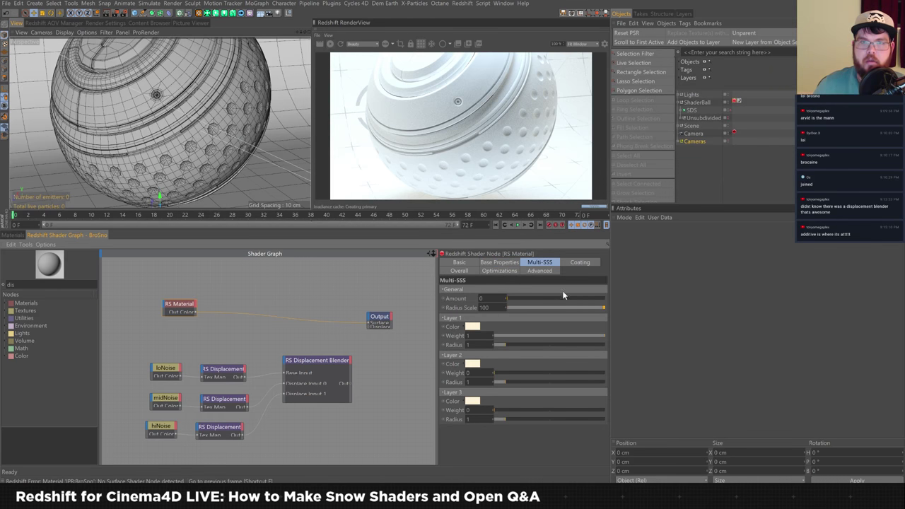
pyautogui.moveTo(515, 302); pyautogui.dragTo(653, 296)
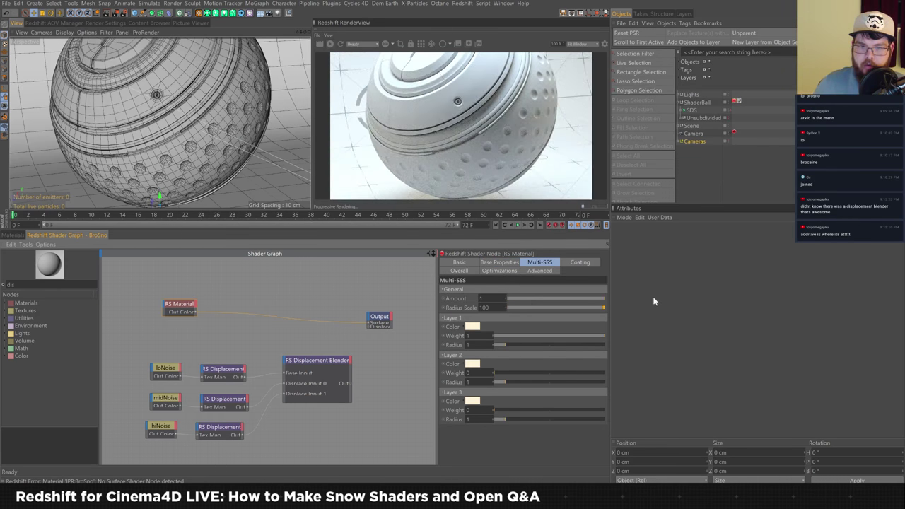
pyautogui.click(486, 309)
pyautogui.write('1.1')
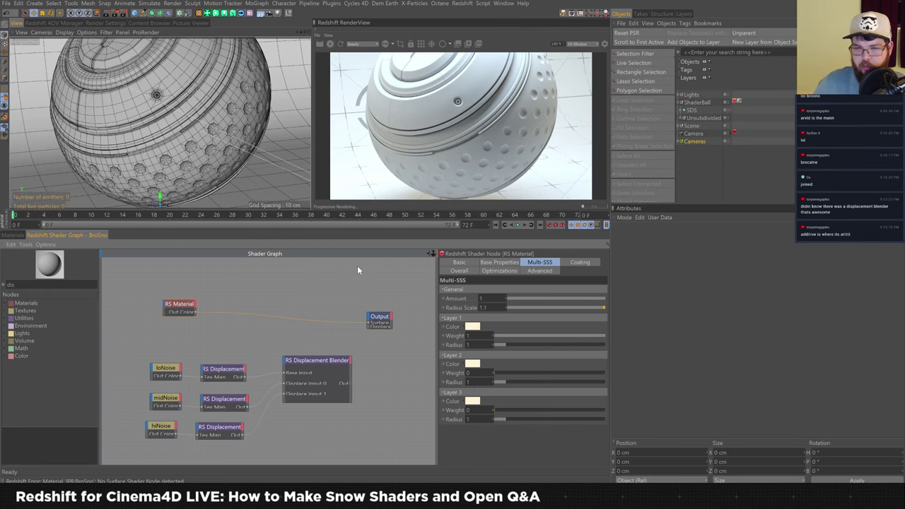
pyautogui.write('2')
pyautogui.press('Return')
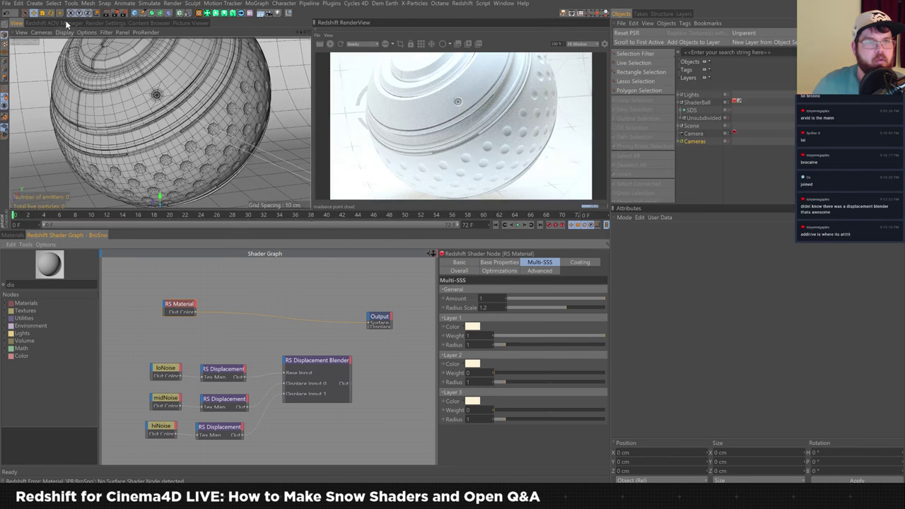
pyautogui.click(106, 23)
# Step: Set Redshift GI to Brute Force primary engine, 3 GI bounces and 16 samples per pixel
pyautogui.click(238, 83)
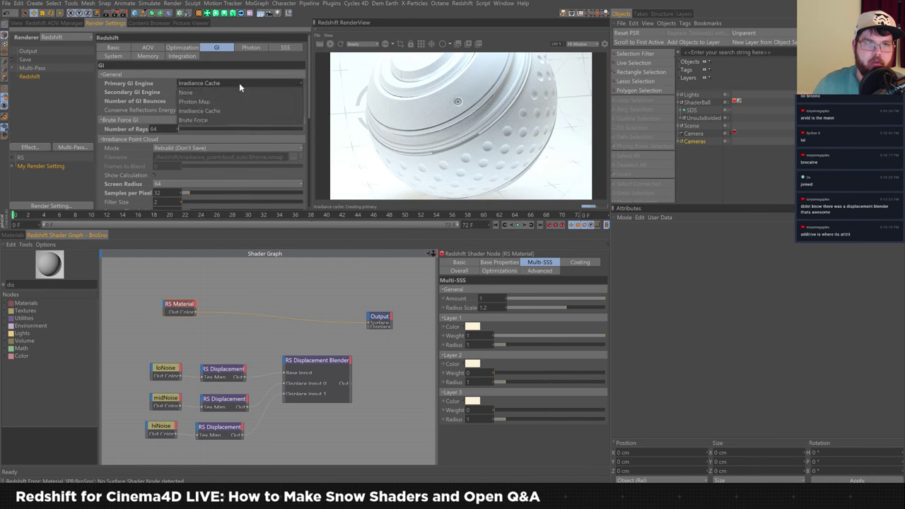
pyautogui.click(218, 121)
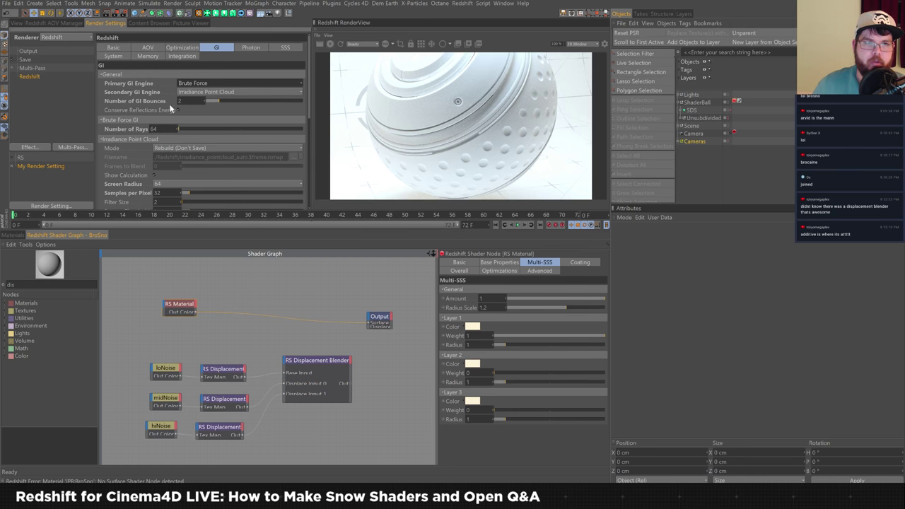
pyautogui.click(225, 101)
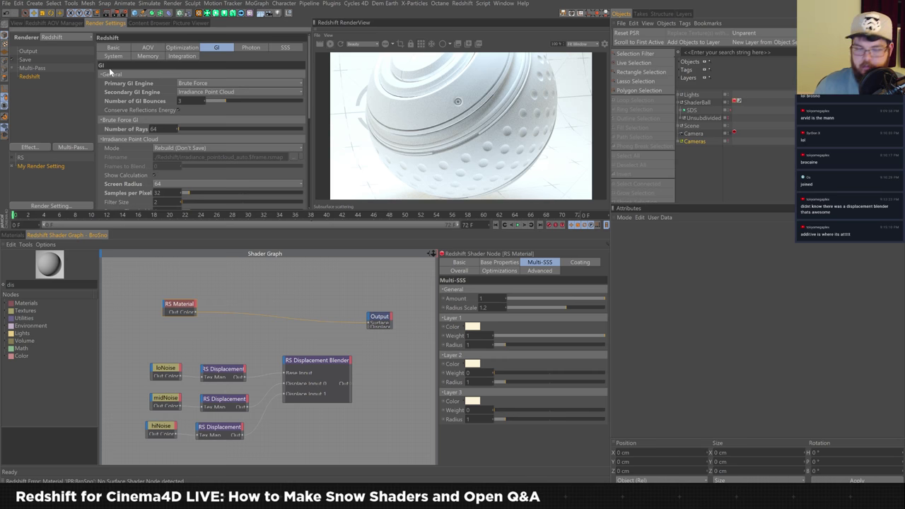
pyautogui.doubleClick(157, 192)
pyautogui.write('16')
pyautogui.press('Return')
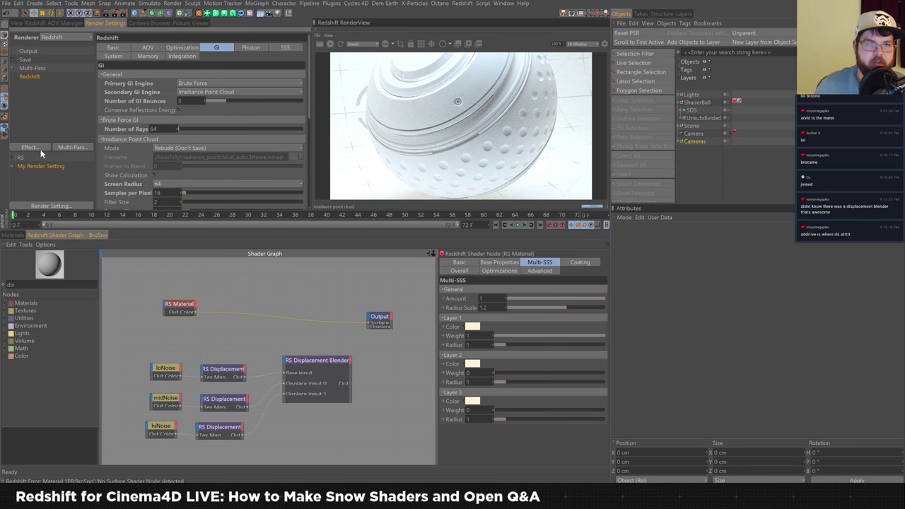
pyautogui.moveTo(310, 113); pyautogui.dragTo(318, 170)
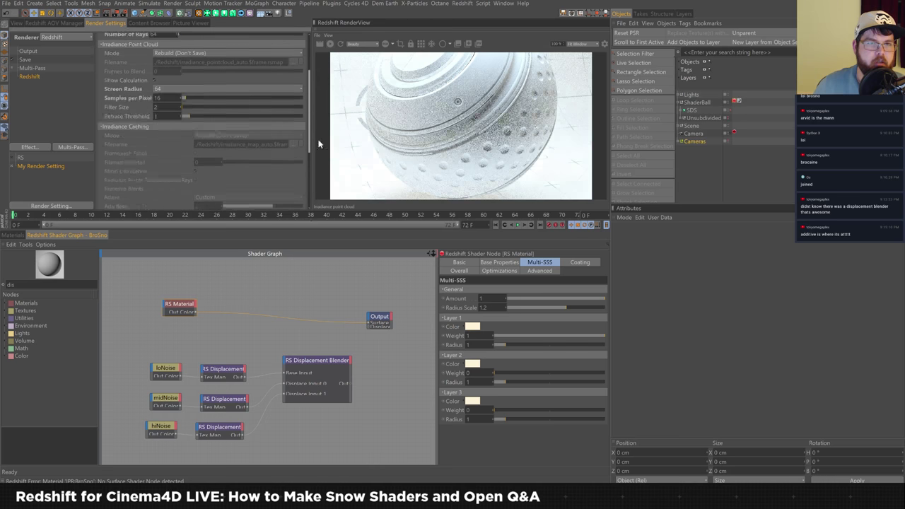
pyautogui.click(17, 24)
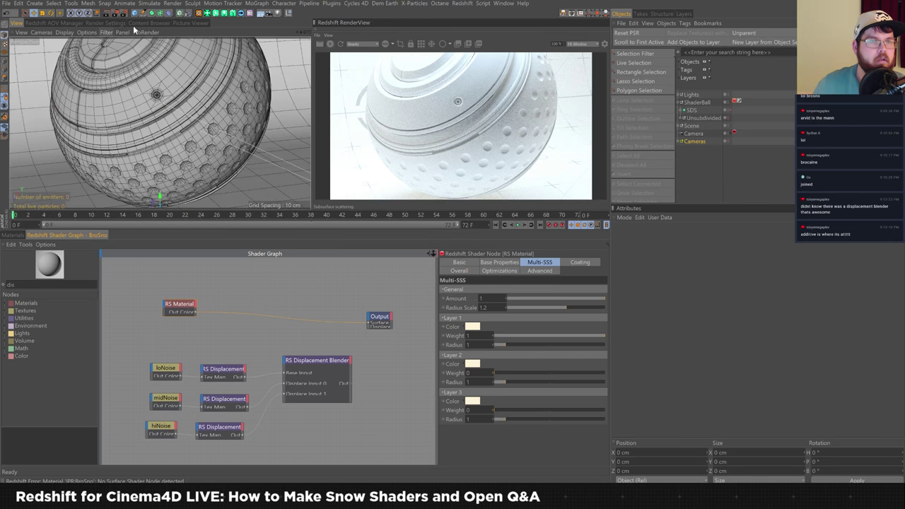
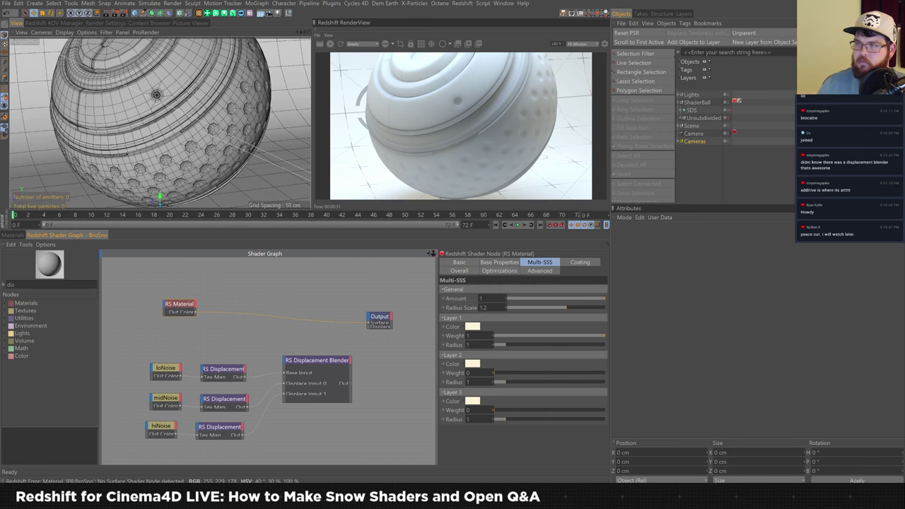
# Step: Set Multi-SSS Layer 1 Color to cyan: hue 191°, saturation 84%
pyautogui.click(472, 326)
pyautogui.moveTo(533, 90); pyautogui.dragTo(390, 248)
pyautogui.click(405, 306)
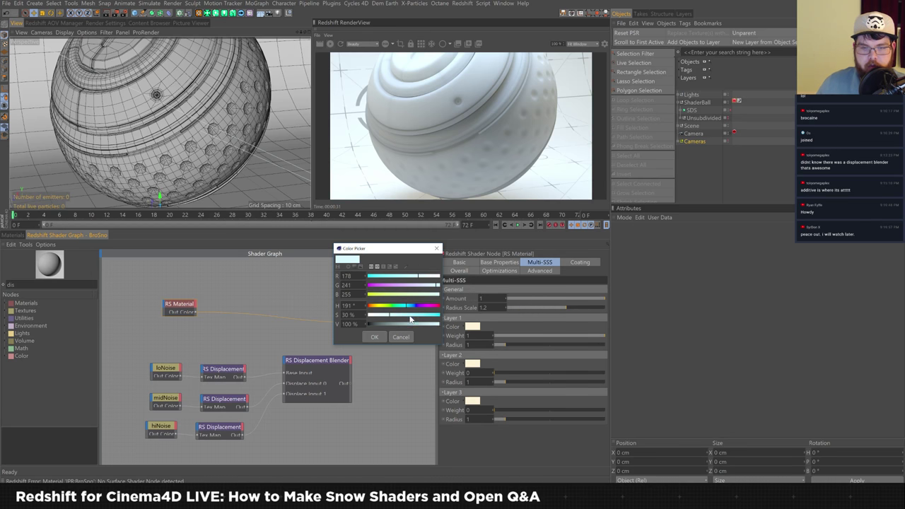
pyautogui.click(429, 314)
pyautogui.click(373, 337)
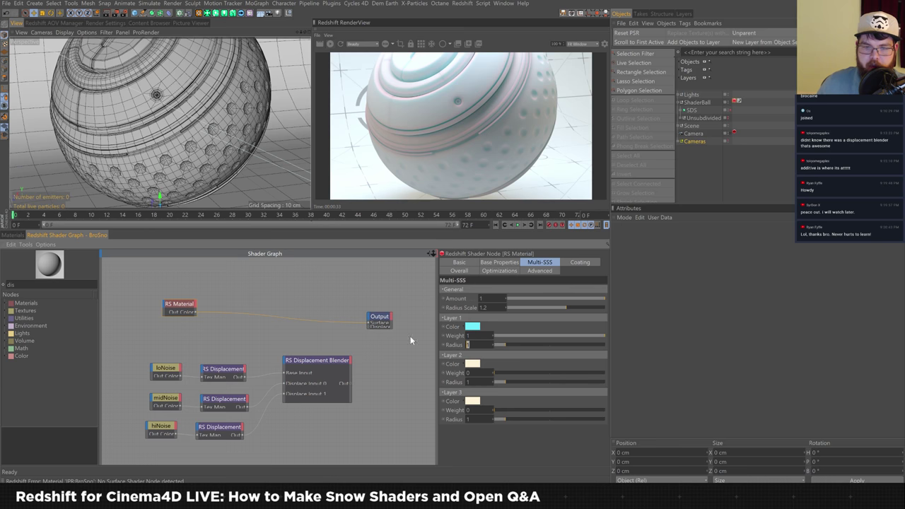
pyautogui.click(15, 235)
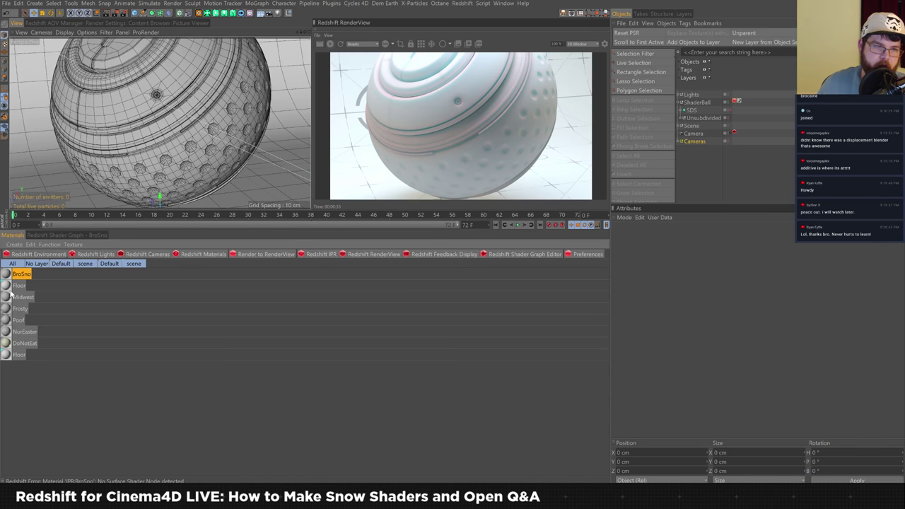
pyautogui.click(16, 297)
pyautogui.click(79, 235)
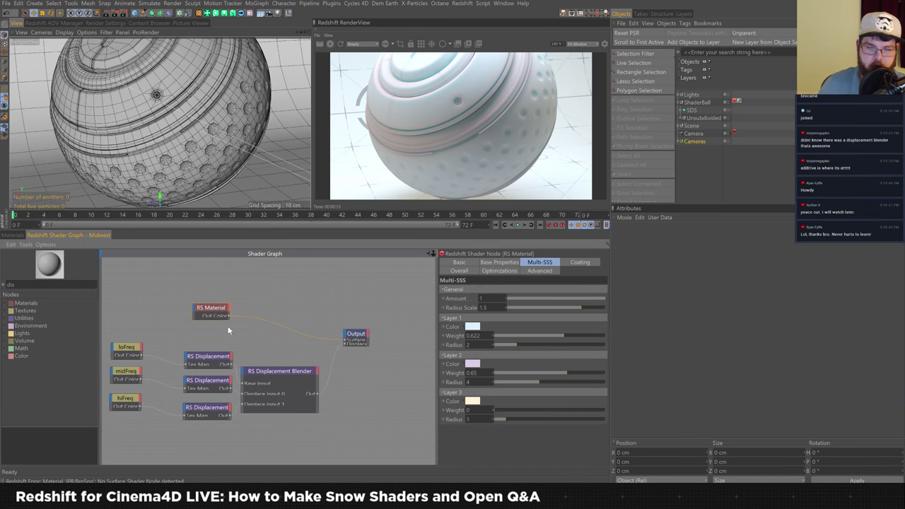
pyautogui.click(16, 234)
pyautogui.click(22, 273)
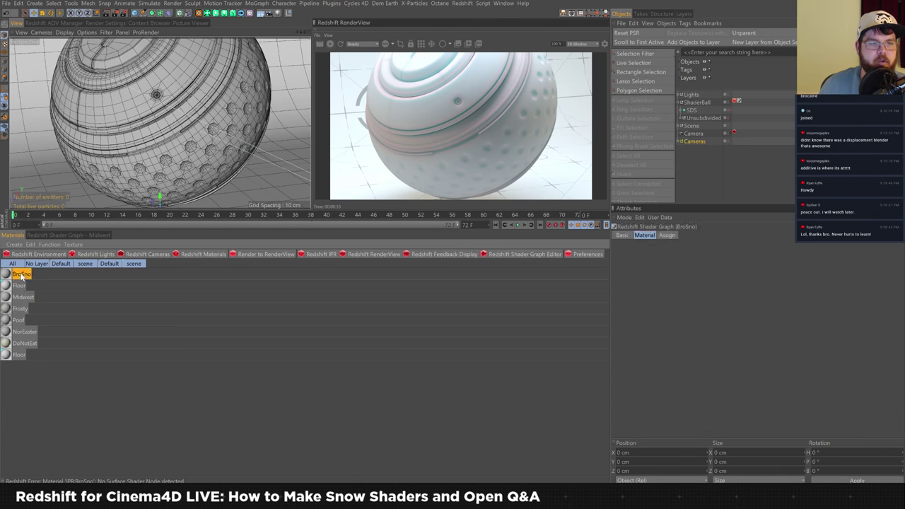
pyautogui.click(90, 235)
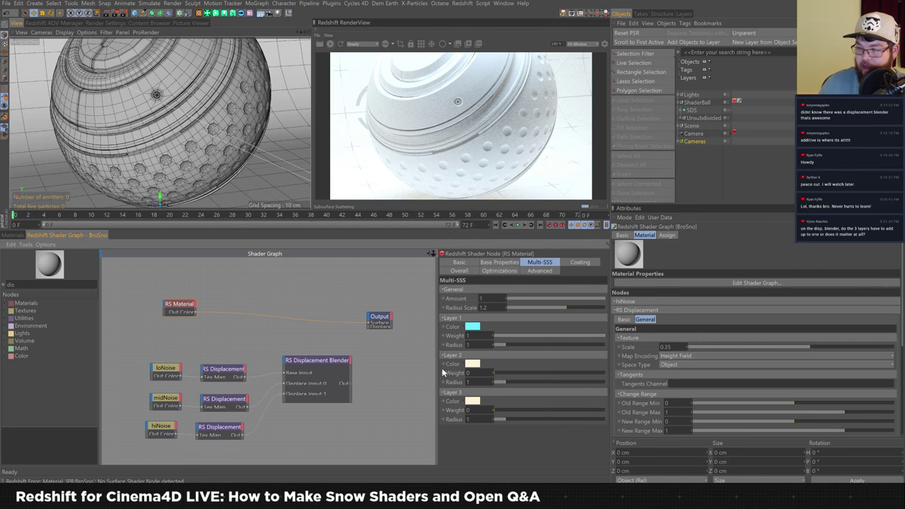
pyautogui.click(329, 380)
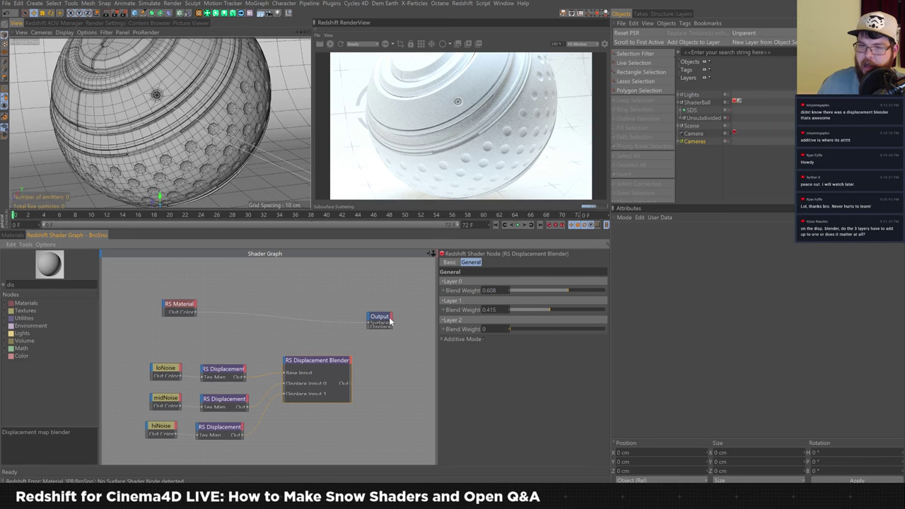
pyautogui.click(243, 374)
pyautogui.click(326, 366)
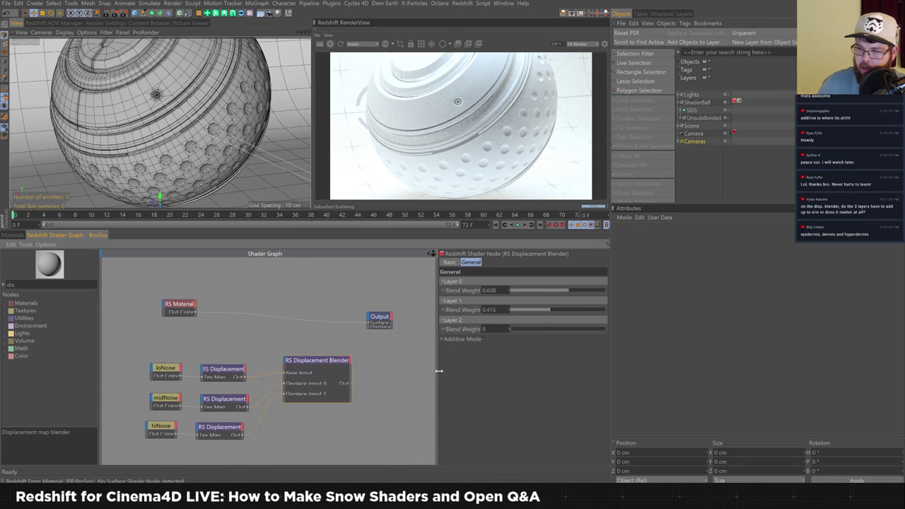
pyautogui.click(197, 310)
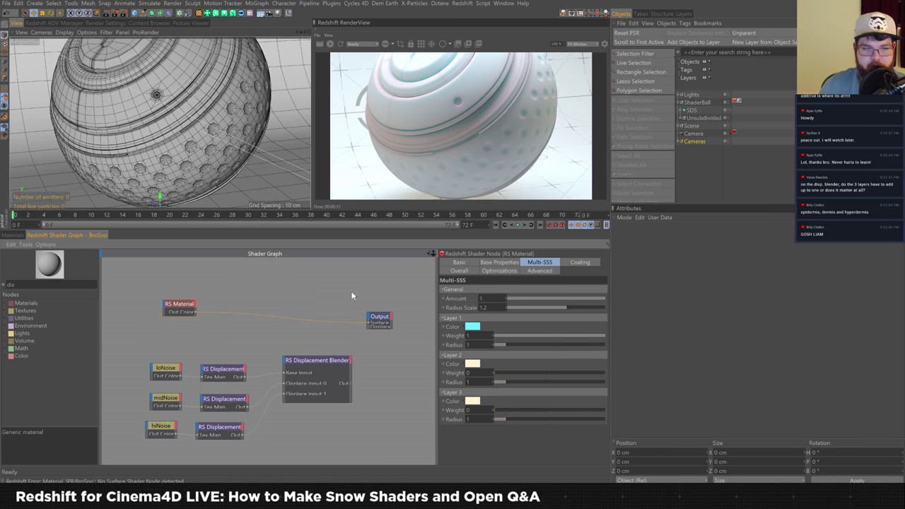
# Step: Set Layer 1 radius to 4, then make Layer 2 light pink with weight 1 and radius 2
pyautogui.write('4')
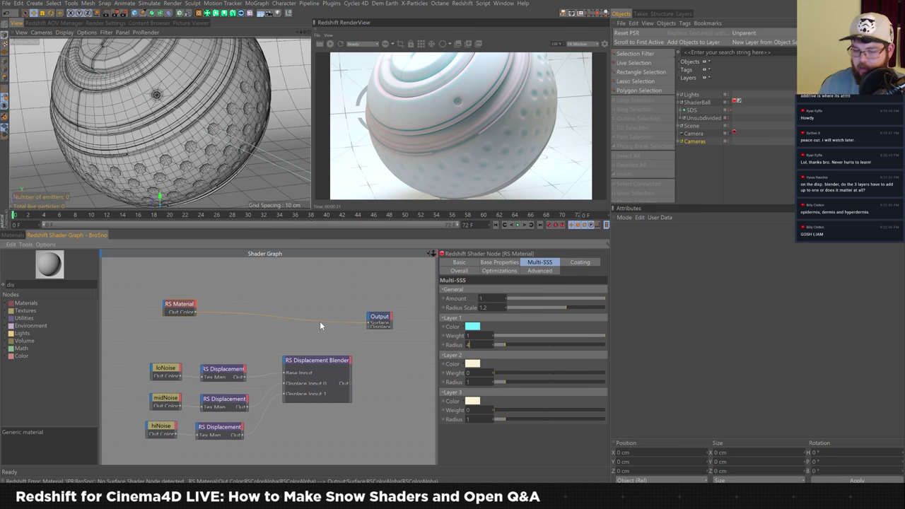
pyautogui.press('Return')
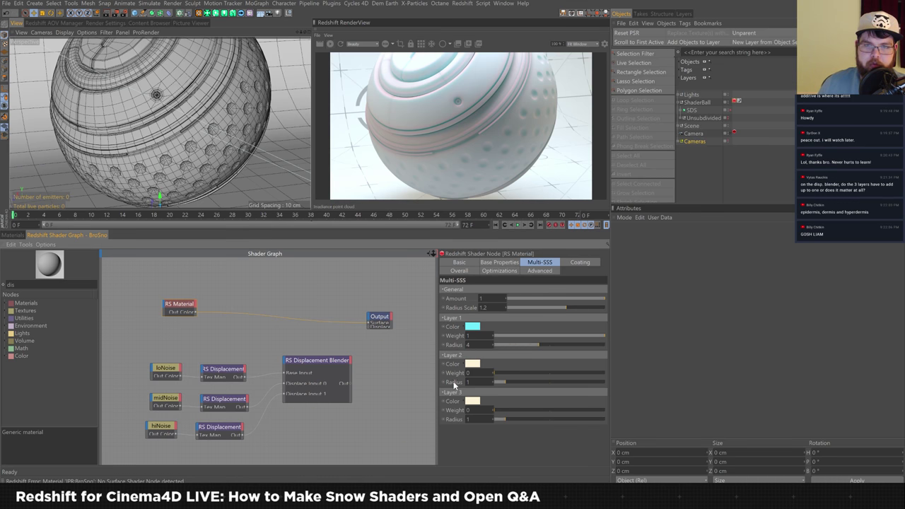
pyautogui.click(477, 365)
pyautogui.moveTo(494, 359); pyautogui.dragTo(484, 361)
pyautogui.click(476, 383)
pyautogui.click(469, 384)
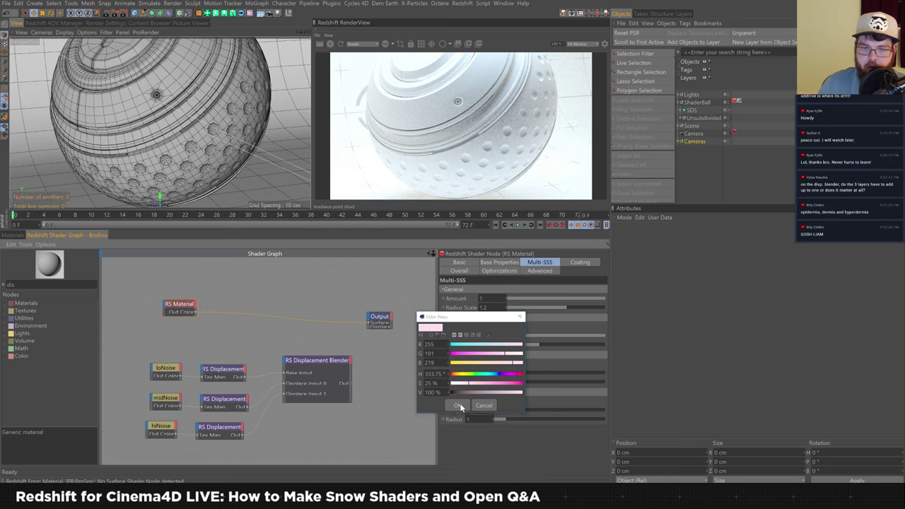
pyautogui.click(458, 405)
pyautogui.moveTo(526, 377); pyautogui.dragTo(650, 375)
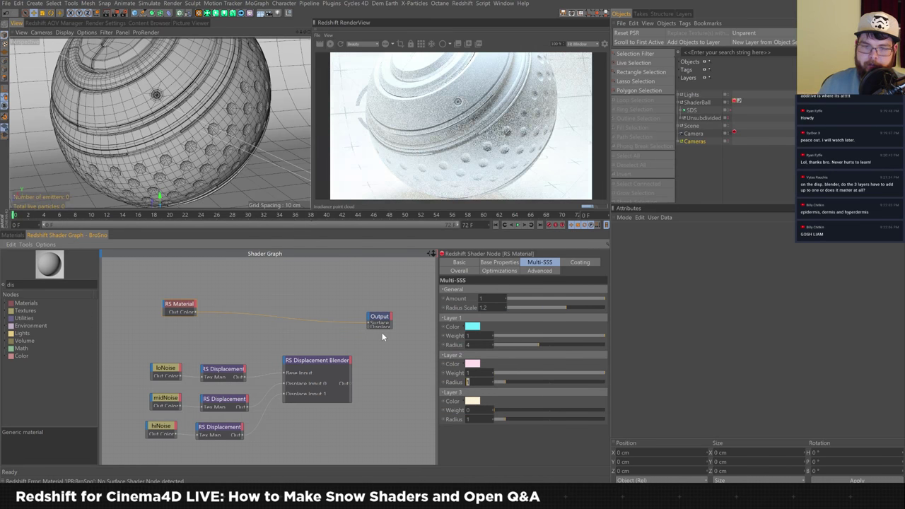
pyautogui.click(516, 382)
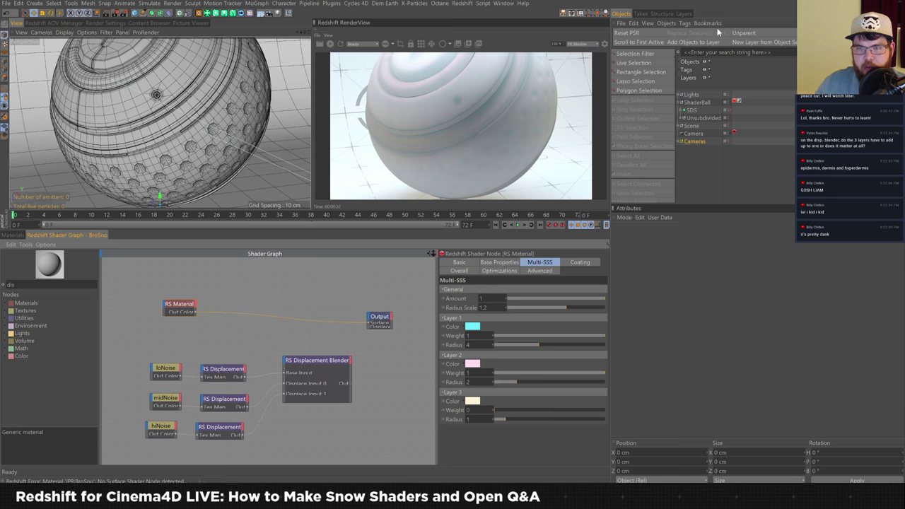
# Step: Look through the 02_CloseUp camera from the Cameras null and select its Redshift Camera tag
pyautogui.click(680, 142)
pyautogui.click(735, 160)
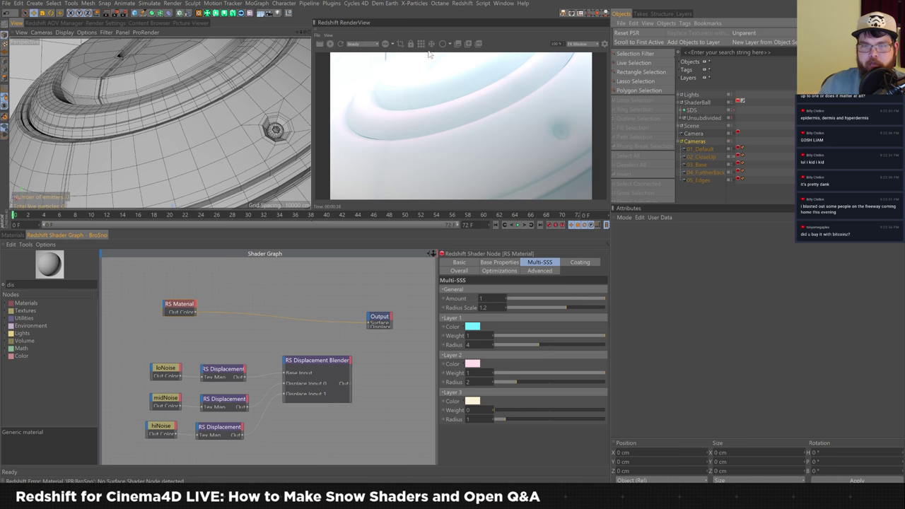
pyautogui.click(739, 157)
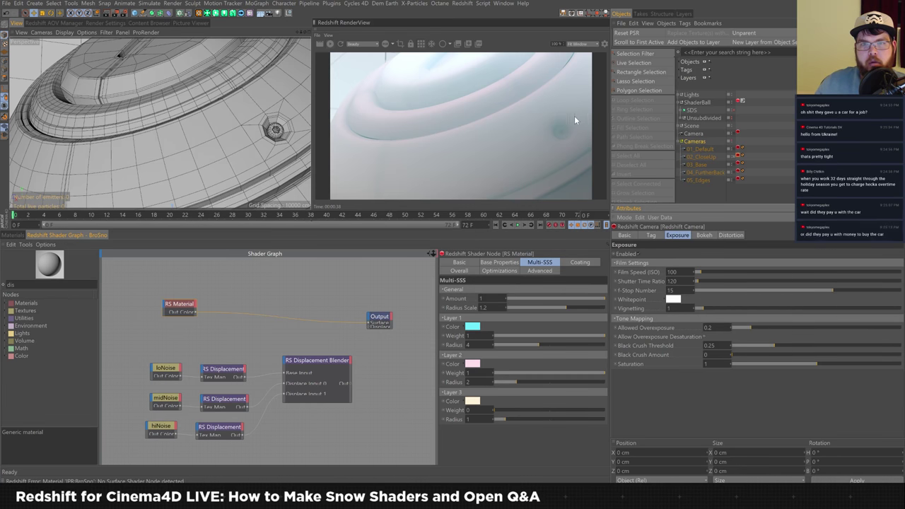
# Step: Connect the RS Displacement Blender's Out port to the Output node's Displacement input
pyautogui.click(350, 387)
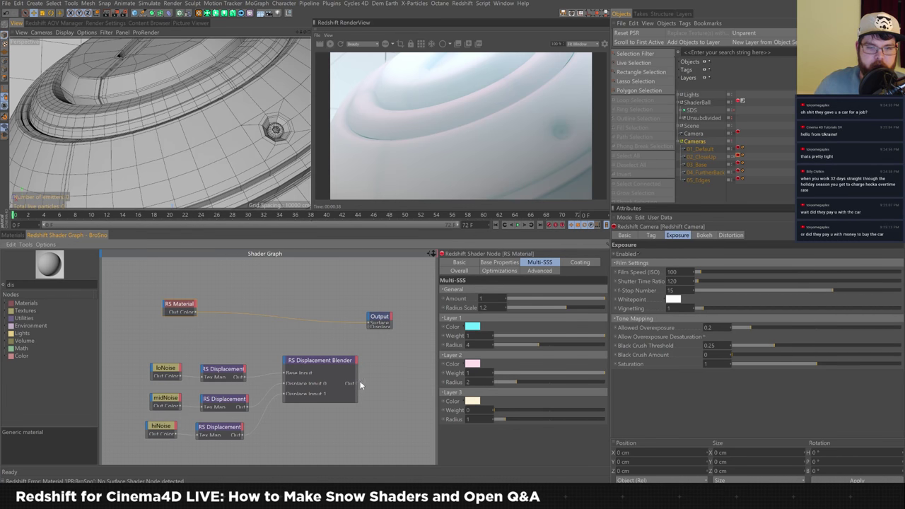
pyautogui.moveTo(367, 326); pyautogui.dragTo(368, 328)
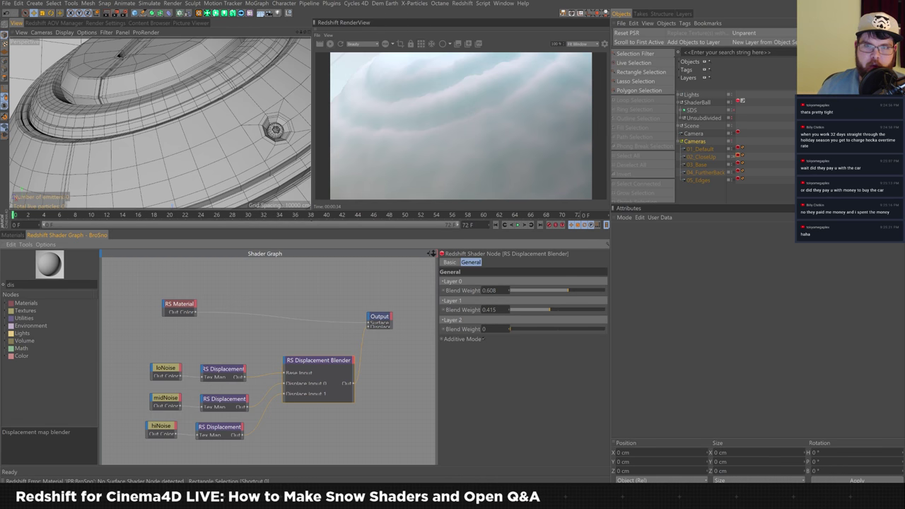
# Step: Switch to the 04_FurtherBack camera and show the RS Material's Multi-SSS tab
pyautogui.click(736, 172)
pyautogui.click(737, 173)
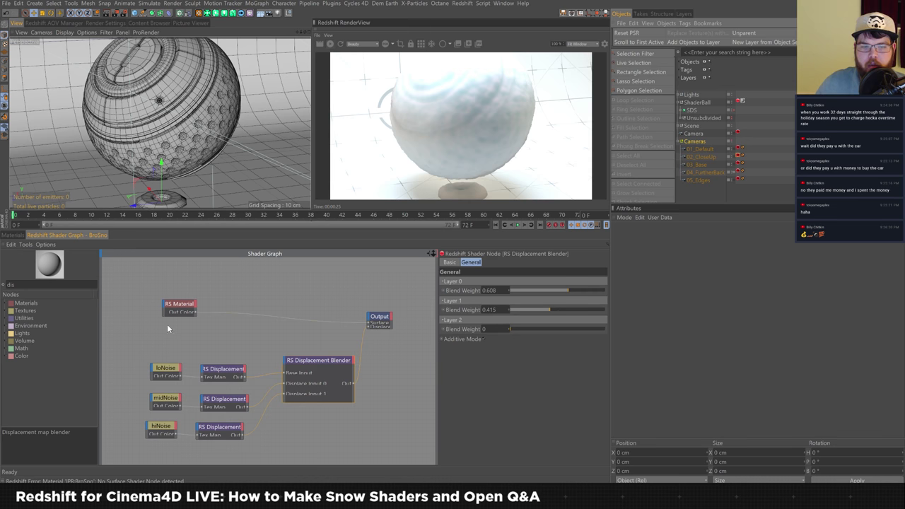
pyautogui.click(178, 304)
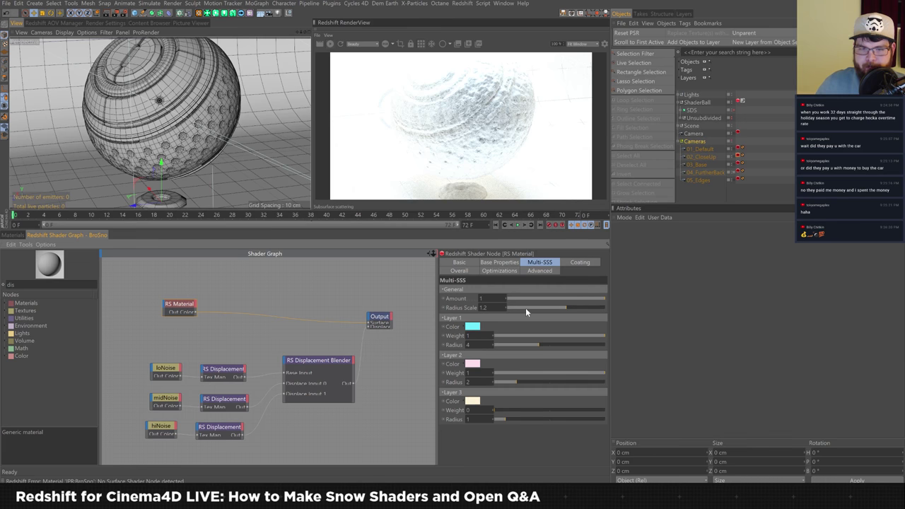
# Step: Change the Multi-SSS Radius Scale to 0.8, then settle on 4
pyautogui.doubleClick(482, 308)
pyautogui.write('0.8')
pyautogui.press('Return')
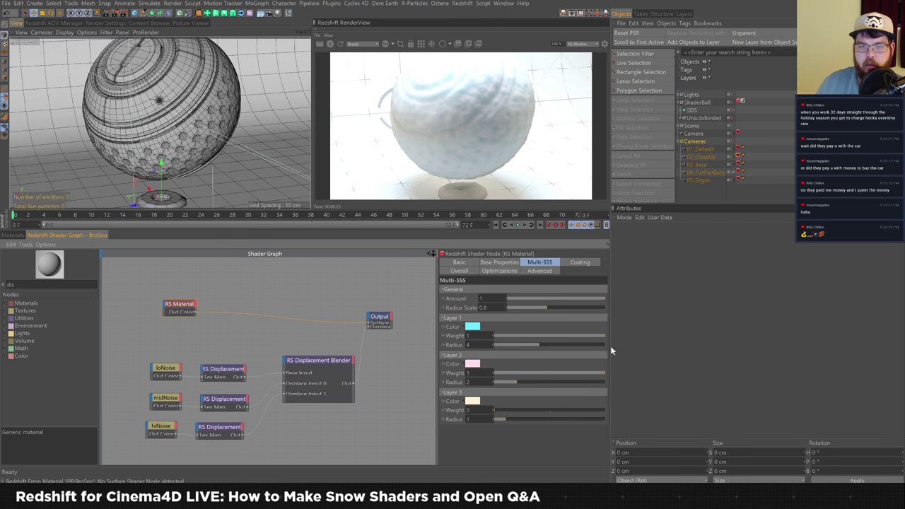
pyautogui.doubleClick(483, 308)
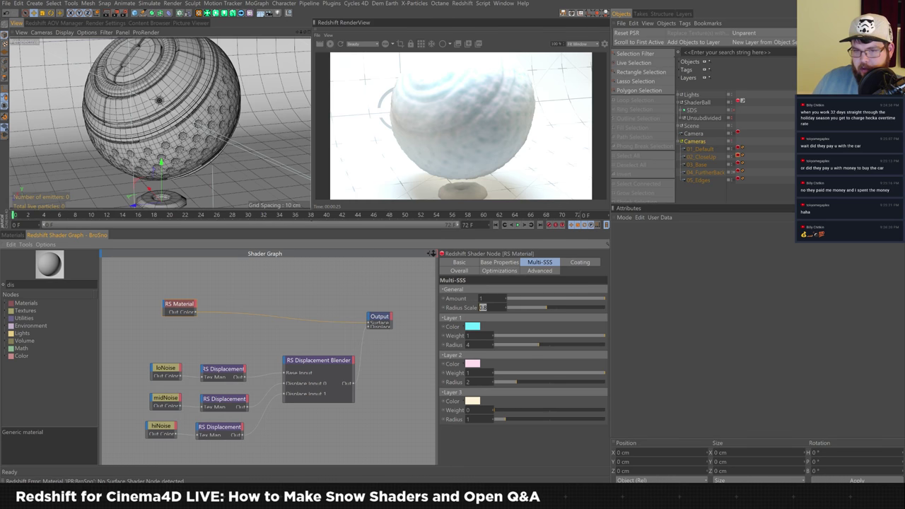
pyautogui.write('4')
pyautogui.press('Return')
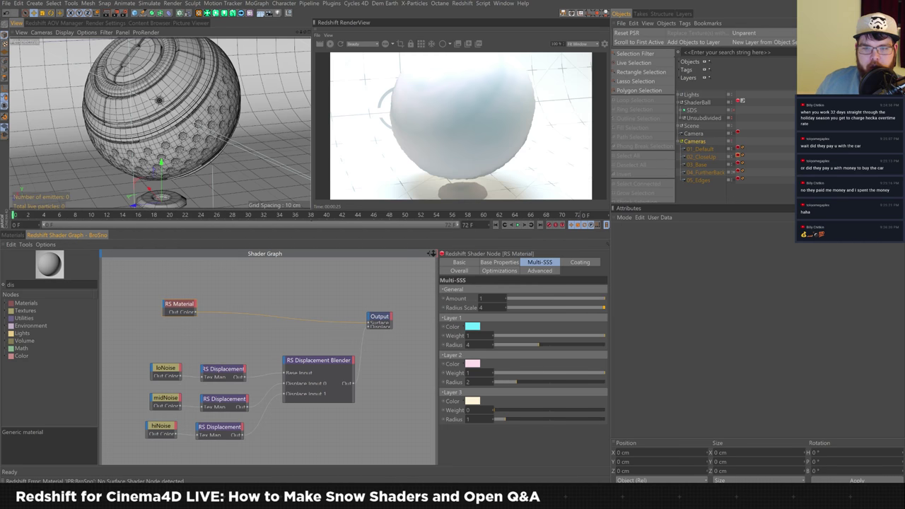
# Step: Set the Multi-SSS Radius Scale to 1.125 and the Layer 1 scatter radius to 2
pyautogui.click(481, 307)
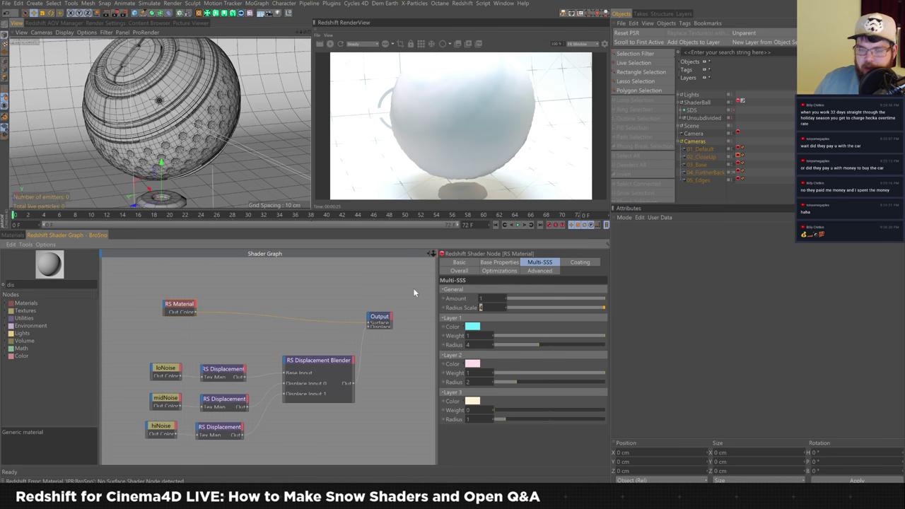
pyautogui.write('1.1')
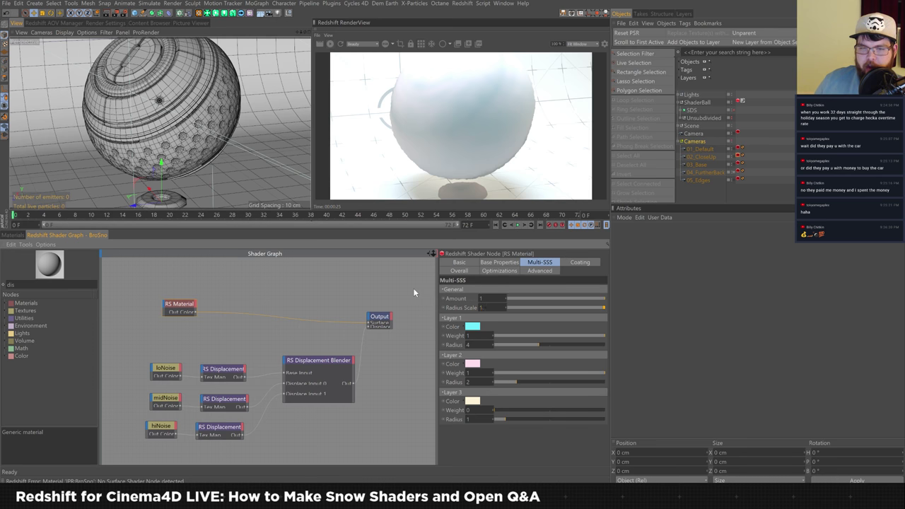
pyautogui.write('2')
pyautogui.press('BackSpace')
pyautogui.write('125')
pyautogui.press('Return')
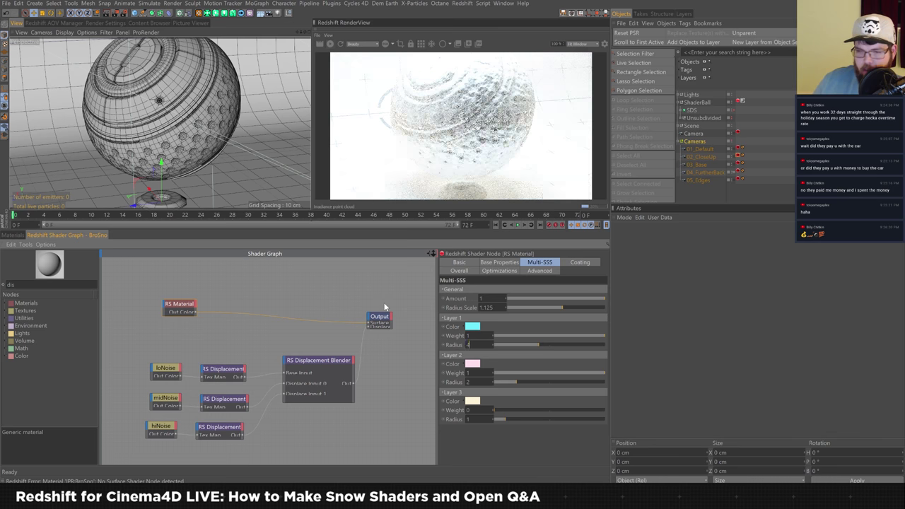
pyautogui.write('2')
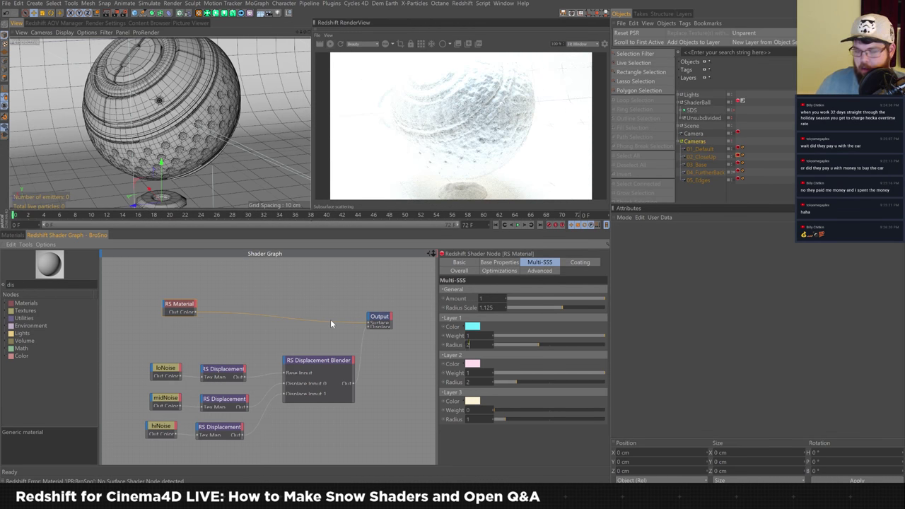
pyautogui.press('Return')
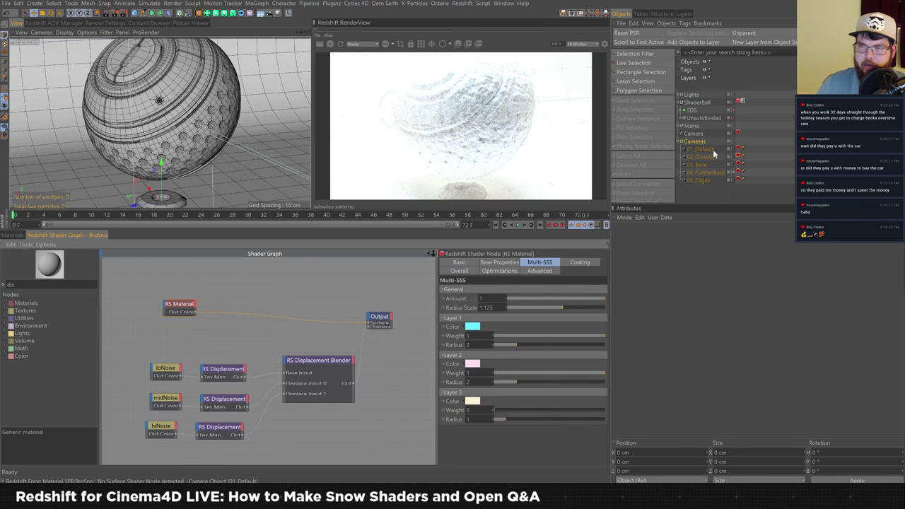
# Step: Set the base diffuse roughness to 0.35, then bring up the Coating settings
pyautogui.click(499, 263)
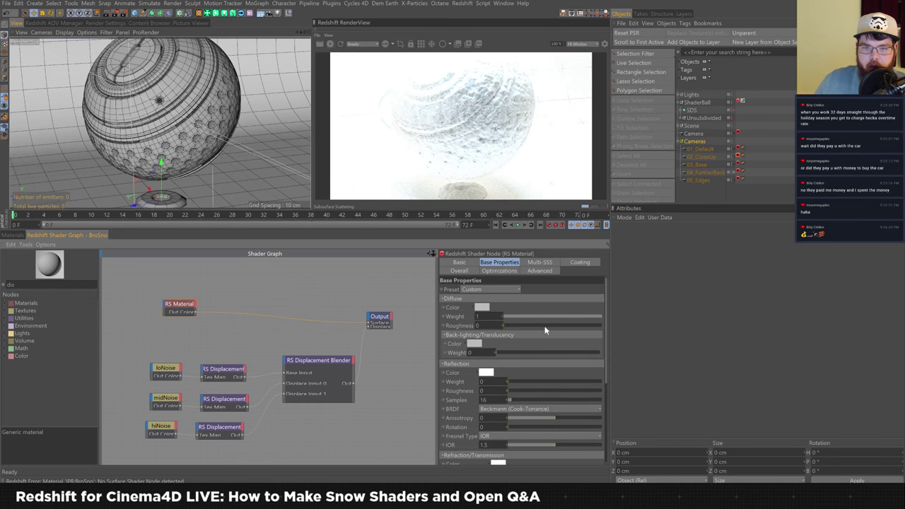
pyautogui.write('0.35')
pyautogui.press('Return')
pyautogui.click(540, 263)
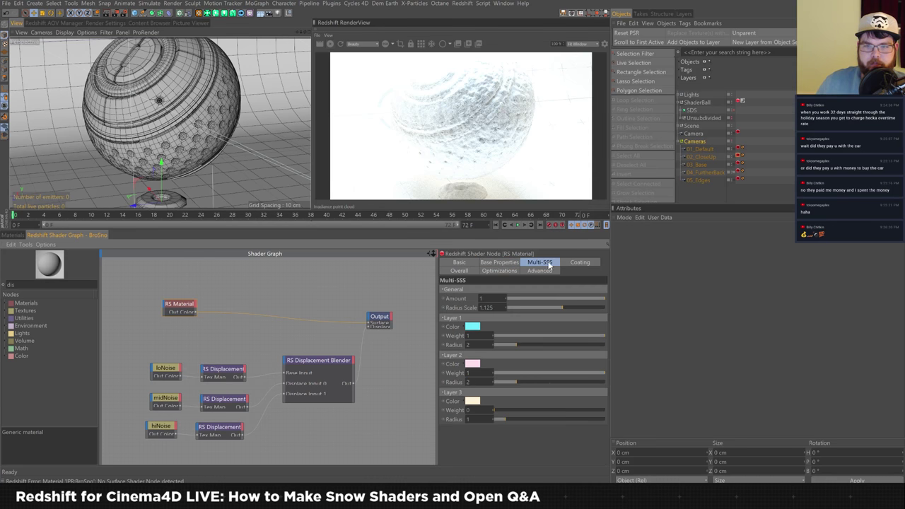
pyautogui.click(580, 262)
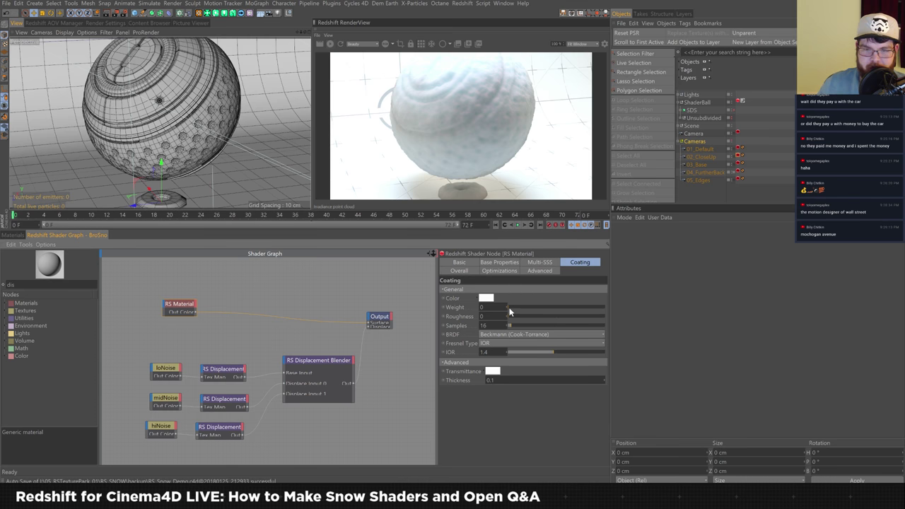
# Step: Drag the coating Weight slider up toward about 0.67
pyautogui.moveTo(506, 310); pyautogui.dragTo(573, 306)
# Step: Tint the coating colour a light, pale blue in the Color Picker
pyautogui.click(487, 298)
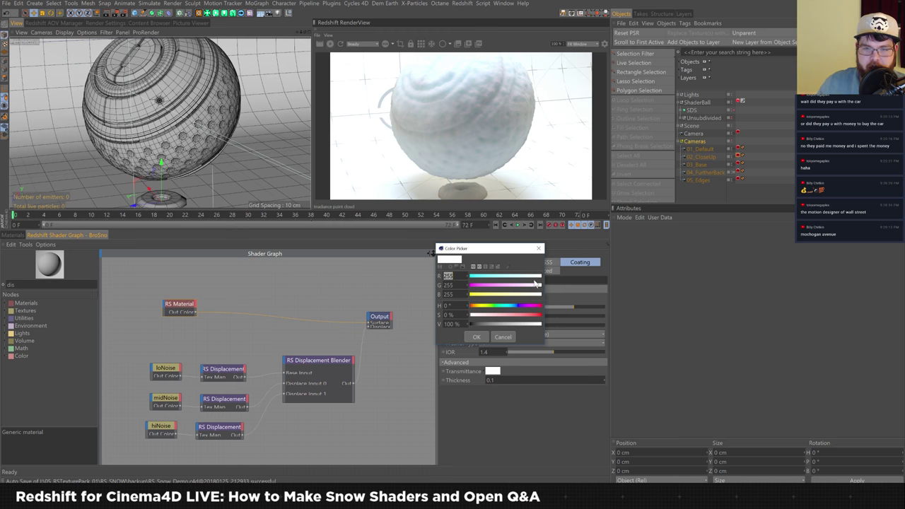
pyautogui.click(525, 276)
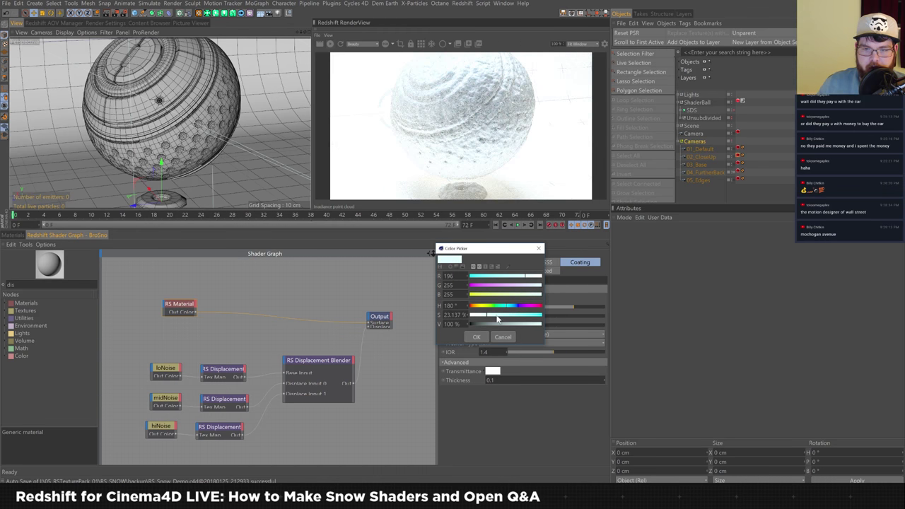
pyautogui.click(511, 306)
pyautogui.moveTo(511, 307); pyautogui.dragTo(519, 309)
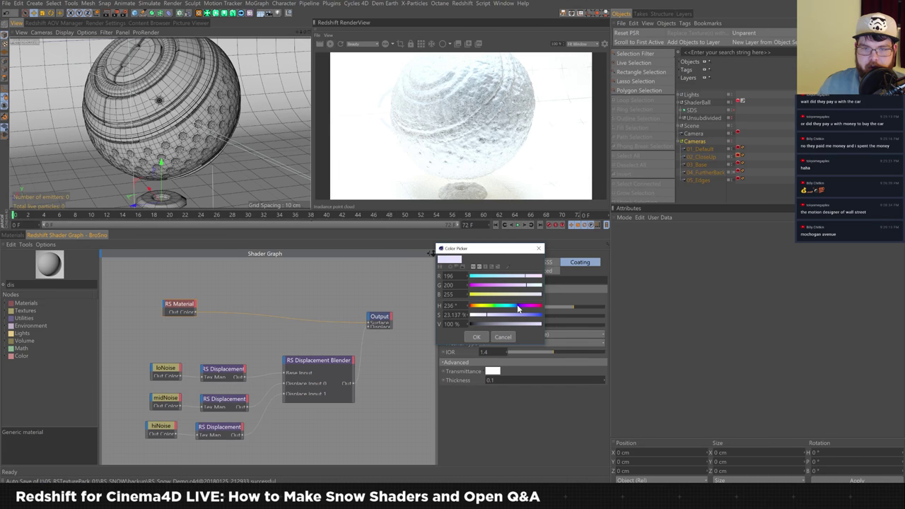
pyautogui.click(501, 338)
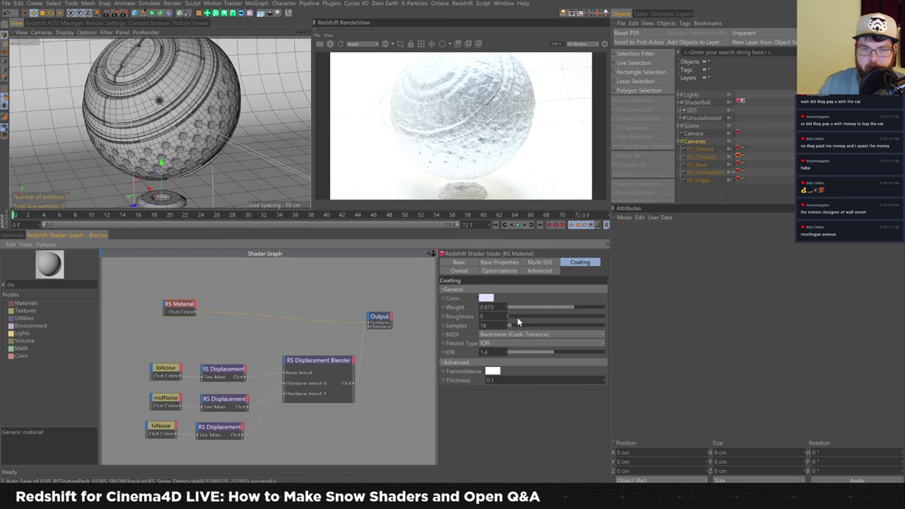
# Step: Set the coating IOR to 1.3 and the coating roughness to 0.4
pyautogui.write('1.3')
pyautogui.press('Return')
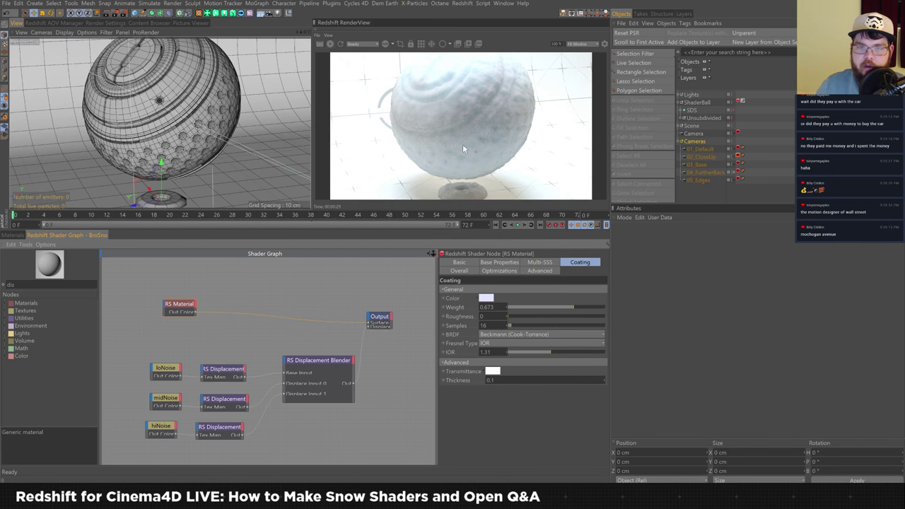
pyautogui.click(482, 316)
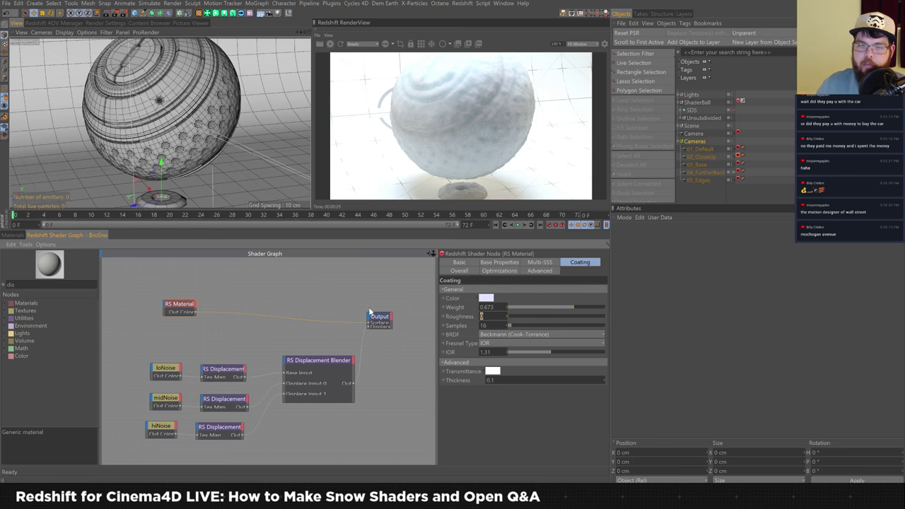
pyautogui.press('BackSpace')
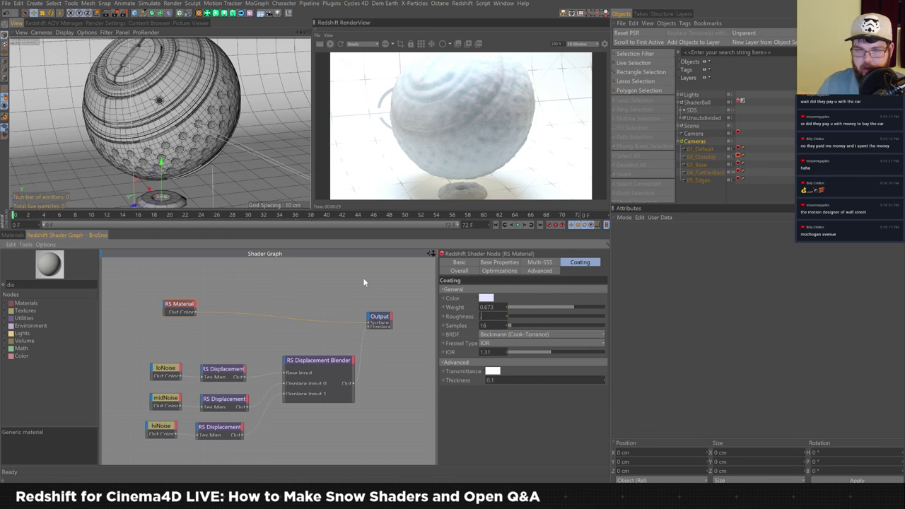
pyautogui.write('0.4')
pyautogui.press('Return')
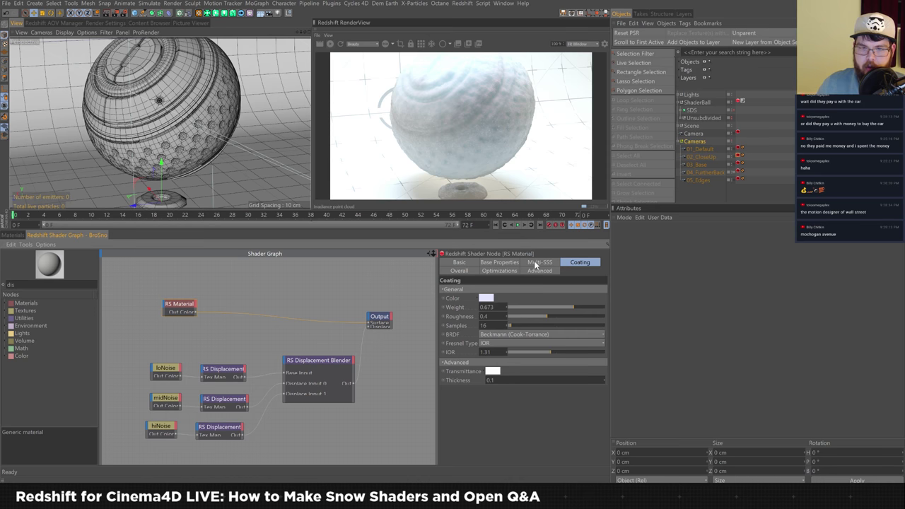
# Step: In Base Properties, enter 0.2 for Reflection Weight and 0.2 for Reflection Roughness
pyautogui.click(499, 263)
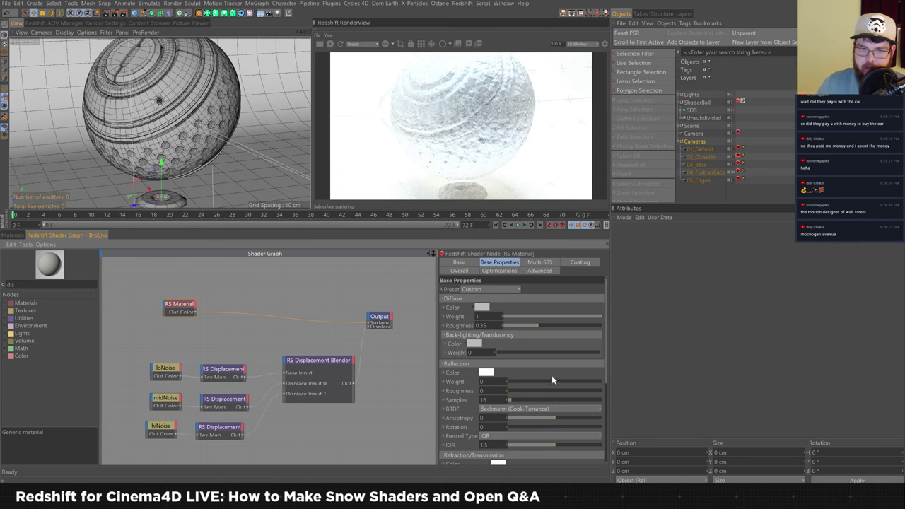
pyautogui.click(484, 382)
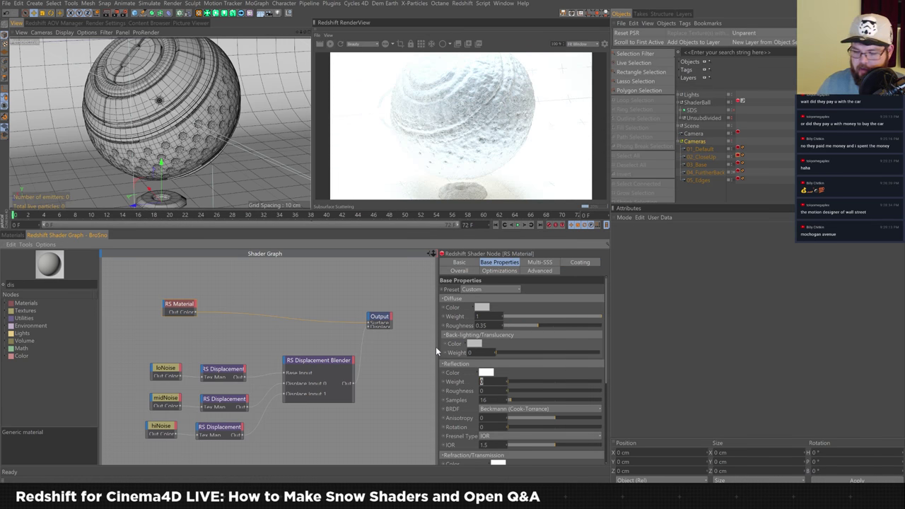
pyautogui.write('0.2')
pyautogui.press('Return')
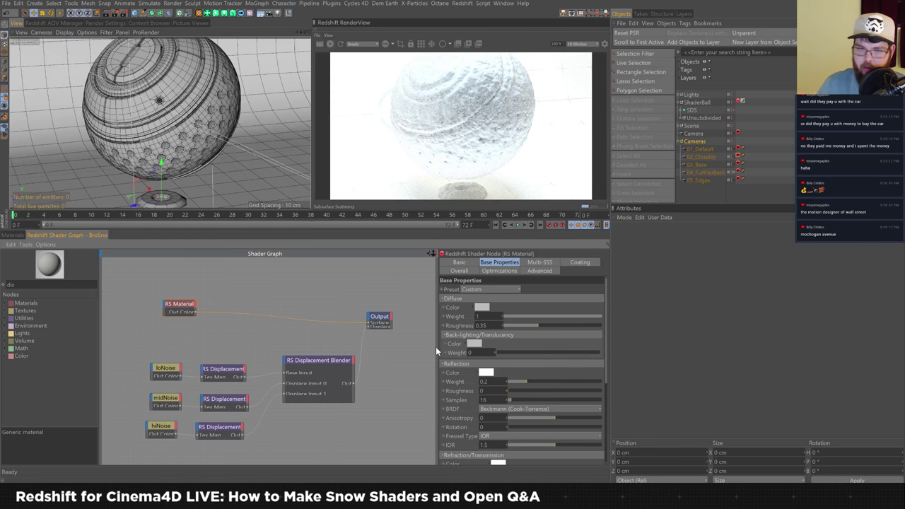
pyautogui.click(502, 390)
pyautogui.write('0.2')
pyautogui.press('Return')
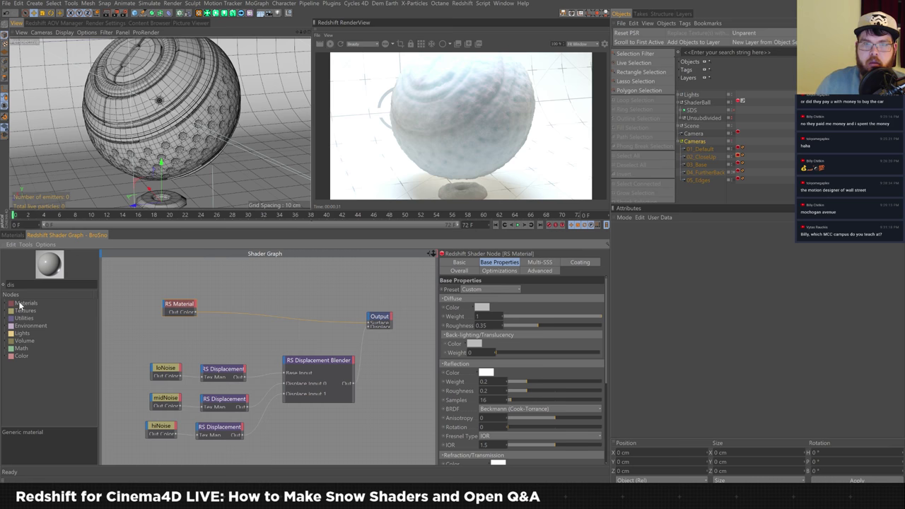
# Step: Render through the 05_Edges camera and raise its Redshift Camera f-Stop Number to 15
pyautogui.click(14, 235)
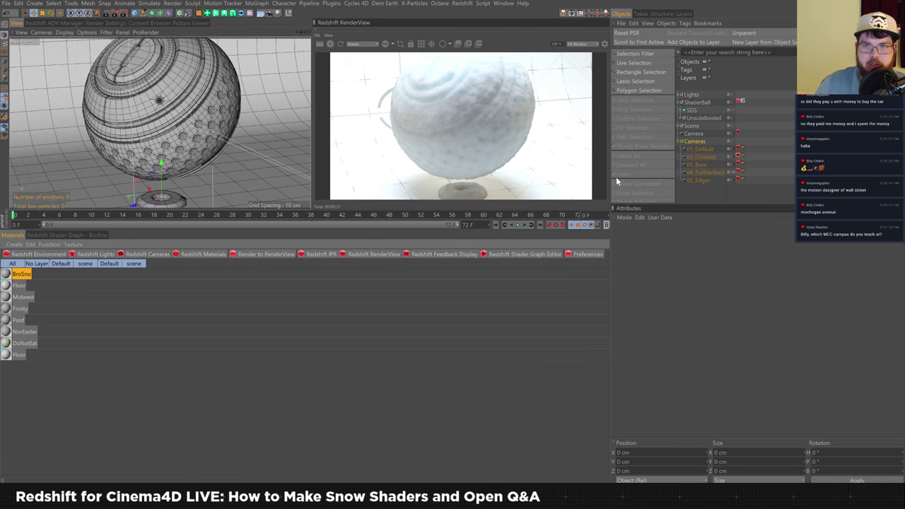
pyautogui.click(738, 179)
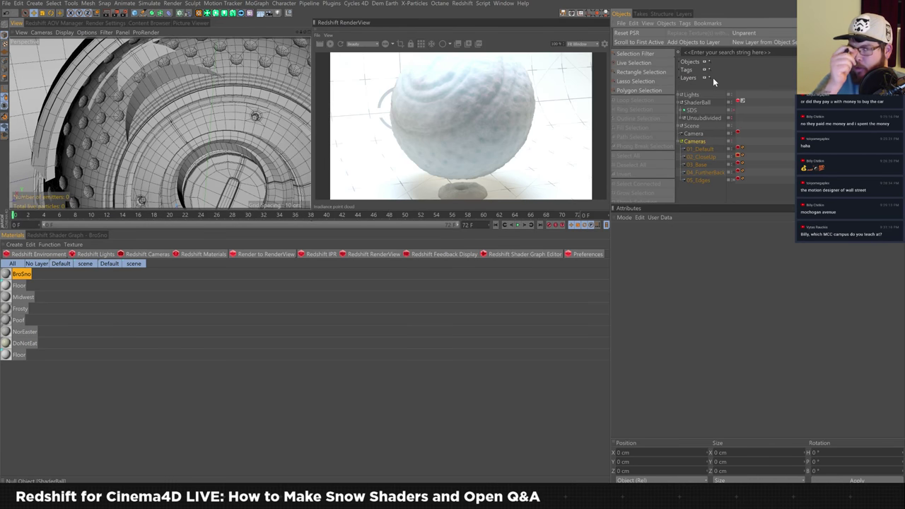
pyautogui.click(739, 181)
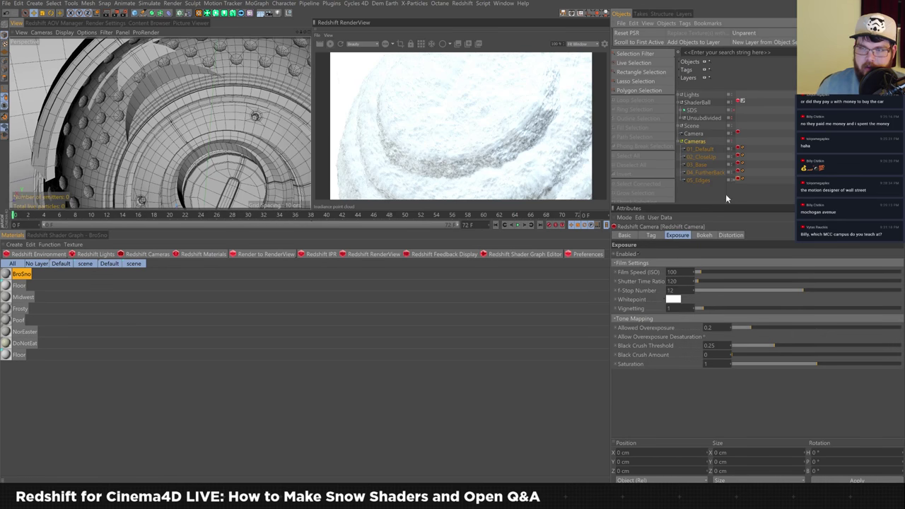
pyautogui.write('15')
pyautogui.press('Return')
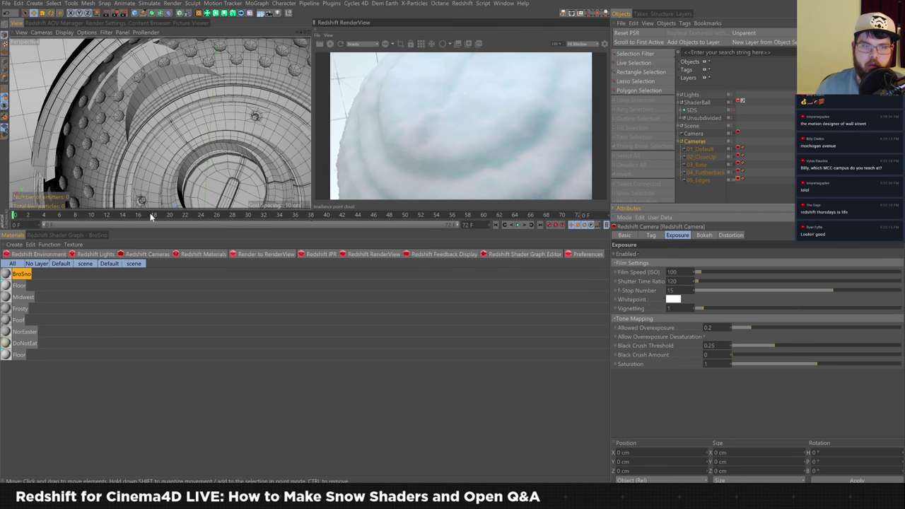
pyautogui.click(736, 134)
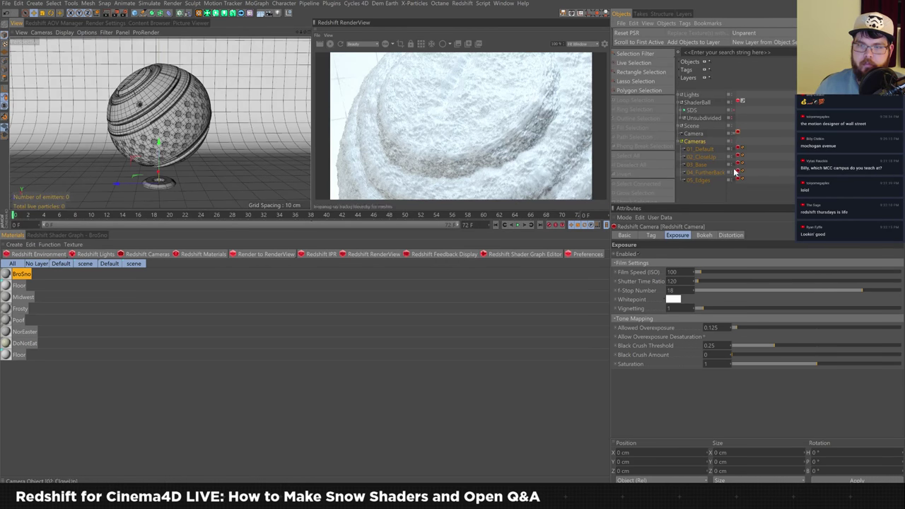
# Step: Deselect, restart the RenderView on the full sphere, and select the scene Camera object
pyautogui.click(765, 195)
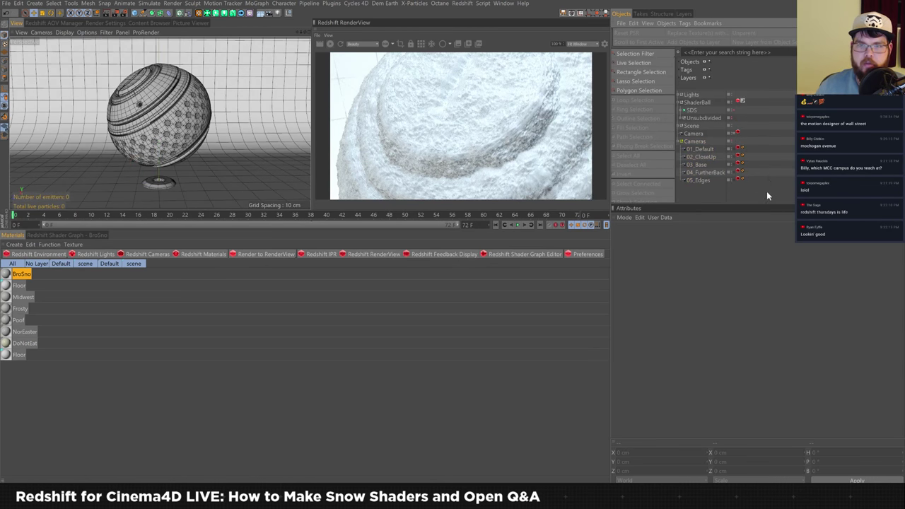
pyautogui.click(342, 45)
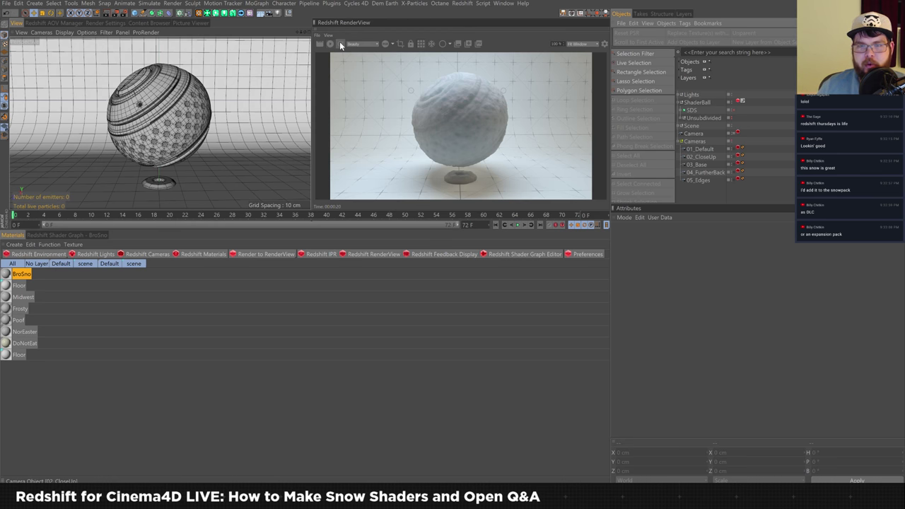
pyautogui.click(698, 133)
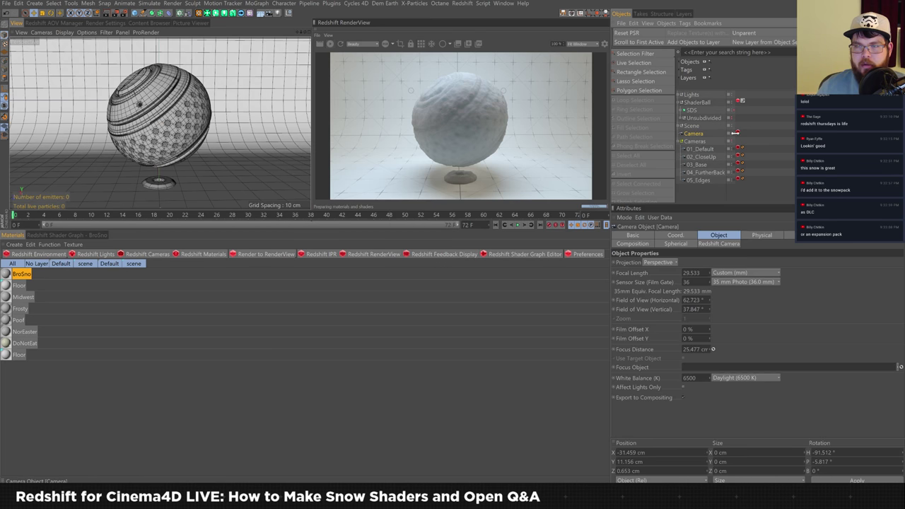
# Step: Set the scene camera's Redshift f-Stop Number to 12
pyautogui.click(737, 132)
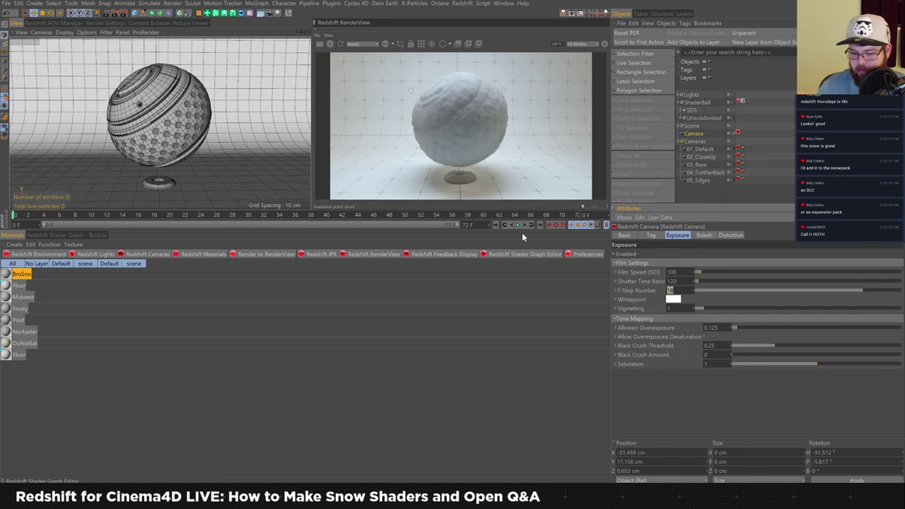
pyautogui.write('12')
pyautogui.press('Return')
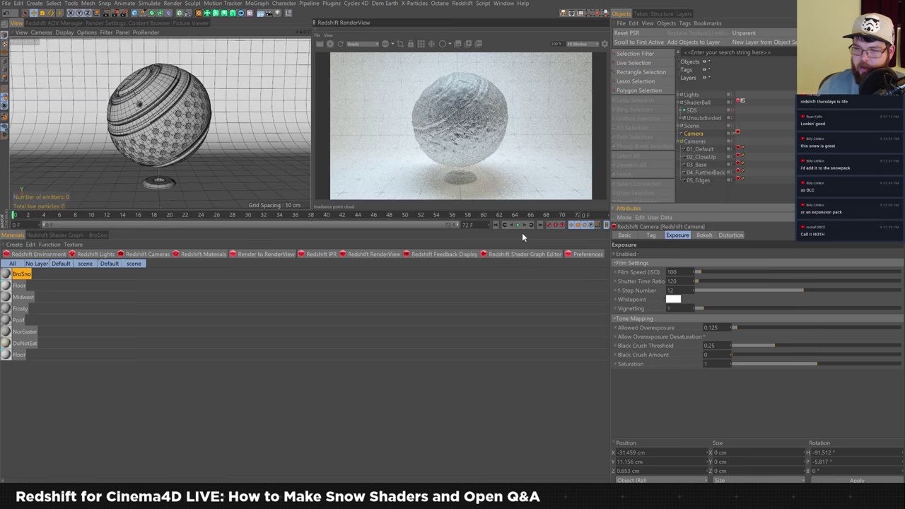
# Step: Rename the BroSno snow material to HOTH
pyautogui.click(72, 420)
pyautogui.click(22, 273)
pyautogui.write('HOTH')
pyautogui.press('Return')
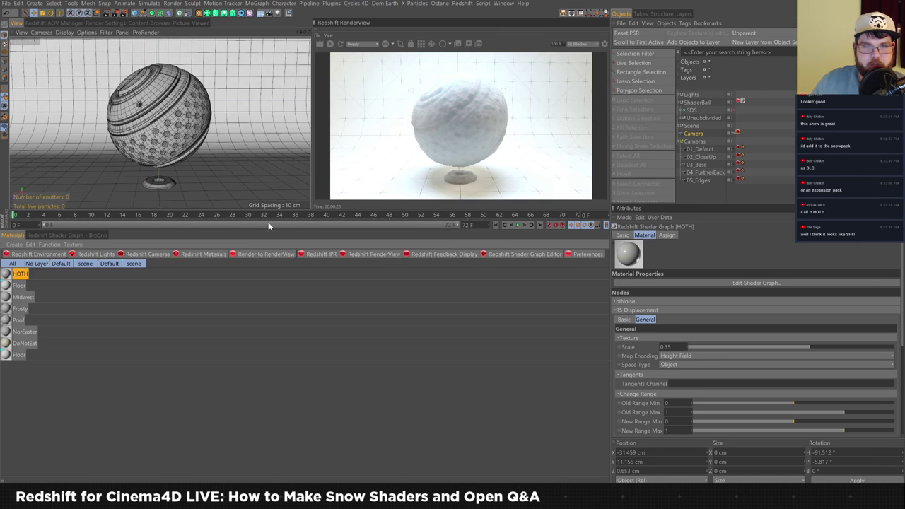
# Step: Rename the HOTH material to Sage, then clear the object selection so Redshift re-renders
pyautogui.doubleClick(21, 274)
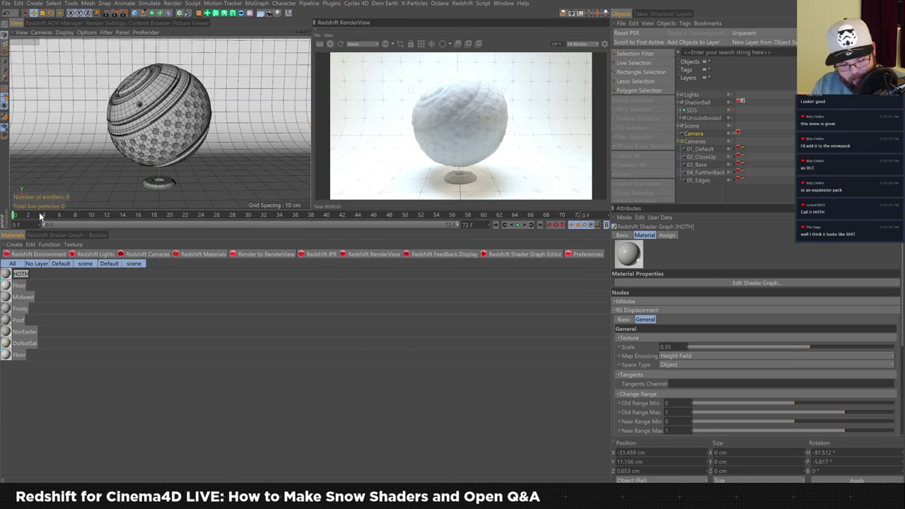
pyautogui.write('Sage')
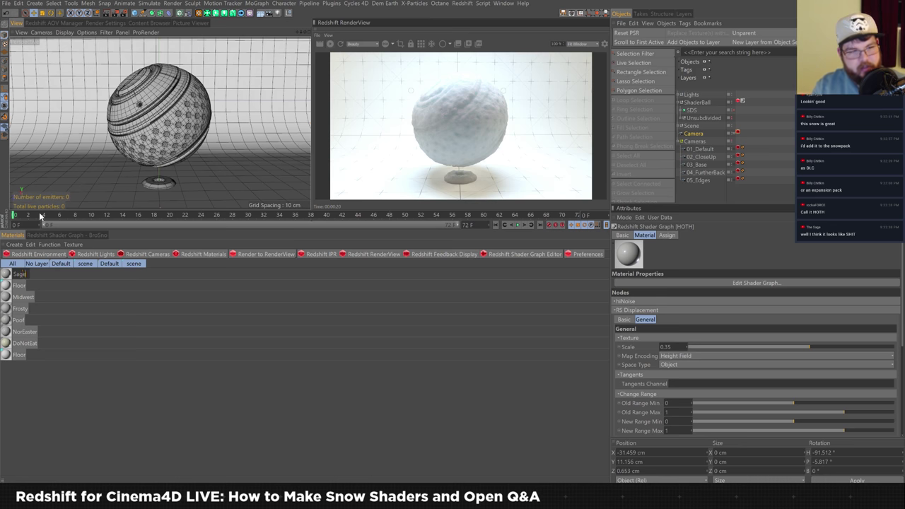
pyautogui.write("'")
pyautogui.press('Return')
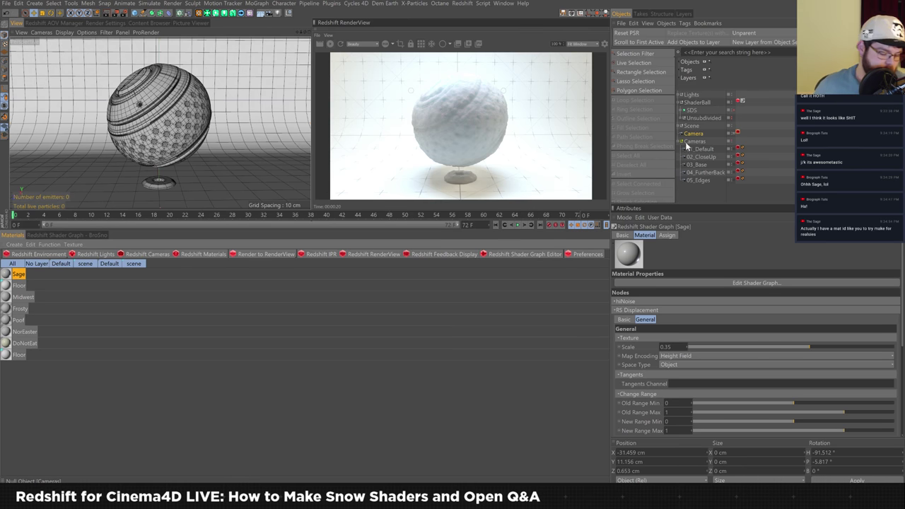
pyautogui.click(707, 192)
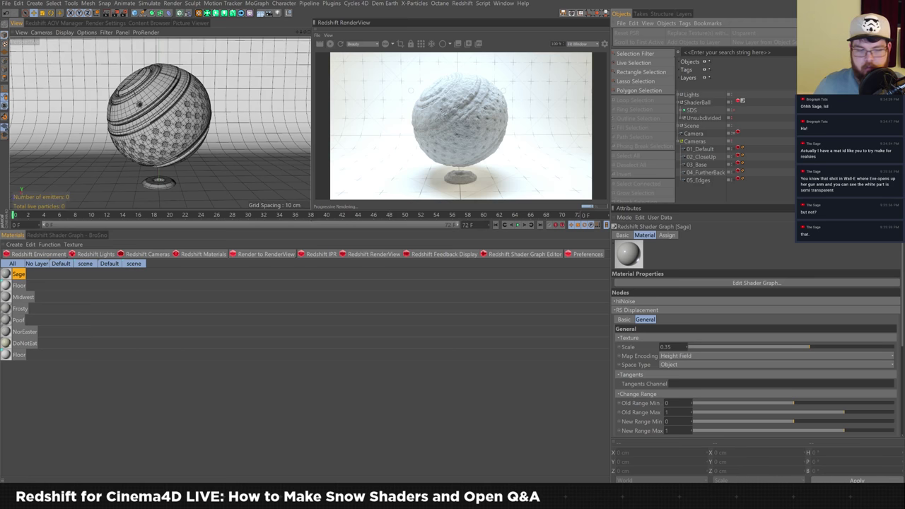
# Step: Search Google in a new Chrome tab for 'wall-e eve' and show the image results
pyautogui.moveTo(92, 499)
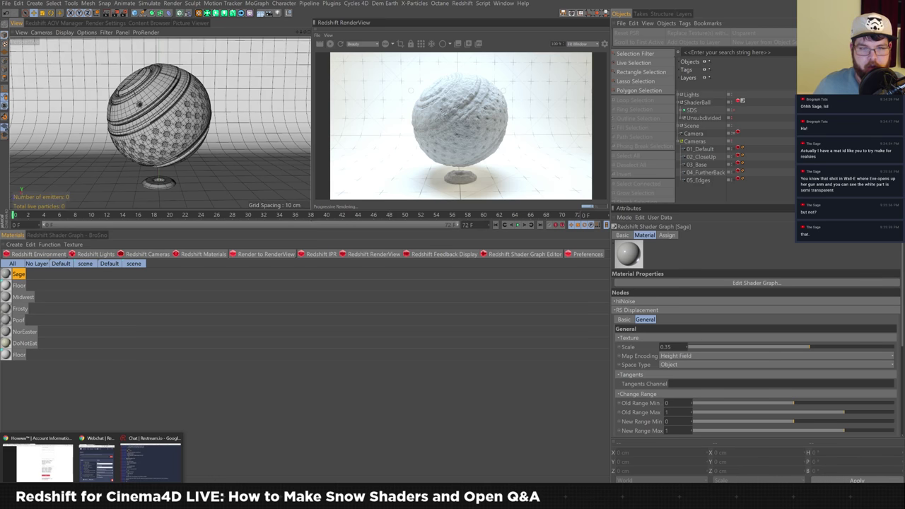
pyautogui.click(44, 460)
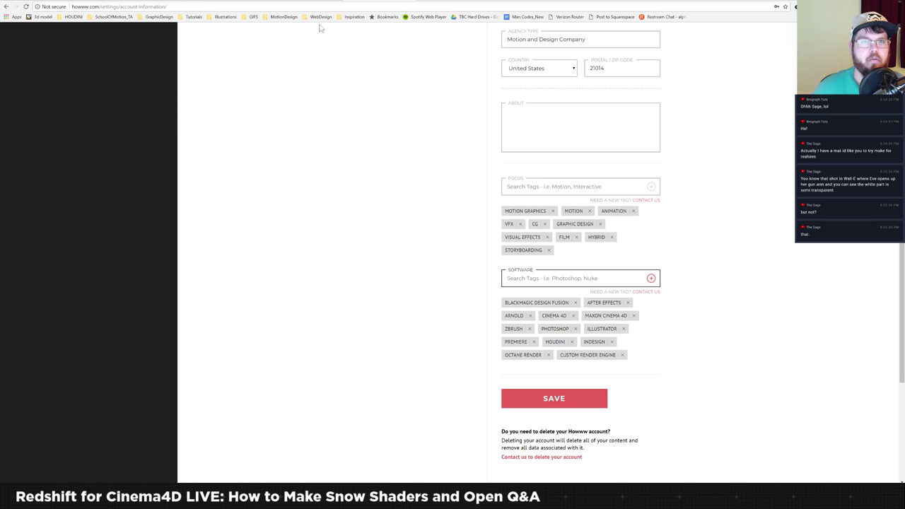
pyautogui.hotkey('ctrl', 't')
pyautogui.write('walle eve')
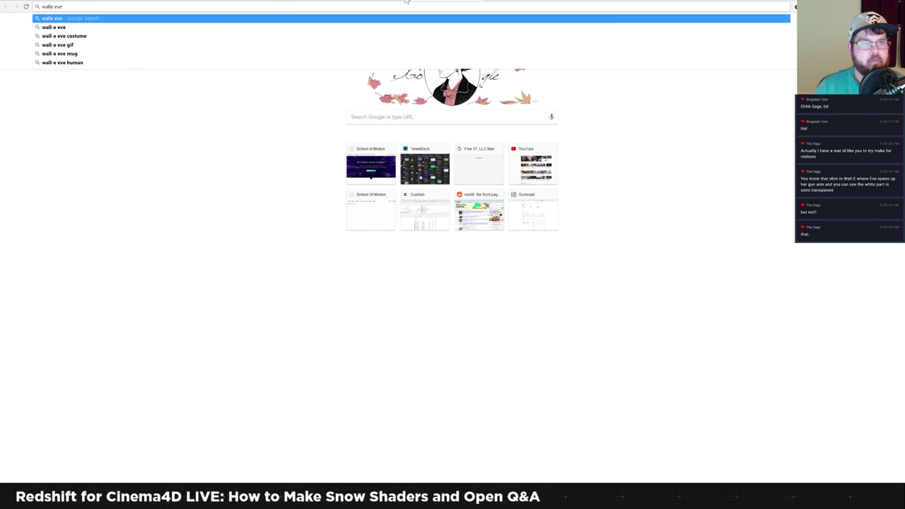
pyautogui.press('Return')
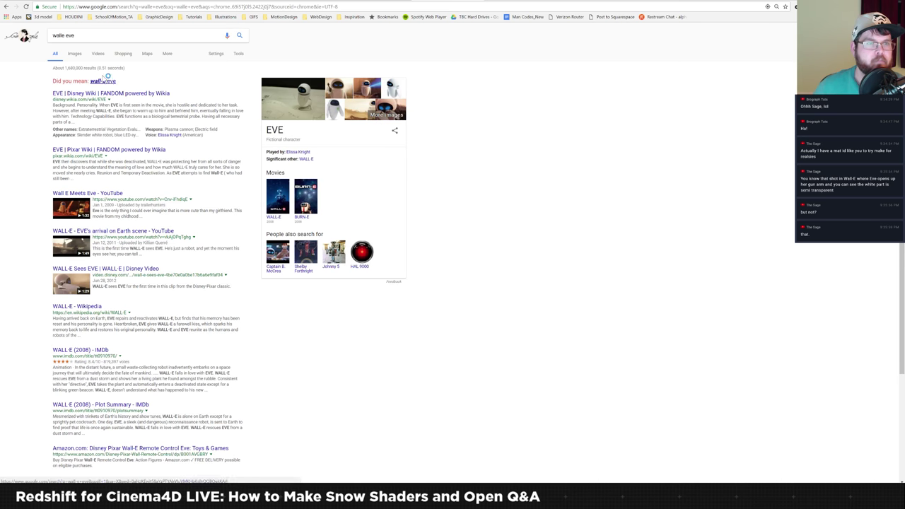
pyautogui.click(103, 81)
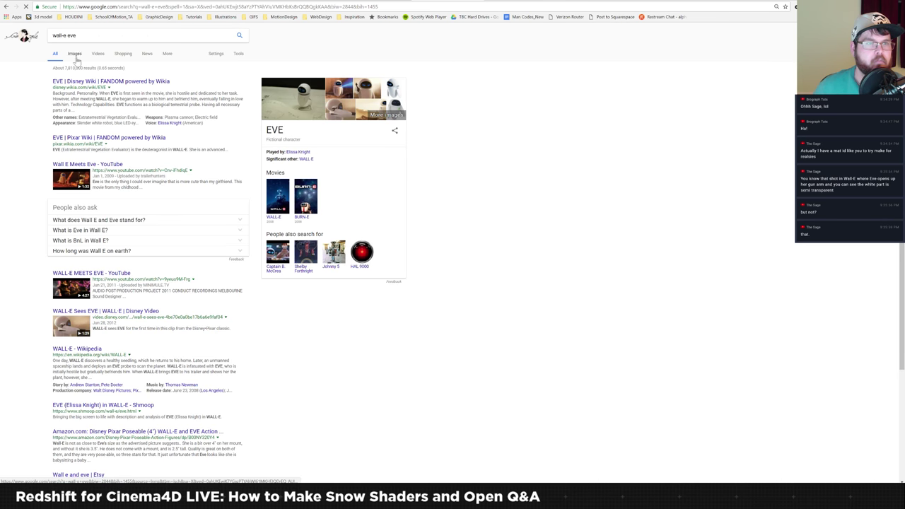
pyautogui.click(75, 55)
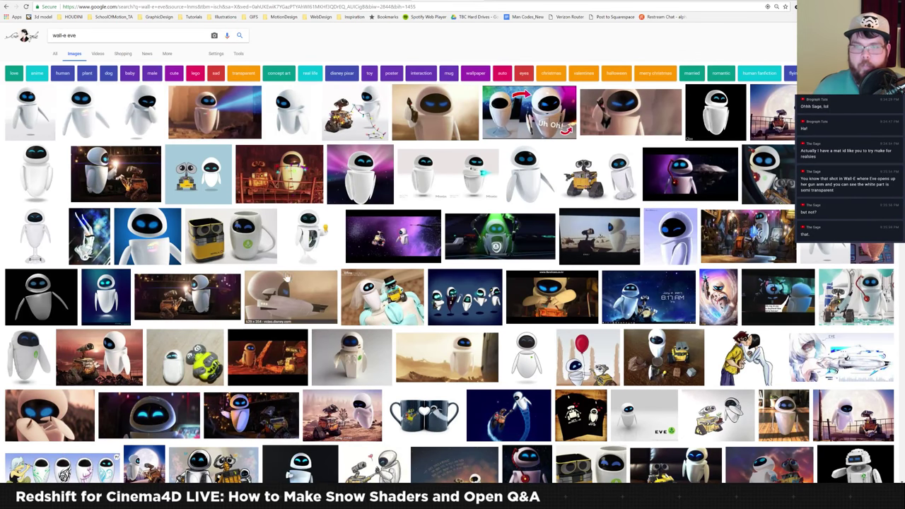
# Step: Browse the EVE images and open the WALL-E Sees EVE clip page on Disney Video
pyautogui.click(620, 116)
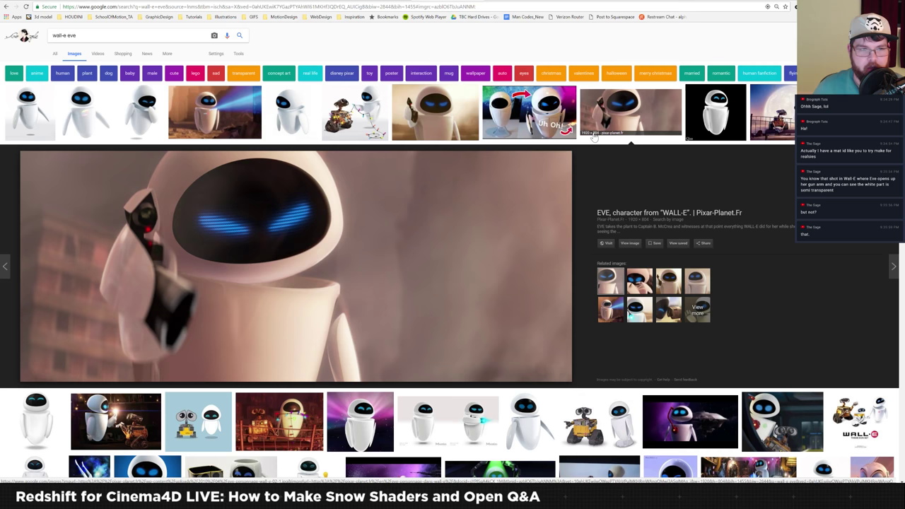
pyautogui.scroll(-2, 425, 258)
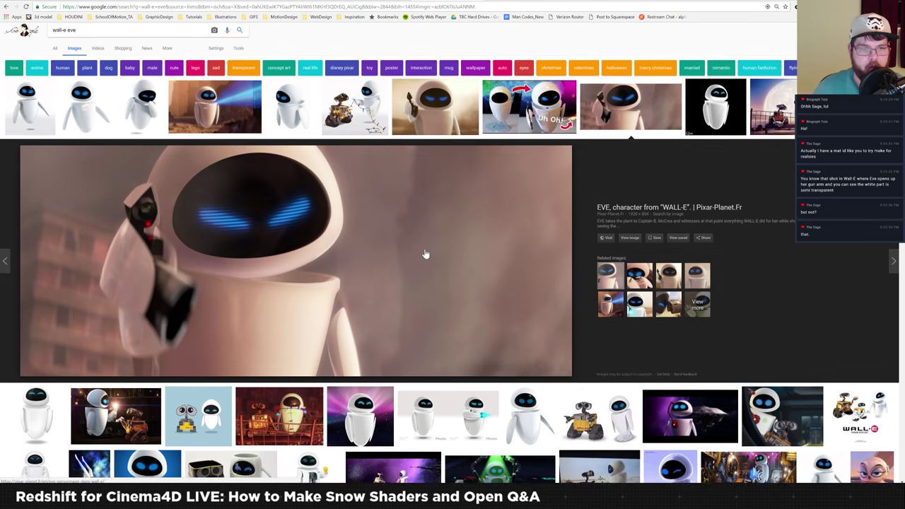
pyautogui.scroll(-1, 435, 237)
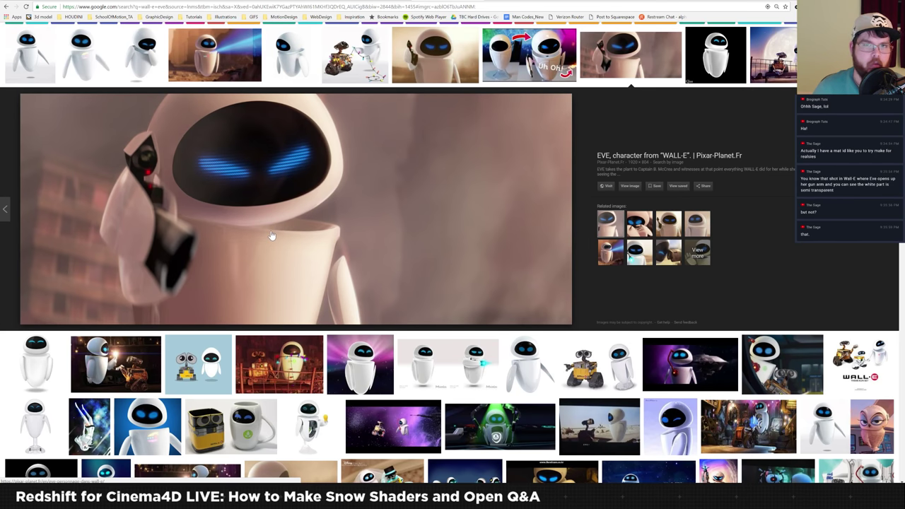
pyautogui.scroll(-1, 241, 238)
pyautogui.scroll(-1, 240, 239)
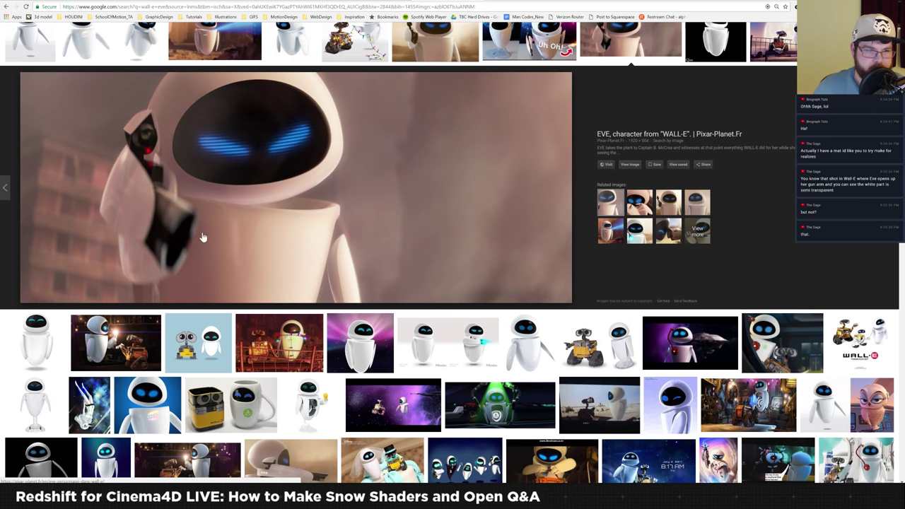
pyautogui.scroll(-3, 200, 243)
pyautogui.scroll(-1, 212, 242)
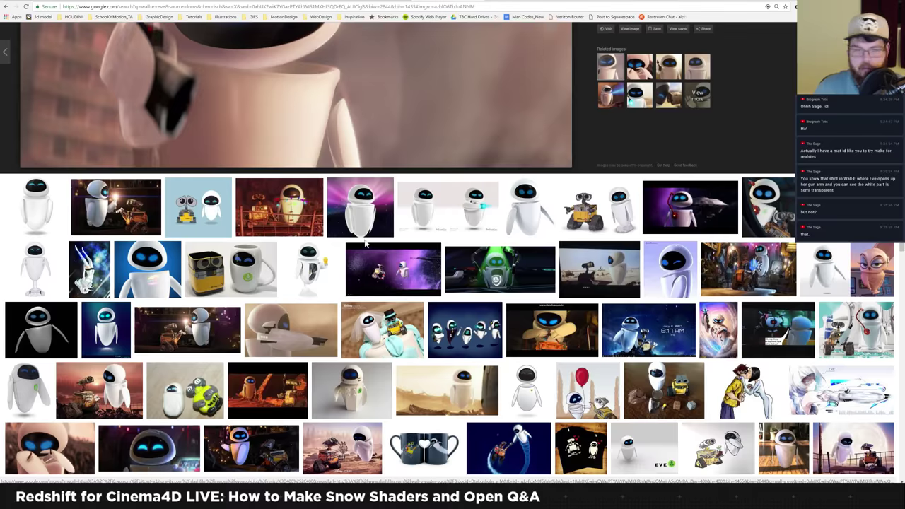
pyautogui.scroll(-2, 375, 202)
pyautogui.click(297, 255)
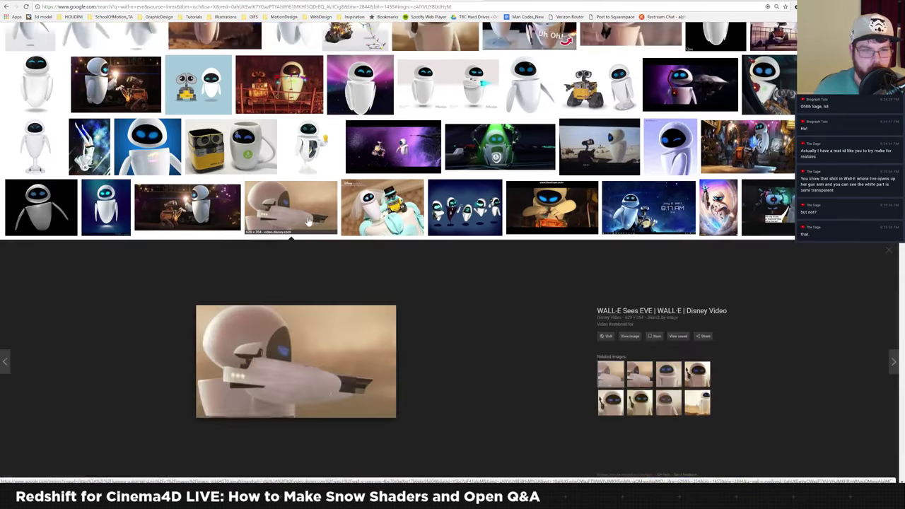
pyautogui.scroll(-2, 301, 247)
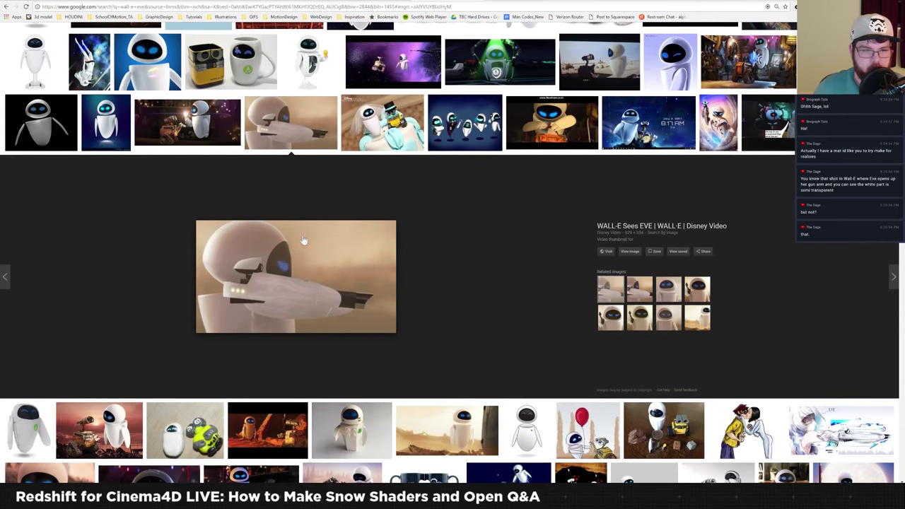
pyautogui.scroll(-1, 308, 238)
pyautogui.click(293, 255)
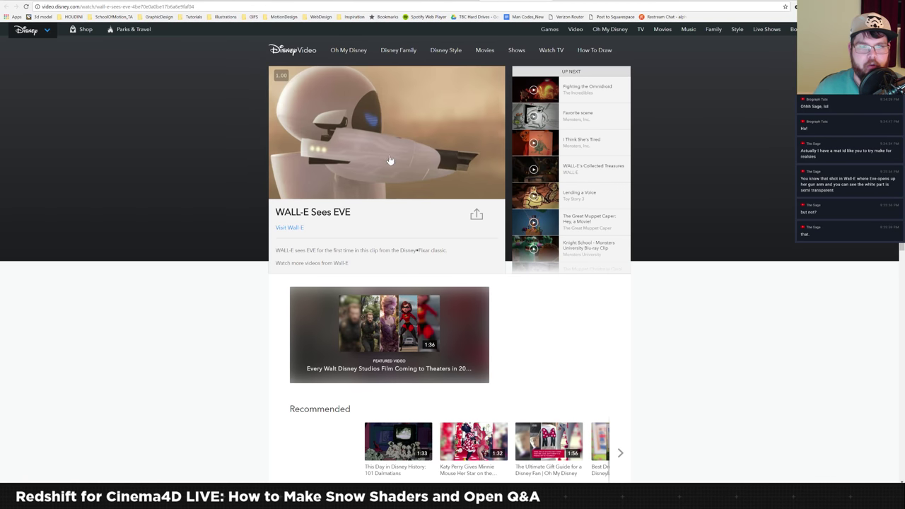
# Step: Play the WALL-E Sees EVE clip, scrubbing to 0:44, 0:30, 0:08, 0:49 and 1:03, then return to Google Images
pyautogui.click(387, 161)
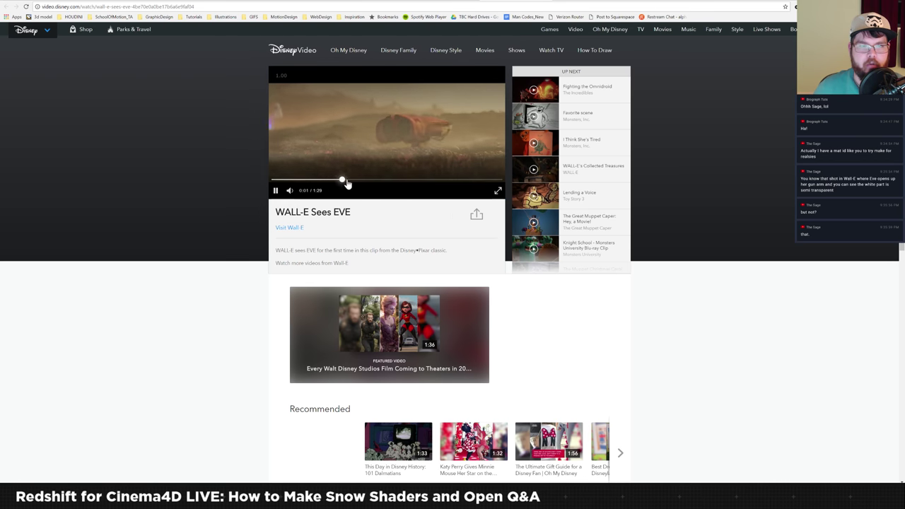
pyautogui.click(386, 180)
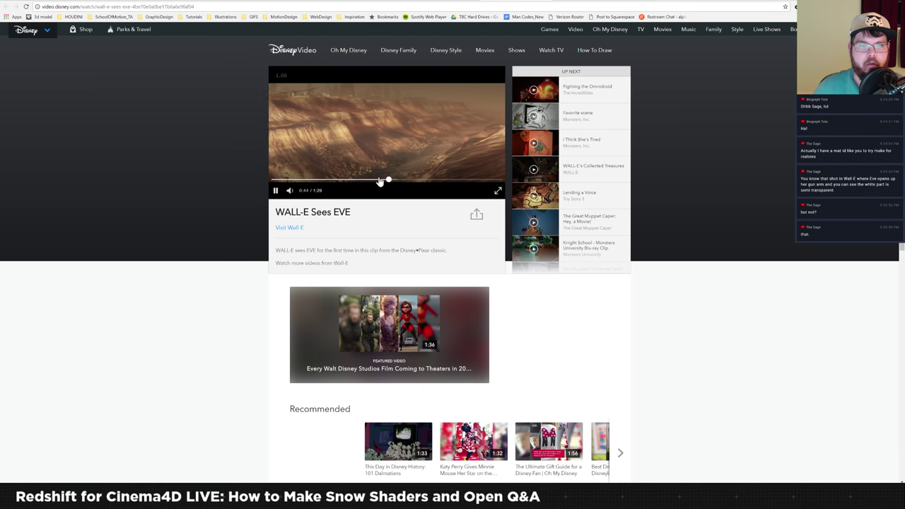
pyautogui.click(351, 180)
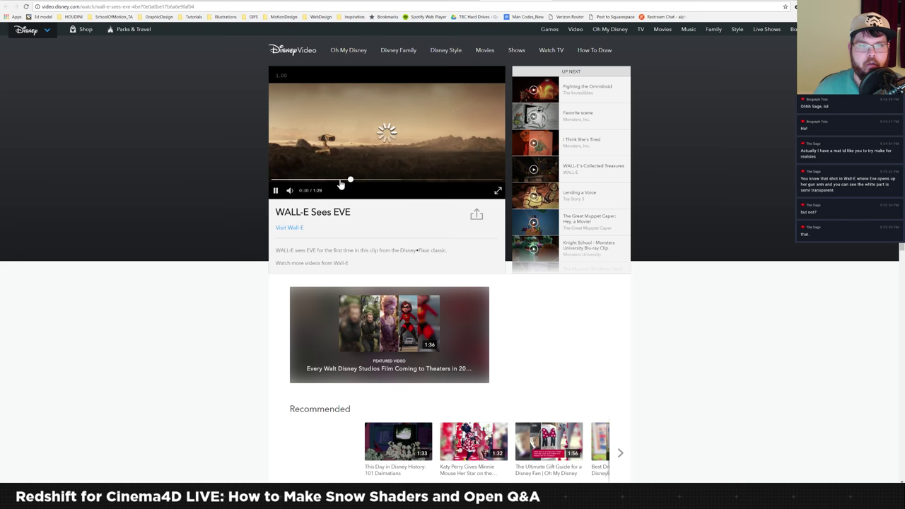
pyautogui.click(279, 190)
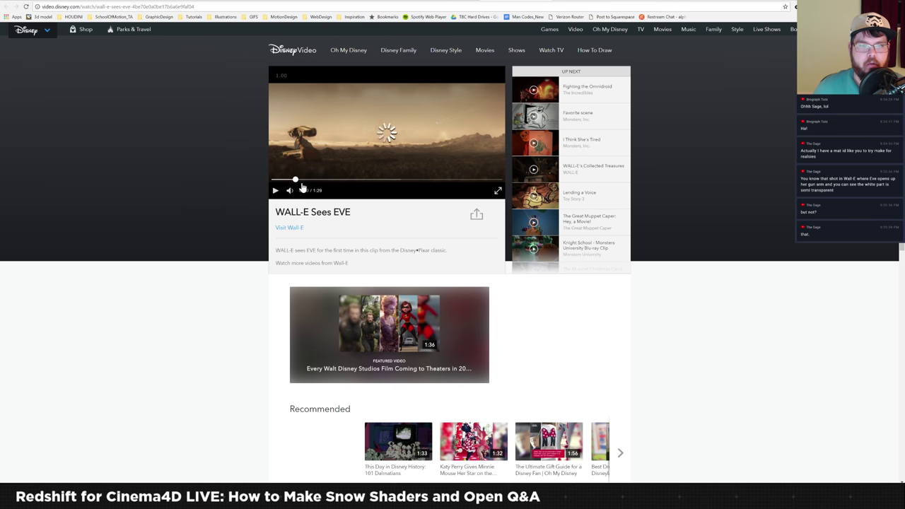
pyautogui.click(320, 180)
pyautogui.click(370, 180)
pyautogui.click(401, 180)
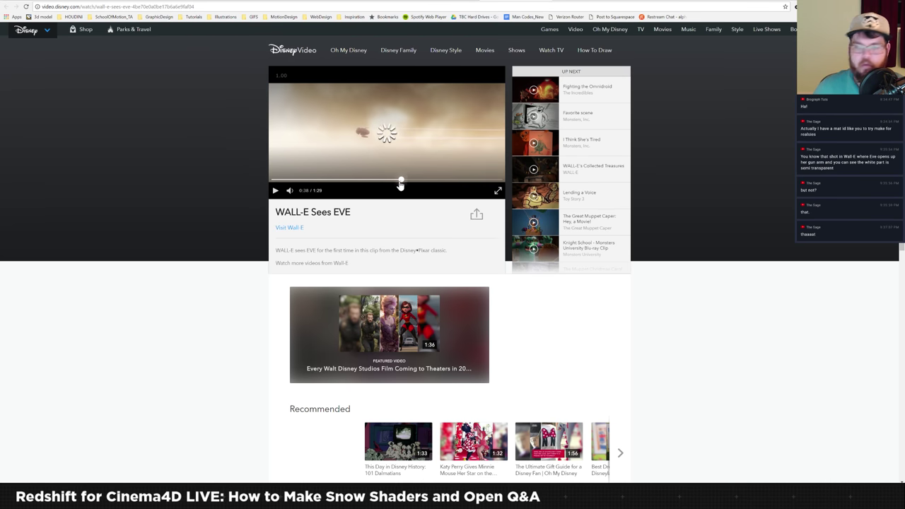
pyautogui.click(434, 179)
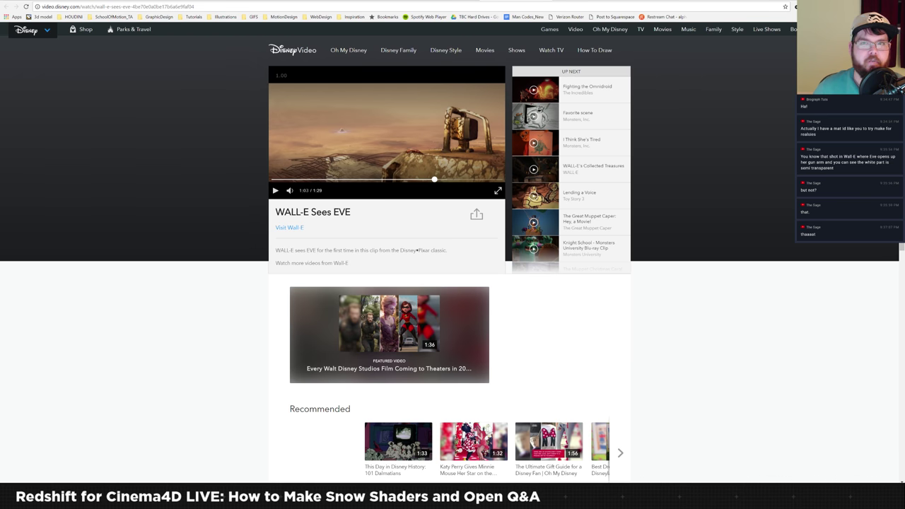
pyautogui.click(543, 2)
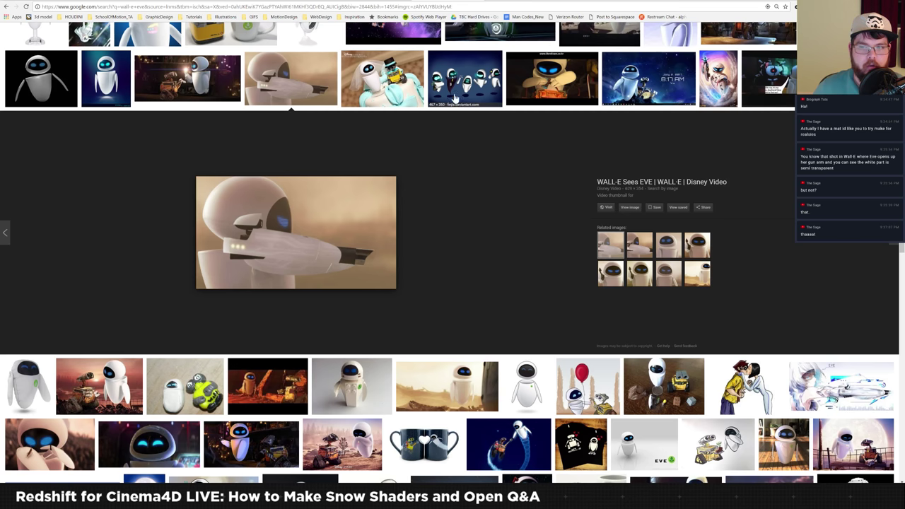
pyautogui.click(641, 244)
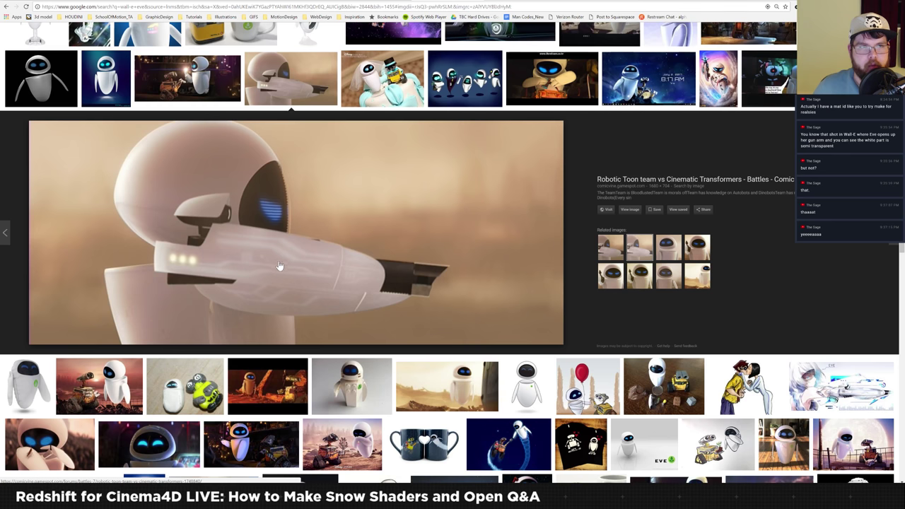
pyautogui.click(154, 34)
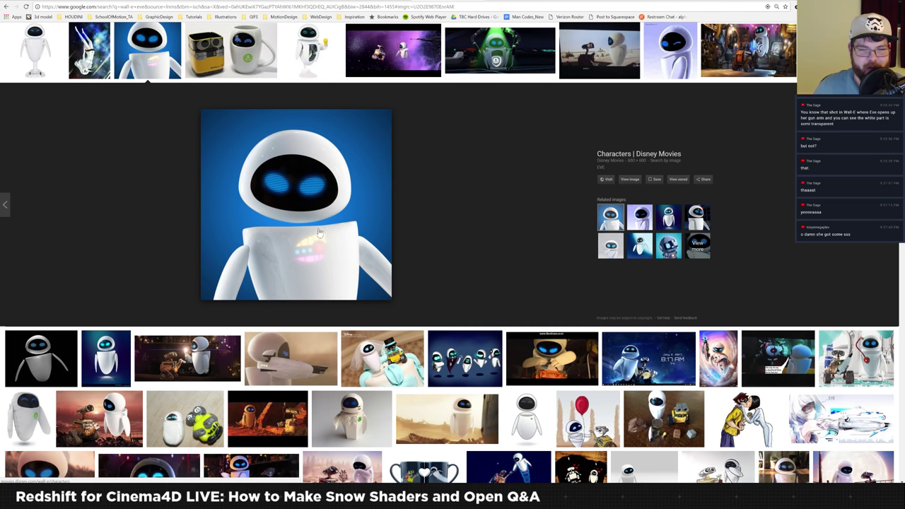
pyautogui.scroll(-3, 322, 286)
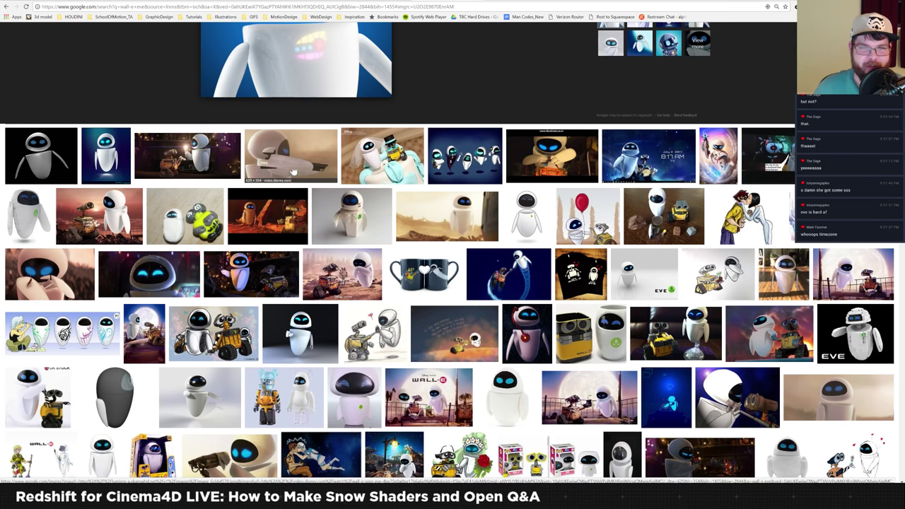
pyautogui.click(318, 167)
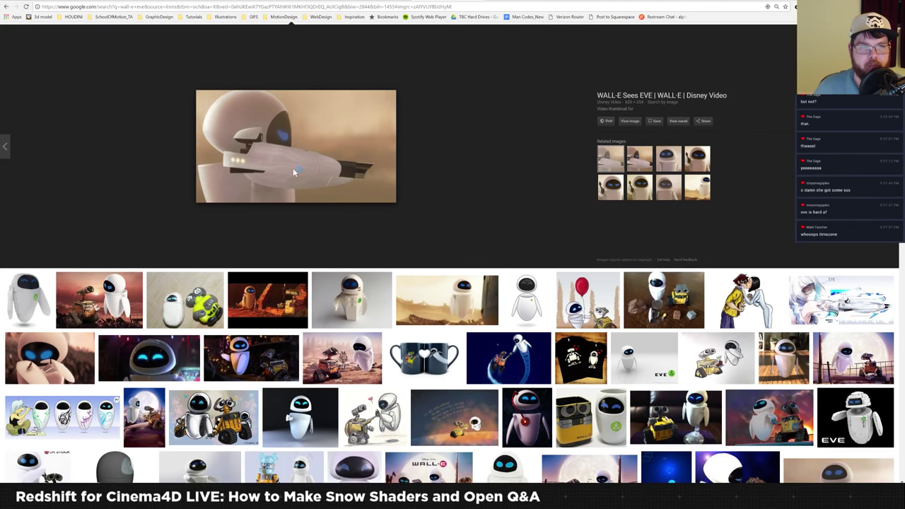
pyautogui.click(302, 169)
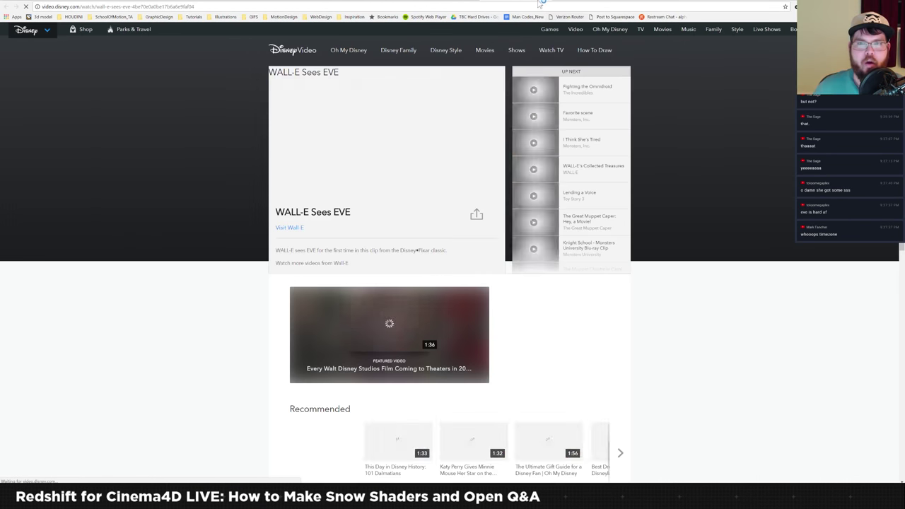
pyautogui.click(540, 2)
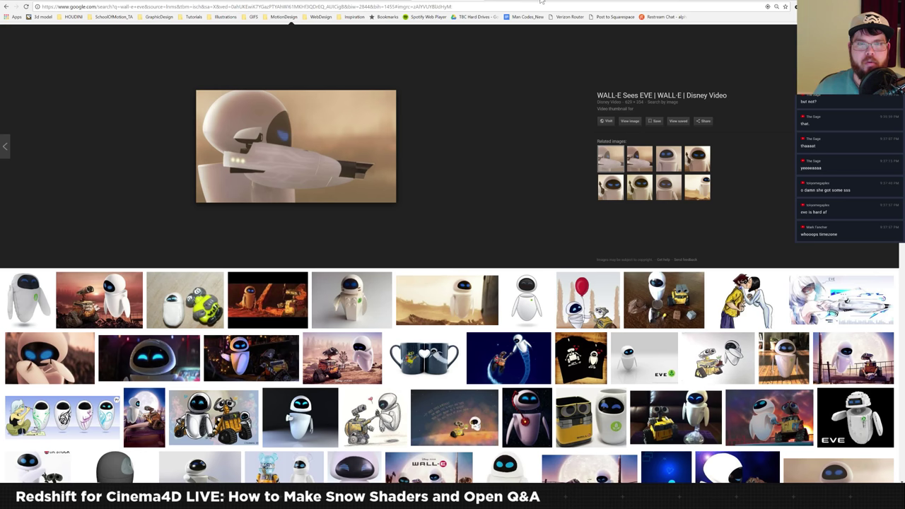
# Step: View the related EVE arm-cannon image at full size, then go back to the results
pyautogui.click(647, 163)
pyautogui.click(632, 125)
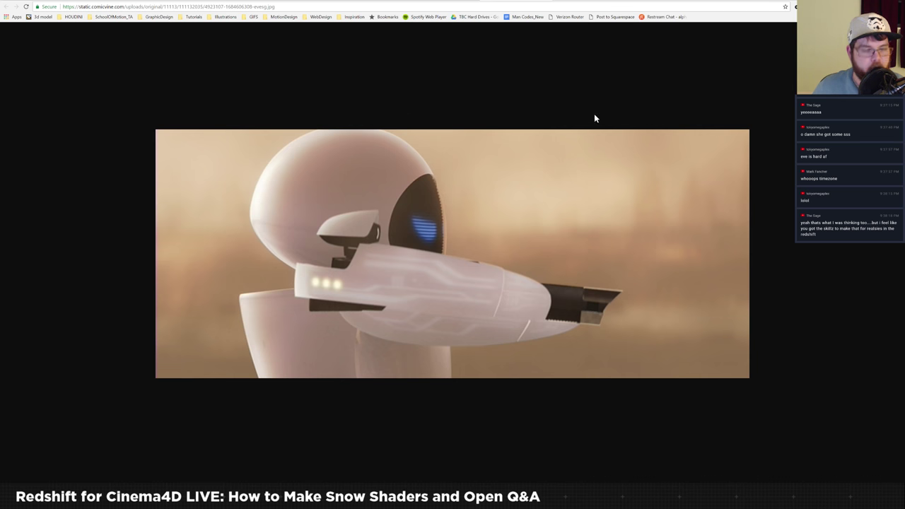
pyautogui.click(518, 2)
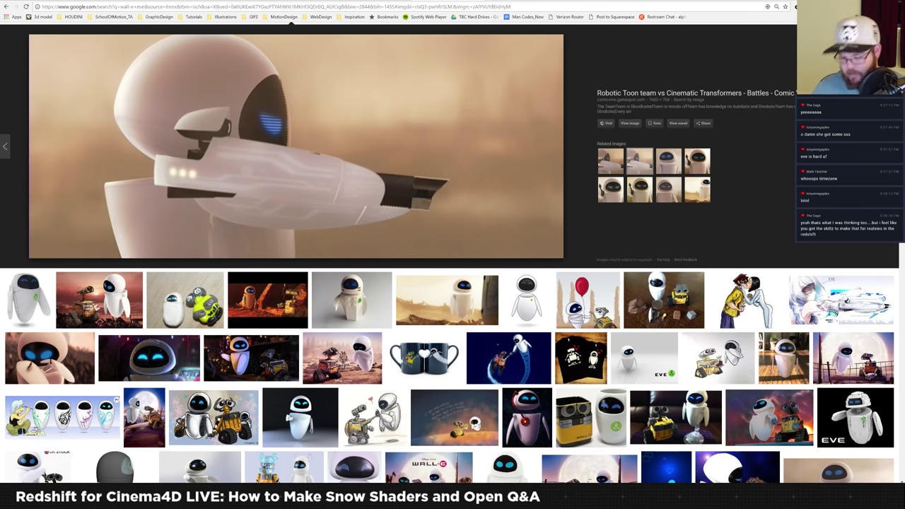
# Step: Bring Cinema 4D back to the front
pyautogui.press('super')
pyautogui.press('super')
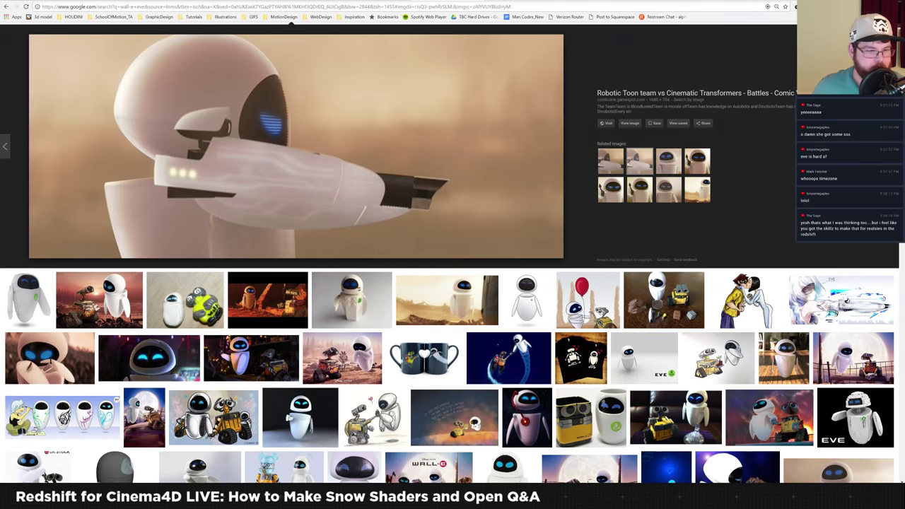
pyautogui.click(42, 499)
pyautogui.click(6, 3)
pyautogui.click(5, 4)
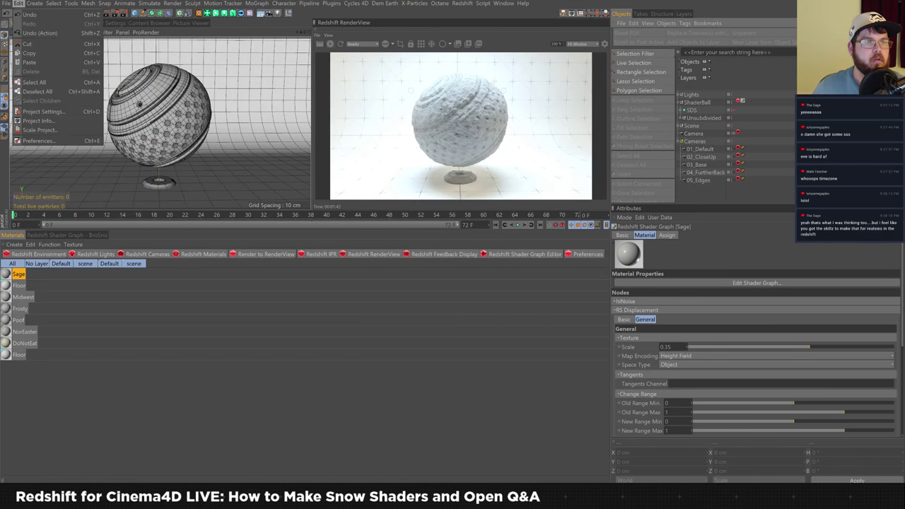
# Step: Close all open projects with File > Close All, leaving an empty default scene
pyautogui.click(5, 4)
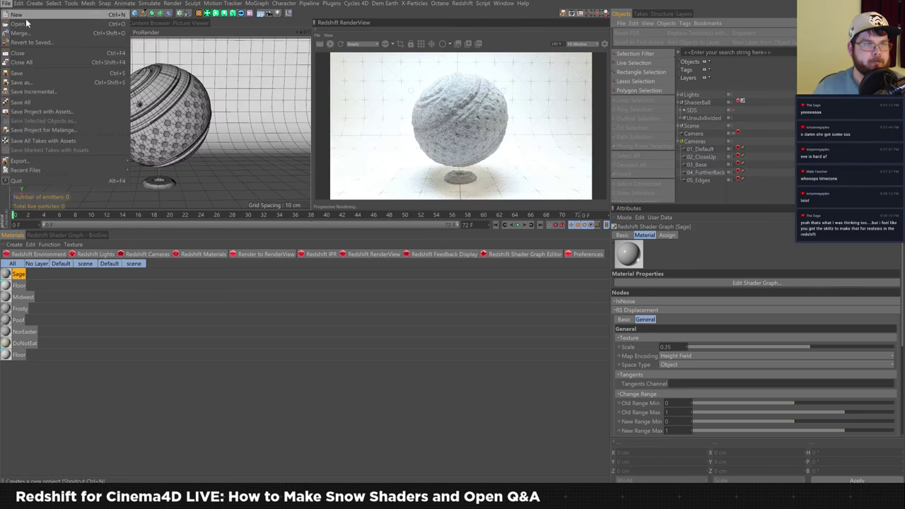
pyautogui.click(81, 65)
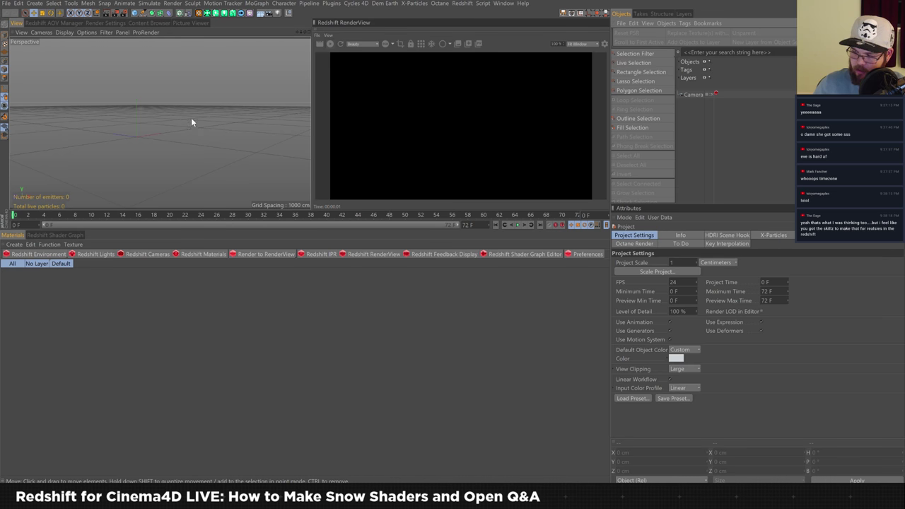
pyautogui.click(134, 13)
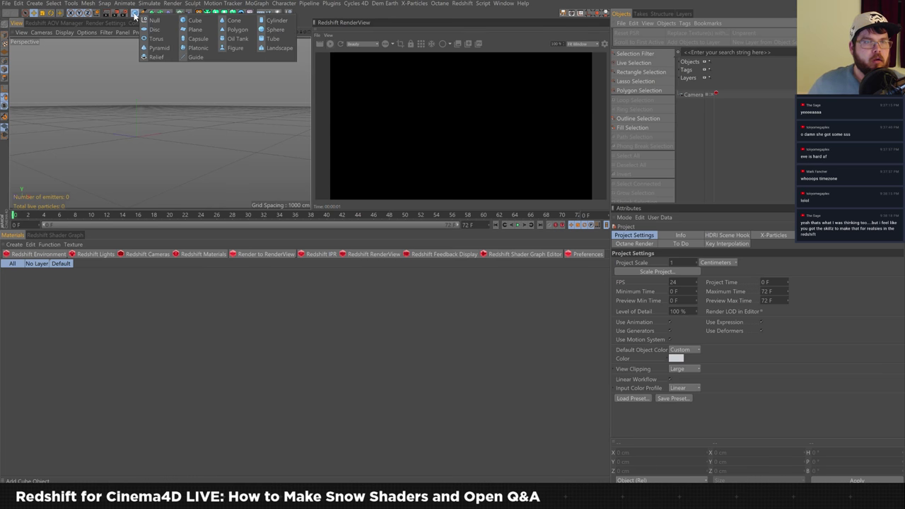
# Step: Add a Cube, make it editable with C, and nest it under a Subdivision Surface, centered in view
pyautogui.click(191, 22)
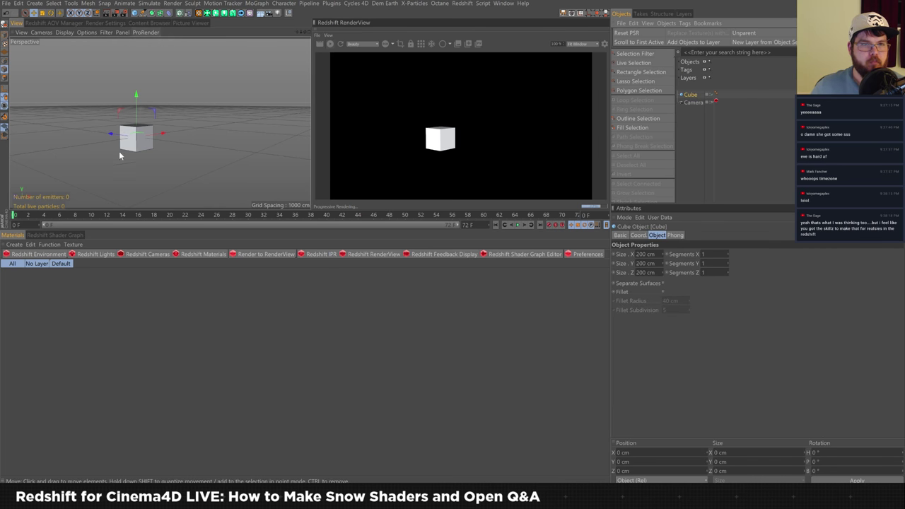
pyautogui.press('c')
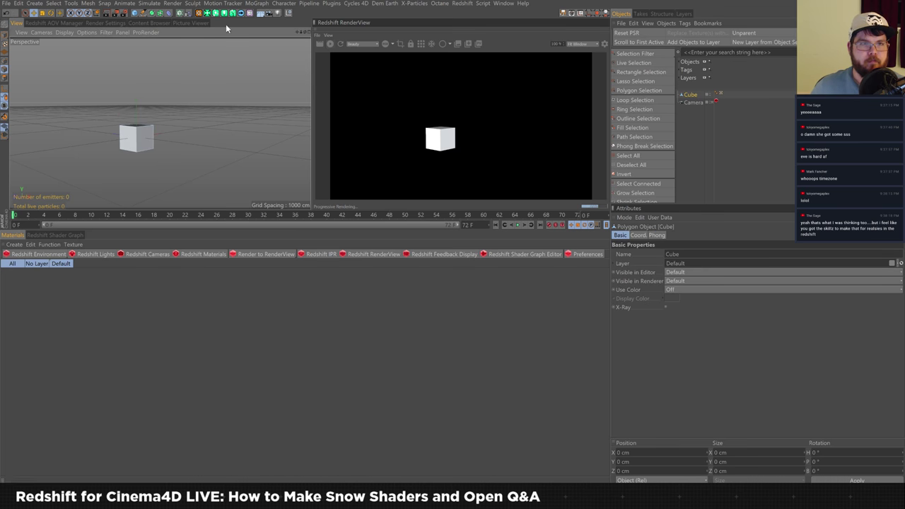
pyautogui.click(155, 12)
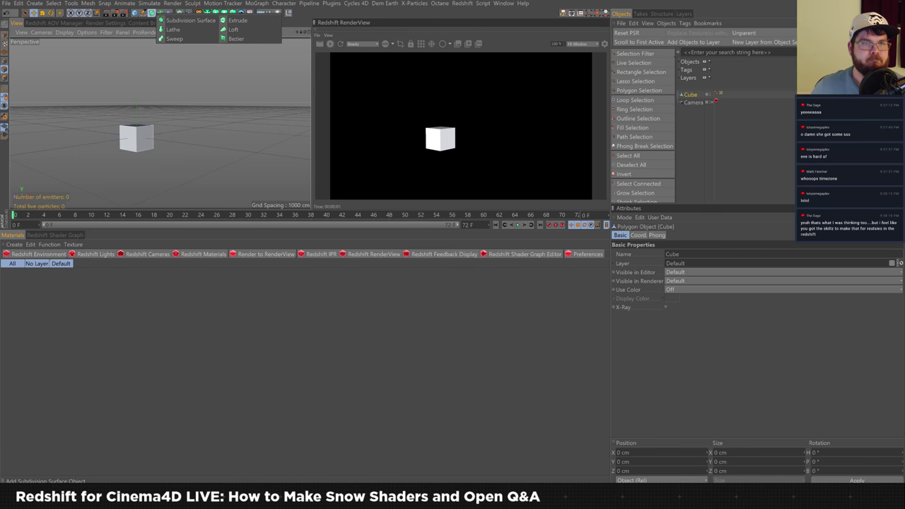
pyautogui.click(153, 13)
pyautogui.moveTo(683, 94); pyautogui.dragTo(703, 105)
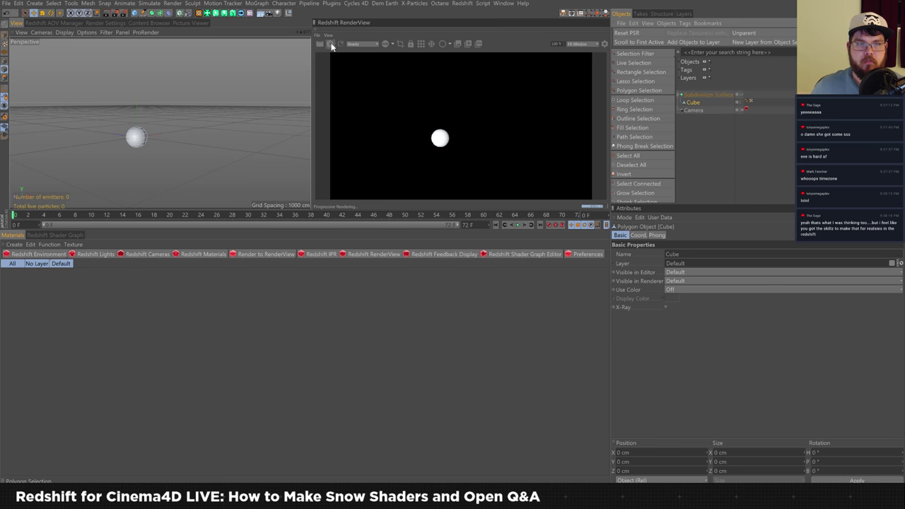
pyautogui.scroll(5, 149, 148)
pyautogui.keyDown('alt'); pyautogui.moveTo(192, 133); pyautogui.dragTo(263, 200, button='middle'); pyautogui.keyUp('alt')
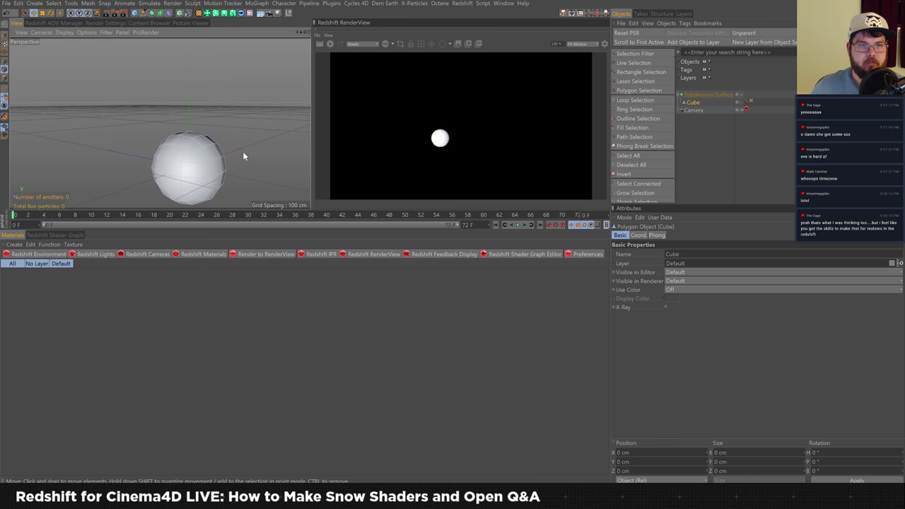
pyautogui.keyDown('alt'); pyautogui.moveTo(243, 158); pyautogui.dragTo(231, 106, button='middle'); pyautogui.keyUp('alt')
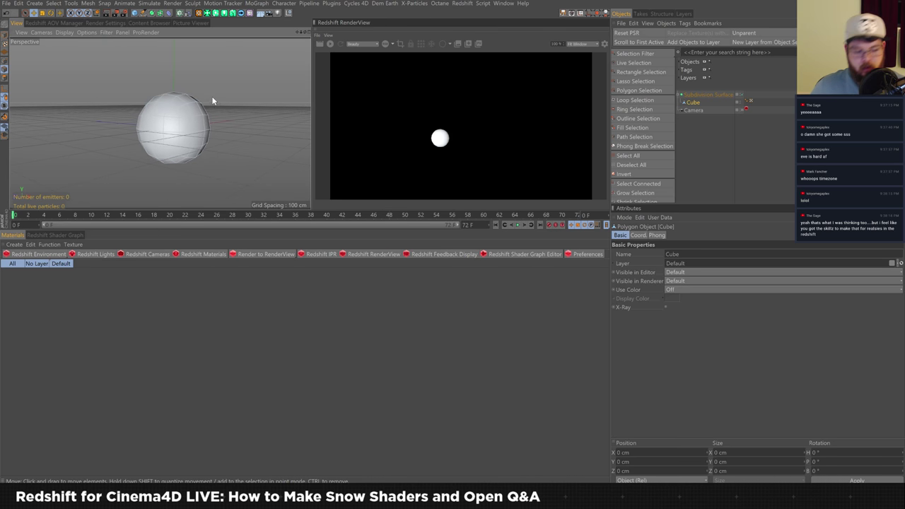
pyautogui.click(202, 124)
# Step: Scale the smoothed shape, then paste a test copy of the Subdivision Surface and delete it
pyautogui.press('e')
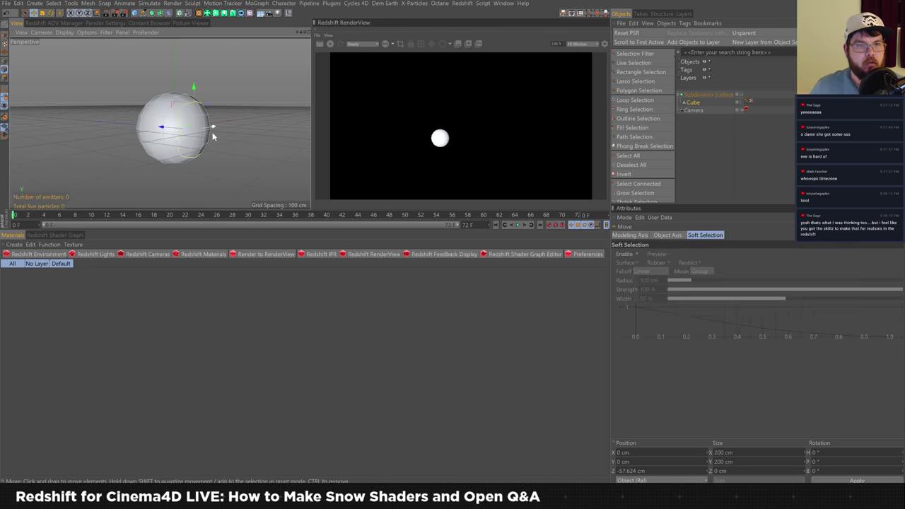
pyautogui.press('t')
pyautogui.moveTo(176, 131); pyautogui.dragTo(142, 171)
pyautogui.click(702, 95)
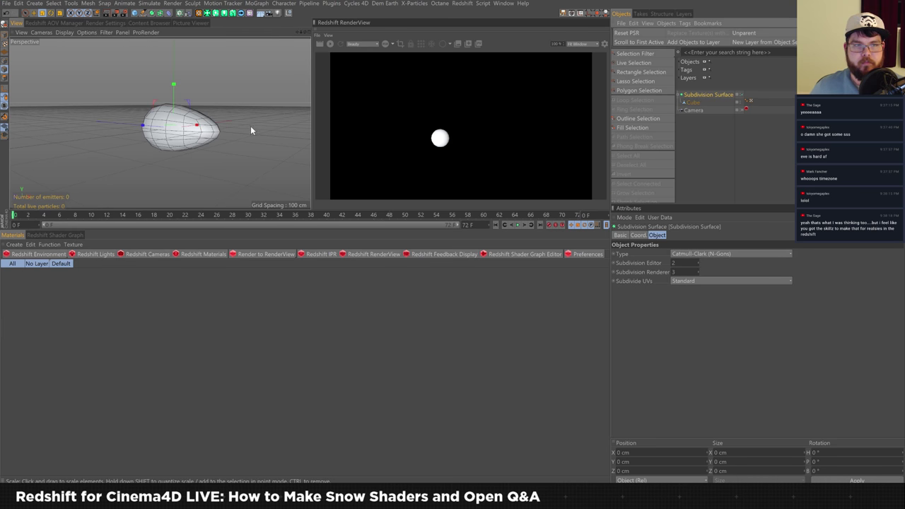
pyautogui.hotkey('ctrl', 'c')
pyautogui.hotkey('ctrl', 'v')
pyautogui.moveTo(236, 132); pyautogui.dragTo(209, 132)
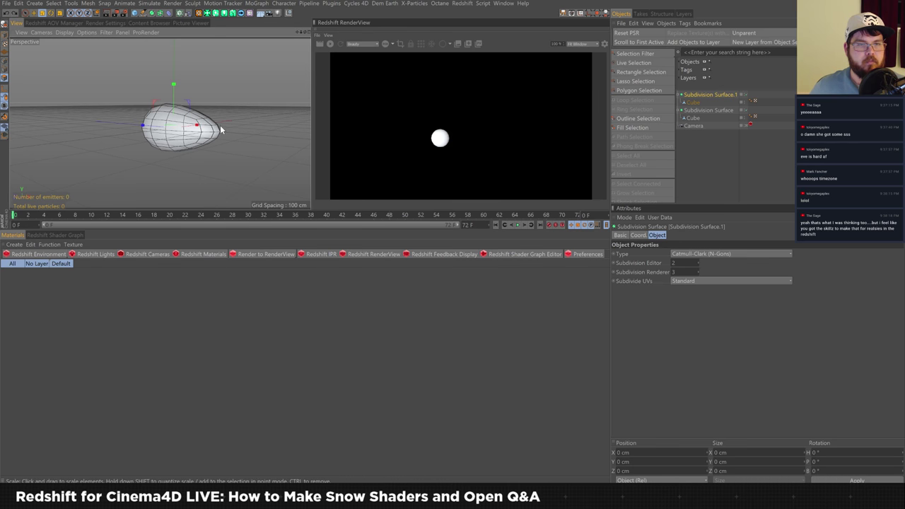
pyautogui.press('Delete')
# Step: Scale the cube to about 109 cm wide and 147 cm tall, then orbit around the egg shape
pyautogui.click(692, 102)
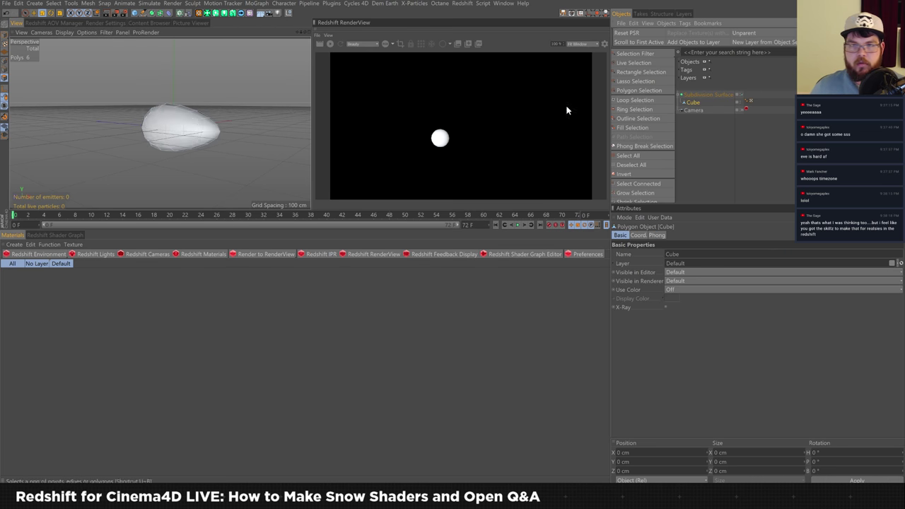
pyautogui.moveTo(234, 111); pyautogui.dragTo(244, 130)
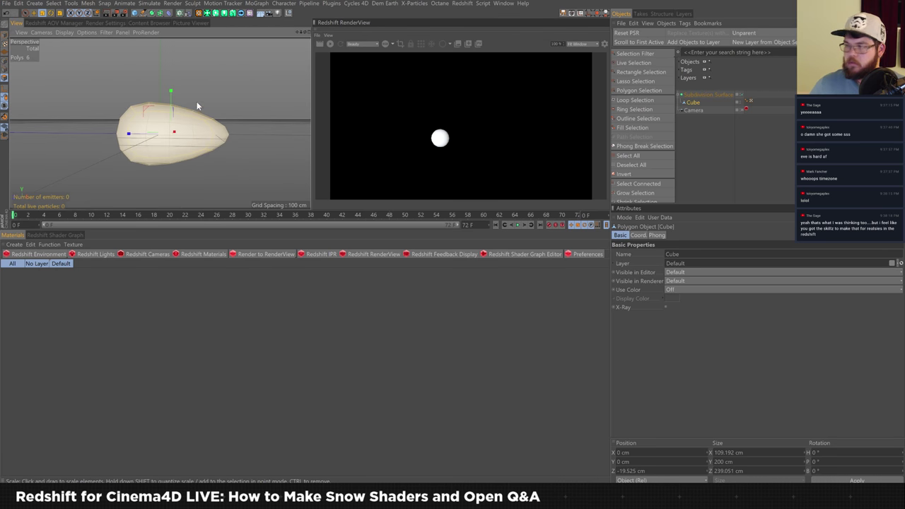
pyautogui.moveTo(170, 95); pyautogui.dragTo(189, 111)
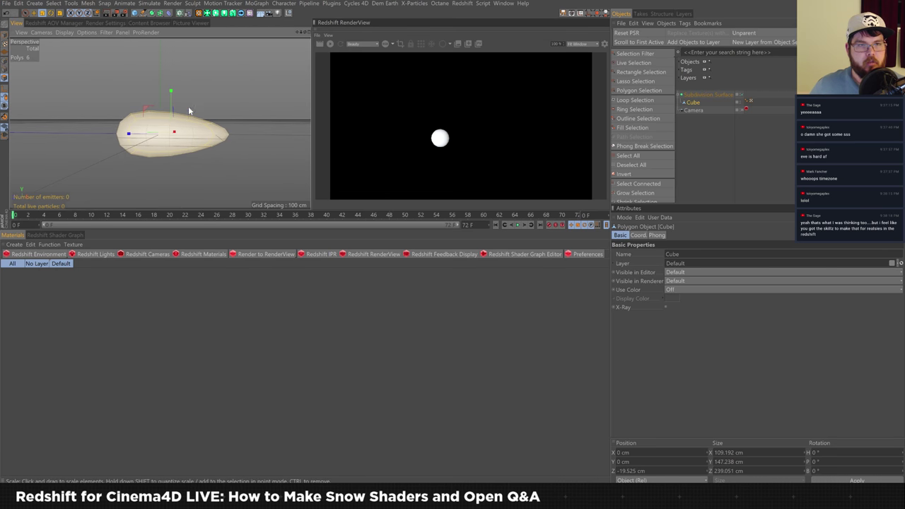
pyautogui.moveTo(247, 117); pyautogui.dragTo(244, 117)
pyautogui.click(107, 145)
pyautogui.keyDown('alt'); pyautogui.moveTo(227, 95); pyautogui.dragTo(234, 113); pyautogui.keyUp('alt')
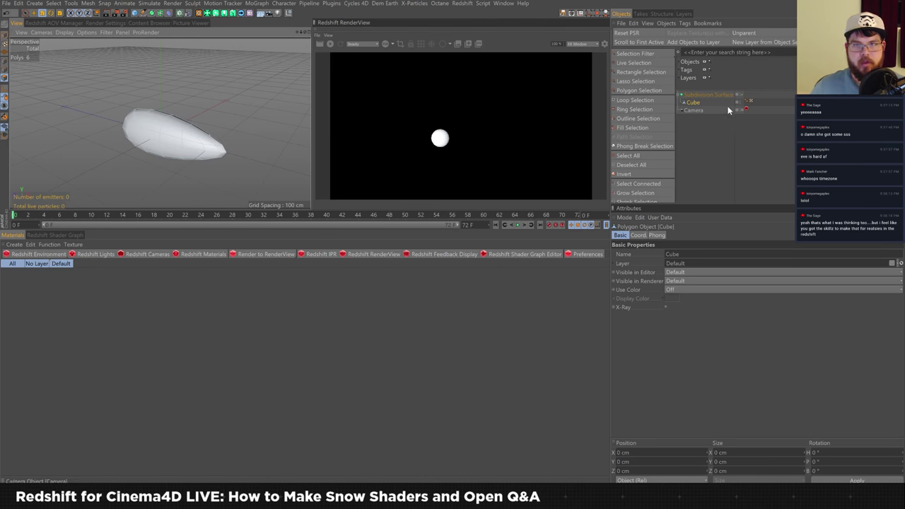
# Step: Switch the Subdivision Surface to Catmull-Clark and refresh the Redshift render to show the egg
pyautogui.click(707, 94)
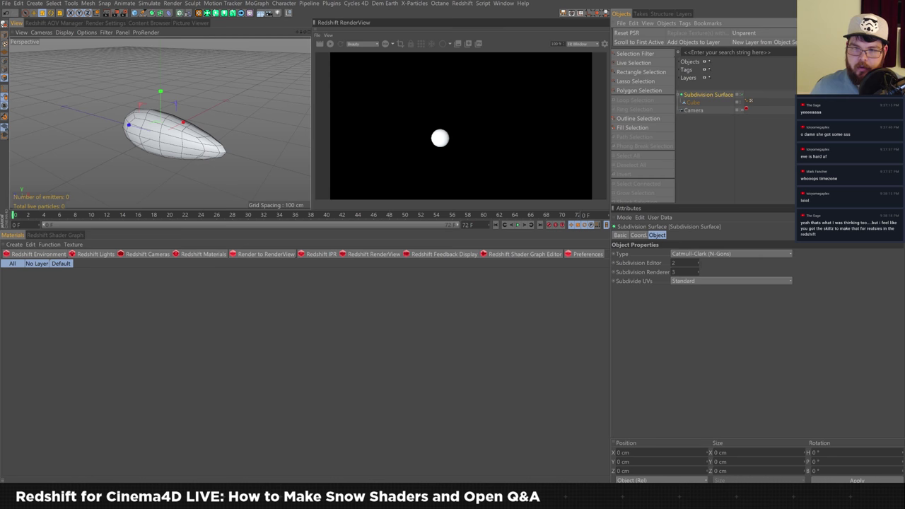
pyautogui.click(698, 261)
pyautogui.click(728, 255)
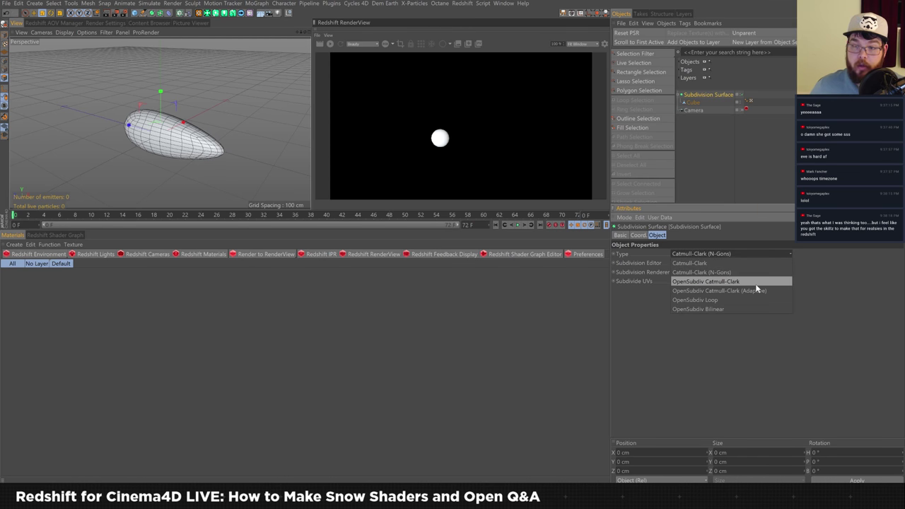
pyautogui.click(709, 263)
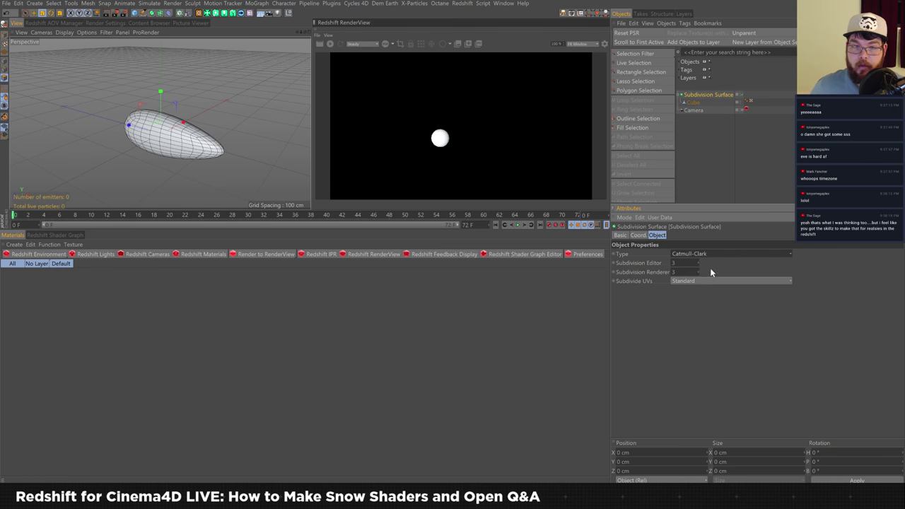
pyautogui.keyDown('alt'); pyautogui.moveTo(118, 200); pyautogui.dragTo(227, 111); pyautogui.keyUp('alt')
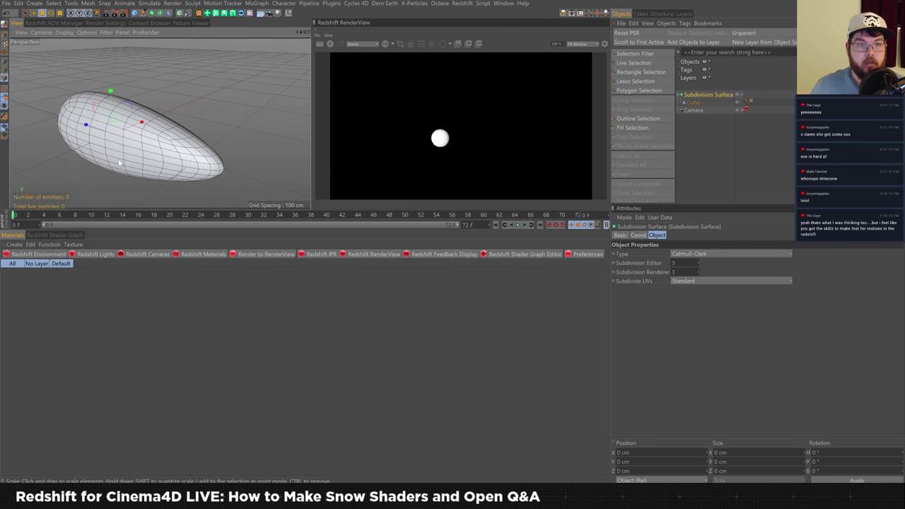
pyautogui.keyDown('alt'); pyautogui.moveTo(177, 143); pyautogui.dragTo(165, 168); pyautogui.keyUp('alt')
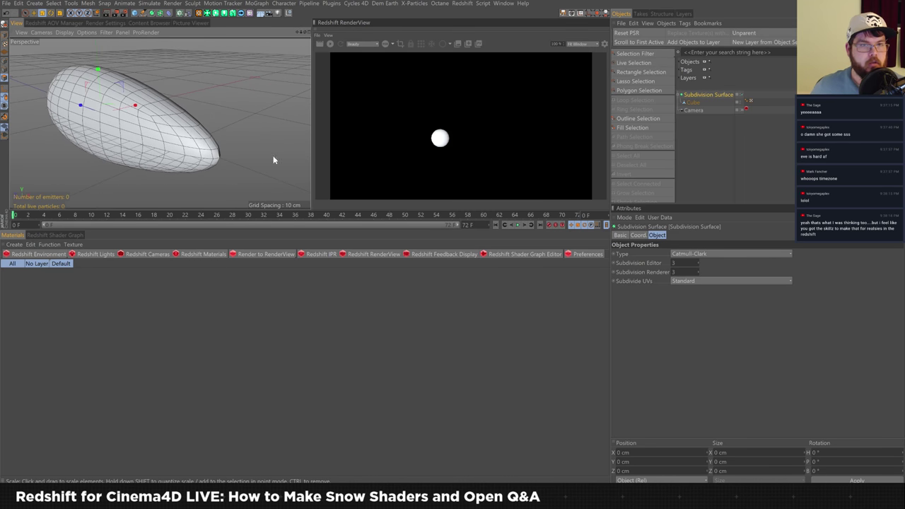
pyautogui.click(330, 44)
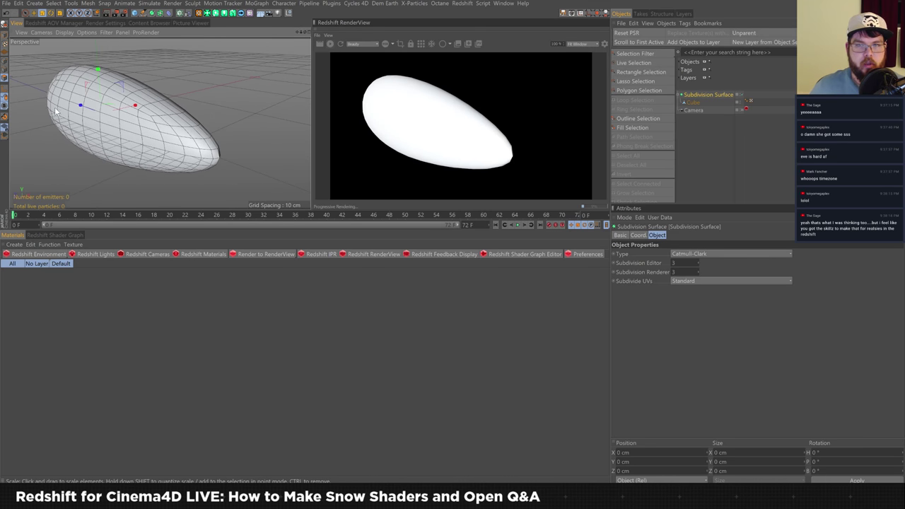
# Step: Set the Subdivision Surface's editor subdivision level to 4, after briefly trying 5
pyautogui.click(684, 262)
pyautogui.write('5')
pyautogui.press('Return')
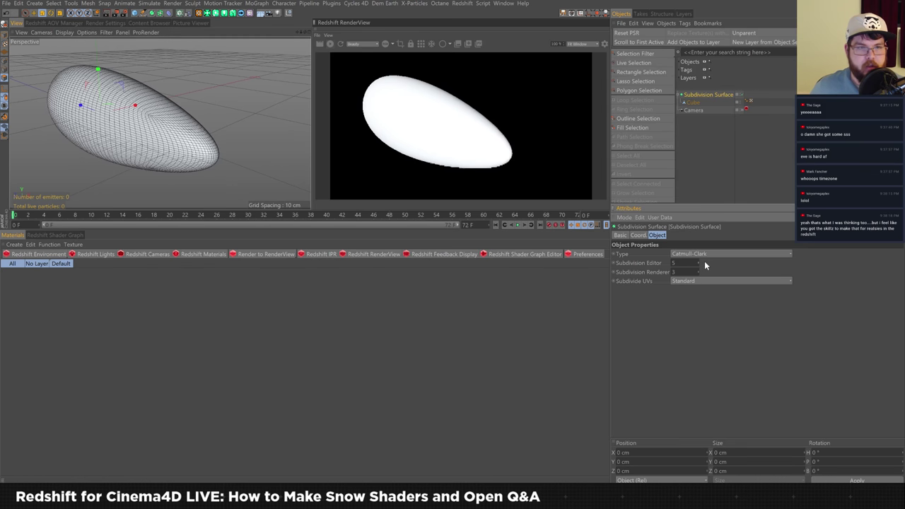
pyautogui.click(699, 265)
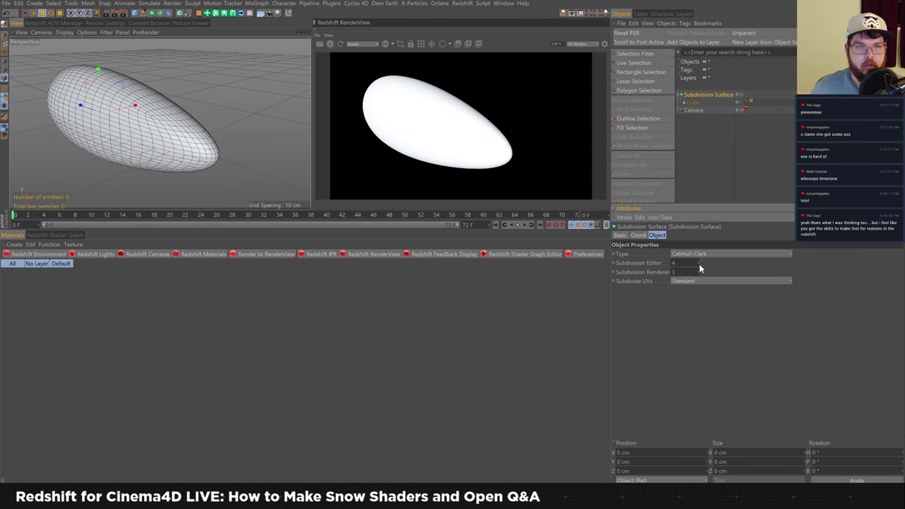
pyautogui.keyDown('alt'); pyautogui.moveTo(248, 143); pyautogui.dragTo(230, 171); pyautogui.keyUp('alt')
# Step: Scale the cube along X to narrow the egg to about 63 cm, viewed level from the side
pyautogui.click(691, 102)
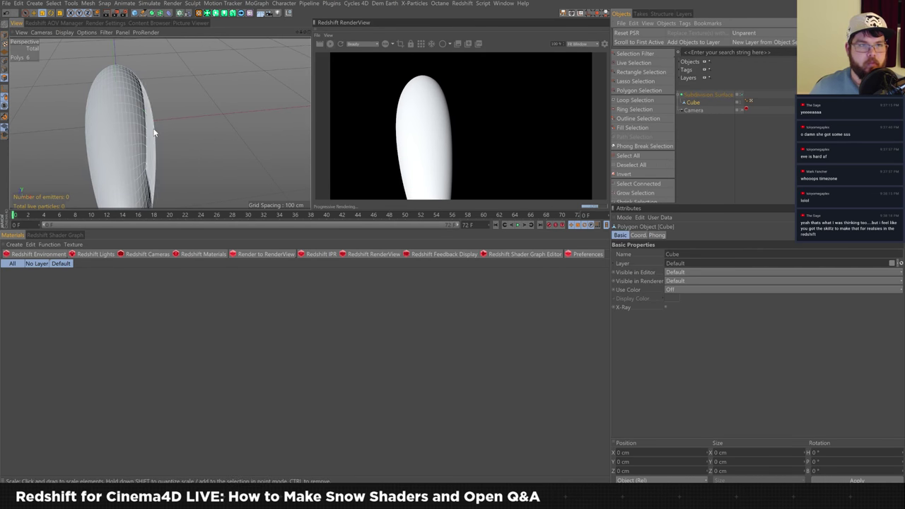
pyautogui.click(6, 41)
pyautogui.moveTo(163, 120); pyautogui.dragTo(165, 83)
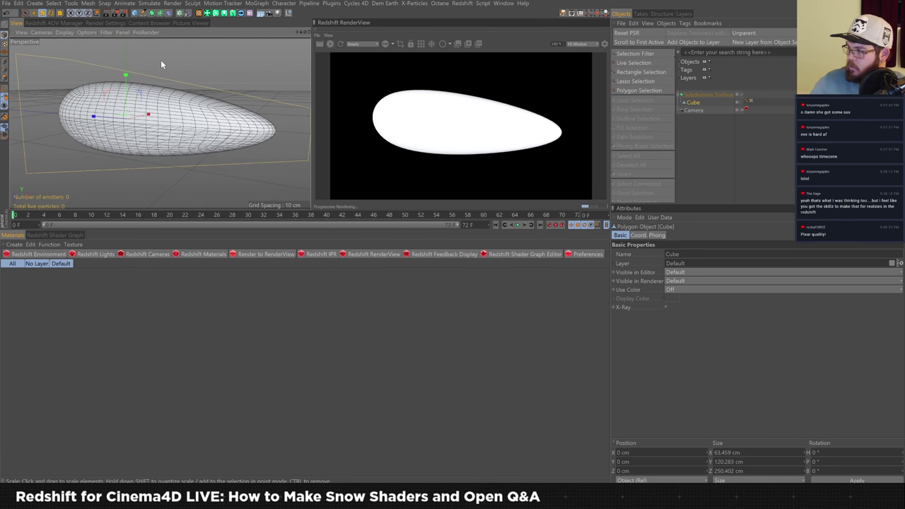
pyautogui.keyDown('alt'); pyautogui.moveTo(156, 80); pyautogui.dragTo(175, 59); pyautogui.keyUp('alt')
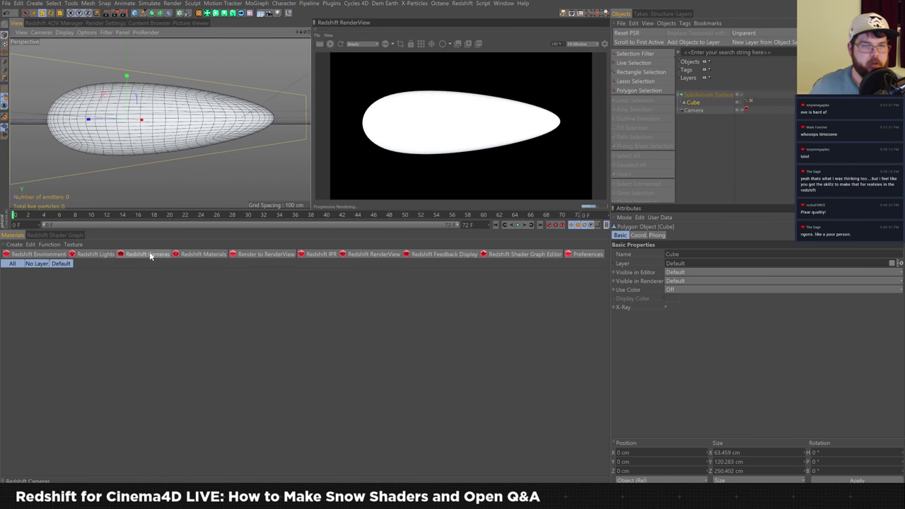
pyautogui.click(209, 255)
# Step: Create a new Redshift material and apply it to the Subdivision Surface
pyautogui.moveTo(227, 256)
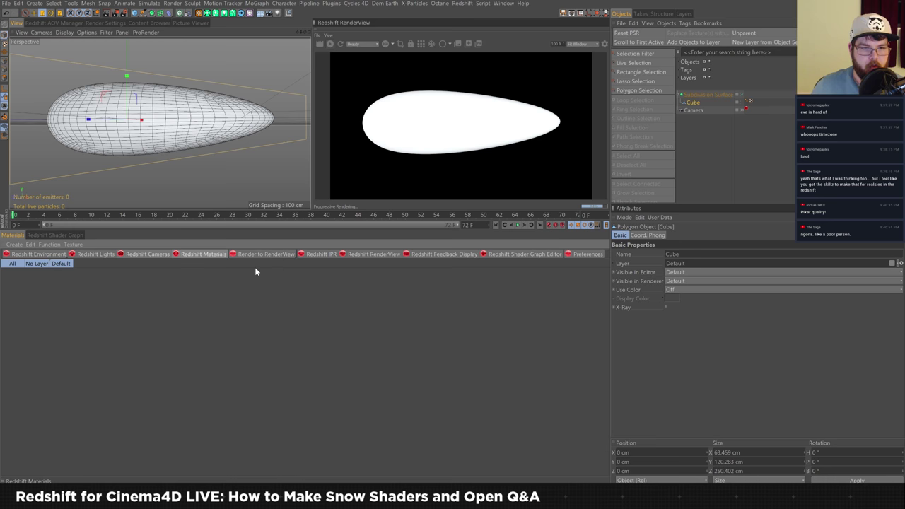
pyautogui.click(259, 261)
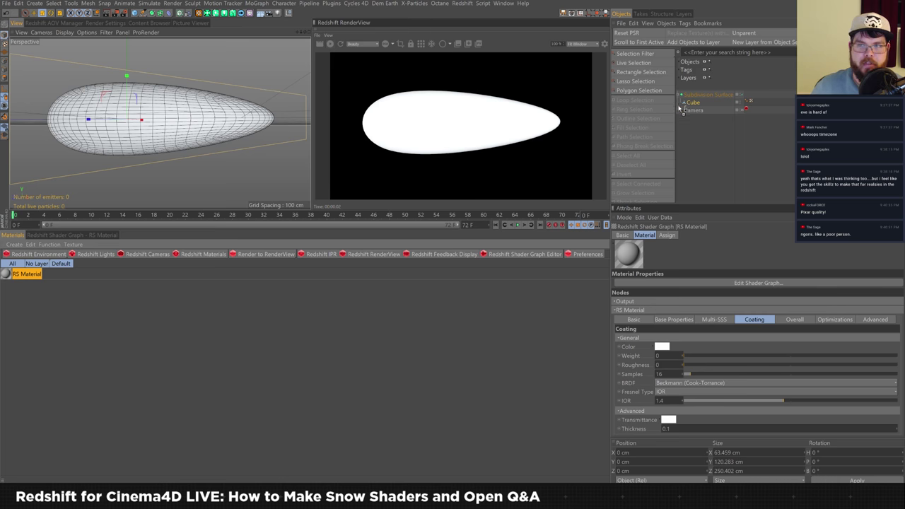
pyautogui.moveTo(714, 94); pyautogui.dragTo(717, 95)
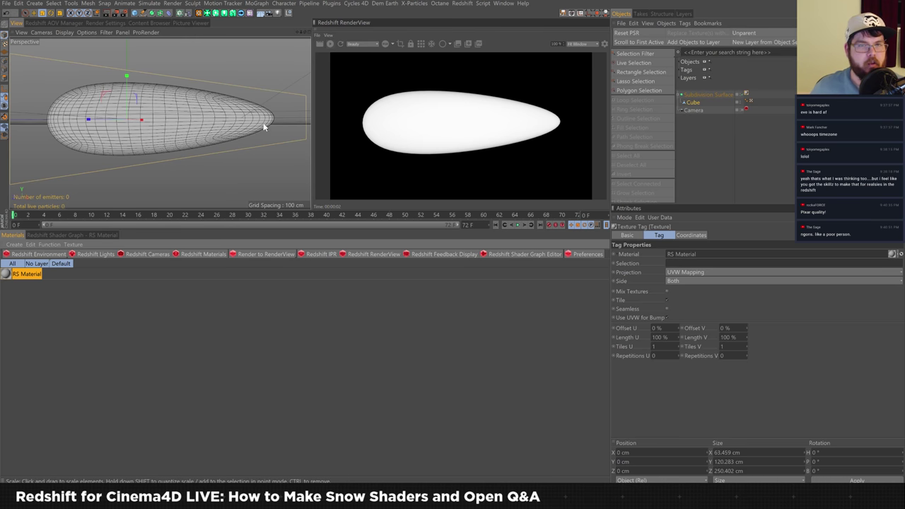
pyautogui.scroll(10, 263, 127)
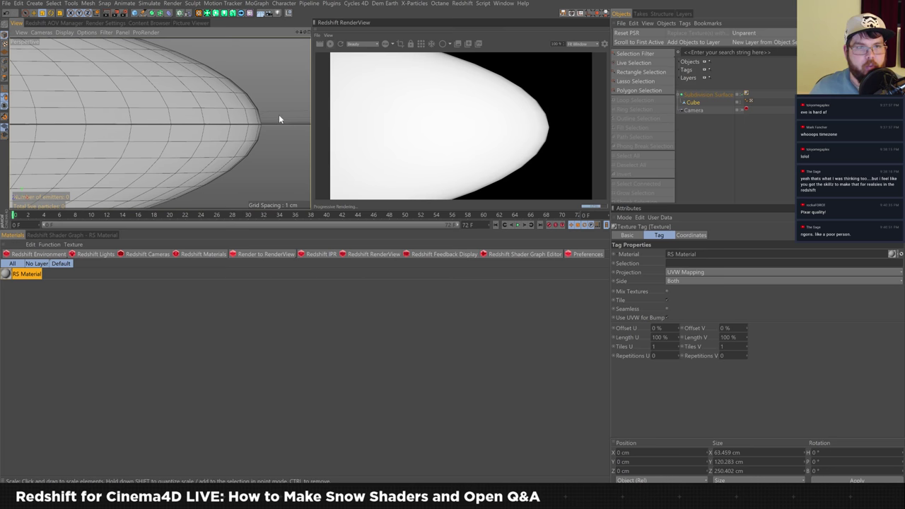
# Step: Raise the Subdivision Surface's editor level to 6 and name the new material EVE
pyautogui.click(708, 96)
pyautogui.click(696, 103)
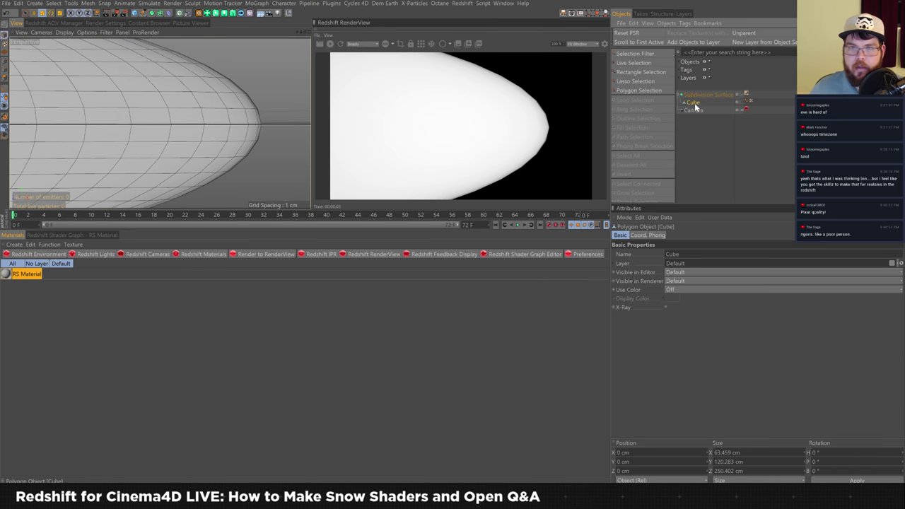
pyautogui.click(710, 94)
pyautogui.click(698, 262)
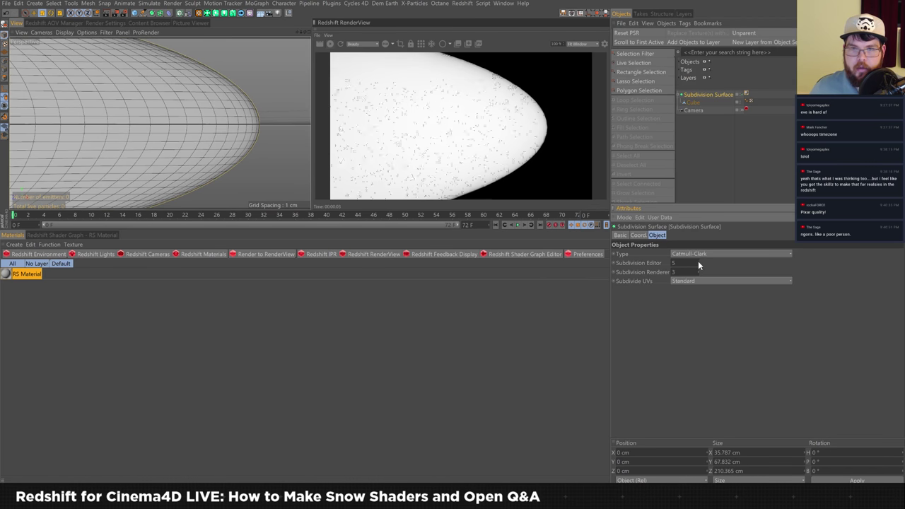
pyautogui.click(698, 261)
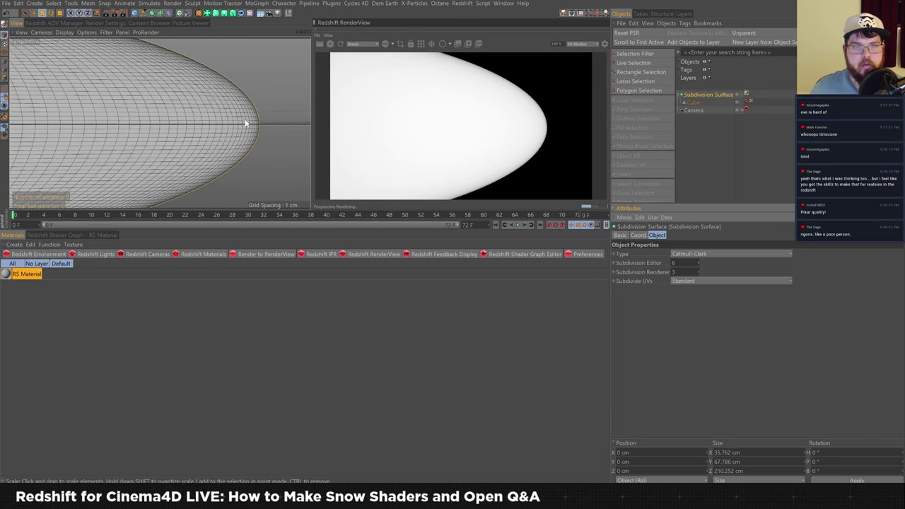
pyautogui.scroll(-5, 216, 136)
pyautogui.scroll(2, 232, 141)
pyautogui.scroll(-2, 269, 155)
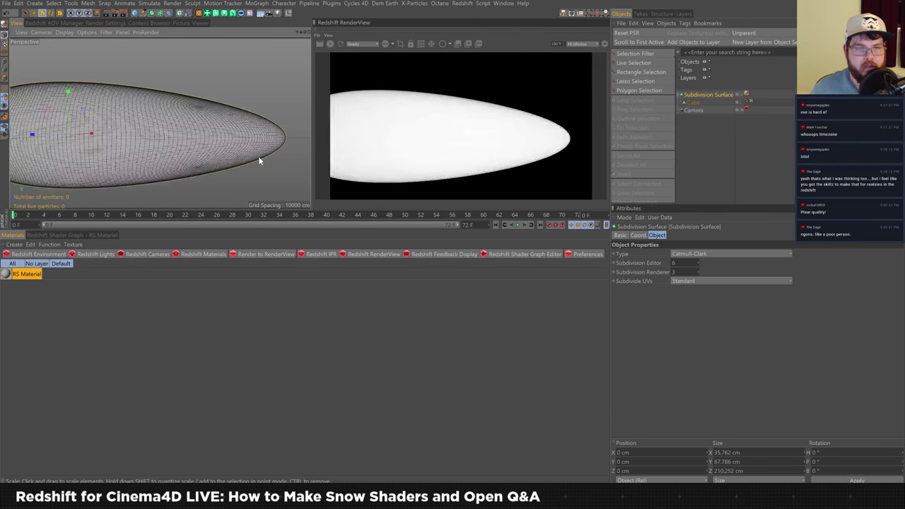
pyautogui.keyDown('alt'); pyautogui.moveTo(259, 161); pyautogui.dragTo(185, 129); pyautogui.keyUp('alt')
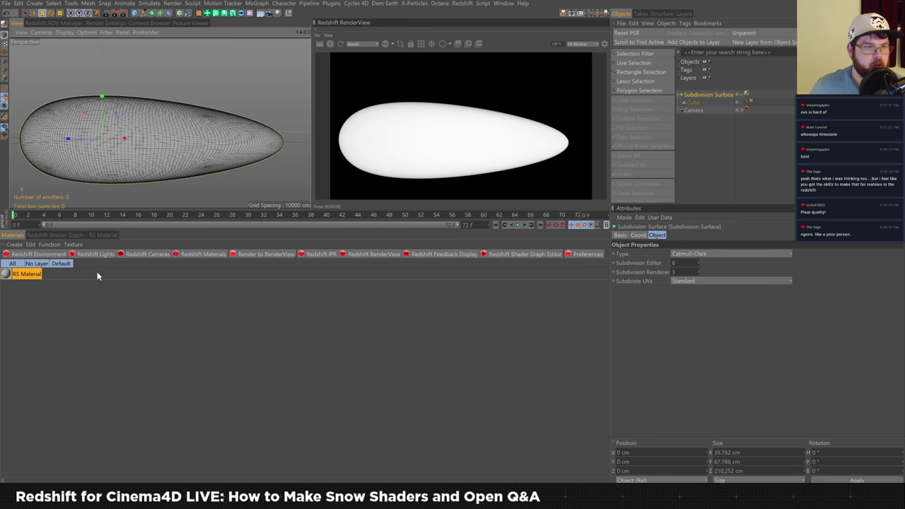
pyautogui.write('EVE')
pyautogui.press('Return')
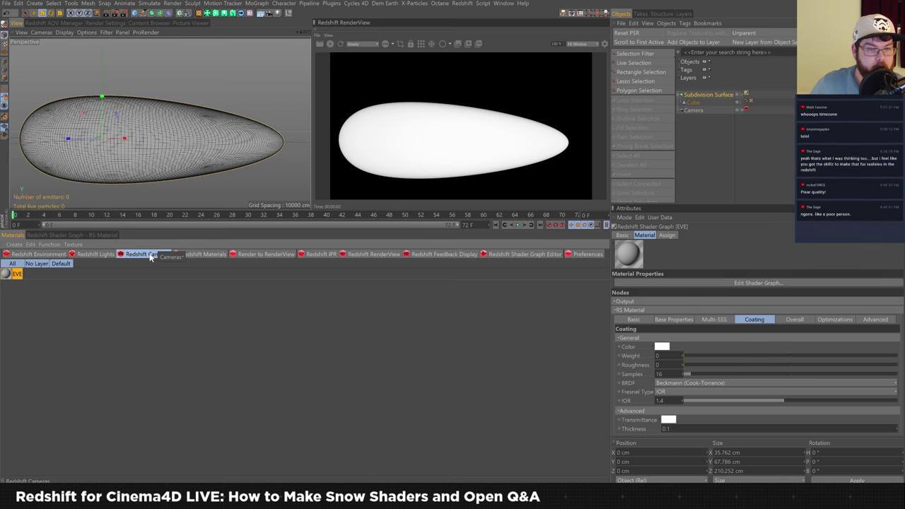
# Step: Add a Redshift Dome Light and give it an HDRI Link tag
pyautogui.click(99, 259)
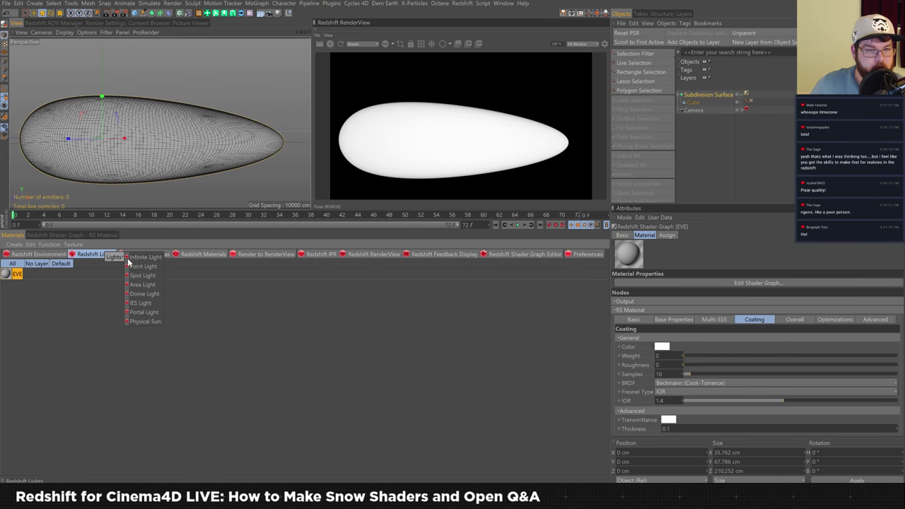
pyautogui.click(145, 303)
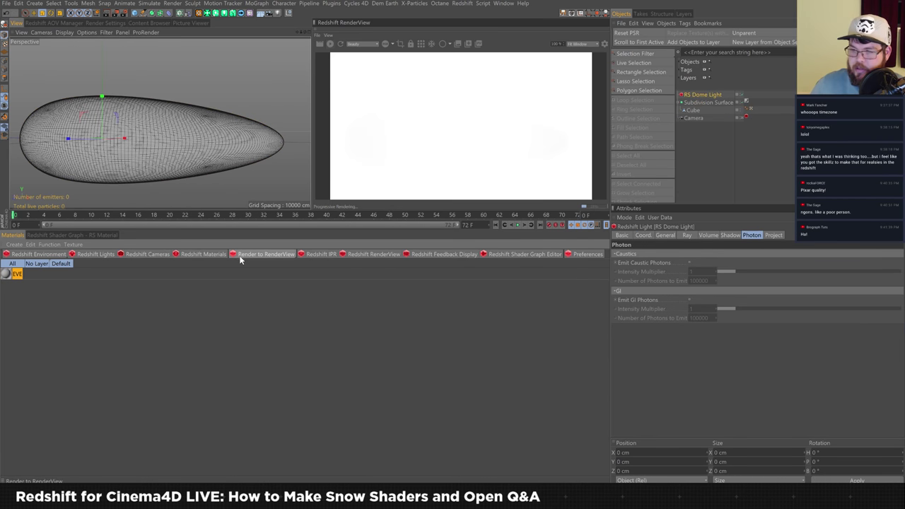
pyautogui.click(665, 235)
pyautogui.rightClick(710, 99)
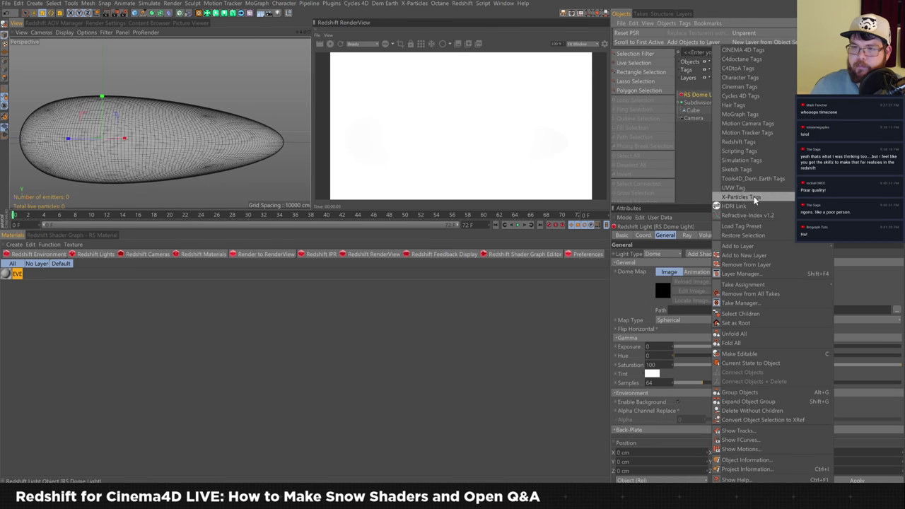
pyautogui.click(736, 205)
# Step: Browse the Road Trip HDRI pack in an enlarged HDRI Browser
pyautogui.click(650, 255)
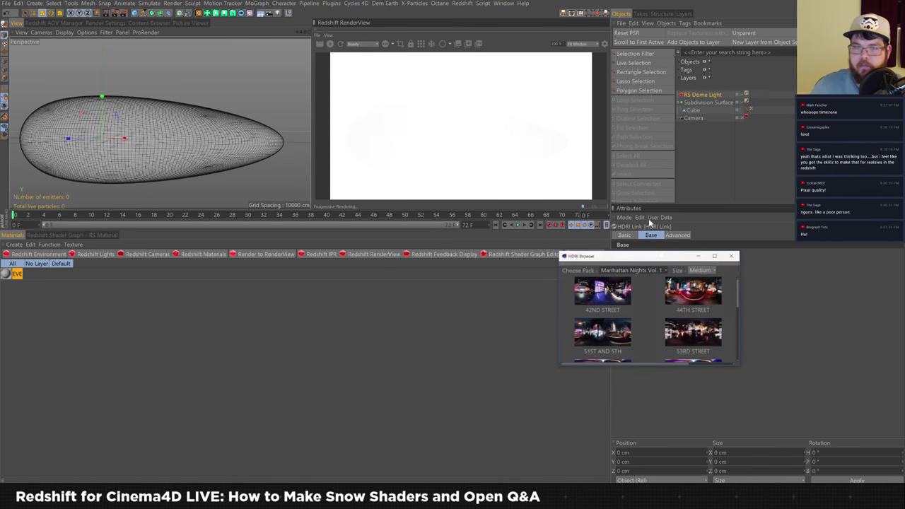
pyautogui.moveTo(636, 256); pyautogui.dragTo(486, 177)
pyautogui.click(512, 192)
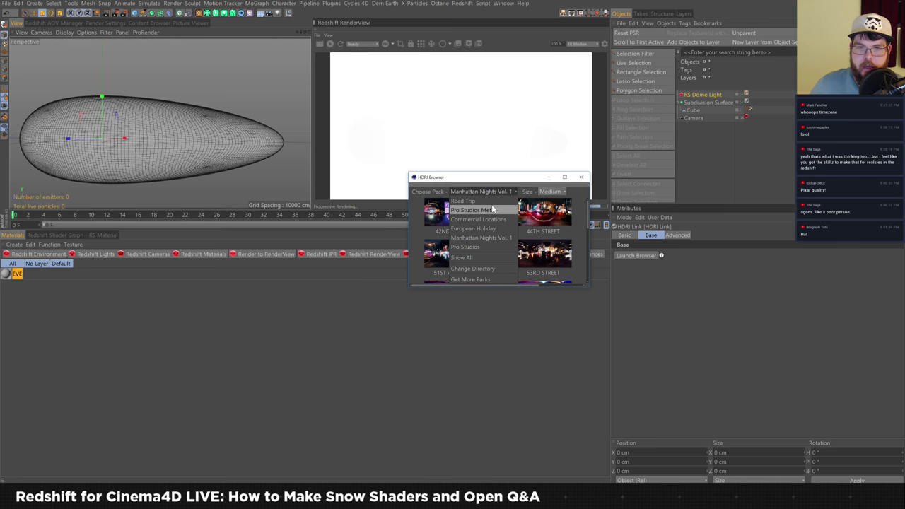
pyautogui.click(491, 202)
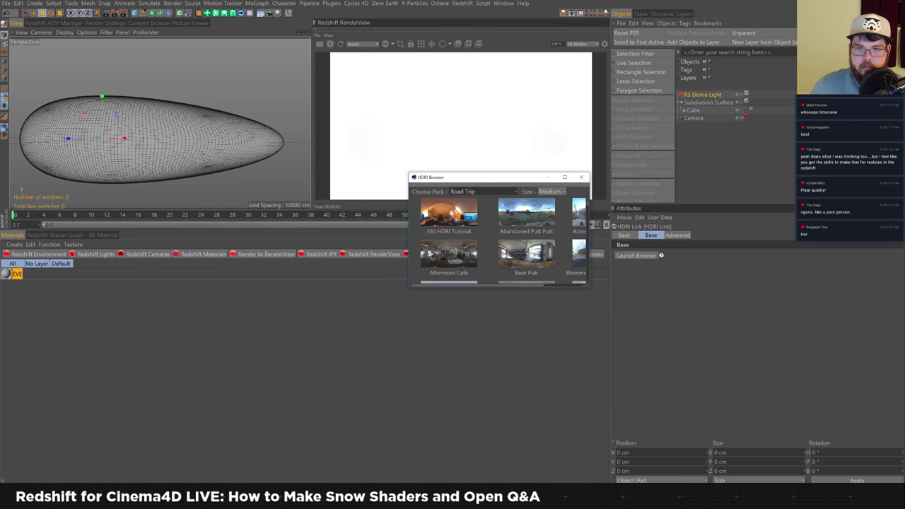
pyautogui.moveTo(589, 206); pyautogui.dragTo(768, 308)
pyautogui.moveTo(719, 294); pyautogui.dragTo(716, 446)
pyautogui.moveTo(638, 186); pyautogui.dragTo(537, 84)
pyautogui.scroll(-1, 506, 225)
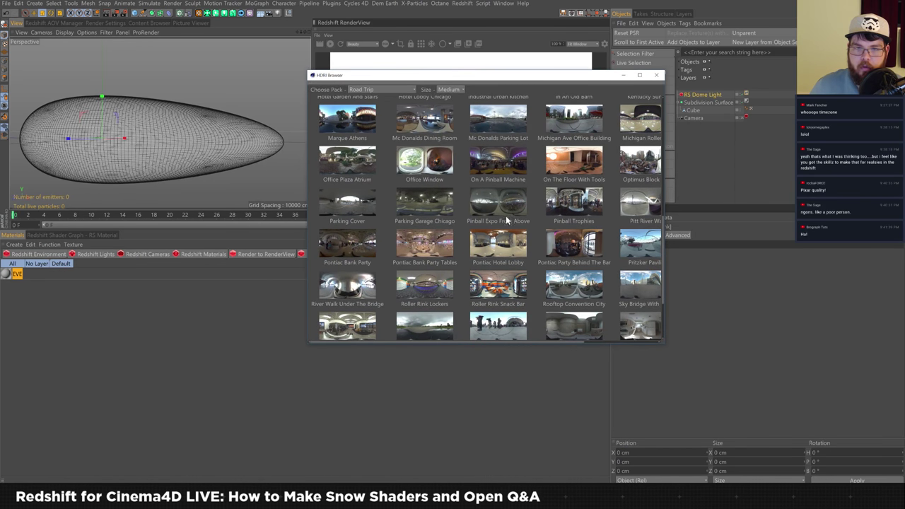
pyautogui.moveTo(664, 224); pyautogui.dragTo(695, 104)
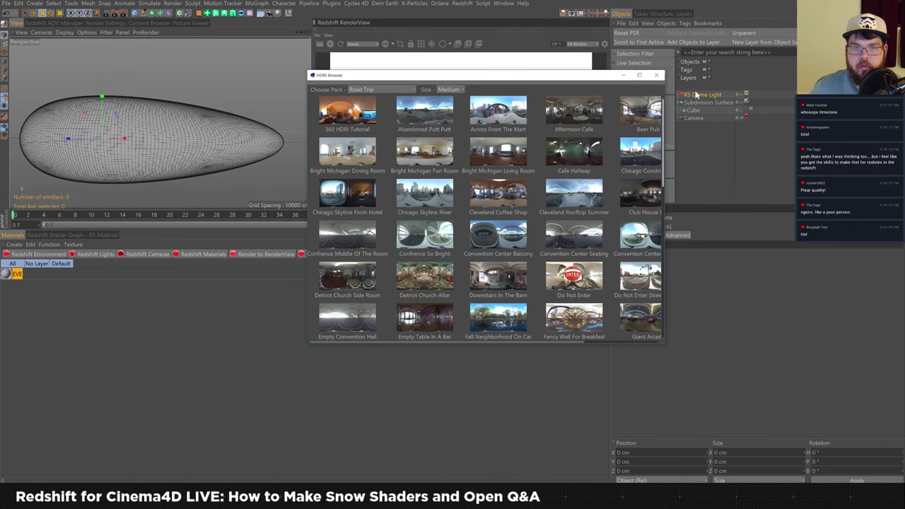
pyautogui.moveTo(697, 94); pyautogui.dragTo(697, 94)
# Step: Switch to the European Holiday HDRI pack, then close the HDRI Browser
pyautogui.click(397, 90)
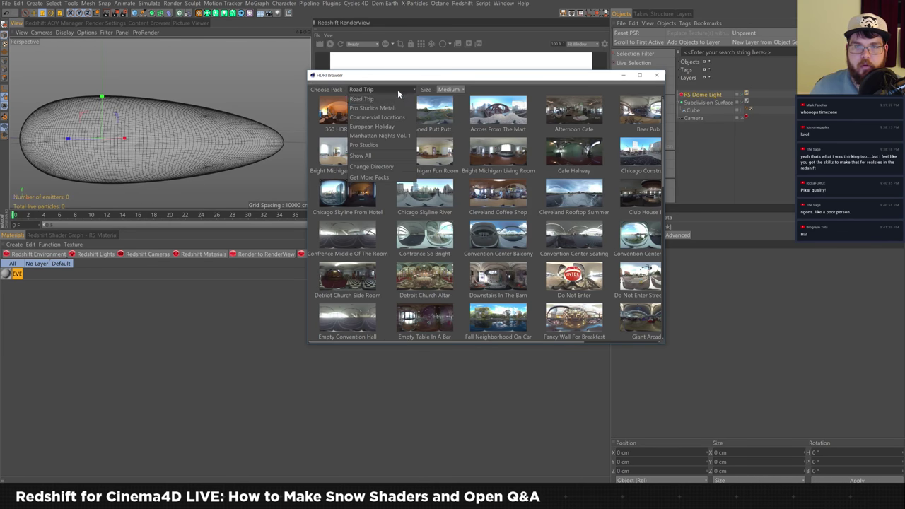
pyautogui.click(395, 125)
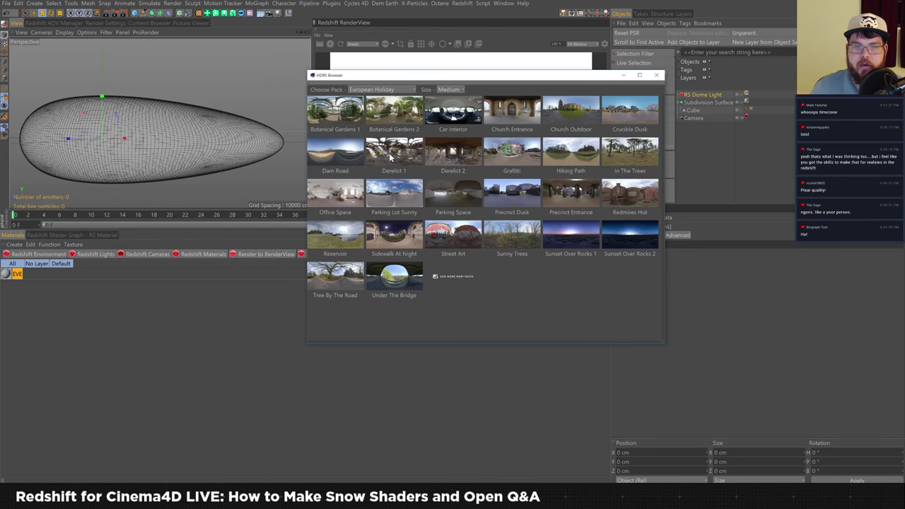
pyautogui.click(656, 75)
pyautogui.click(713, 95)
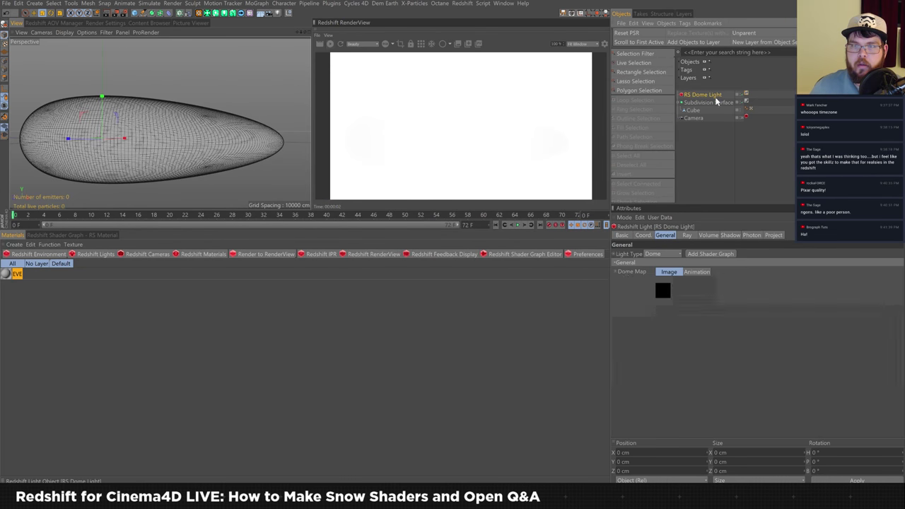
# Step: Link the HDRI into the Dome Map, disable Enable Background, and open EVE's Material Editor
pyautogui.moveTo(633, 276); pyautogui.dragTo(755, 114)
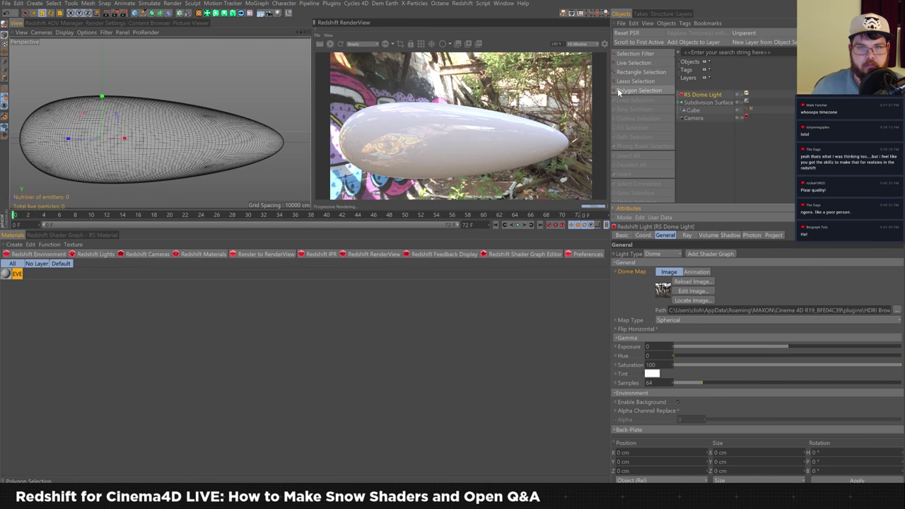
pyautogui.click(677, 402)
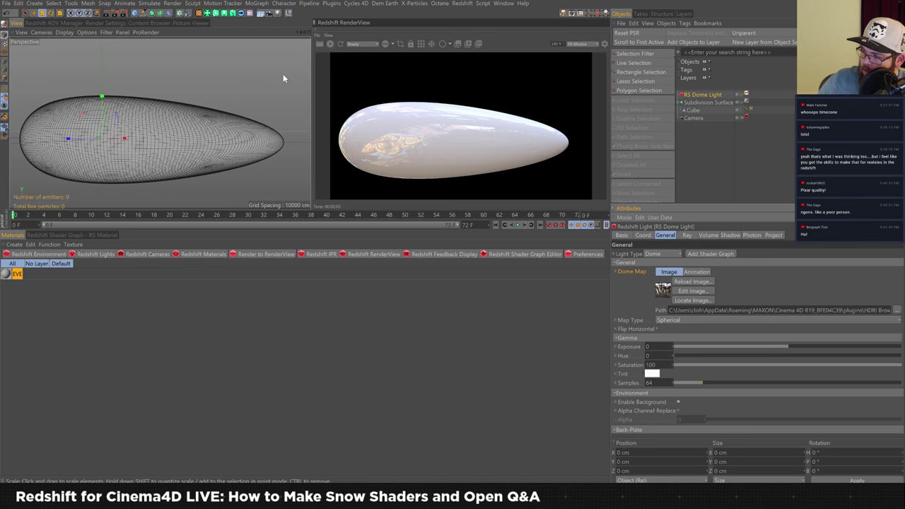
pyautogui.click(17, 273)
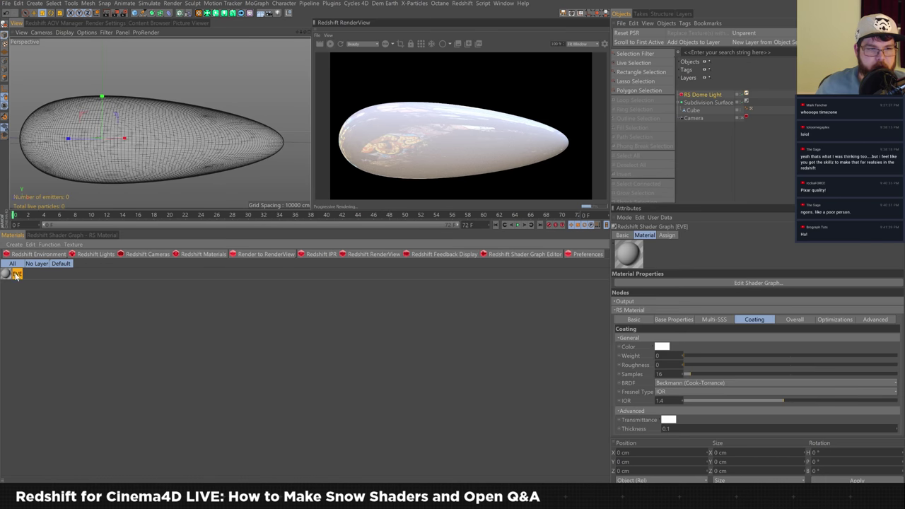
pyautogui.doubleClick(17, 274)
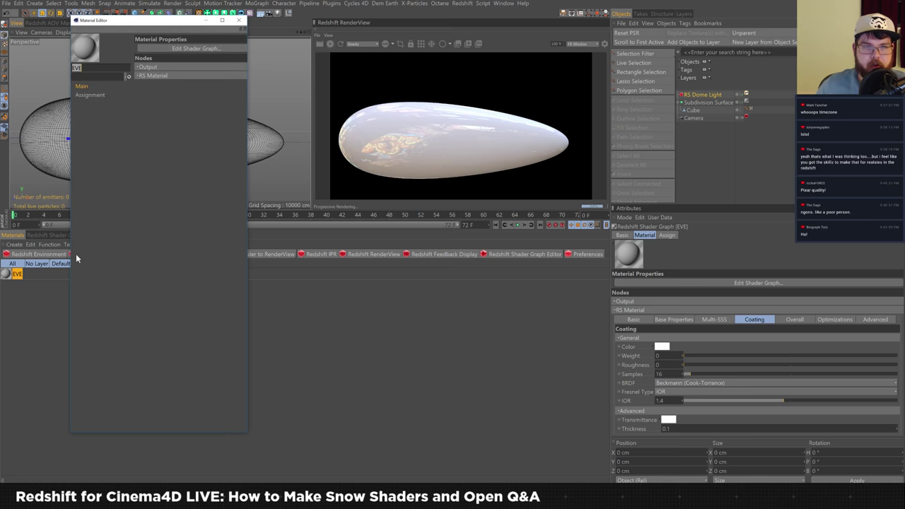
# Step: Set EVE's Reflection Roughness to 0.4, testing 0.2 before settling back on 0.4
pyautogui.click(137, 75)
pyautogui.moveTo(248, 152); pyautogui.dragTo(334, 148)
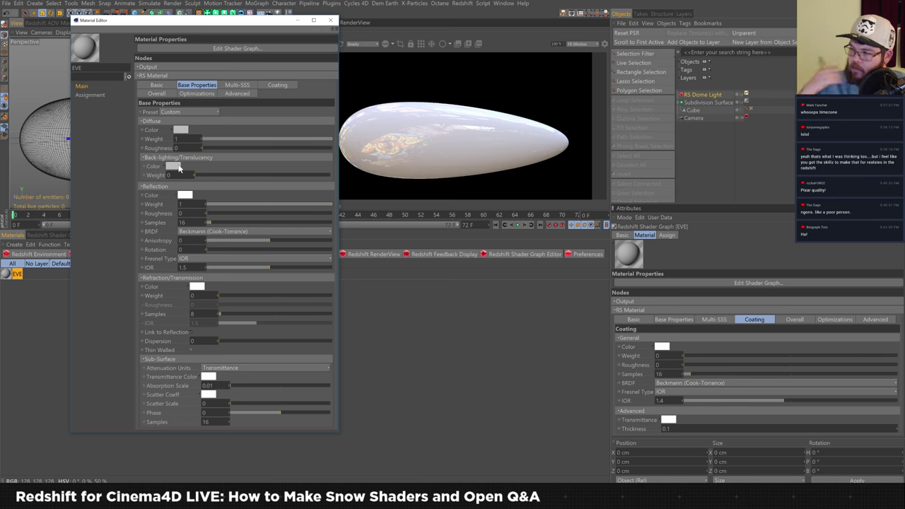
pyautogui.moveTo(179, 166)
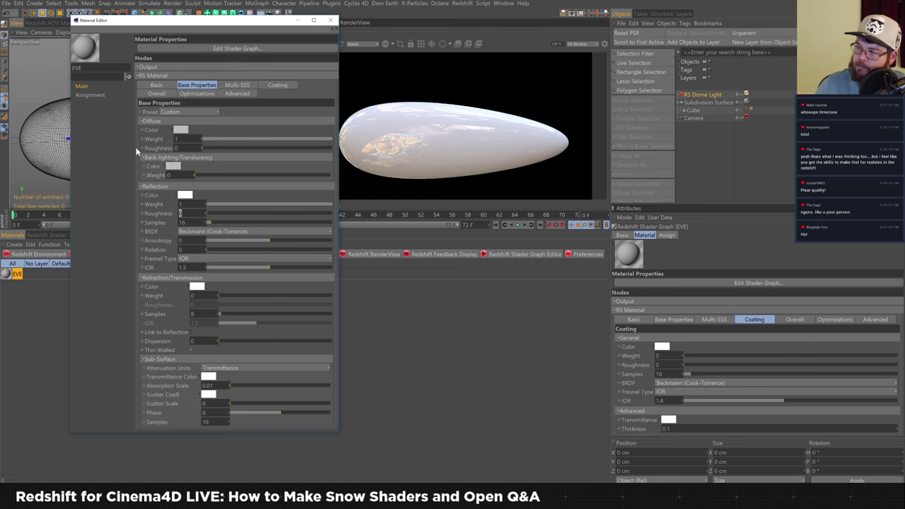
pyautogui.write('4')
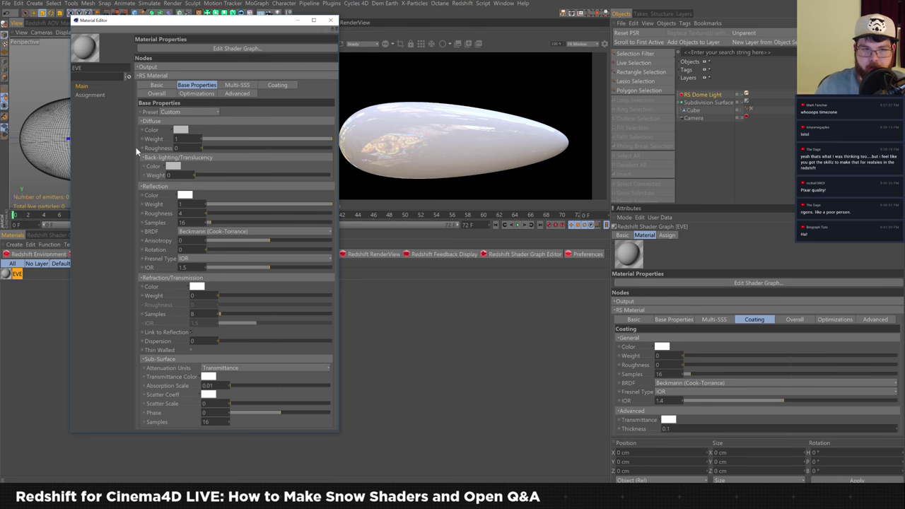
pyautogui.press('BackSpace')
pyautogui.write('0.4')
pyautogui.press('Return')
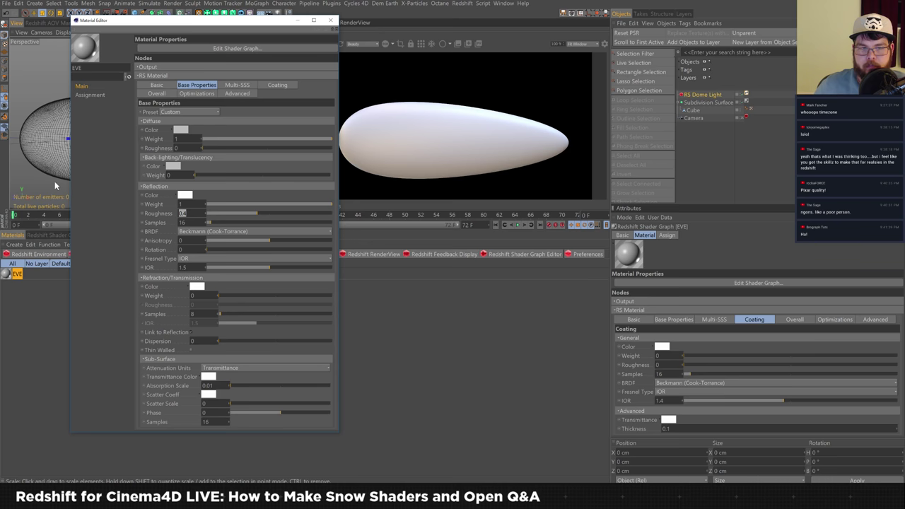
pyautogui.press('BackSpace')
pyautogui.write('0.2')
pyautogui.press('Return')
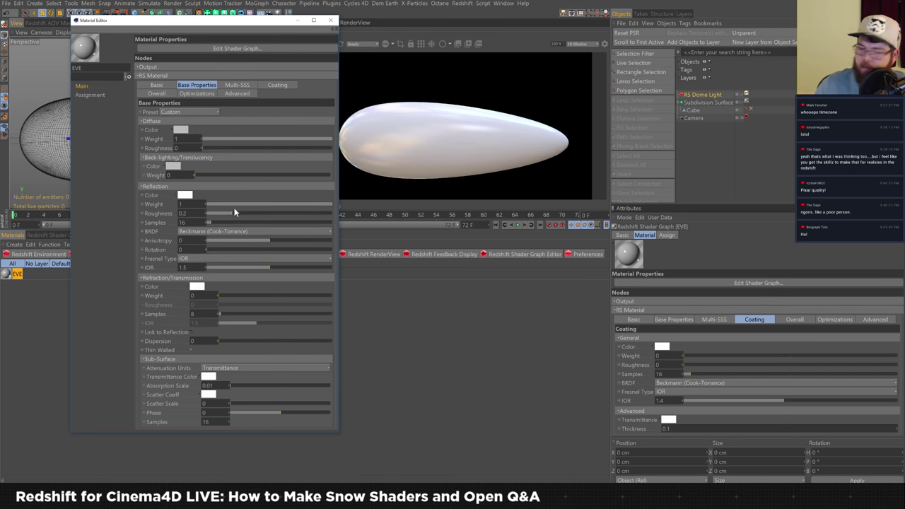
pyautogui.write('0.4')
pyautogui.press('Return')
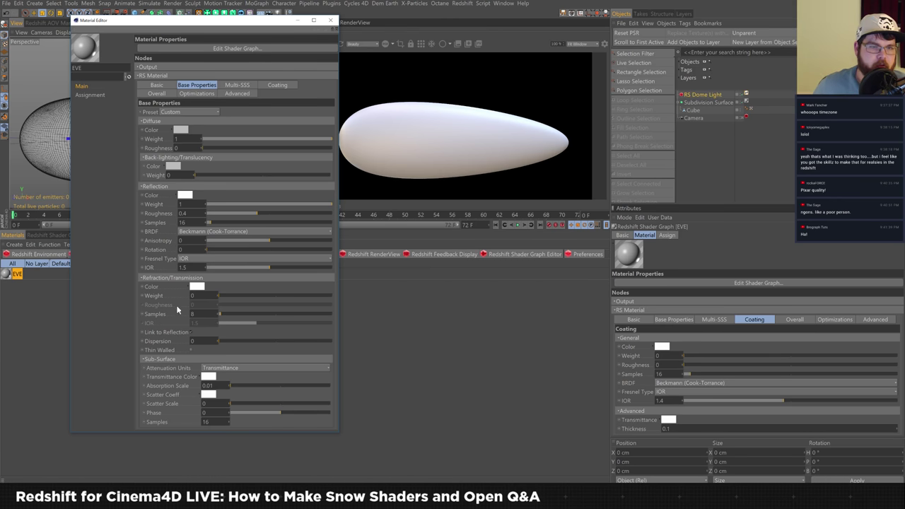
# Step: Tint EVE's Multi-SSS Layer 1 colour a pale blue-white with about 19% saturation
pyautogui.click(143, 278)
pyautogui.click(141, 187)
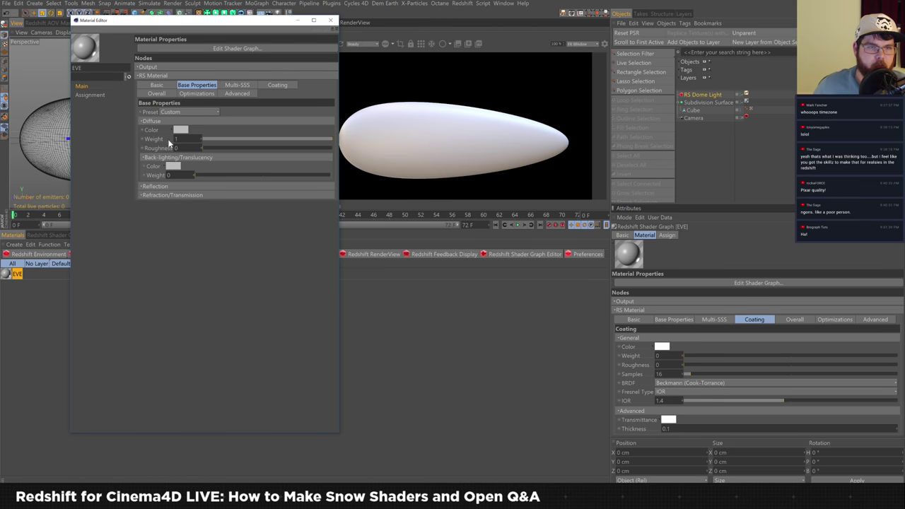
pyautogui.click(241, 85)
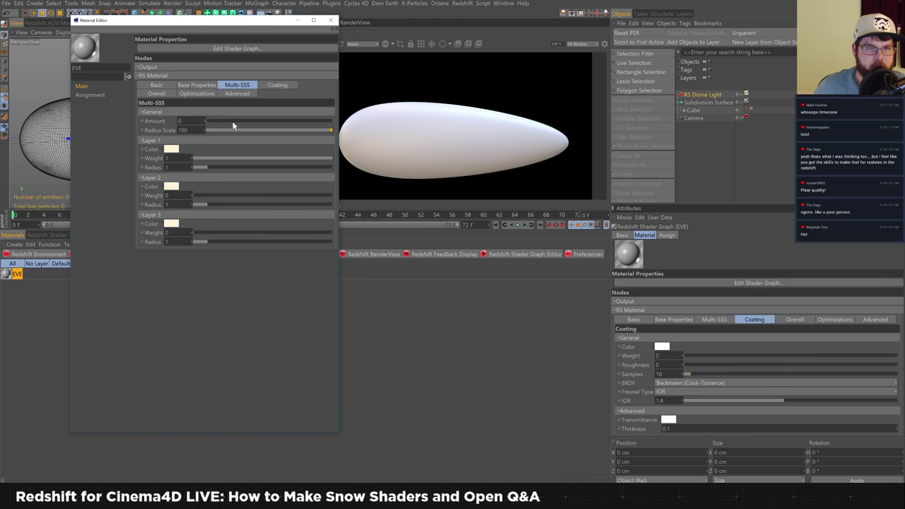
pyautogui.click(171, 149)
pyautogui.click(199, 161)
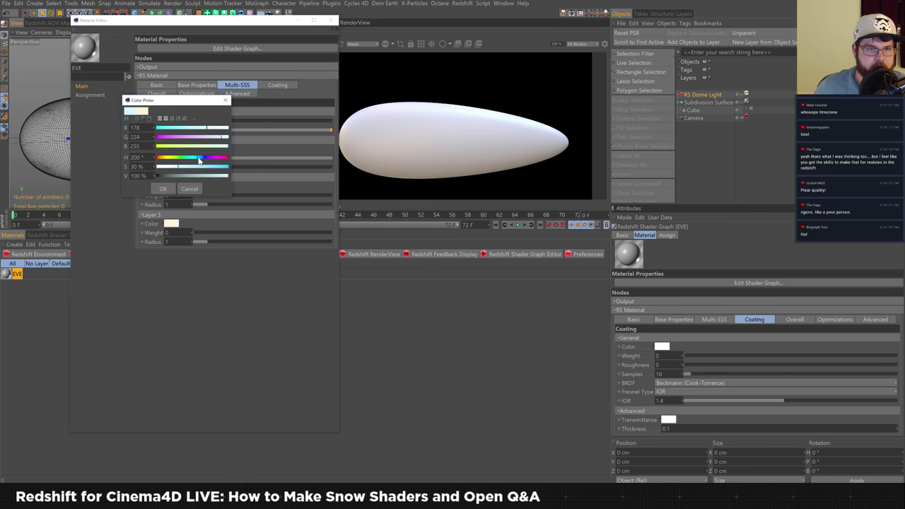
pyautogui.click(190, 158)
pyautogui.click(171, 169)
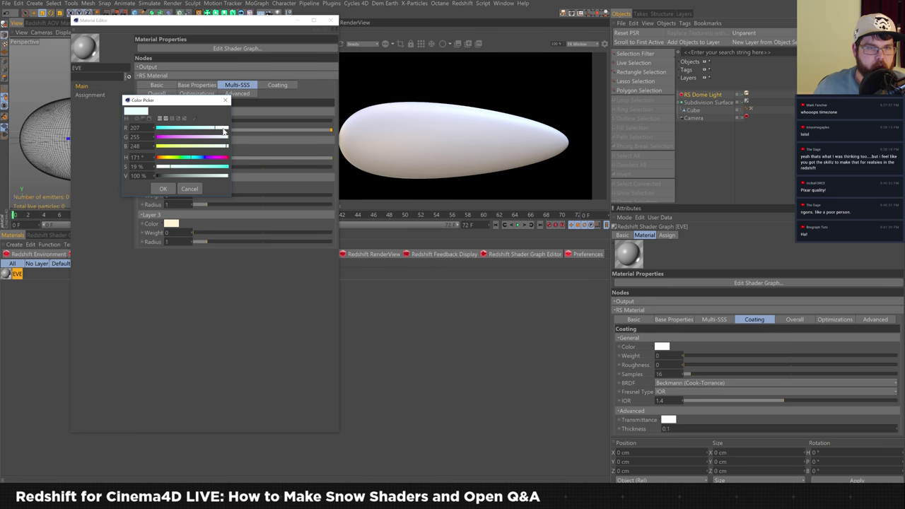
pyautogui.moveTo(217, 129); pyautogui.dragTo(216, 135)
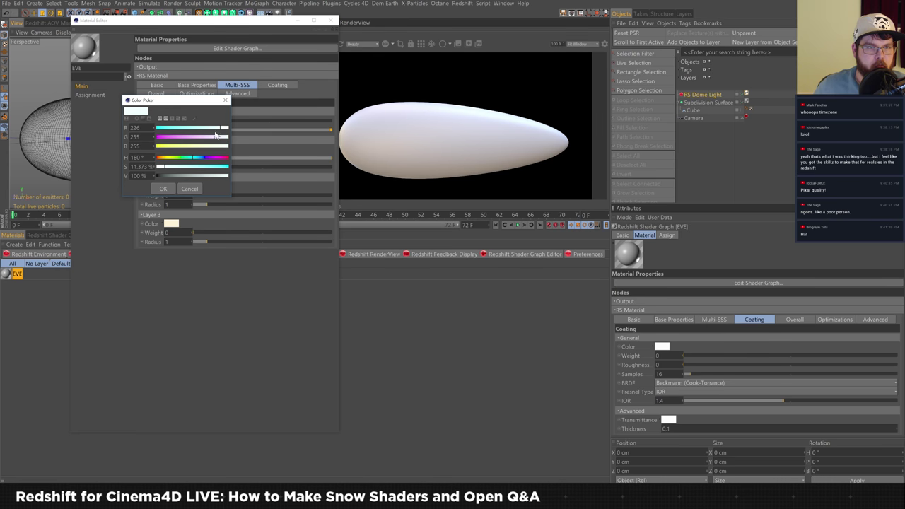
pyautogui.click(168, 190)
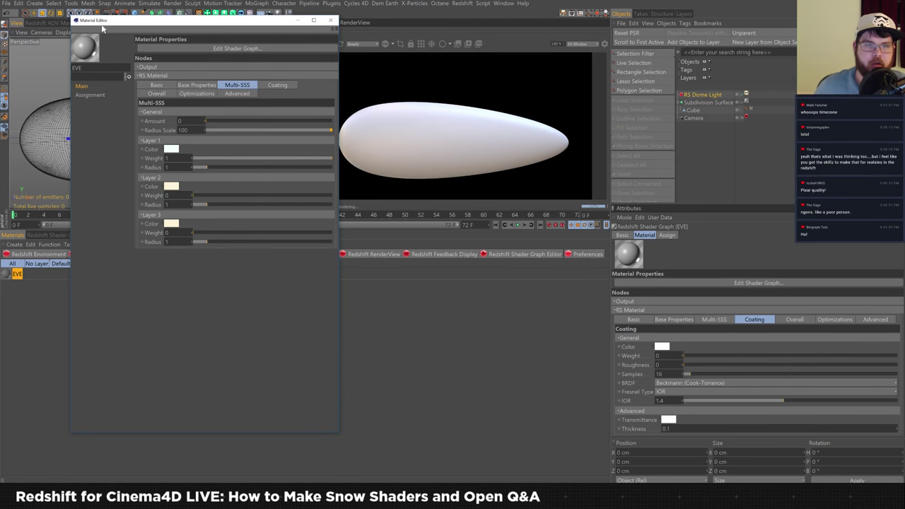
# Step: Raise the Multi-SSS Amount to 1 and move the Material Editor off the render
pyautogui.moveTo(300, 122); pyautogui.dragTo(332, 122)
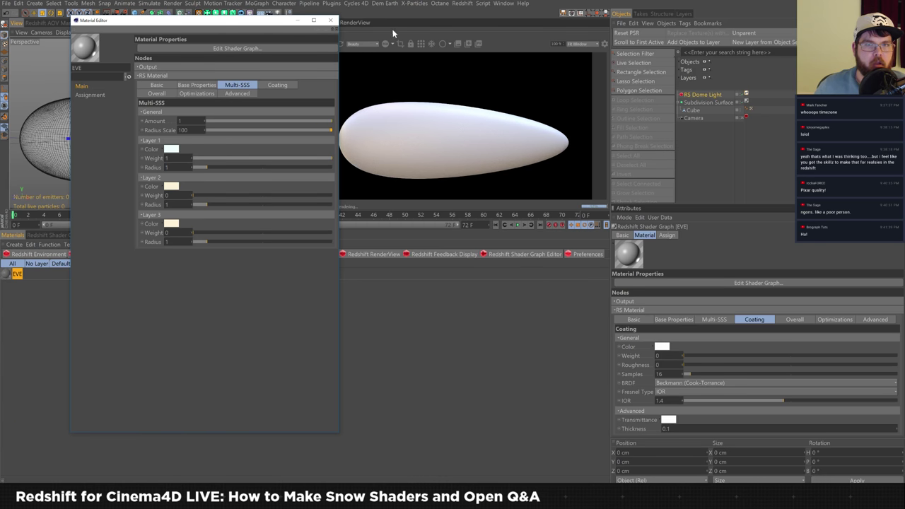
pyautogui.click(420, 44)
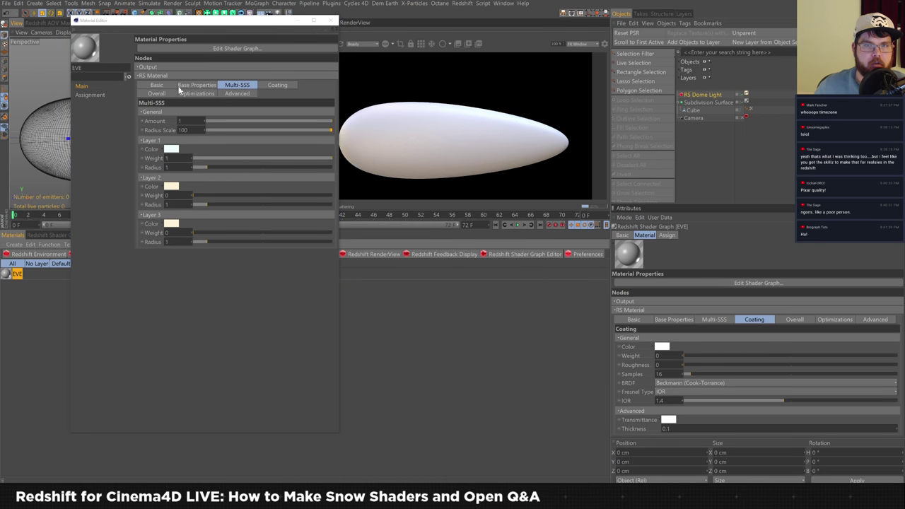
pyautogui.moveTo(227, 30); pyautogui.dragTo(187, 36)
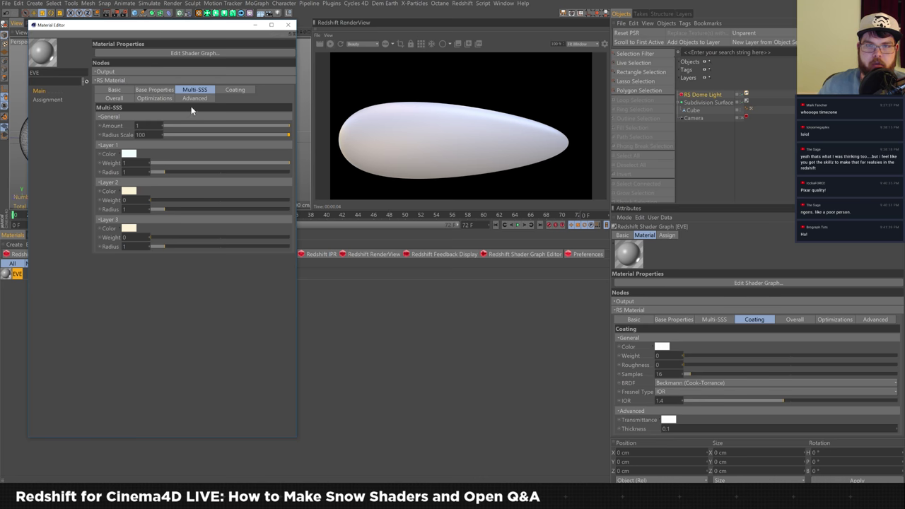
# Step: Set EVE's Reflection Weight to 0.5 and Diffuse Roughness to 0.1
pyautogui.click(161, 91)
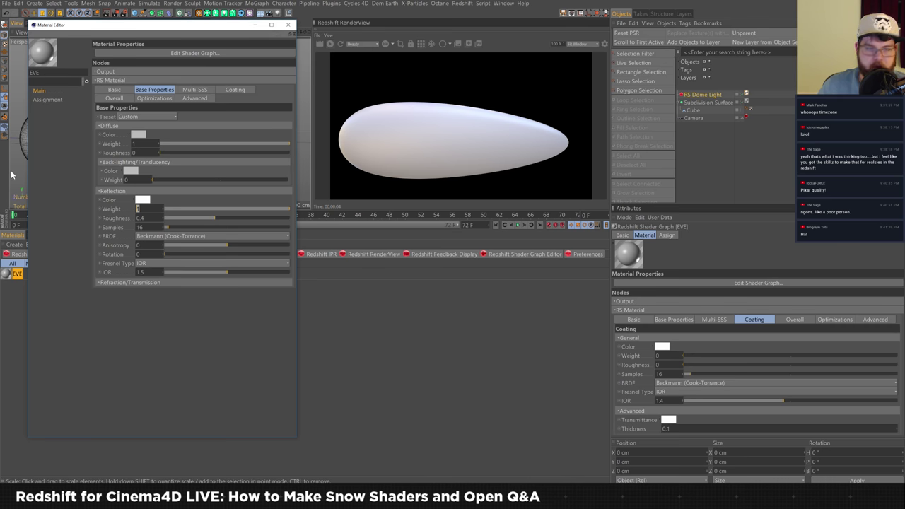
pyautogui.press('Return')
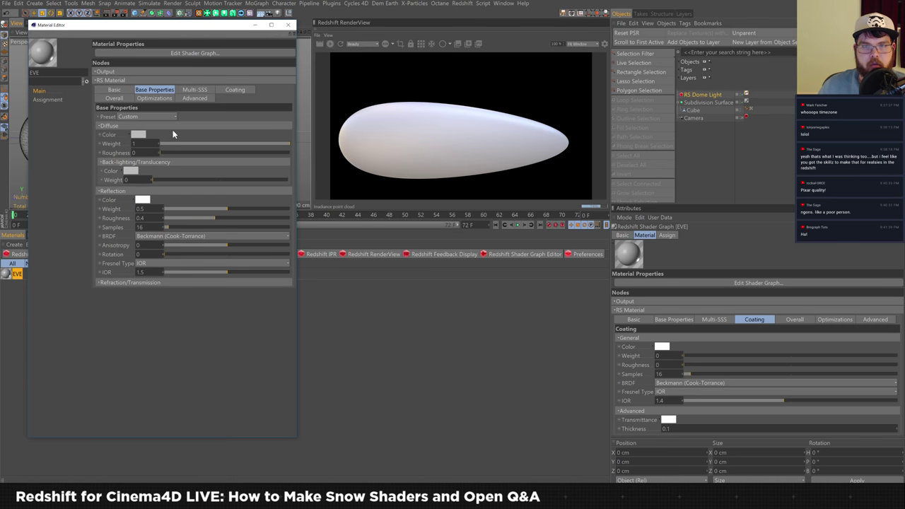
pyautogui.moveTo(170, 153); pyautogui.dragTo(172, 153)
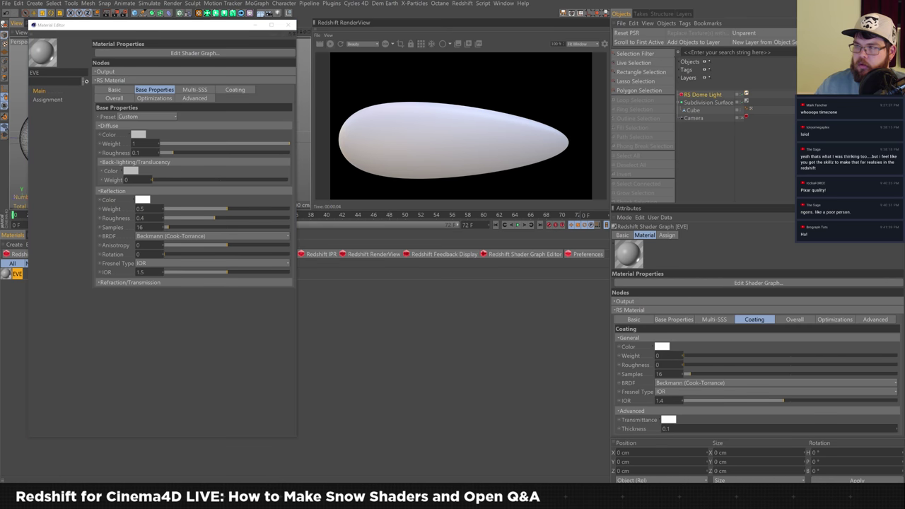
pyautogui.moveTo(904, 49); pyautogui.dragTo(566, 116)
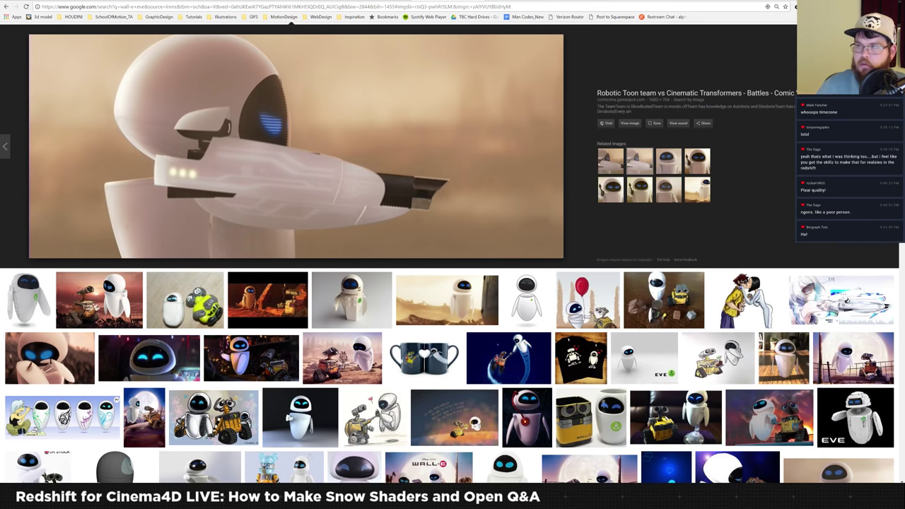
# Step: Check the EVE reference in Chrome, then return to Cinema 4D and close the Material Editor
pyautogui.hotkey('alt', 'Tab')
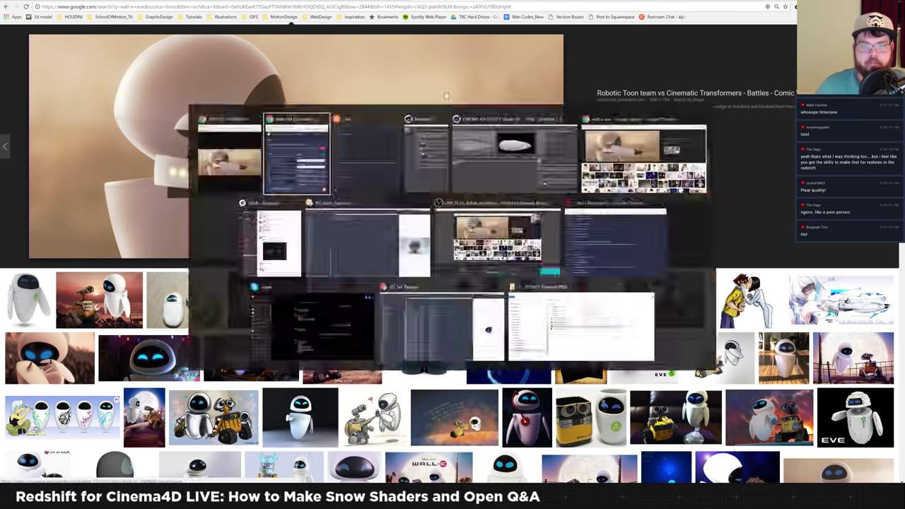
pyautogui.hotkey('alt', 'Tab')
pyautogui.hotkey('alt', 'Tab')
pyautogui.hotkey('alt', 'Tab')
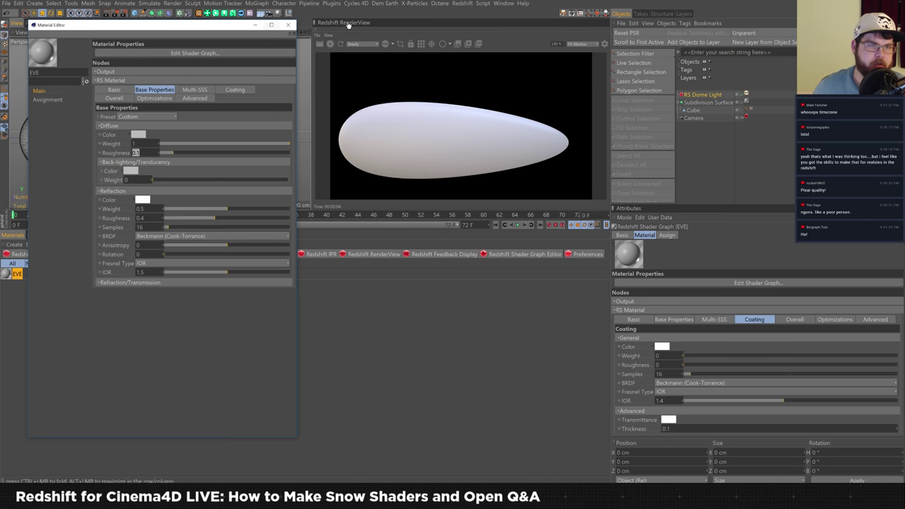
pyautogui.click(288, 25)
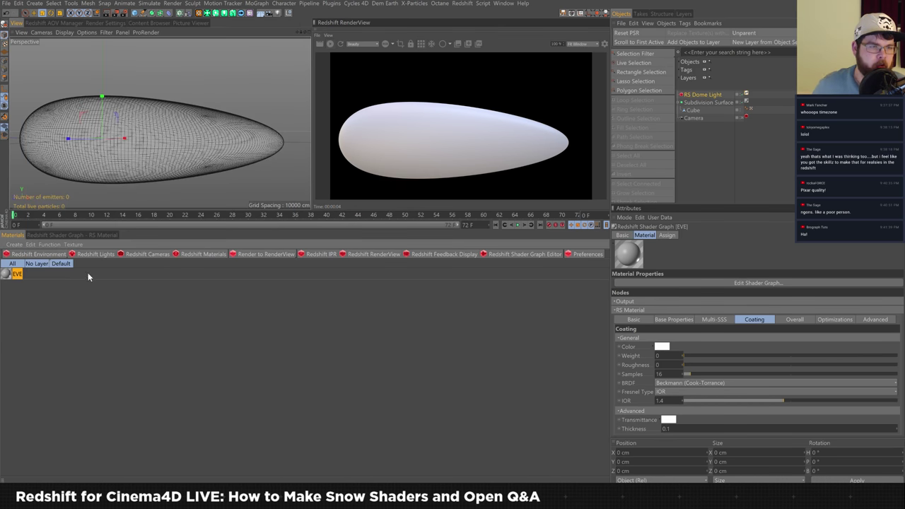
# Step: Open EVE's shader graph, rearrange the Output and RS Material nodes, and add a Material Blender node
pyautogui.click(97, 237)
pyautogui.click(198, 337)
pyautogui.moveTo(200, 338); pyautogui.dragTo(359, 334)
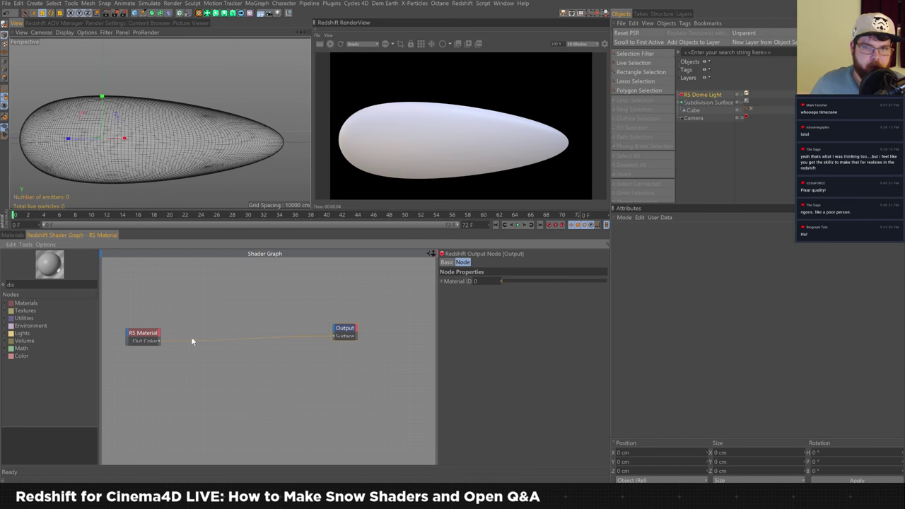
pyautogui.click(170, 337)
pyautogui.moveTo(170, 337); pyautogui.dragTo(190, 332)
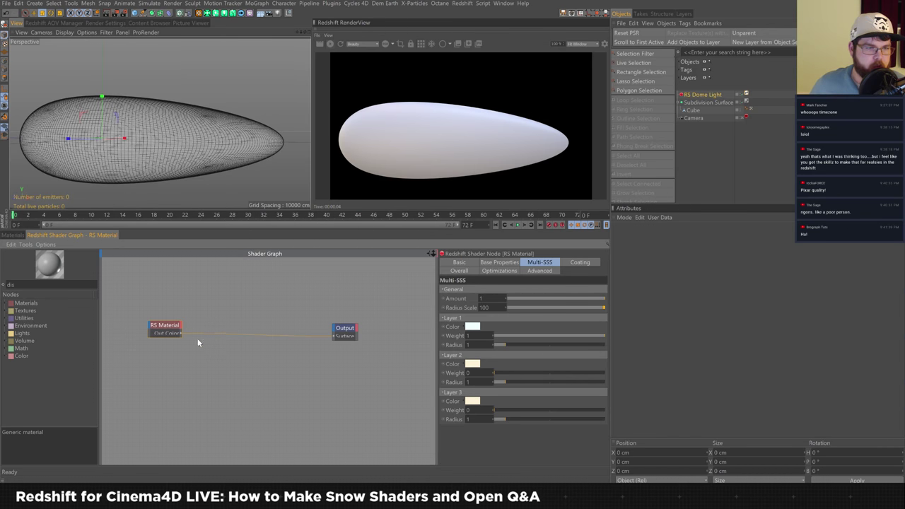
pyautogui.keyDown('ctrl'); pyautogui.moveTo(161, 328); pyautogui.dragTo(163, 357); pyautogui.keyUp('ctrl')
pyautogui.click(160, 329)
pyautogui.doubleClick(11, 284)
pyautogui.write('blend')
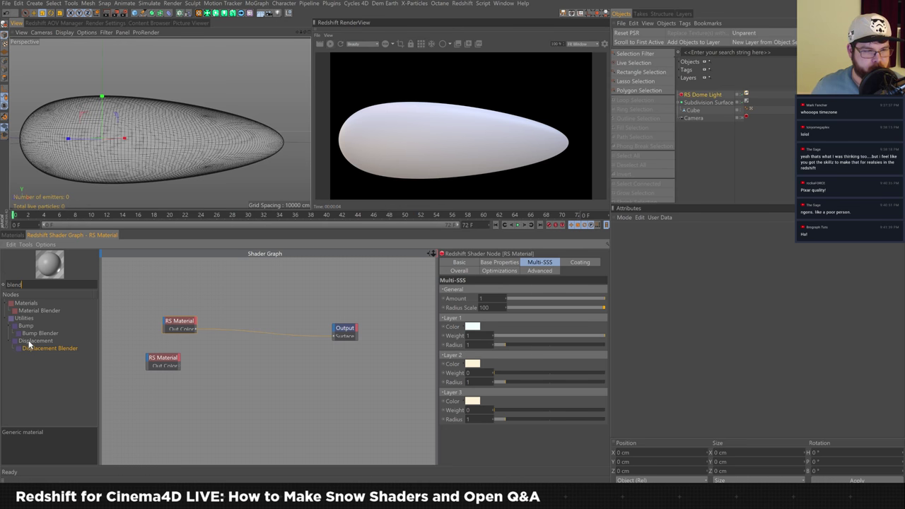
pyautogui.moveTo(41, 316); pyautogui.dragTo(288, 367)
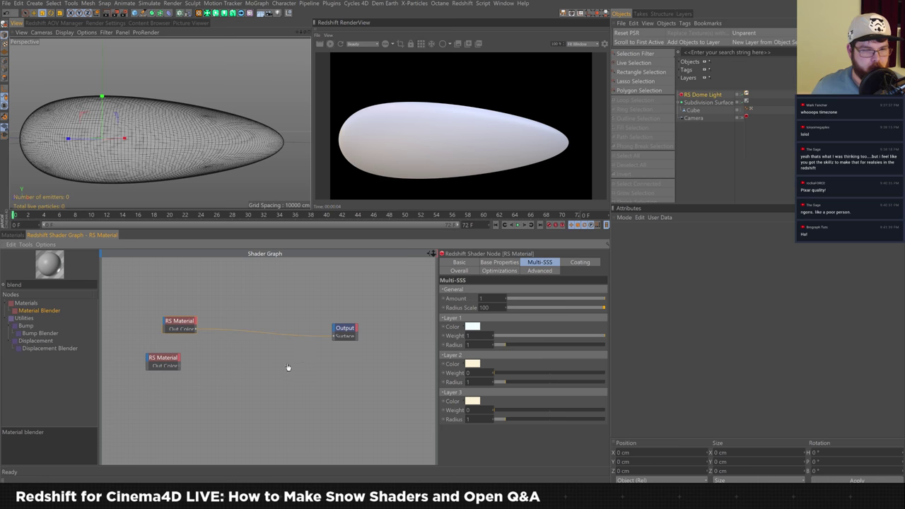
# Step: Add an RS Incandescent node in place of the duplicated RS Material node
pyautogui.click(2, 284)
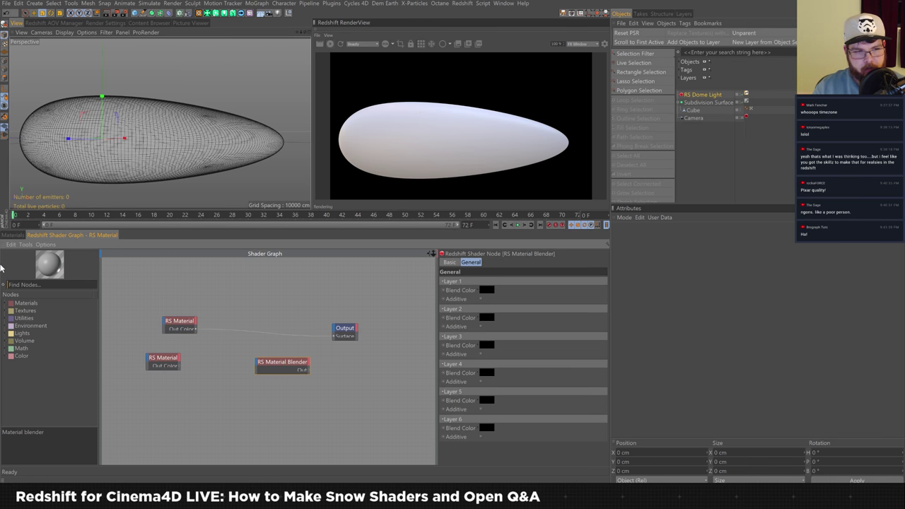
pyautogui.click(10, 310)
pyautogui.click(45, 332)
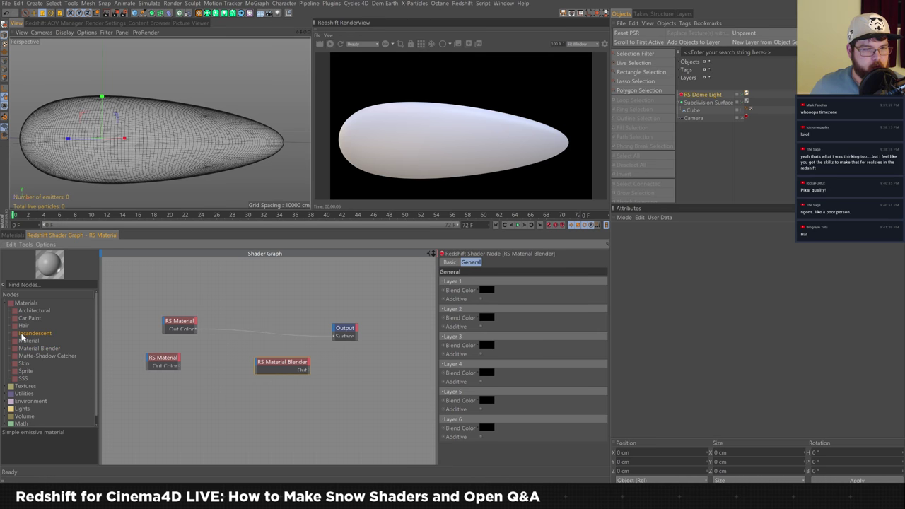
pyautogui.moveTo(24, 336); pyautogui.dragTo(166, 386)
pyautogui.click(165, 355)
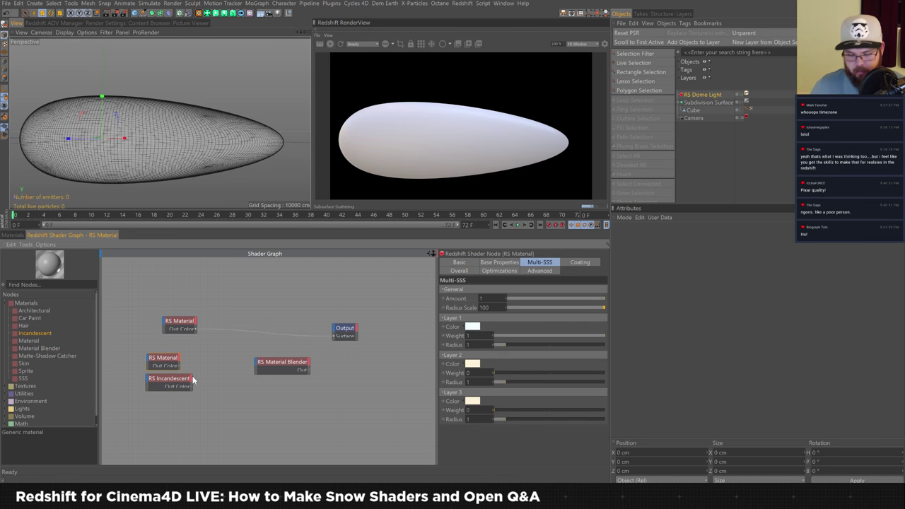
pyautogui.press('Delete')
pyautogui.moveTo(183, 380); pyautogui.dragTo(198, 329)
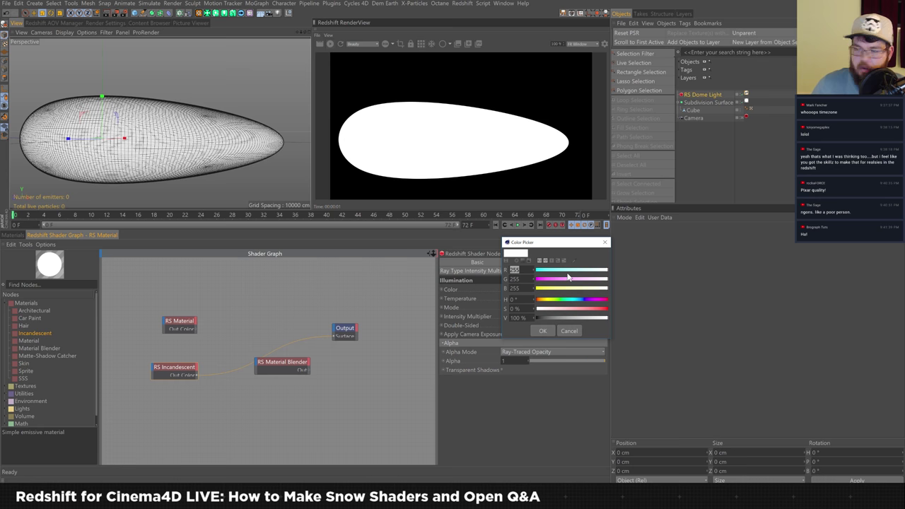
# Step: Make the Incandescent glow a saturated cyan (24/196/196) and raise Intensity Multiplier to 5
pyautogui.moveTo(569, 275)
pyautogui.mouseDown()
pyautogui.moveTo(585, 273)
pyautogui.moveTo(569, 273)
pyautogui.mouseUp()
pyautogui.click(544, 331)
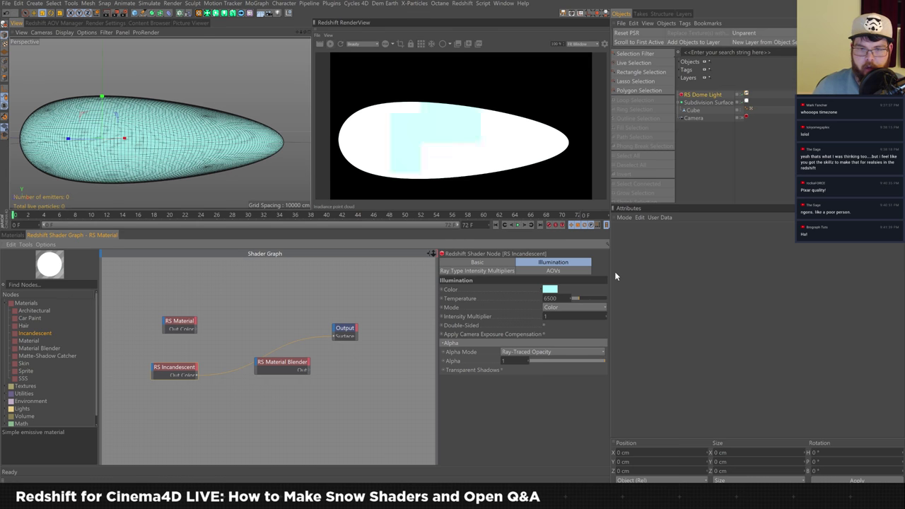
pyautogui.click(550, 289)
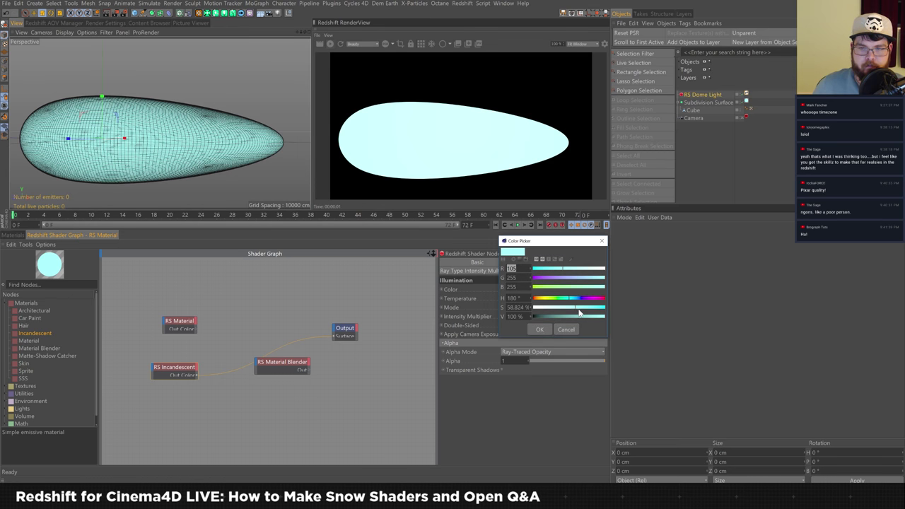
pyautogui.moveTo(592, 321); pyautogui.dragTo(596, 307)
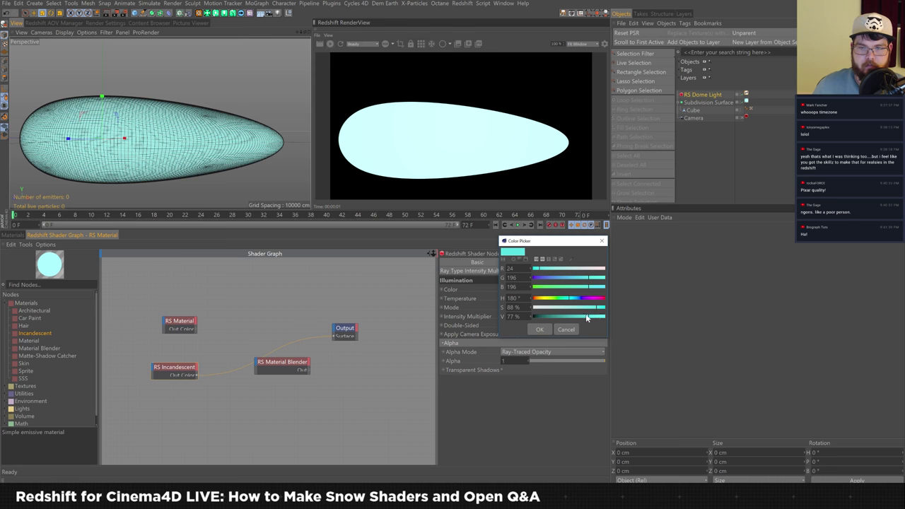
pyautogui.click(566, 329)
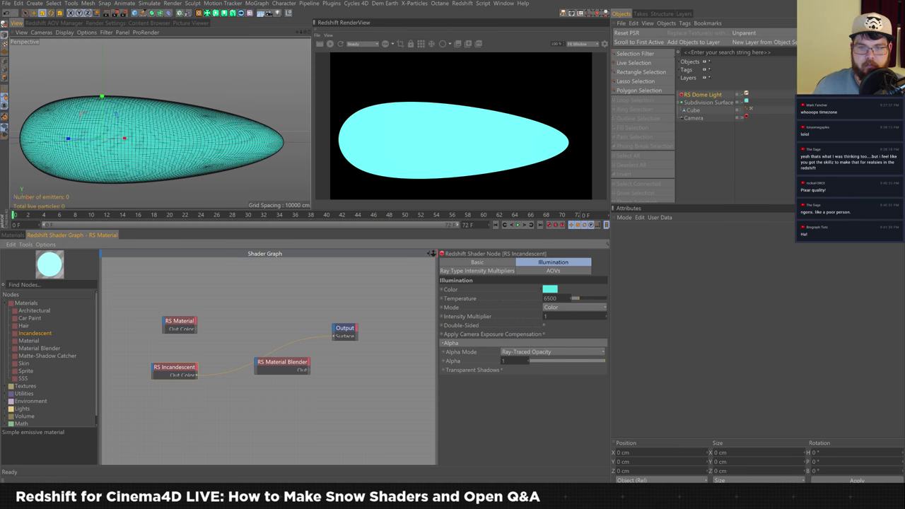
pyautogui.write('2')
pyautogui.press('Return')
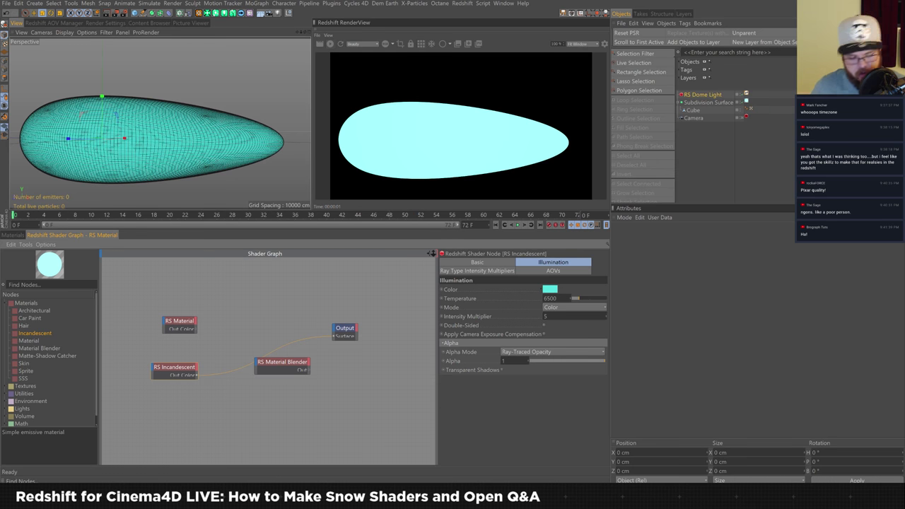
# Step: Add an RS Texture node found by searching 'tex' and browse for its image file
pyautogui.click(71, 285)
pyautogui.write('tex')
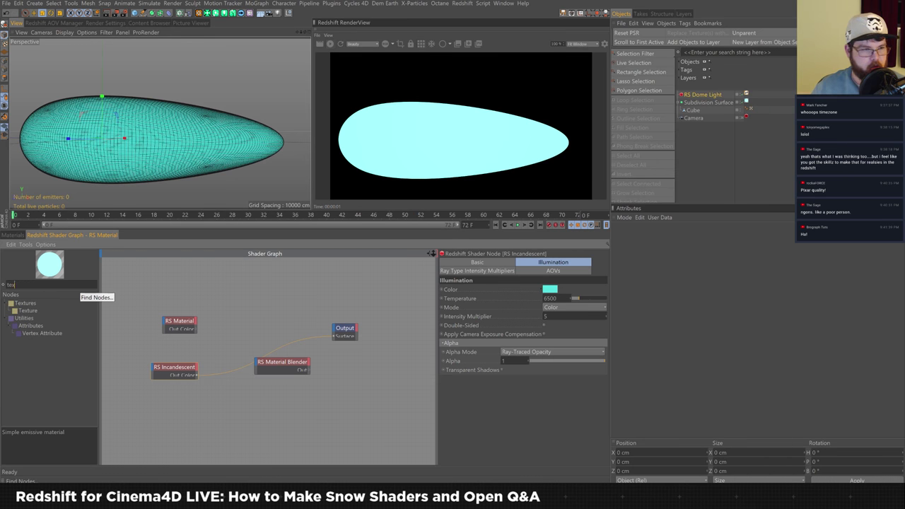
pyautogui.moveTo(29, 310); pyautogui.dragTo(178, 402)
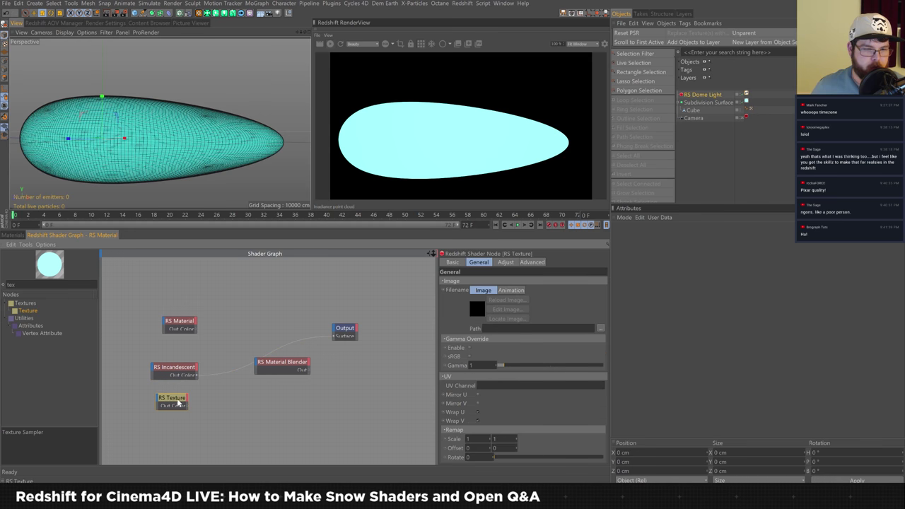
pyautogui.click(600, 328)
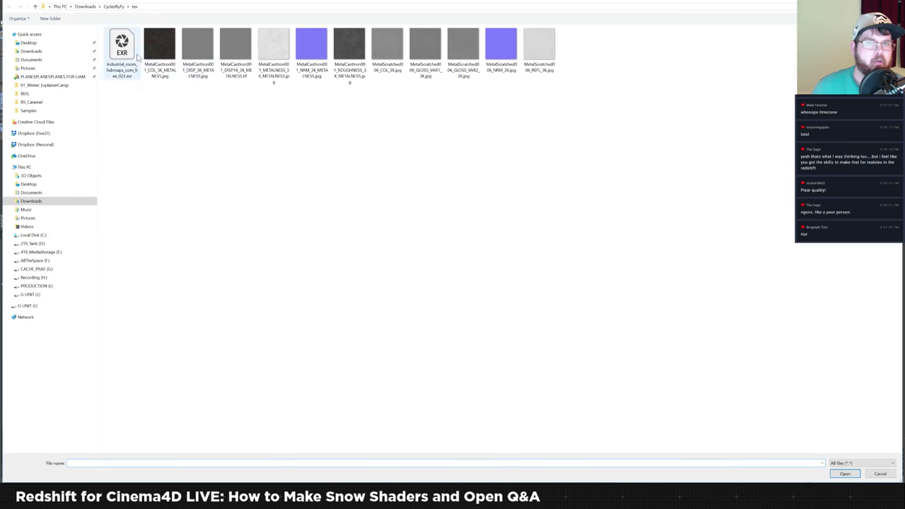
# Step: Navigate E: > 02_3D > _TEXTURES > Techit Pack and load a Techit-BM pattern image
pyautogui.click(43, 253)
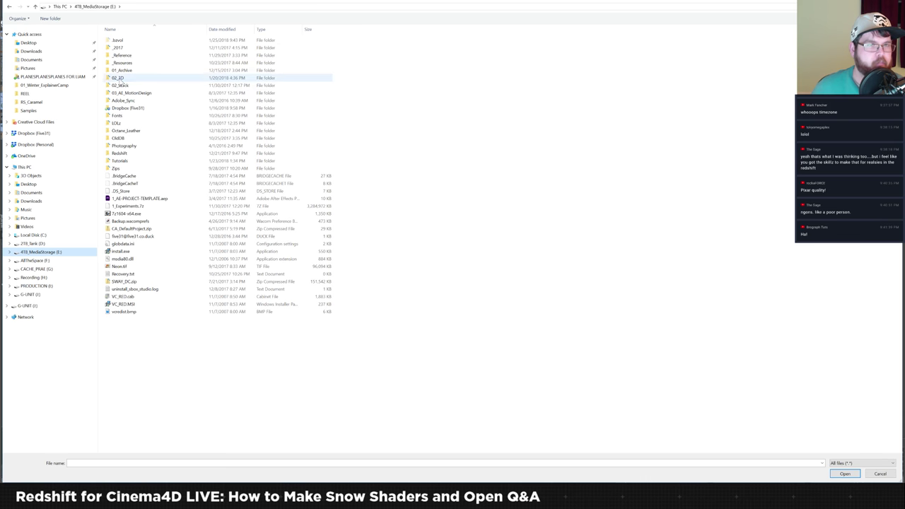
pyautogui.doubleClick(118, 78)
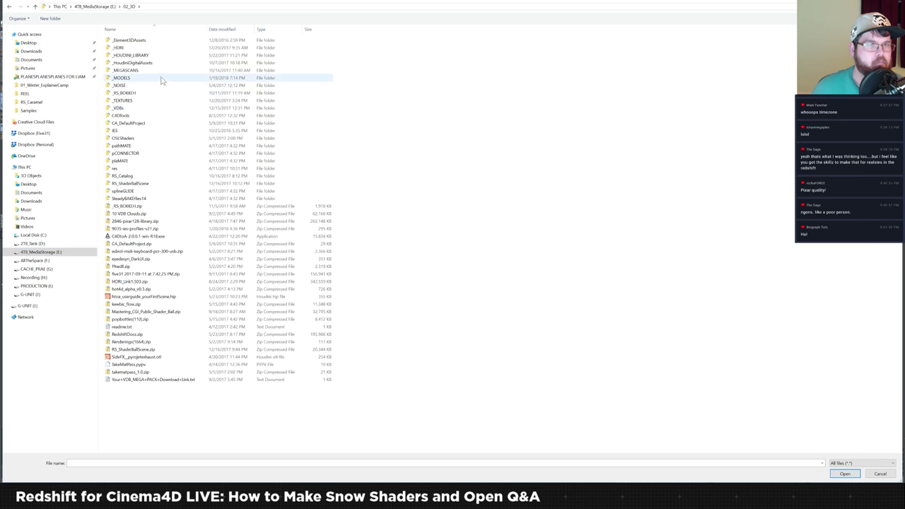
pyautogui.doubleClick(139, 104)
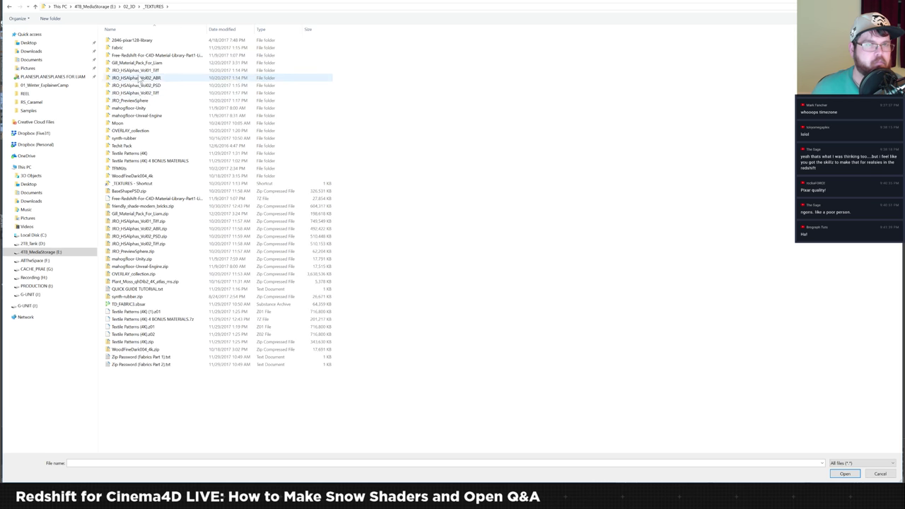
pyautogui.click(162, 146)
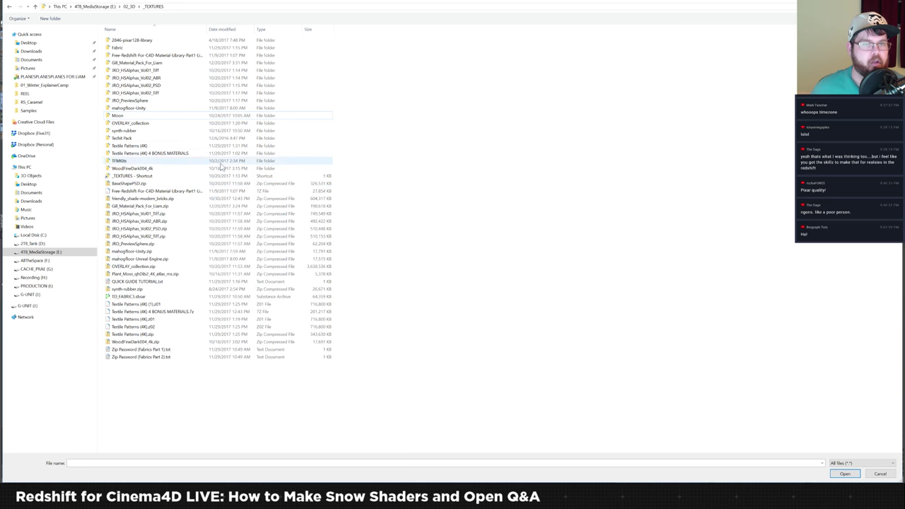
pyautogui.doubleClick(130, 140)
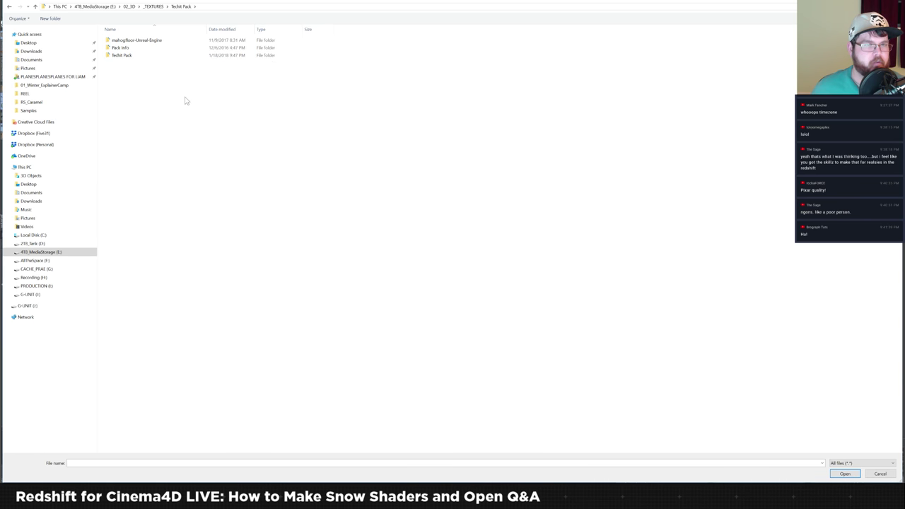
pyautogui.click(151, 41)
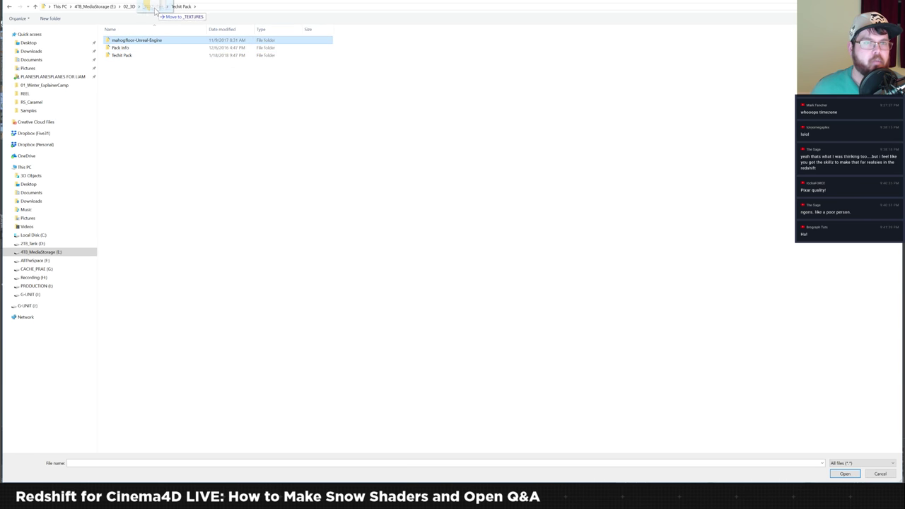
pyautogui.doubleClick(121, 56)
pyautogui.doubleClick(123, 50)
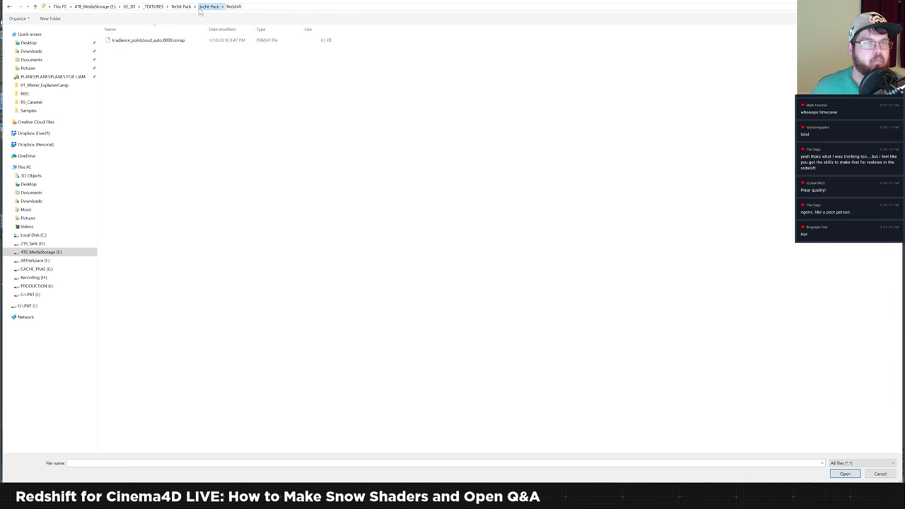
pyautogui.click(208, 7)
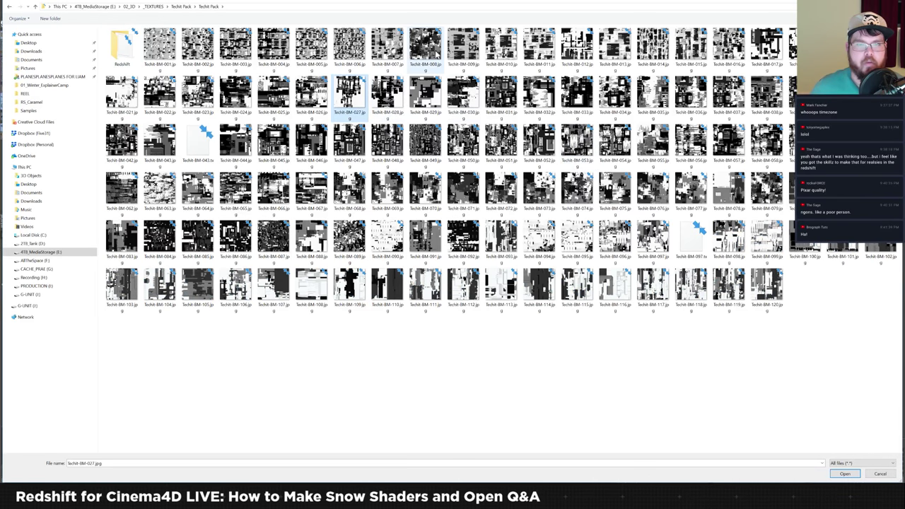
pyautogui.doubleClick(426, 47)
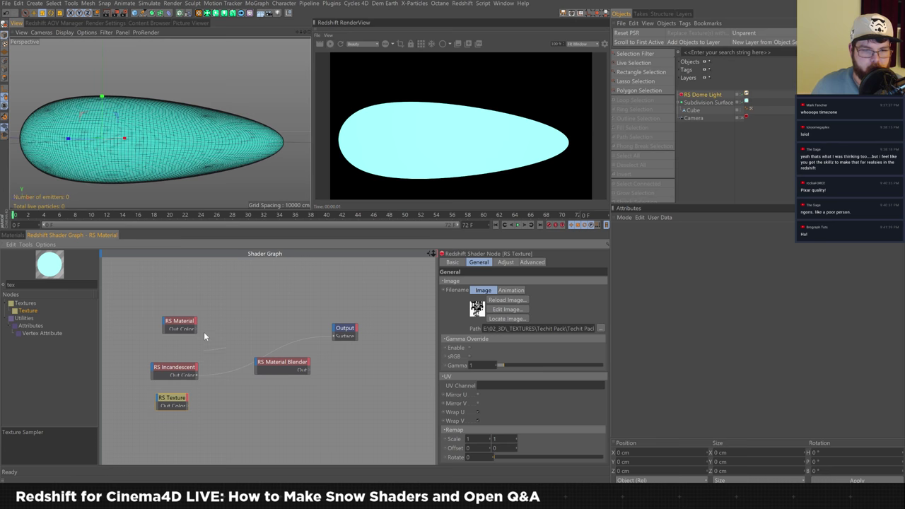
# Step: Wire RS Material to Base Color, RS Incandescent to Layer Color 1, RS Texture to Blend Color 1
pyautogui.moveTo(196, 328); pyautogui.dragTo(258, 371)
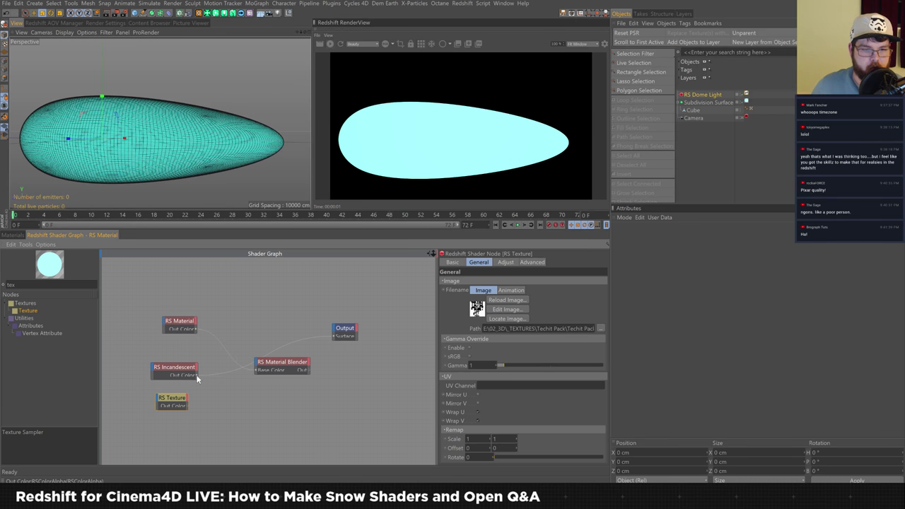
pyautogui.moveTo(258, 367); pyautogui.dragTo(315, 380)
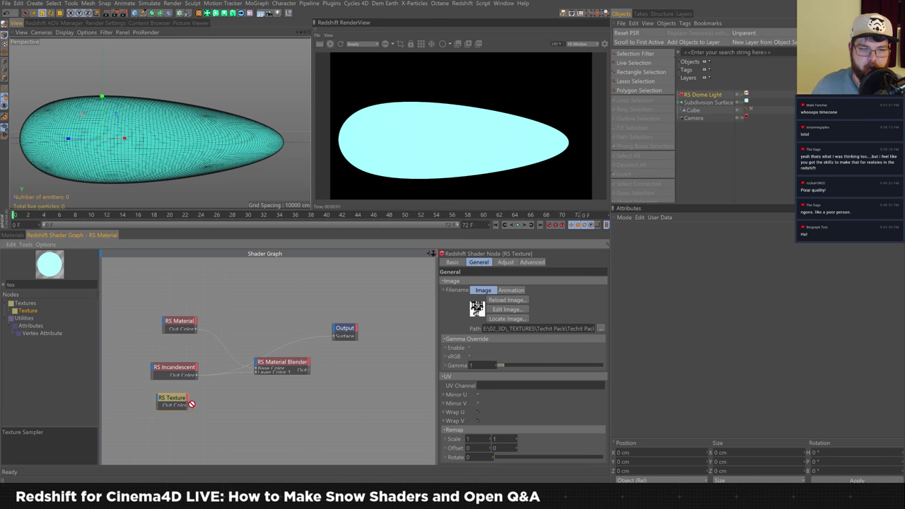
pyautogui.moveTo(245, 376); pyautogui.dragTo(307, 385)
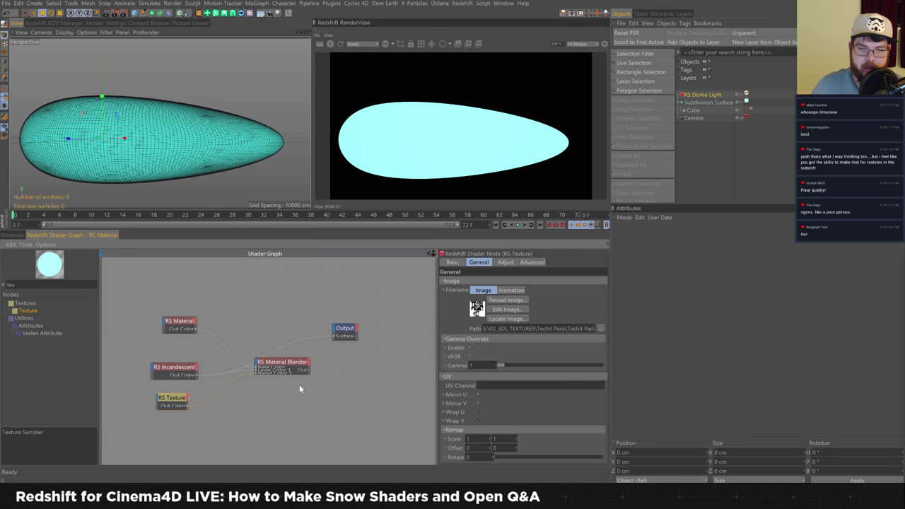
# Step: Rearrange the Incandescent and Texture nodes and inspect the Material Blender's layer settings
pyautogui.moveTo(183, 368); pyautogui.dragTo(192, 432)
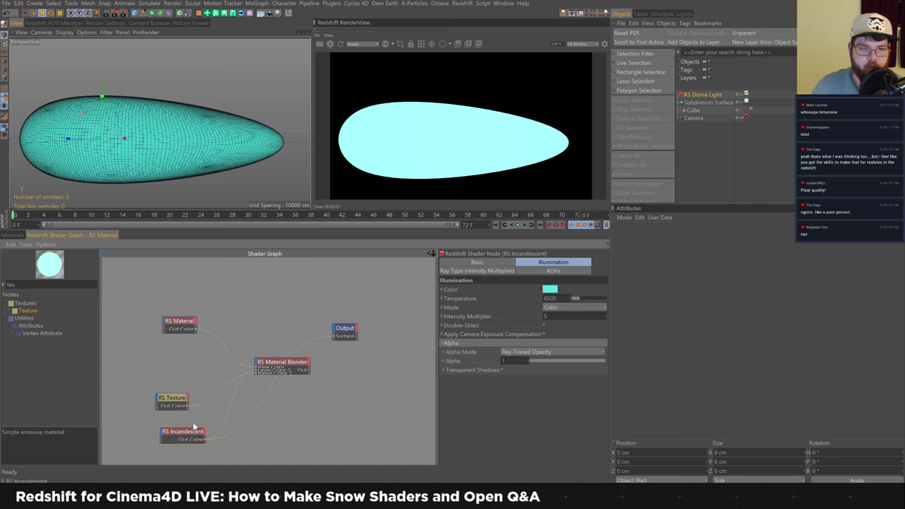
pyautogui.moveTo(177, 400); pyautogui.dragTo(182, 375)
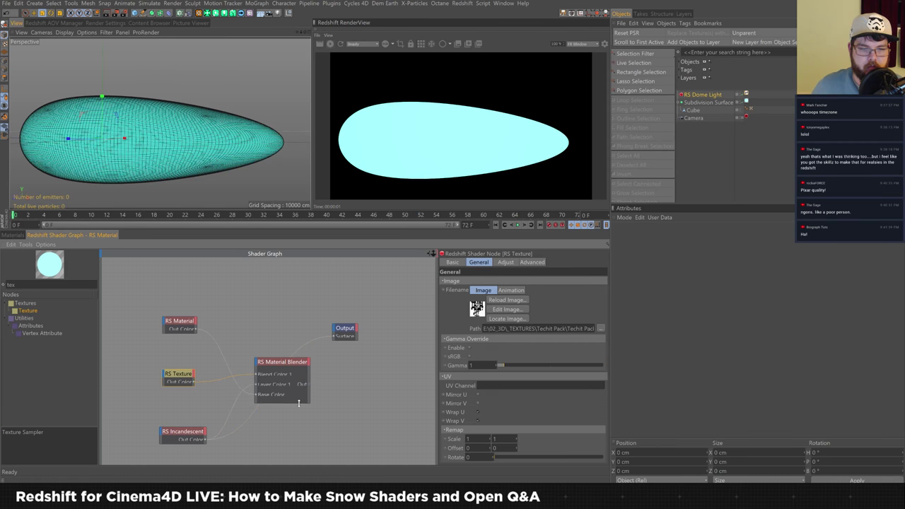
pyautogui.click(280, 386)
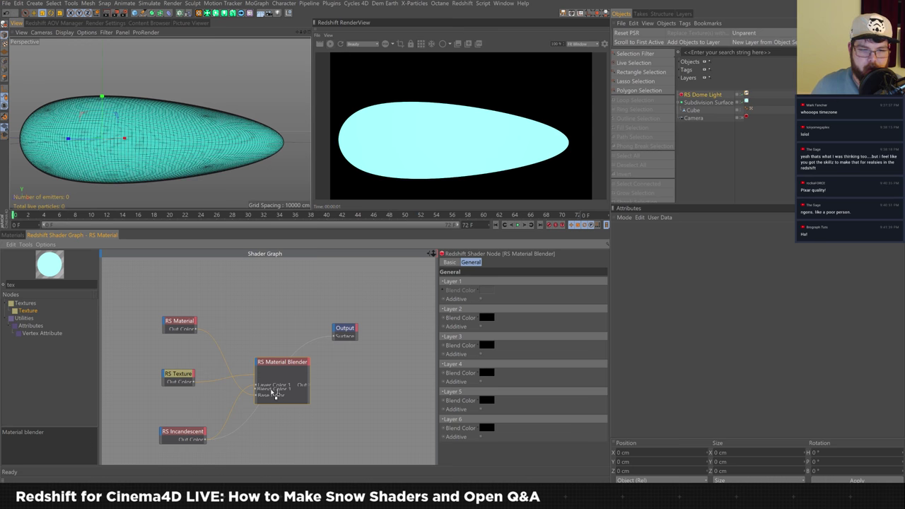
pyautogui.moveTo(185, 380); pyautogui.dragTo(181, 388)
pyautogui.moveTo(181, 434); pyautogui.dragTo(173, 420)
pyautogui.click(293, 399)
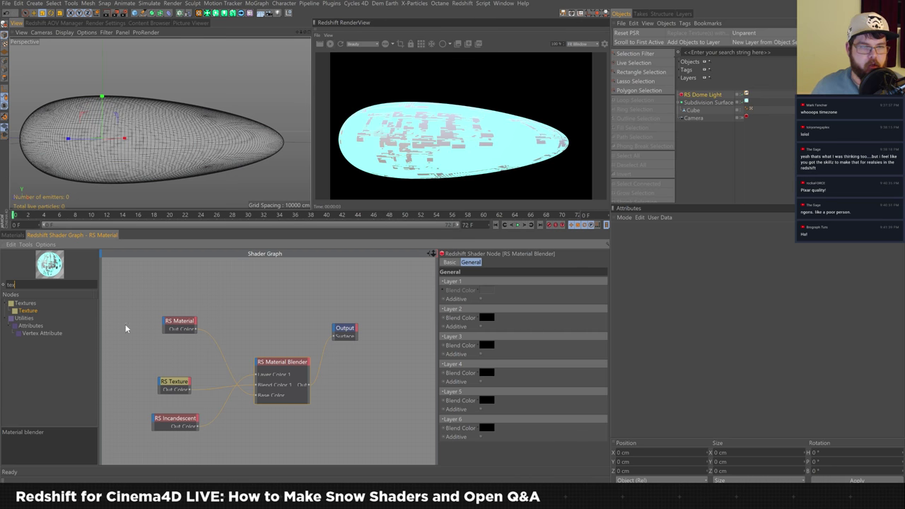
# Step: Insert an RS Color Invert node between RS Texture and Blend Color 1, then search 'ramp'
pyautogui.press('BackSpace')
pyautogui.press('BackSpace')
pyautogui.press('BackSpace')
pyautogui.write('inv')
pyautogui.moveTo(53, 345); pyautogui.dragTo(135, 381)
pyautogui.click(177, 386)
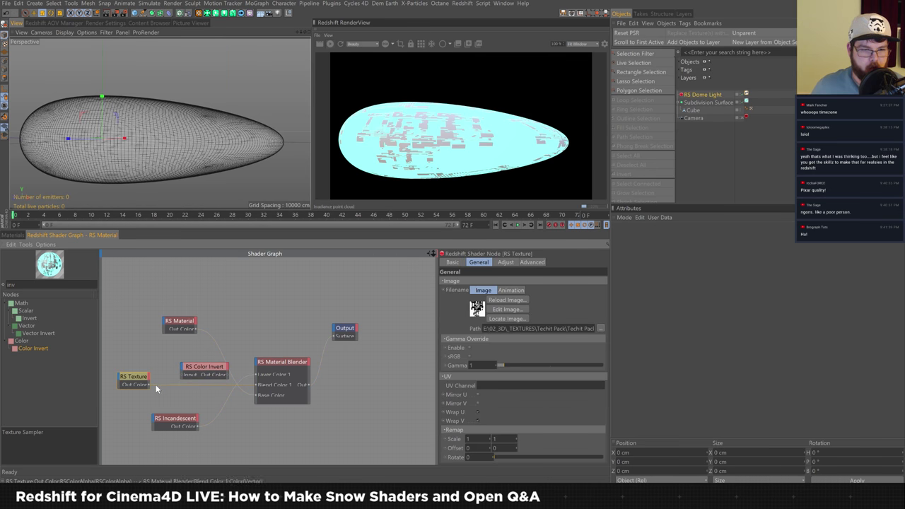
pyautogui.click(201, 373)
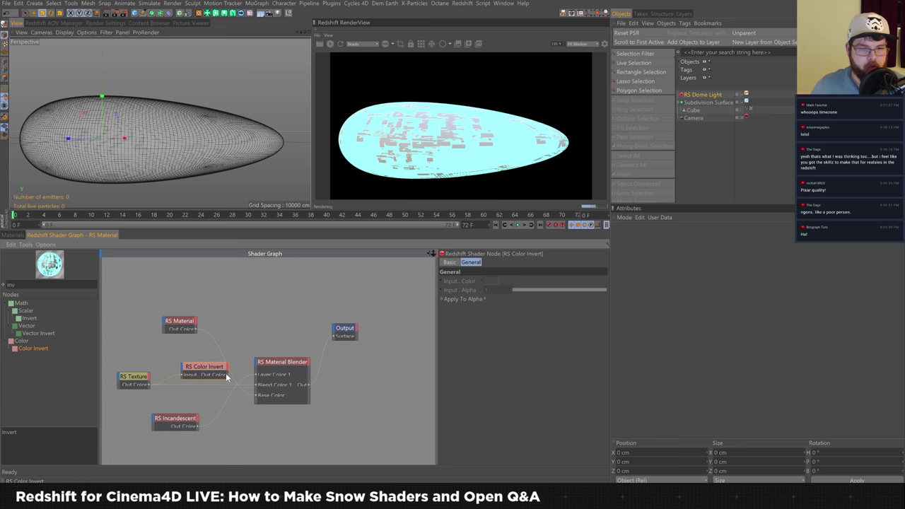
pyautogui.moveTo(227, 377); pyautogui.dragTo(259, 389)
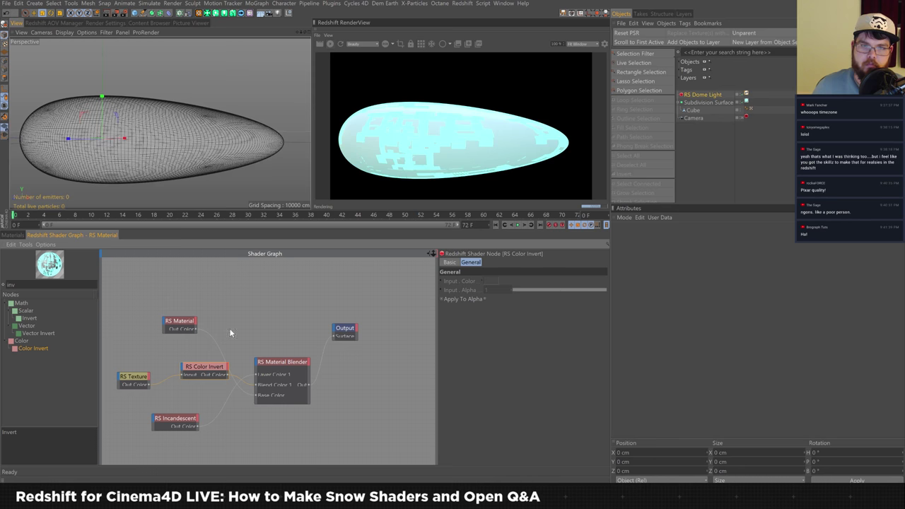
pyautogui.moveTo(204, 366); pyautogui.dragTo(187, 377)
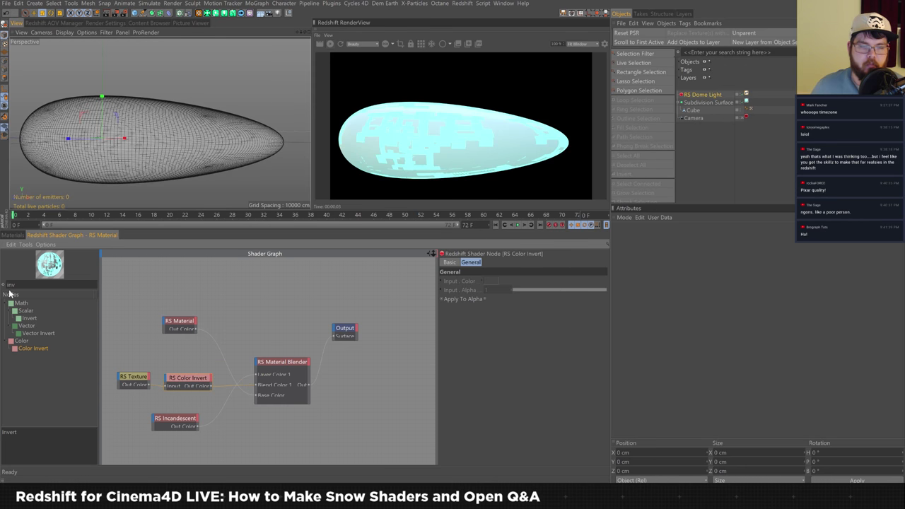
pyautogui.doubleClick(11, 284)
pyautogui.write('ramp')
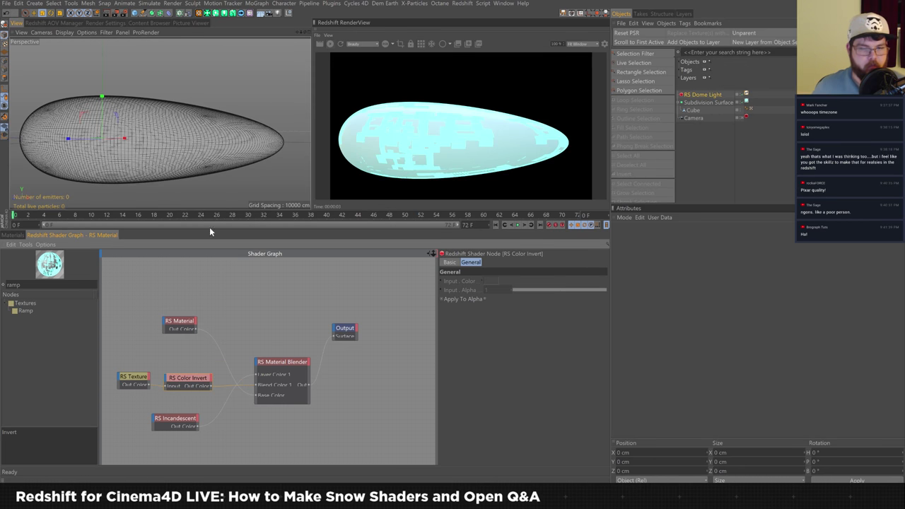
# Step: Add an RS Ramp wired into Blend Color 1 and set its Source to Alt
pyautogui.moveTo(25, 312); pyautogui.dragTo(123, 384)
pyautogui.moveTo(205, 385); pyautogui.dragTo(185, 385)
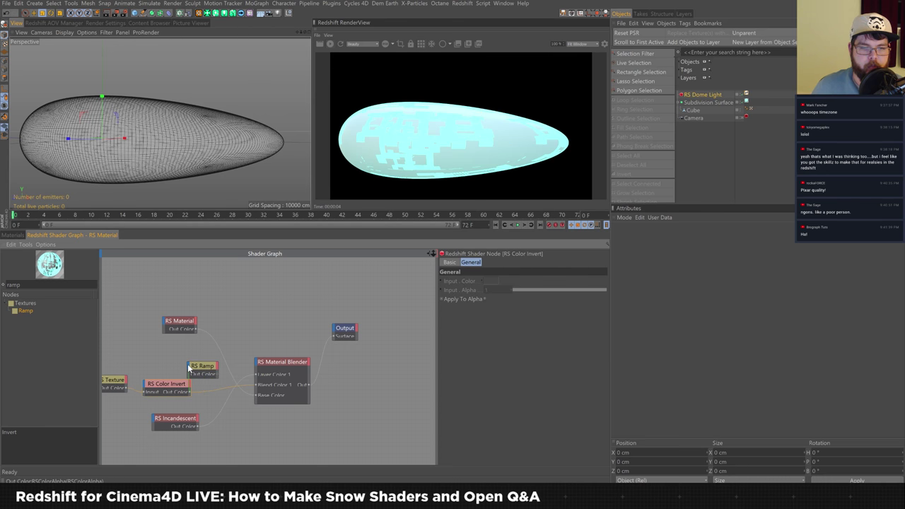
pyautogui.moveTo(214, 378)
pyautogui.mouseDown()
pyautogui.moveTo(262, 388)
pyautogui.moveTo(217, 378)
pyautogui.mouseUp()
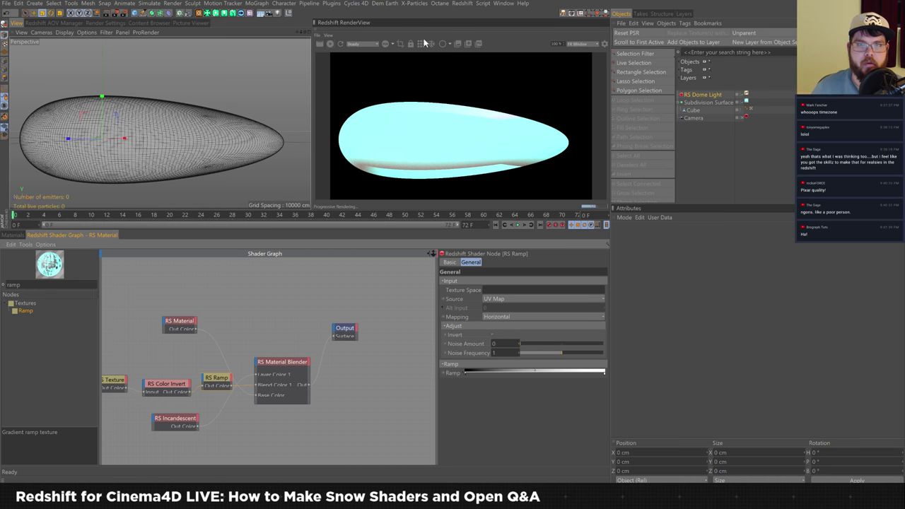
pyautogui.click(509, 300)
pyautogui.click(509, 316)
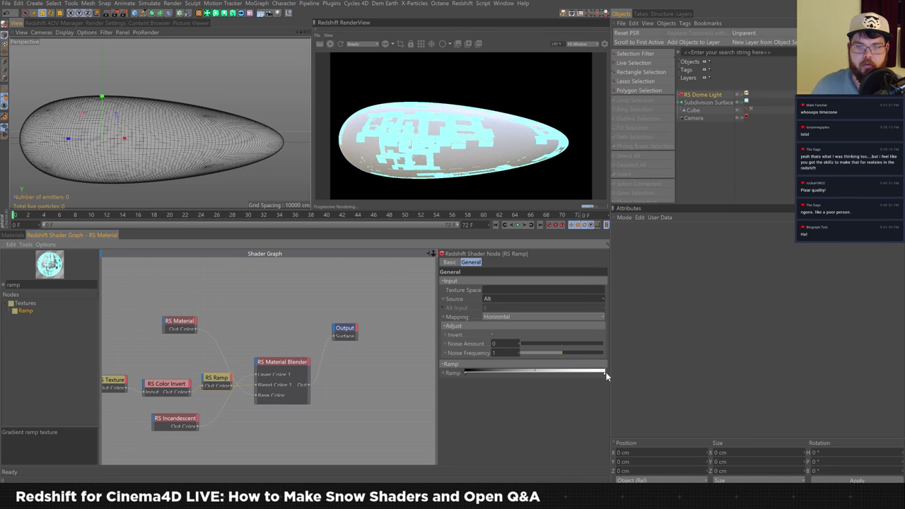
# Step: Move the ramp's end knots inward and darken the right knot to about 42% grey
pyautogui.moveTo(606, 376)
pyautogui.mouseDown()
pyautogui.moveTo(511, 375)
pyautogui.moveTo(616, 376)
pyautogui.mouseUp()
pyautogui.moveTo(463, 377); pyautogui.dragTo(551, 374)
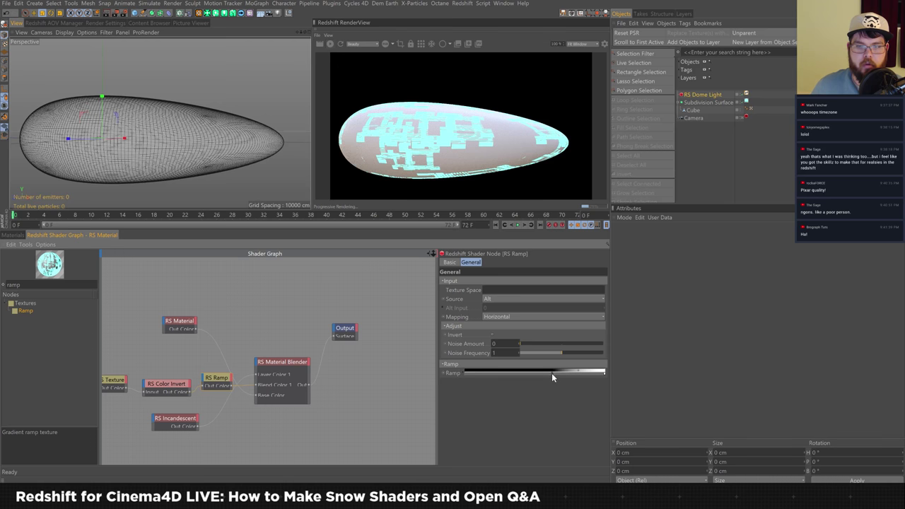
pyautogui.doubleClick(604, 375)
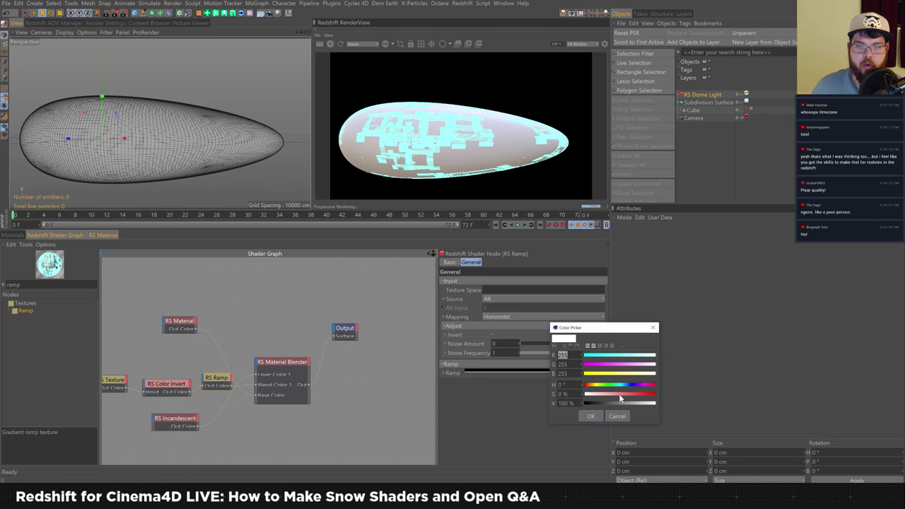
pyautogui.moveTo(643, 404); pyautogui.dragTo(614, 403)
pyautogui.click(563, 403)
pyautogui.press('Return')
pyautogui.click(591, 416)
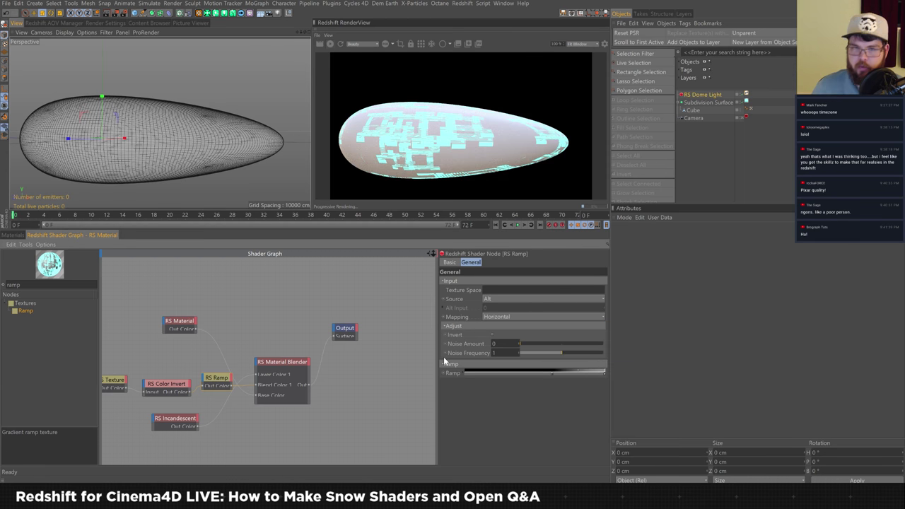
pyautogui.doubleClick(604, 374)
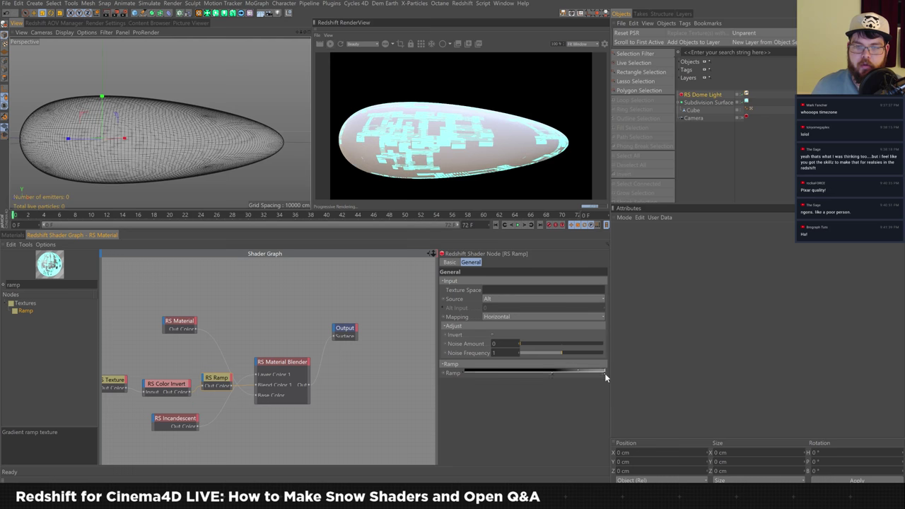
pyautogui.click(590, 417)
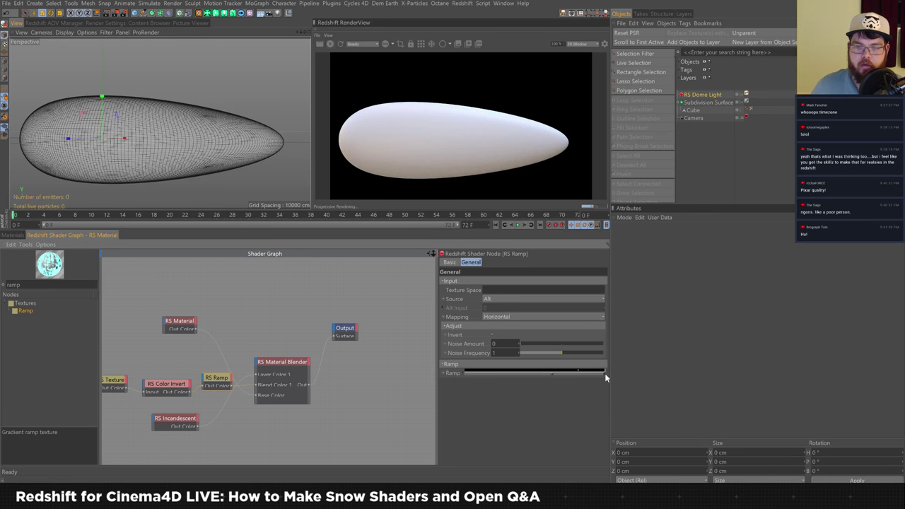
pyautogui.doubleClick(604, 374)
pyautogui.click(590, 416)
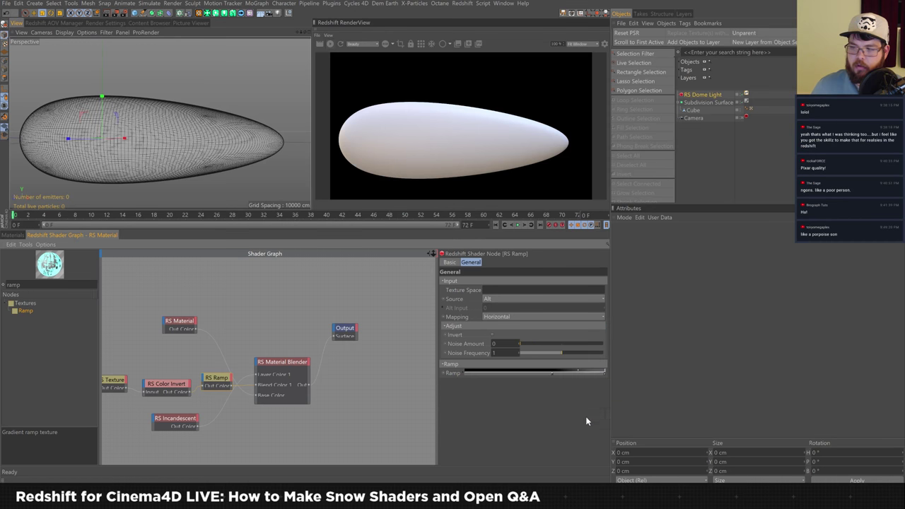
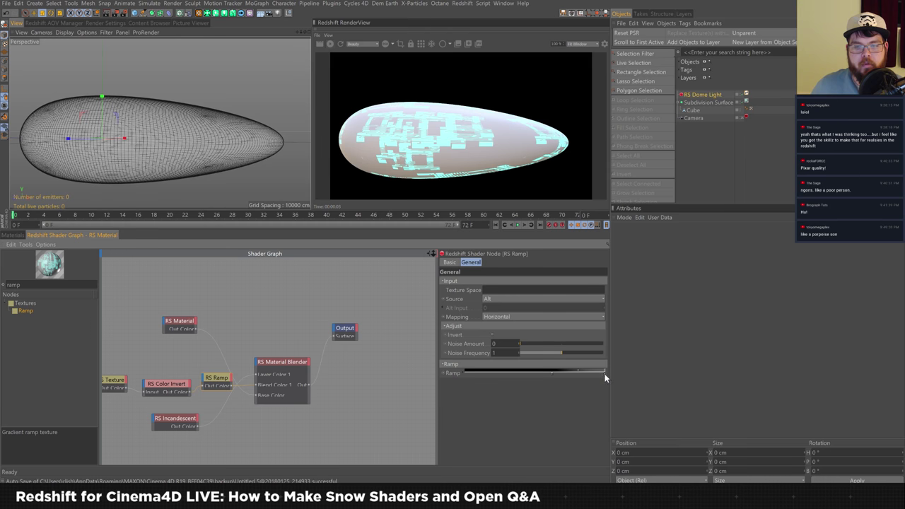
# Step: Rename the RS Material node to 'Base'
pyautogui.doubleClick(605, 374)
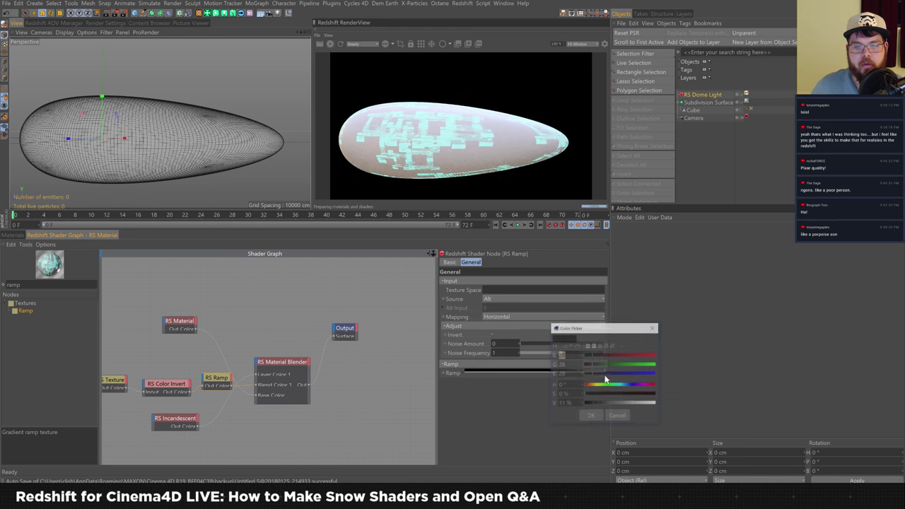
pyautogui.click(597, 416)
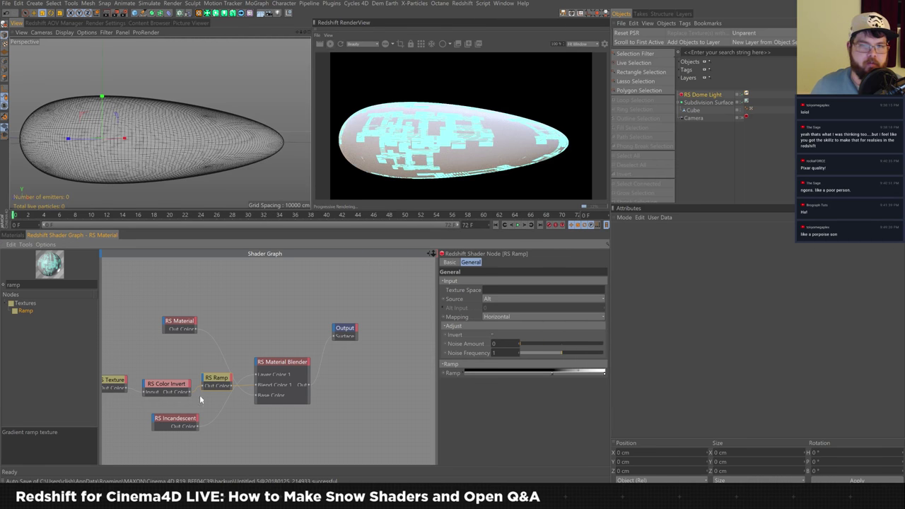
pyautogui.moveTo(283, 335); pyautogui.dragTo(330, 311, button='middle')
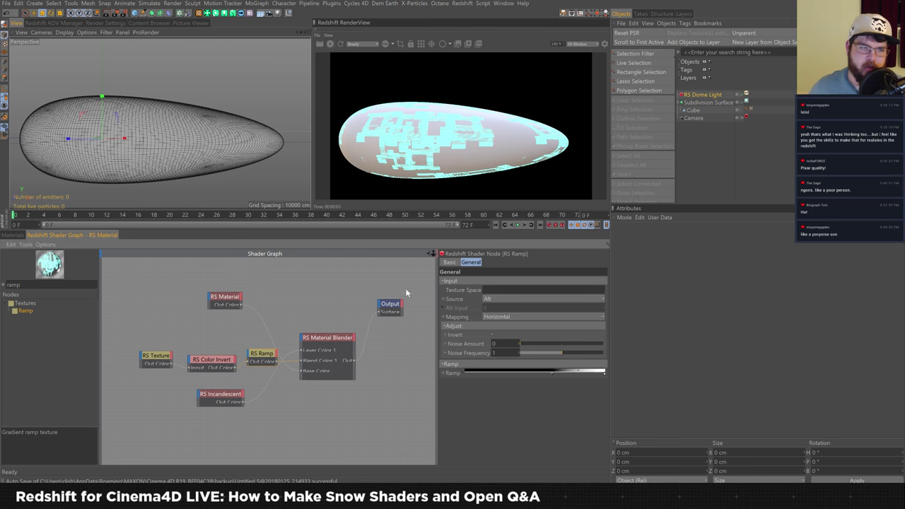
pyautogui.click(224, 297)
pyautogui.click(459, 263)
pyautogui.hotkey('ctrl', 'a')
pyautogui.press('BackSpace')
pyautogui.write('Base')
pyautogui.press('Return')
pyautogui.click(210, 361)
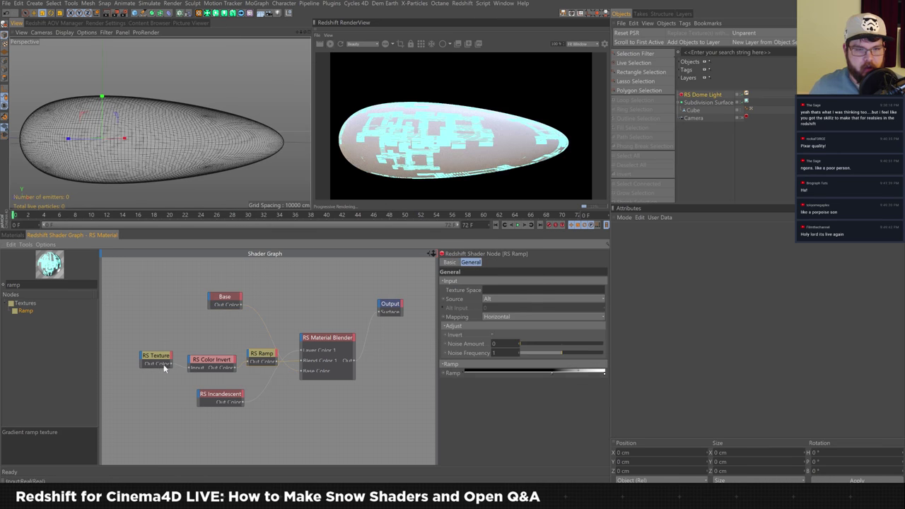
# Step: Rename the RS Texture node to 'Blend Texture'
pyautogui.click(150, 362)
pyautogui.click(453, 262)
pyautogui.hotkey('ctrl', 'a')
pyautogui.press('BackSpace')
pyautogui.write('Blend Texture')
pyautogui.press('Return')
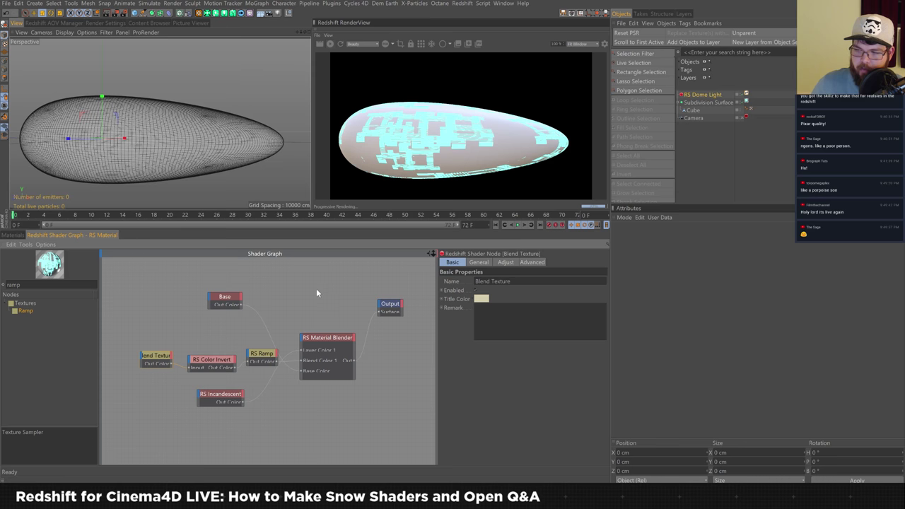
pyautogui.click(226, 400)
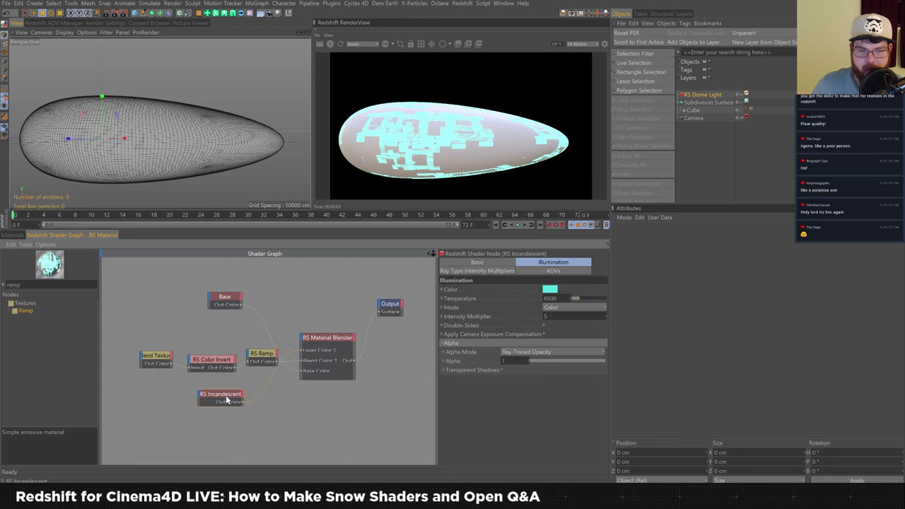
# Step: Nudge RS Incandescent up and Ctrl-drag a duplicate of the Base node beneath it
pyautogui.click(479, 264)
pyautogui.doubleClick(514, 290)
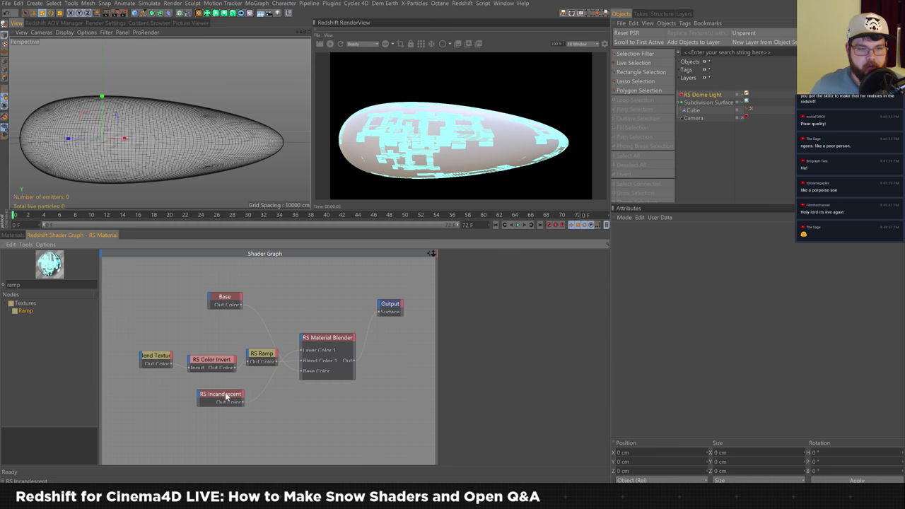
pyautogui.moveTo(228, 397); pyautogui.dragTo(219, 388)
pyautogui.moveTo(234, 304); pyautogui.dragTo(208, 415)
pyautogui.click(210, 412)
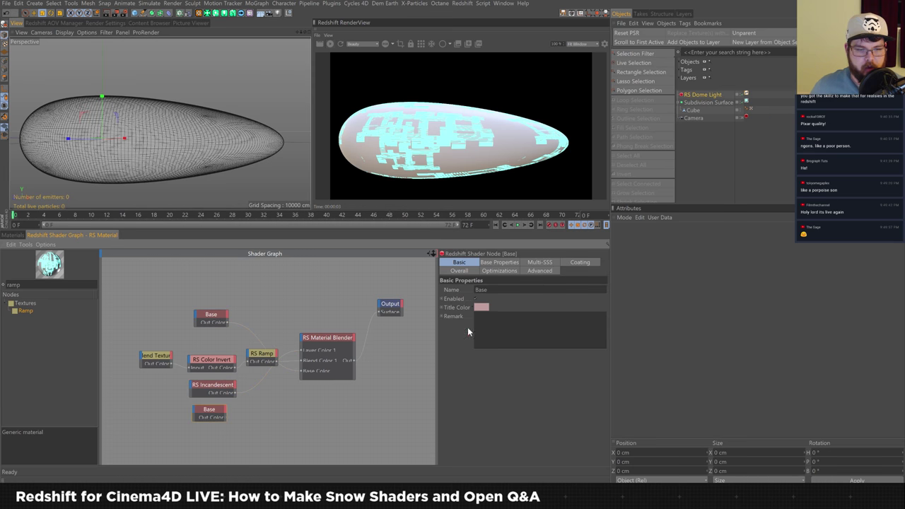
# Step: Rename the copy 'Coat' and wire its output into Material Blender Layer Color 2
pyautogui.doubleClick(481, 290)
pyautogui.write('Coat')
pyautogui.press('Return')
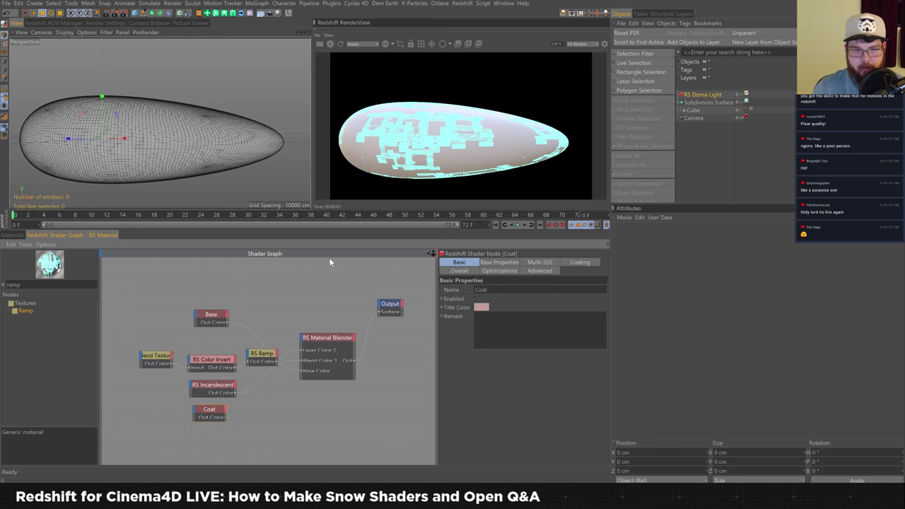
pyautogui.moveTo(225, 417); pyautogui.dragTo(360, 367)
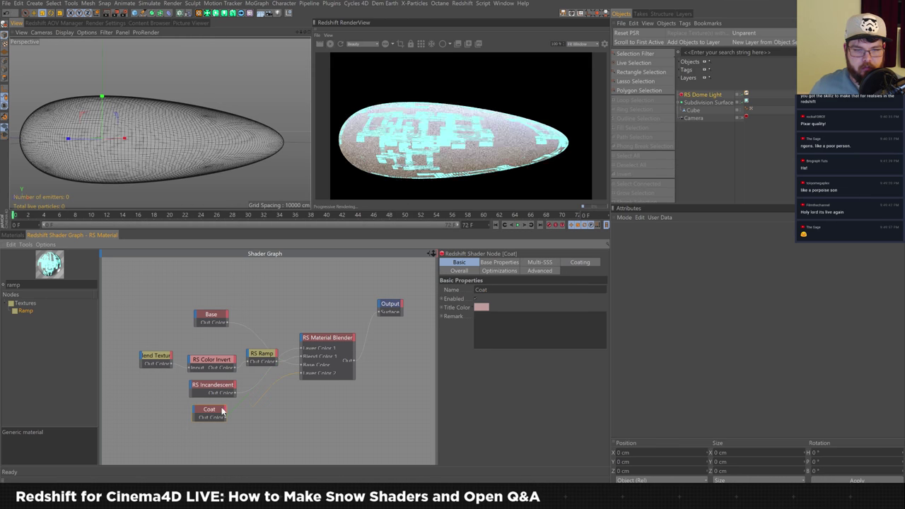
pyautogui.moveTo(218, 413); pyautogui.dragTo(213, 419)
# Step: Set the Material Blender's Layer 2 blend colour to white
pyautogui.click(333, 343)
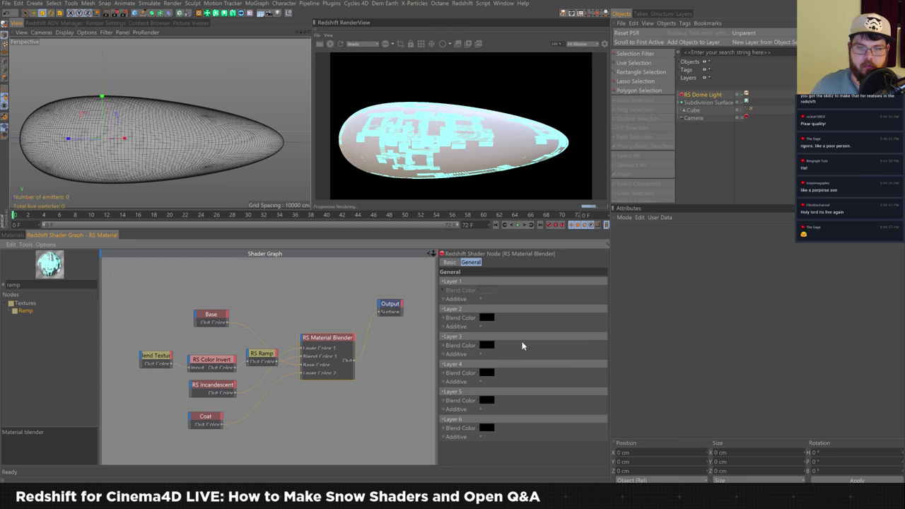
pyautogui.click(485, 317)
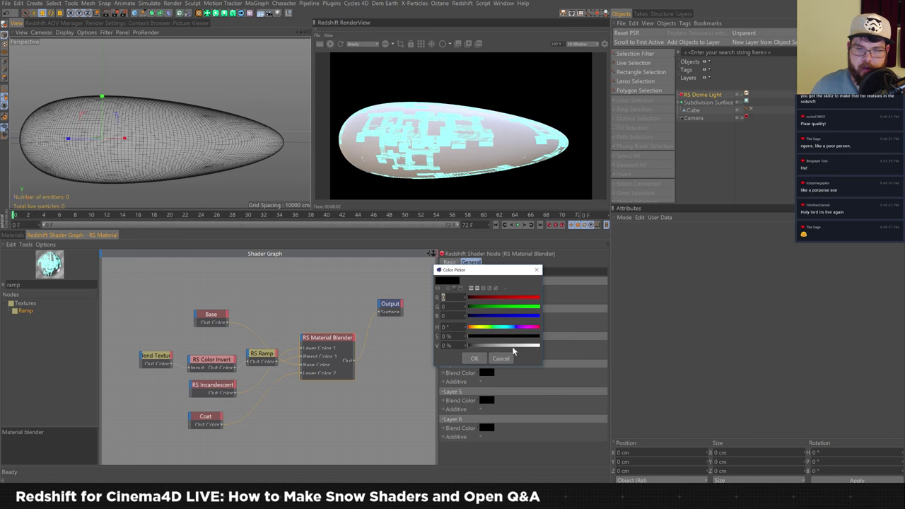
pyautogui.moveTo(502, 351); pyautogui.dragTo(540, 346)
pyautogui.click(475, 358)
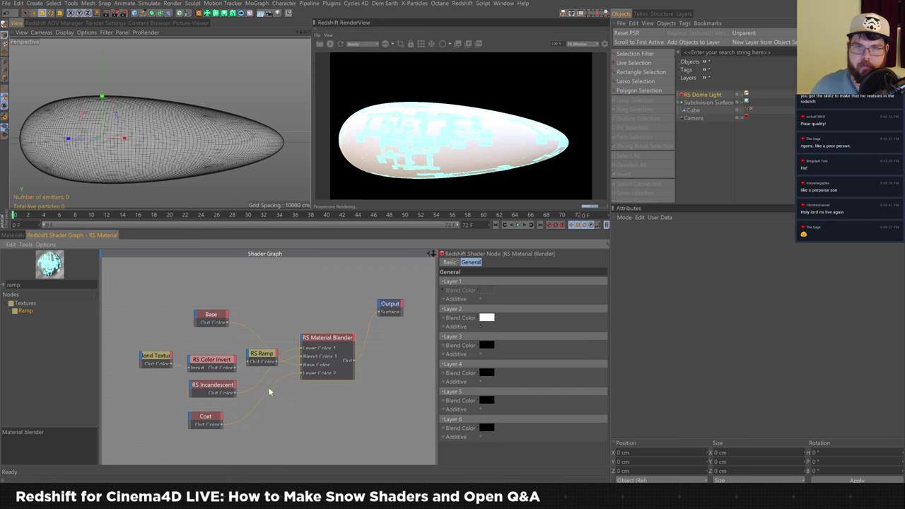
pyautogui.click(209, 418)
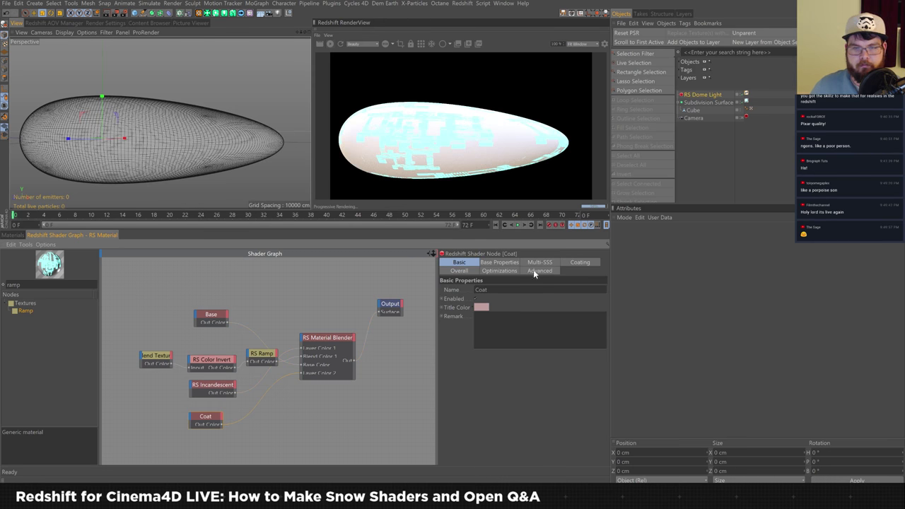
# Step: Give Coat diffuse weight 0.125, reflection weight 1 and coating weight 1
pyautogui.click(512, 263)
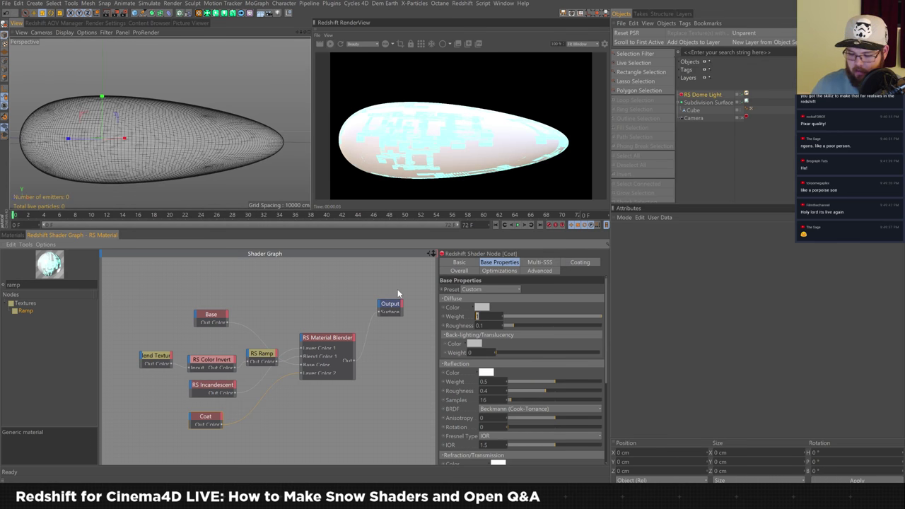
pyautogui.write('5')
pyautogui.press('Return')
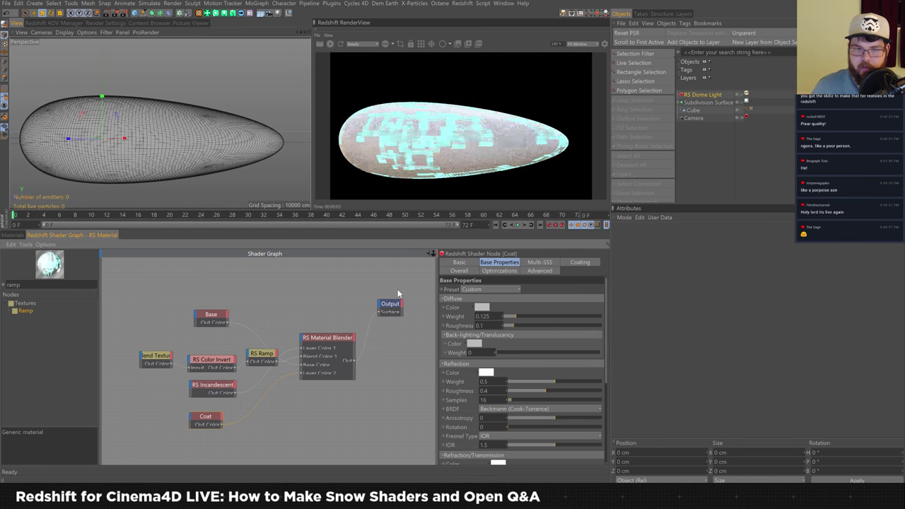
pyautogui.moveTo(589, 384); pyautogui.dragTo(609, 333)
pyautogui.click(585, 263)
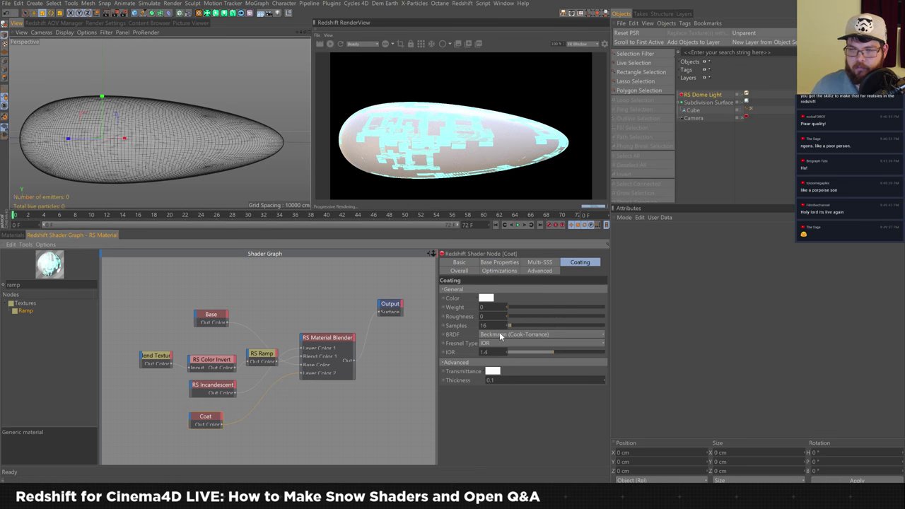
pyautogui.moveTo(521, 308); pyautogui.dragTo(610, 311)
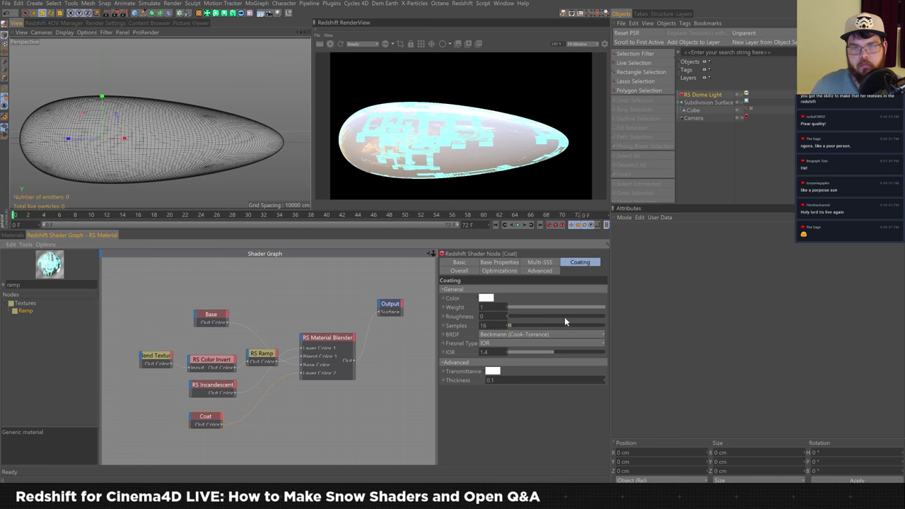
# Step: Set Coat's SSS amount, layer 1 weight and layer 1 radius to 0
pyautogui.click(538, 265)
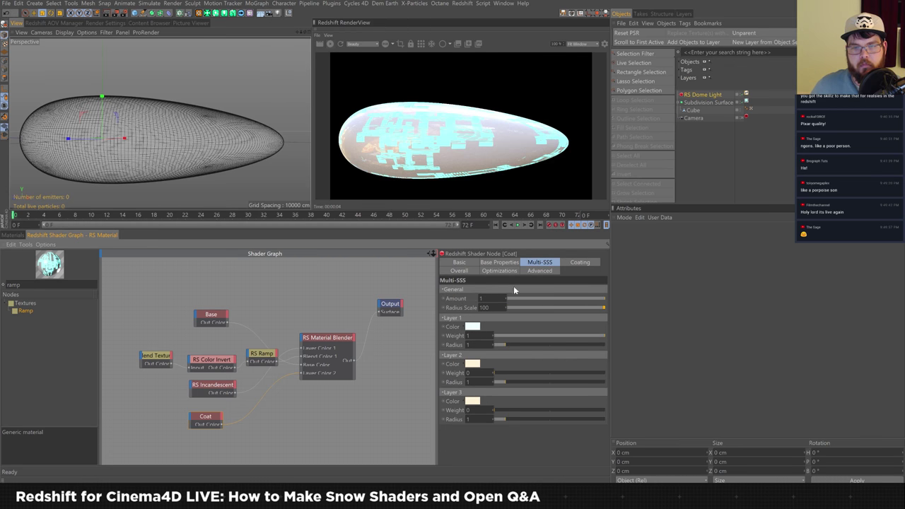
pyautogui.moveTo(598, 336); pyautogui.dragTo(438, 345)
pyautogui.moveTo(505, 343); pyautogui.dragTo(493, 344)
pyautogui.moveTo(573, 297); pyautogui.dragTo(492, 300)
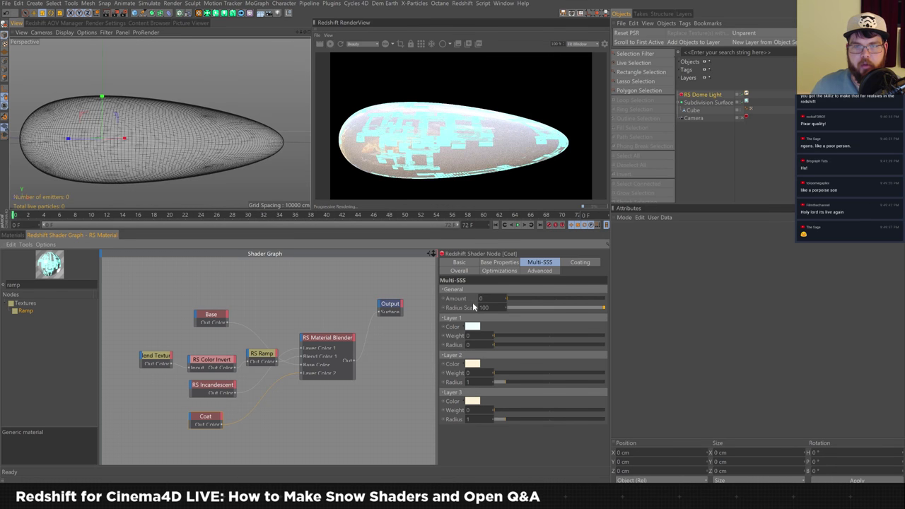
# Step: Set the Base node's SSS radius scale to 10
pyautogui.click(223, 318)
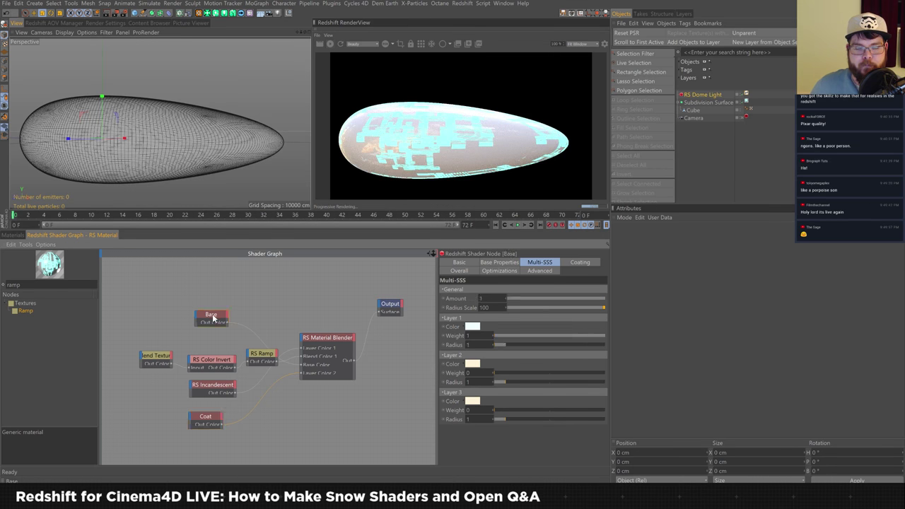
pyautogui.moveTo(228, 310); pyautogui.dragTo(220, 317)
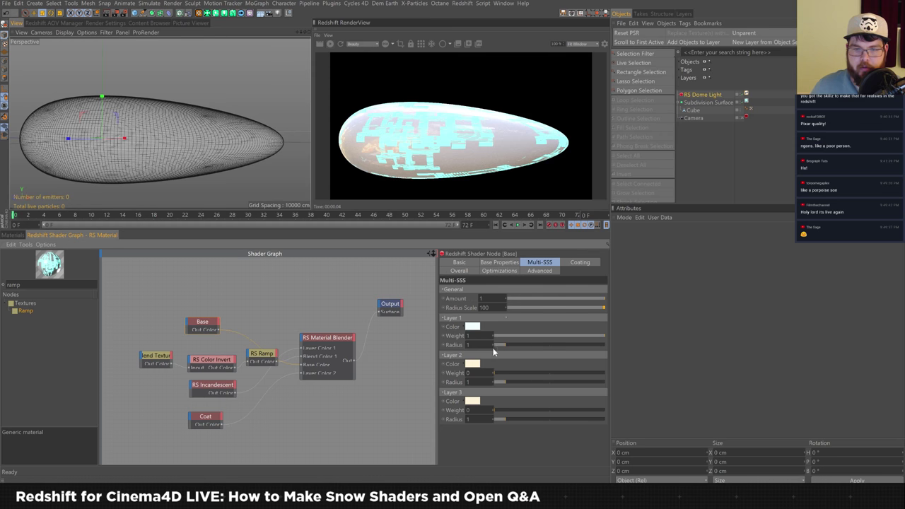
pyautogui.press('BackSpace')
pyautogui.press('Return')
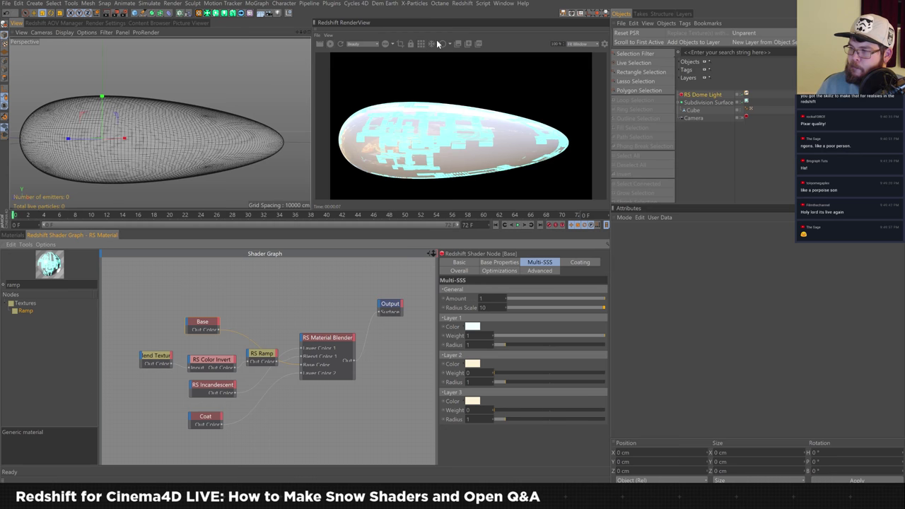
pyautogui.click(263, 362)
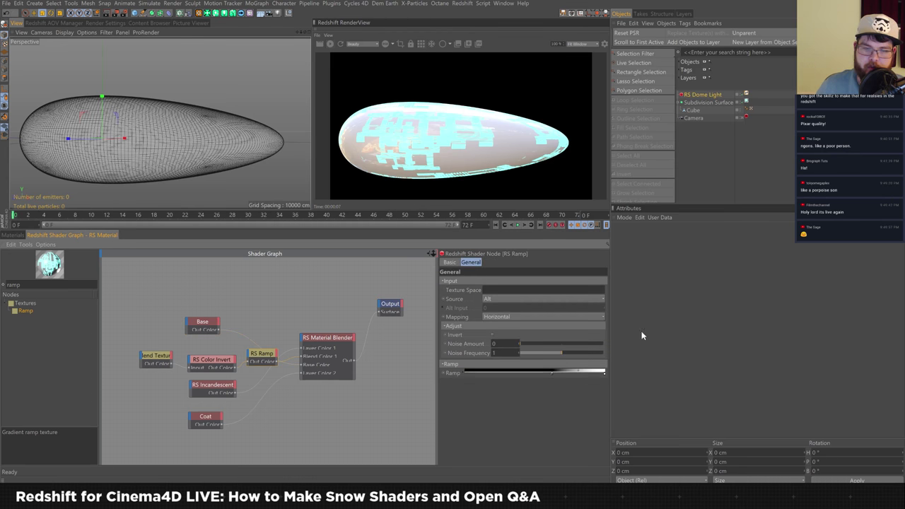
# Step: Lower the RS Ramp's right white knot intensity to 0%, leaving the gradient nearly black
pyautogui.doubleClick(604, 373)
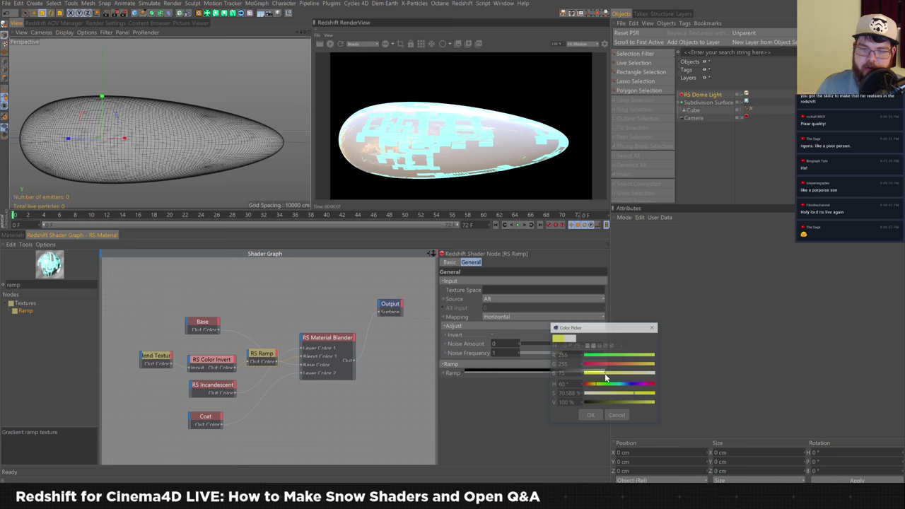
pyautogui.click(616, 415)
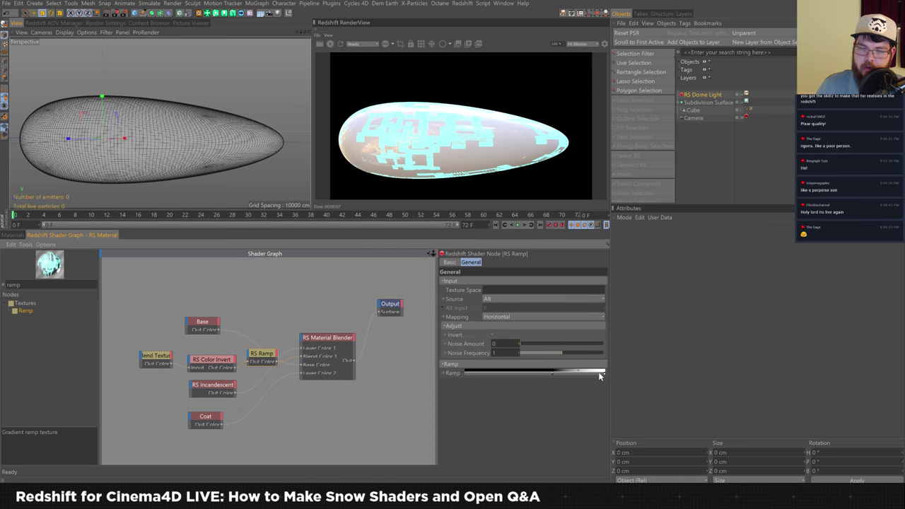
pyautogui.click(461, 372)
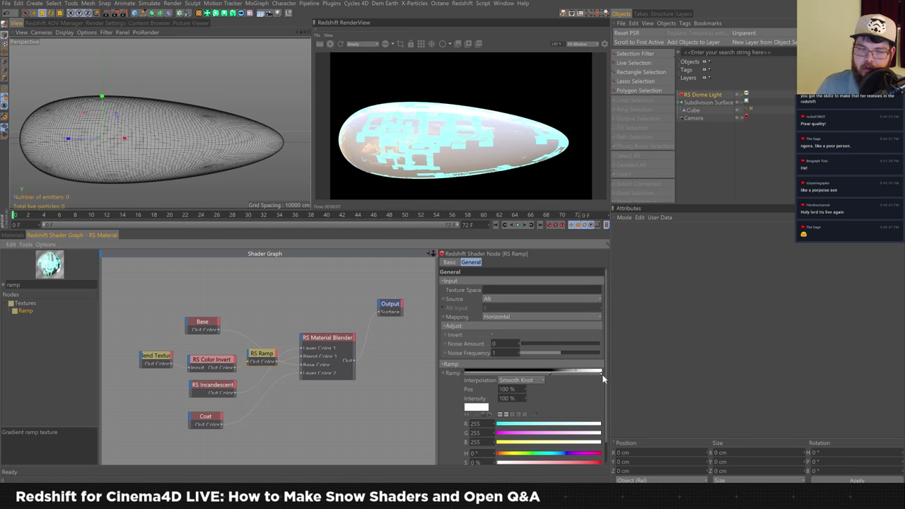
pyautogui.moveTo(526, 401)
pyautogui.mouseDown()
pyautogui.moveTo(534, 422)
pyautogui.moveTo(530, 389)
pyautogui.moveTo(533, 400)
pyautogui.mouseUp()
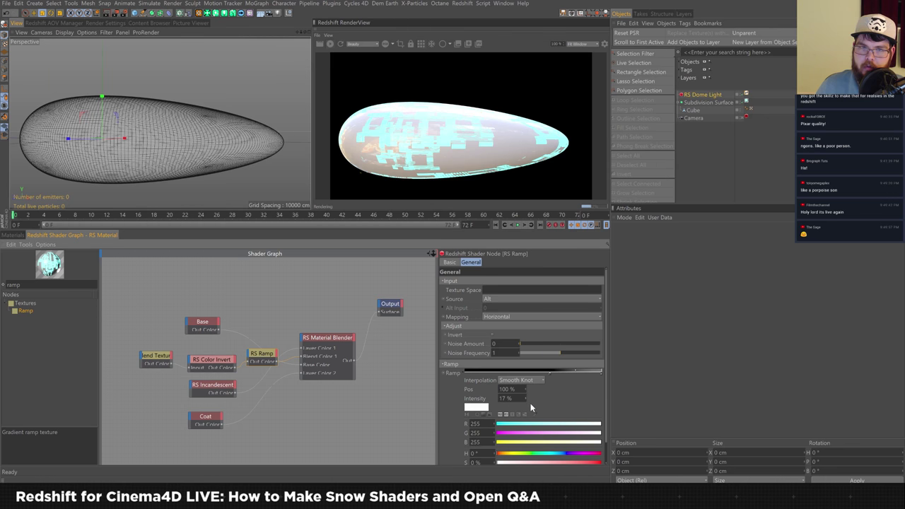
pyautogui.click(211, 418)
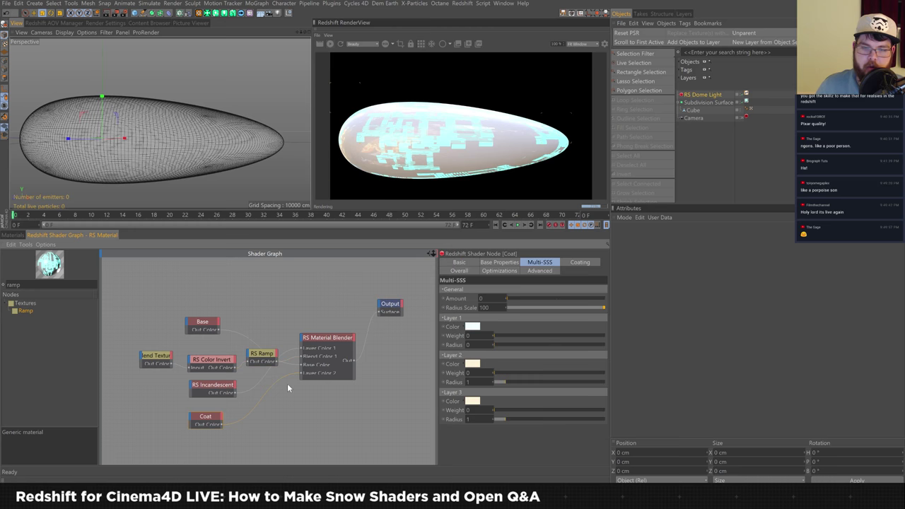
pyautogui.click(580, 263)
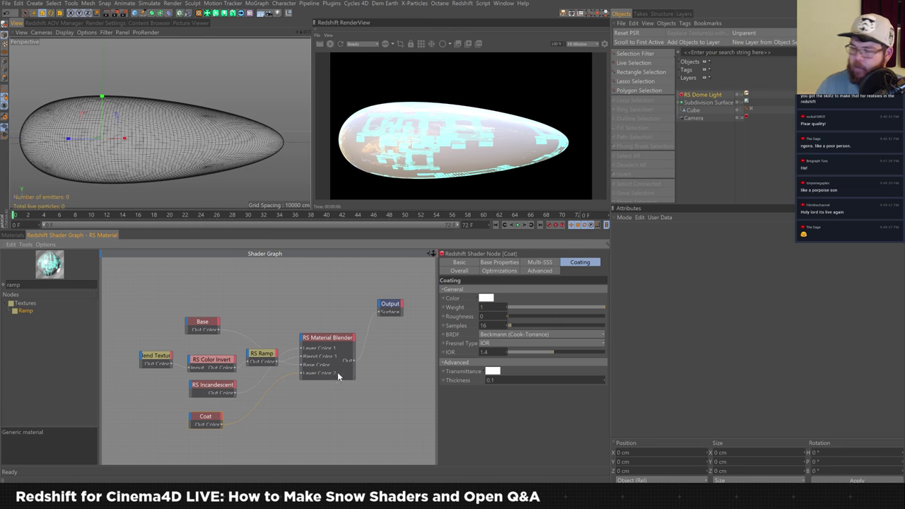
# Step: Raise Coat's diffuse weight to 1 and diffuse roughness to 0.884
pyautogui.click(510, 262)
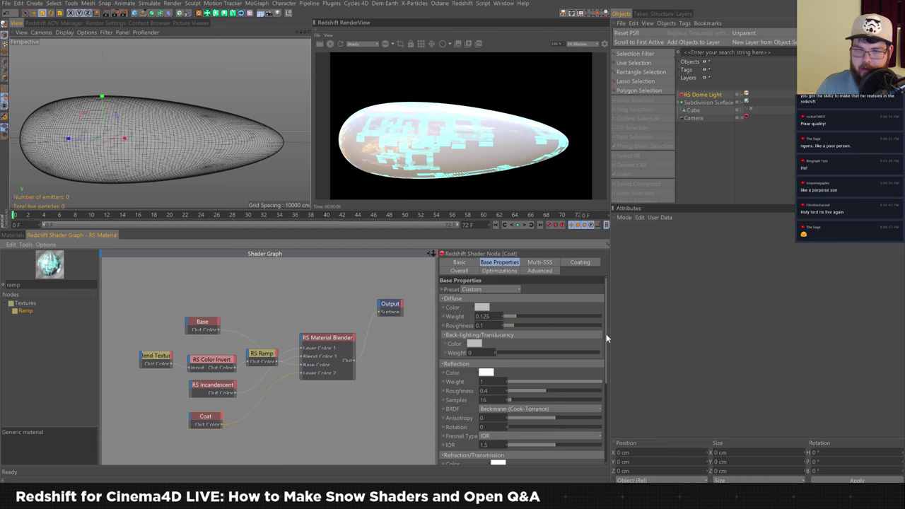
pyautogui.moveTo(527, 315); pyautogui.dragTo(605, 313)
pyautogui.moveTo(537, 326); pyautogui.dragTo(591, 325)
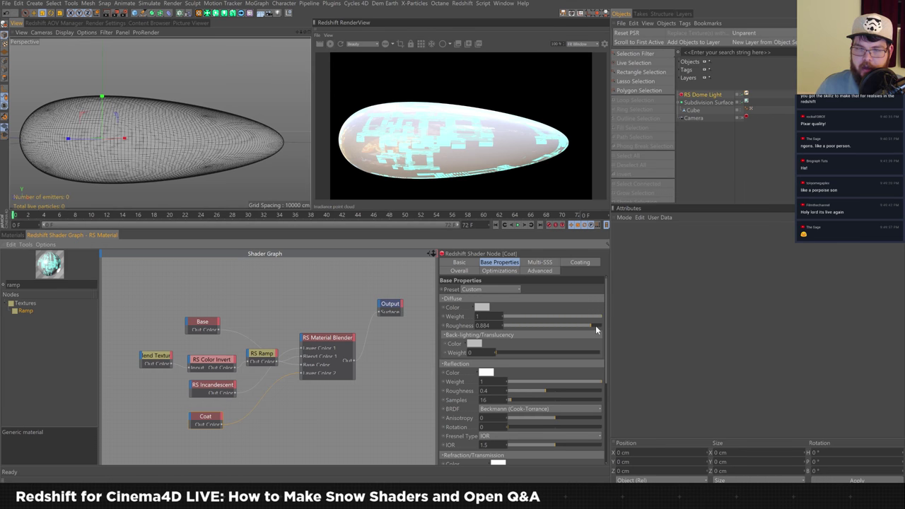
pyautogui.click(340, 340)
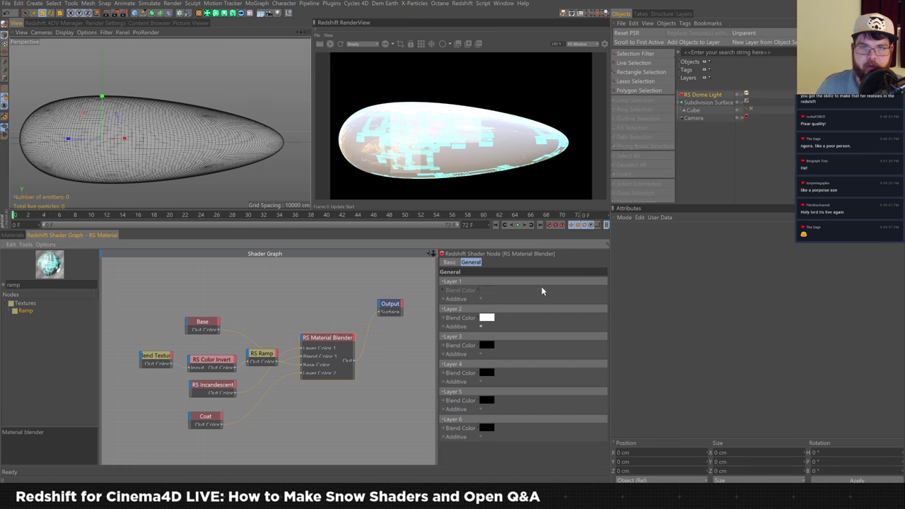
# Step: Set the Material Blender's Layer 2 blend colour to light grey 230, about 90% value
pyautogui.click(481, 318)
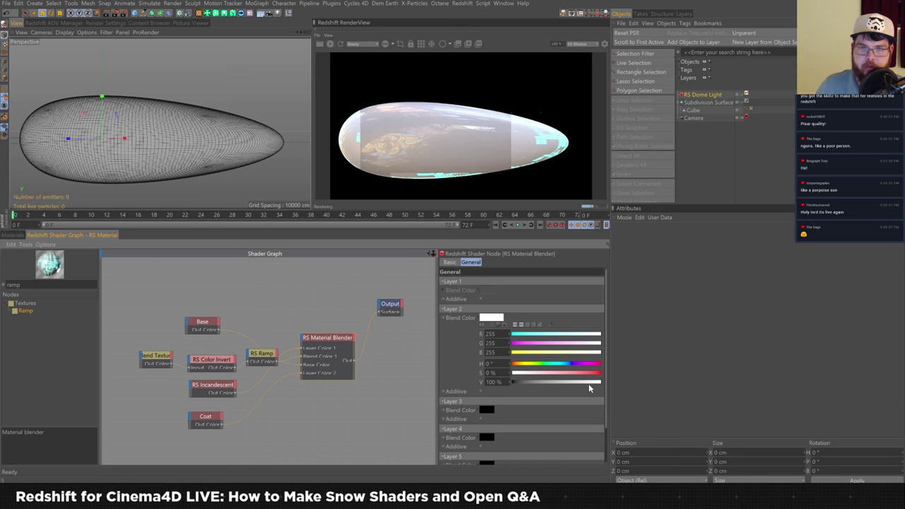
pyautogui.moveTo(592, 386); pyautogui.dragTo(553, 387)
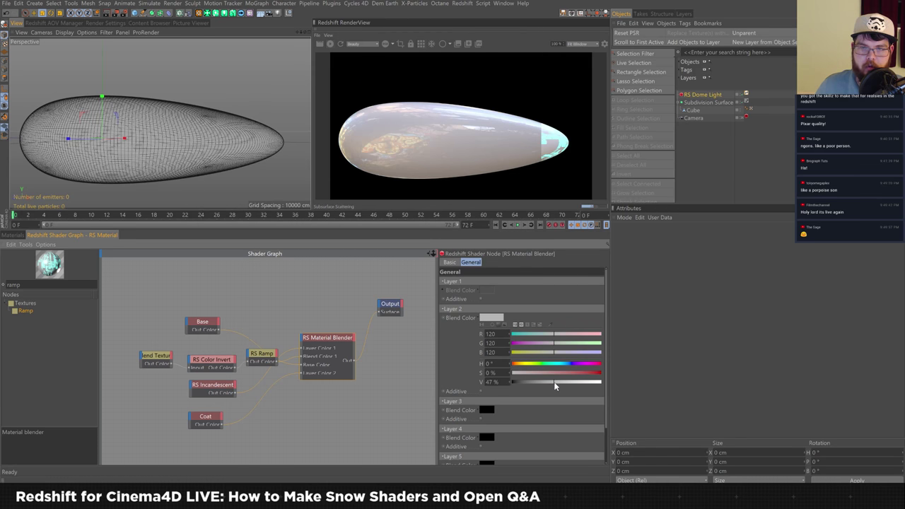
pyautogui.moveTo(556, 383); pyautogui.dragTo(572, 383)
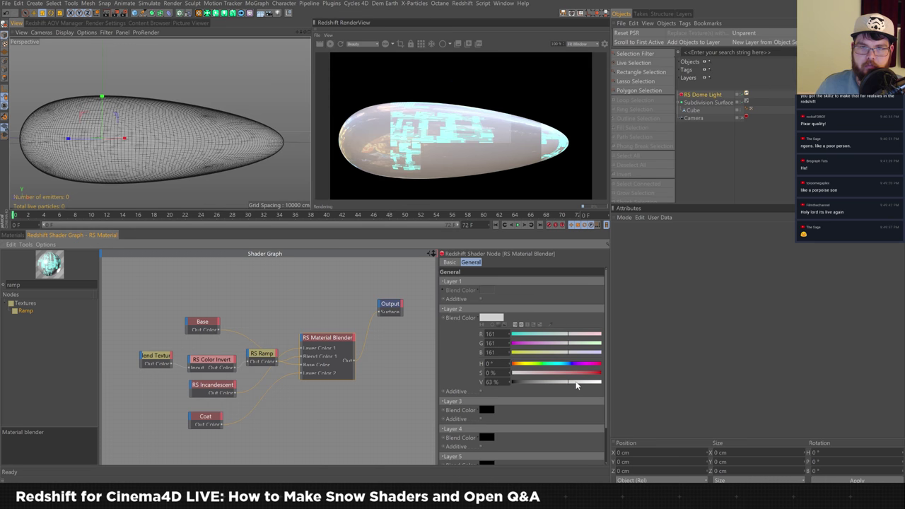
pyautogui.click(583, 385)
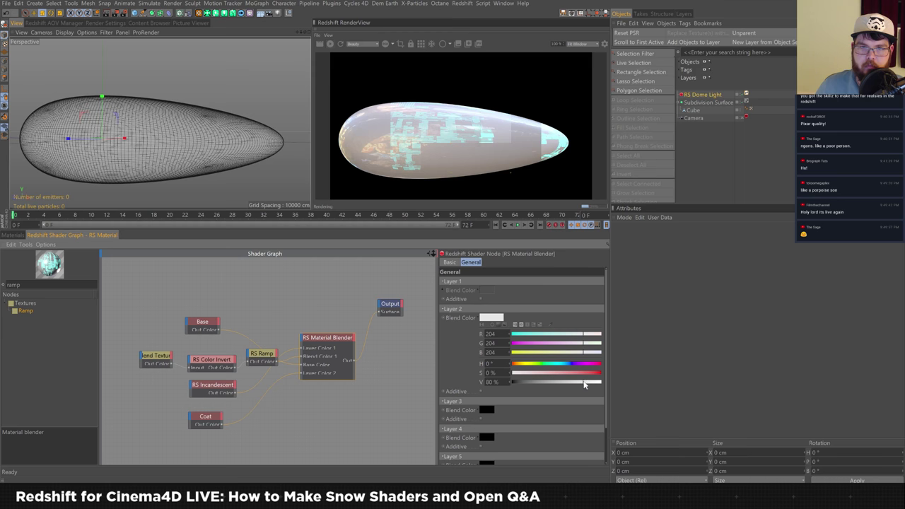
pyautogui.click(593, 384)
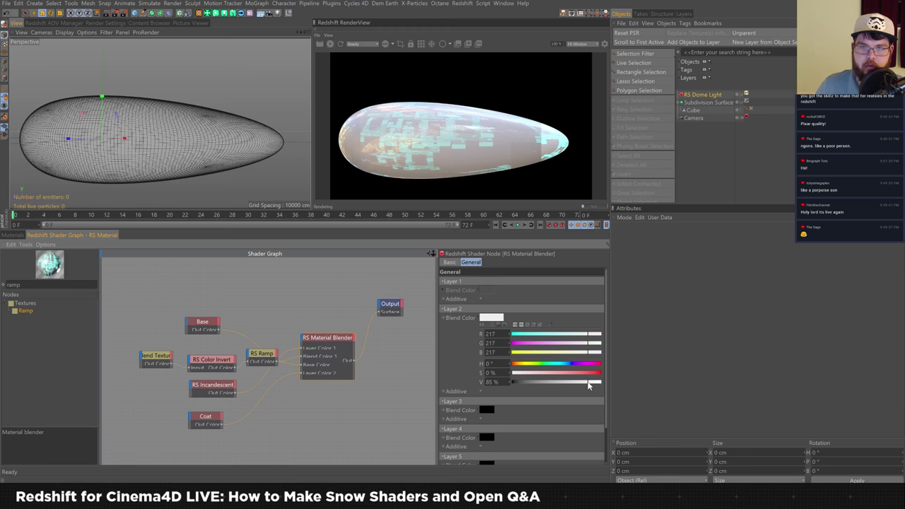
pyautogui.moveTo(588, 384); pyautogui.dragTo(596, 384)
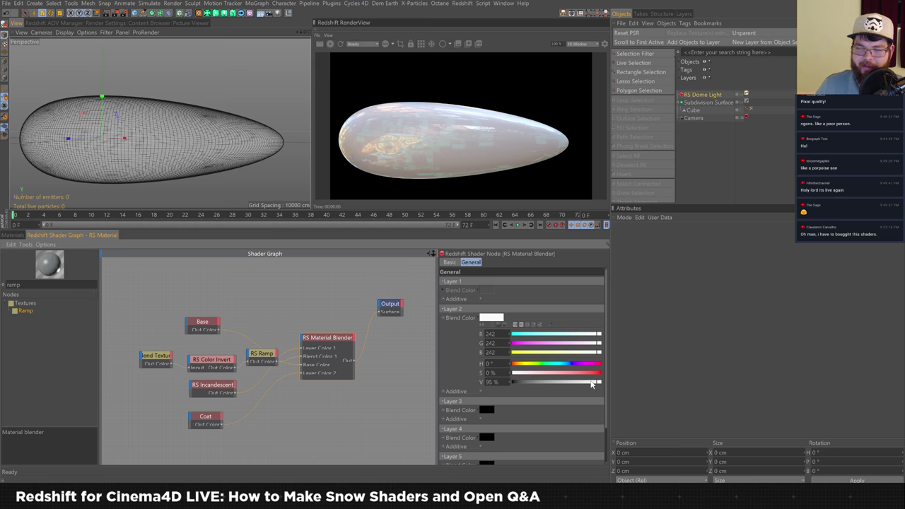
pyautogui.moveTo(598, 384); pyautogui.dragTo(592, 385)
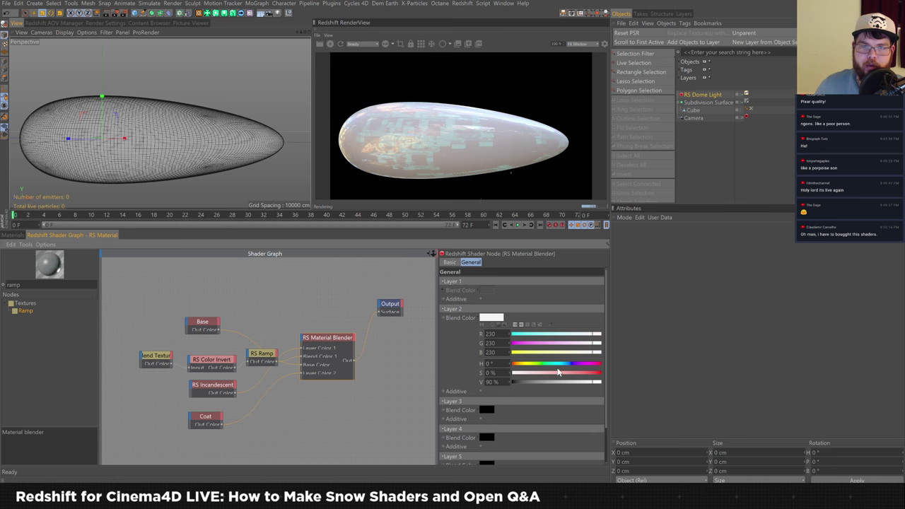
pyautogui.click(220, 361)
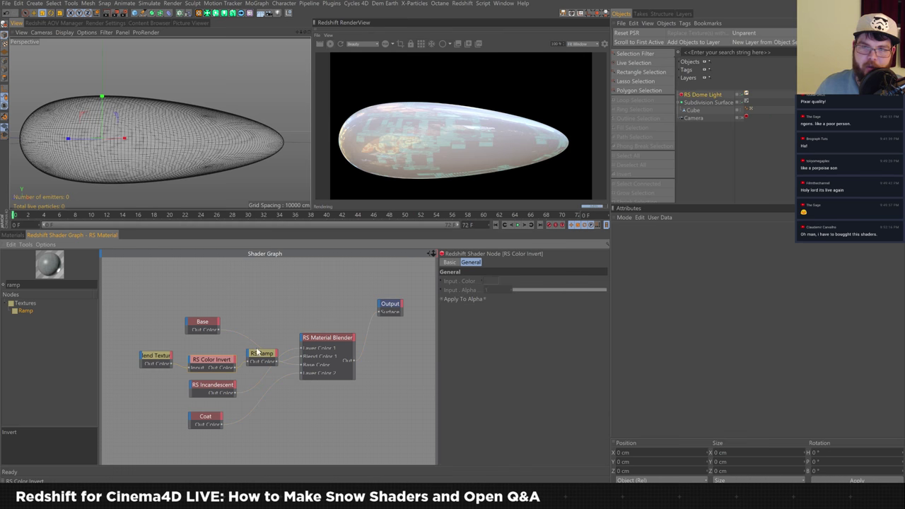
pyautogui.hotkey('alt', 'Tab')
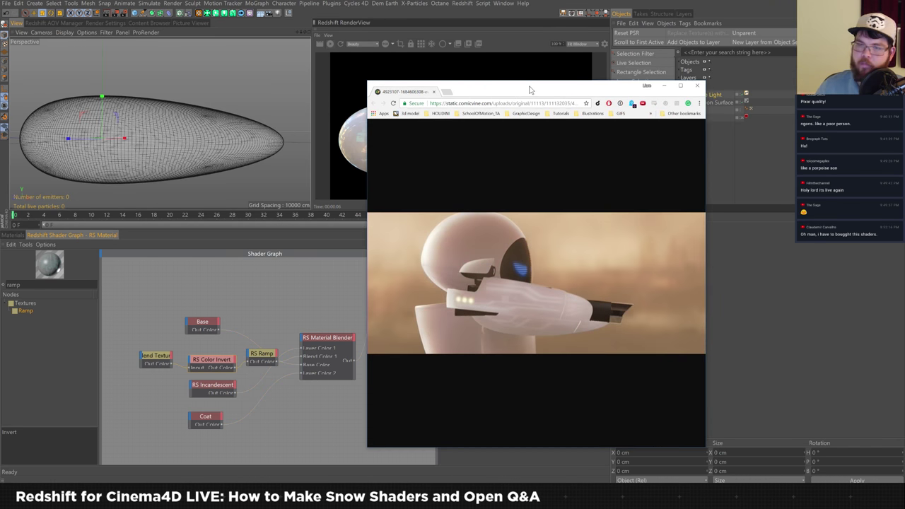
pyautogui.moveTo(531, 90); pyautogui.dragTo(541, 91)
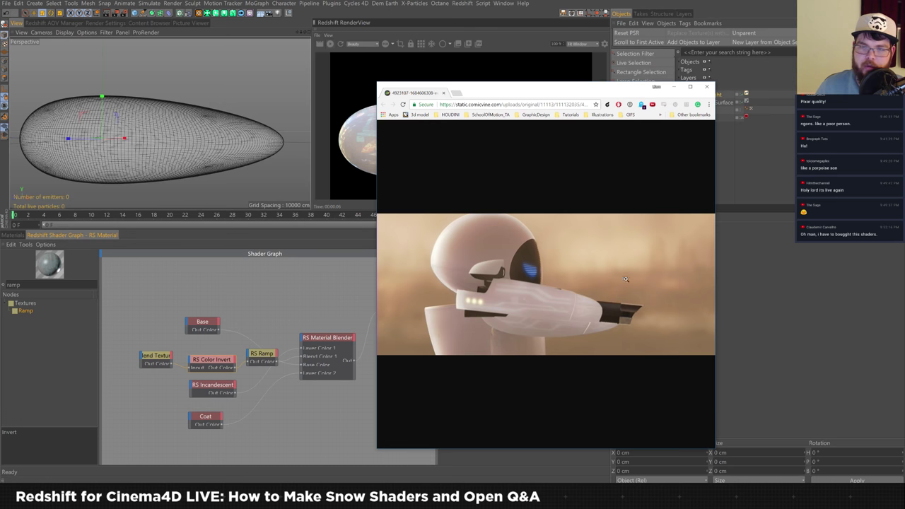
pyautogui.hotkey('alt', 'Tab')
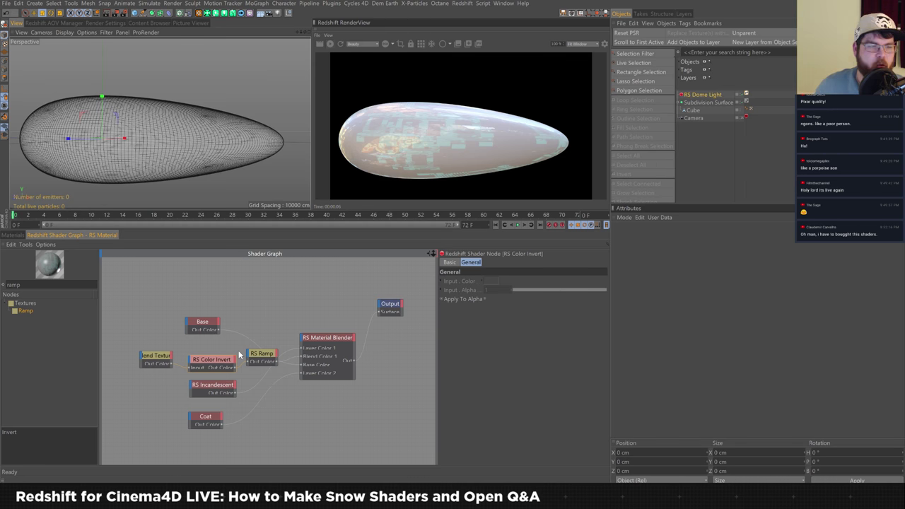
# Step: Raise Coat's reflection roughness from 0.4 to 0.789
pyautogui.click(3, 284)
pyautogui.press('BackSpace')
pyautogui.press('BackSpace')
pyautogui.press('BackSpace')
pyautogui.press('BackSpace')
pyautogui.write('blur')
pyautogui.press('BackSpace')
pyautogui.press('BackSpace')
pyautogui.press('BackSpace')
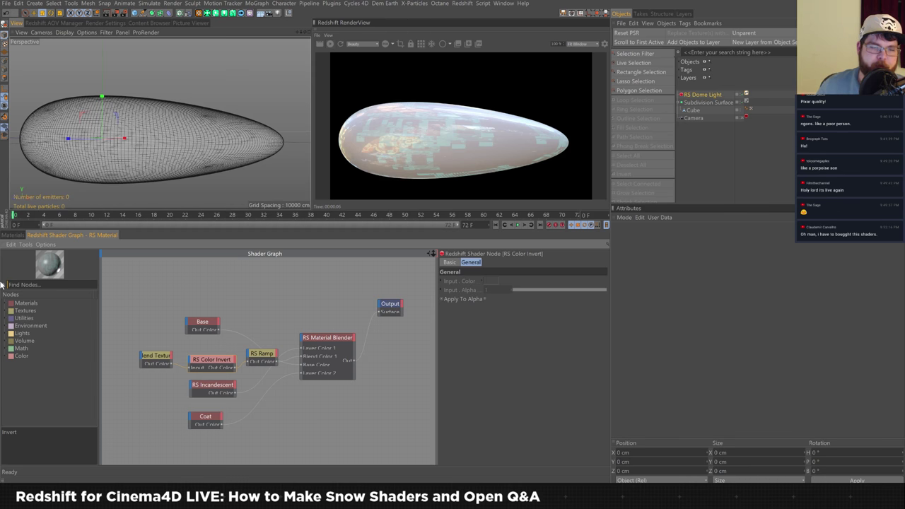
pyautogui.click(203, 420)
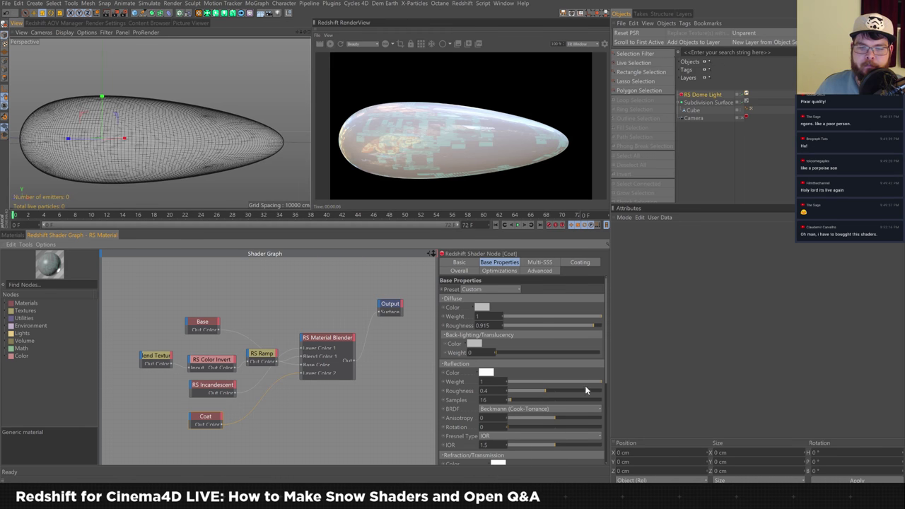
pyautogui.moveTo(572, 391); pyautogui.dragTo(588, 392)
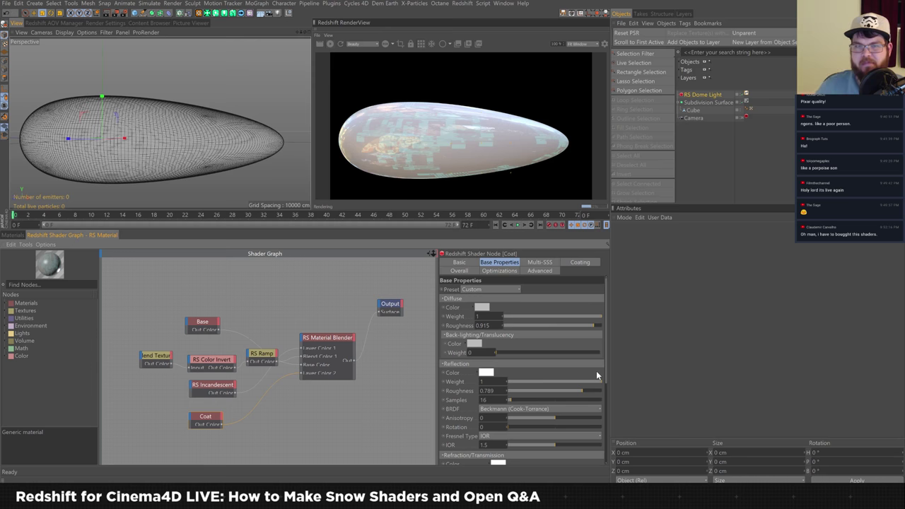
pyautogui.click(540, 263)
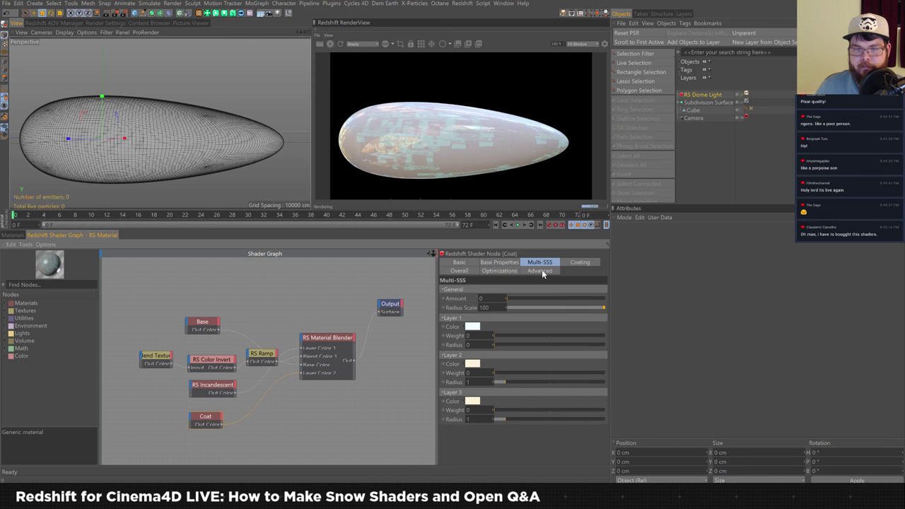
pyautogui.moveTo(558, 301); pyautogui.dragTo(650, 304)
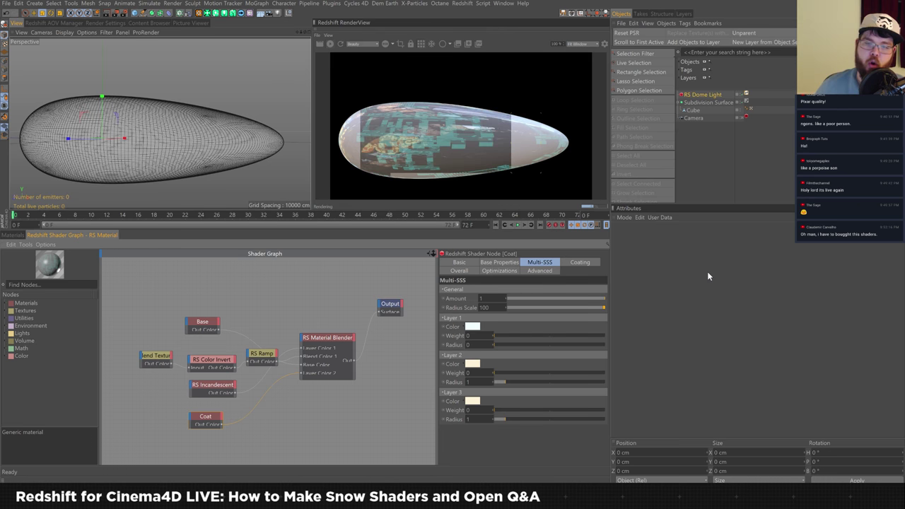
pyautogui.moveTo(599, 299); pyautogui.dragTo(504, 302)
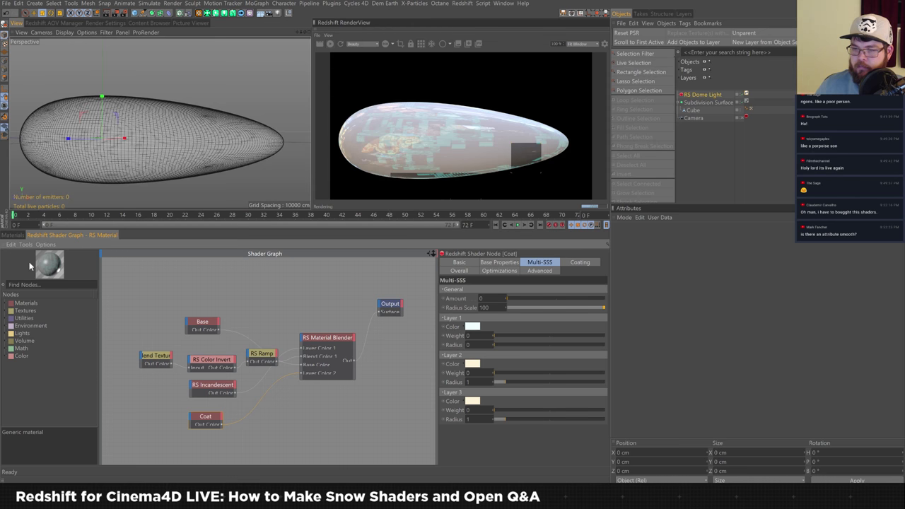
pyautogui.click(3, 285)
pyautogui.write('smooth')
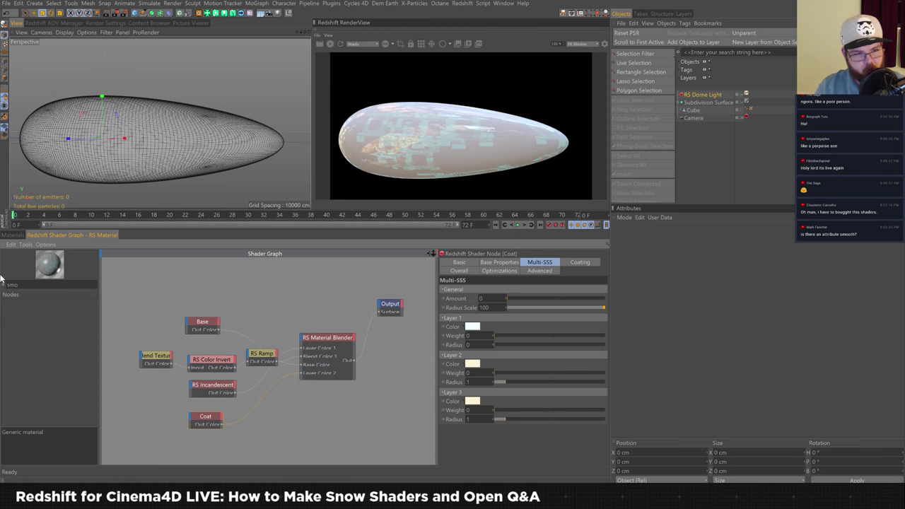
pyautogui.press('BackSpace')
pyautogui.press('BackSpace')
pyautogui.press('BackSpace')
pyautogui.press('BackSpace')
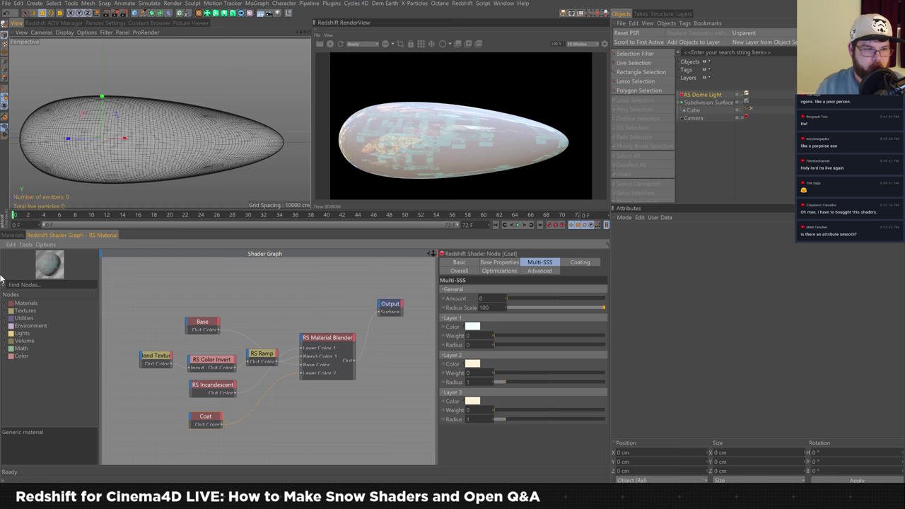
pyautogui.click(8, 349)
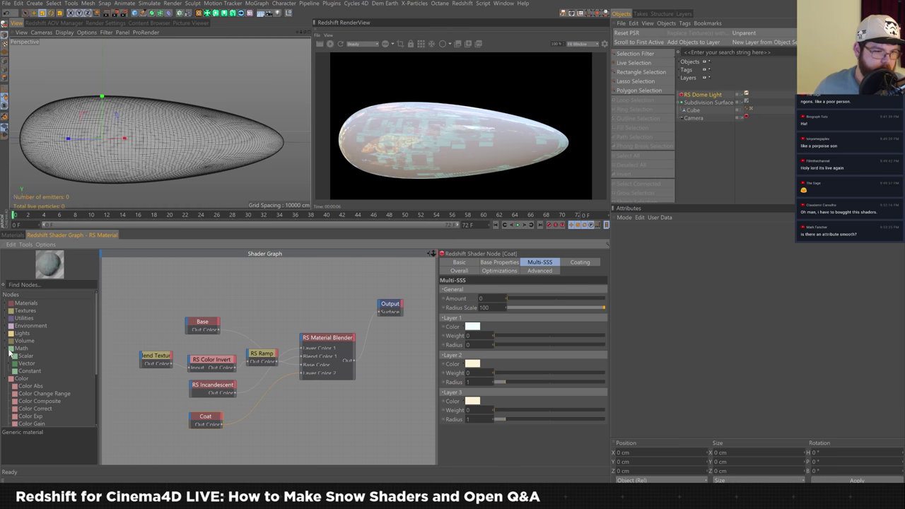
pyautogui.moveTo(96, 347); pyautogui.dragTo(108, 402)
pyautogui.scroll(3, 28, 346)
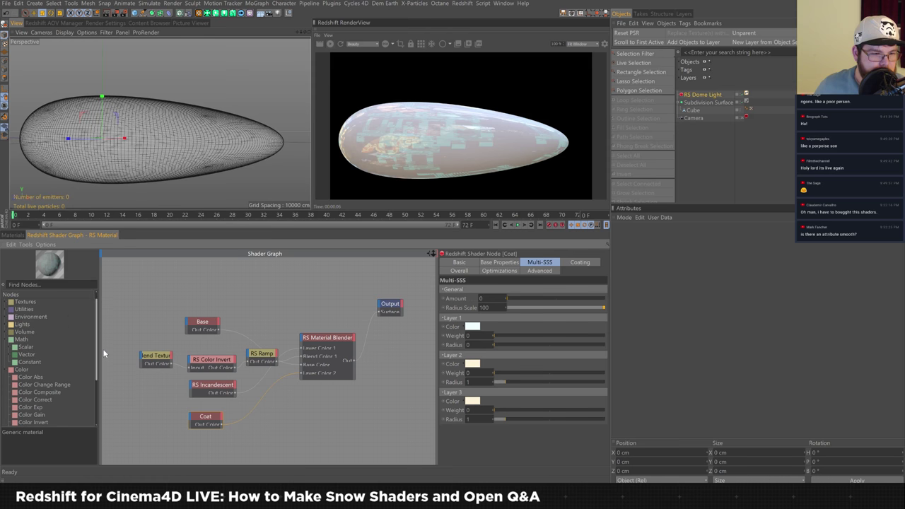
pyautogui.click(6, 310)
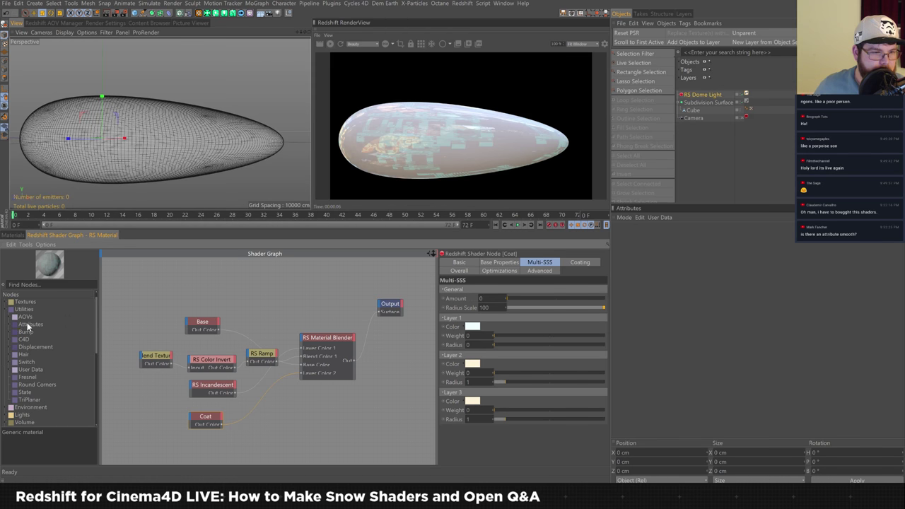
pyautogui.click(11, 325)
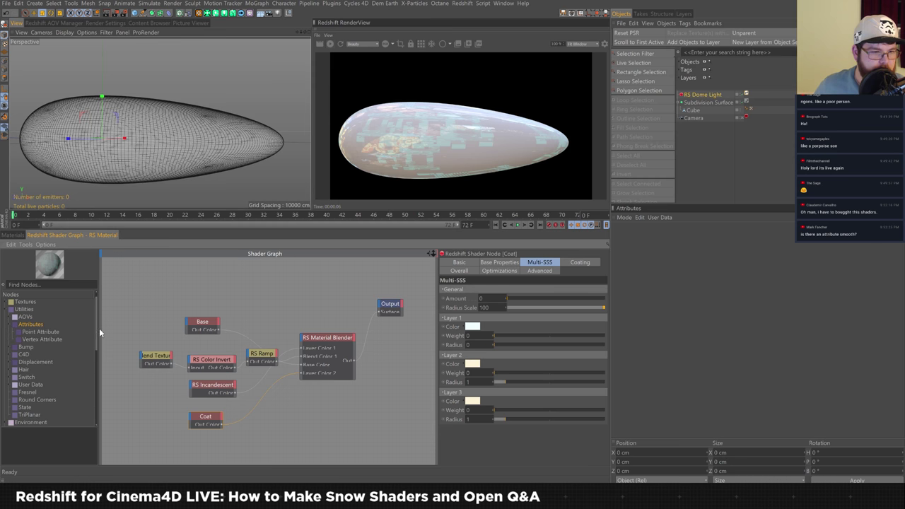
pyautogui.scroll(-1, 57, 340)
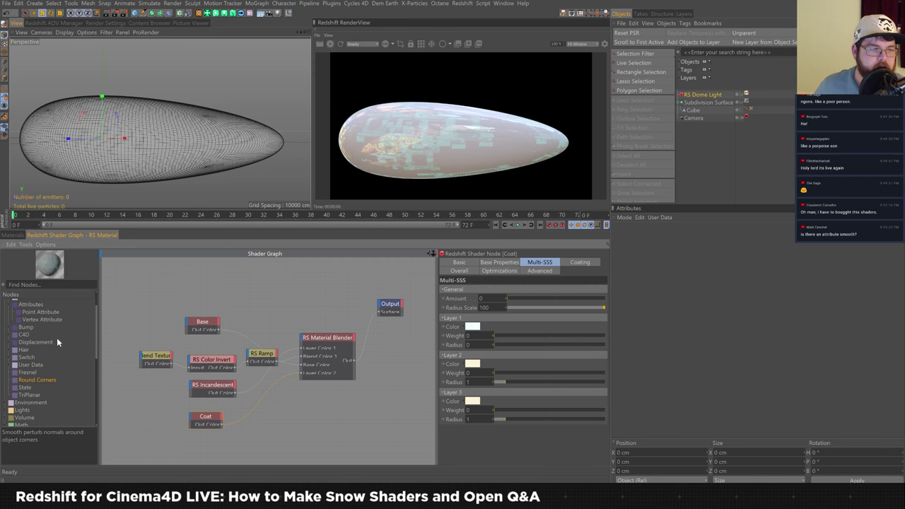
pyautogui.click(10, 342)
pyautogui.click(10, 335)
pyautogui.click(11, 327)
pyautogui.scroll(2, 96, 313)
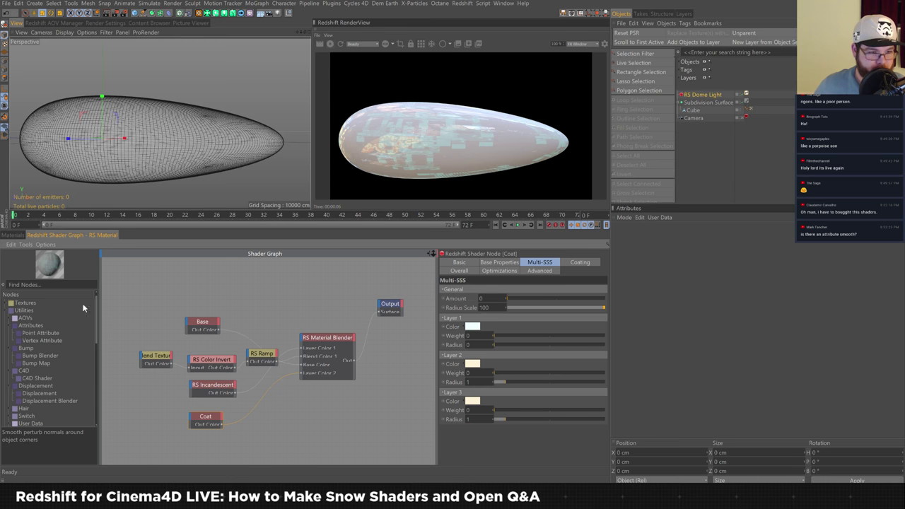
pyautogui.click(10, 319)
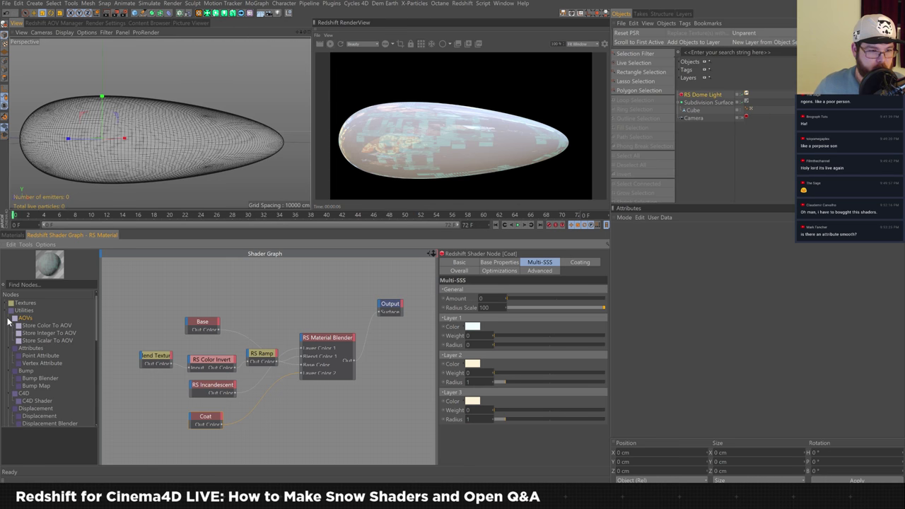
pyautogui.click(8, 319)
pyautogui.click(7, 310)
pyautogui.click(6, 303)
pyautogui.click(5, 304)
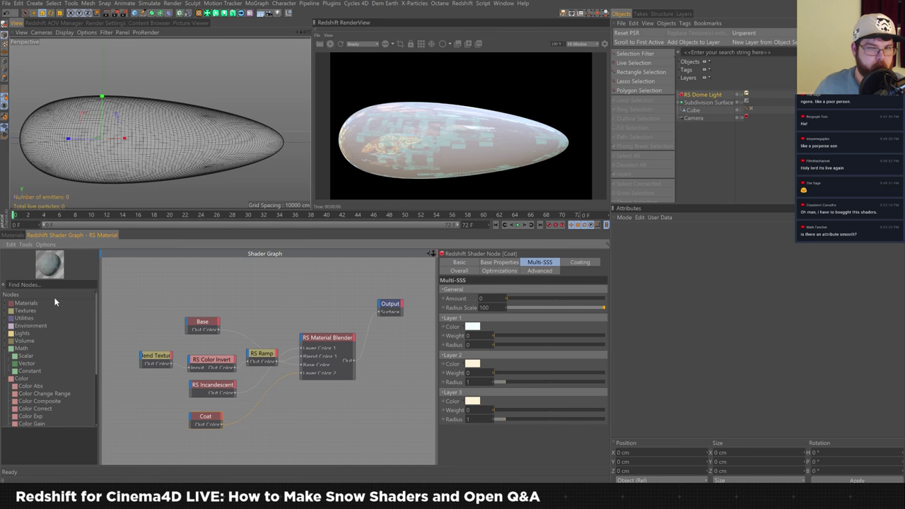
pyautogui.click(7, 303)
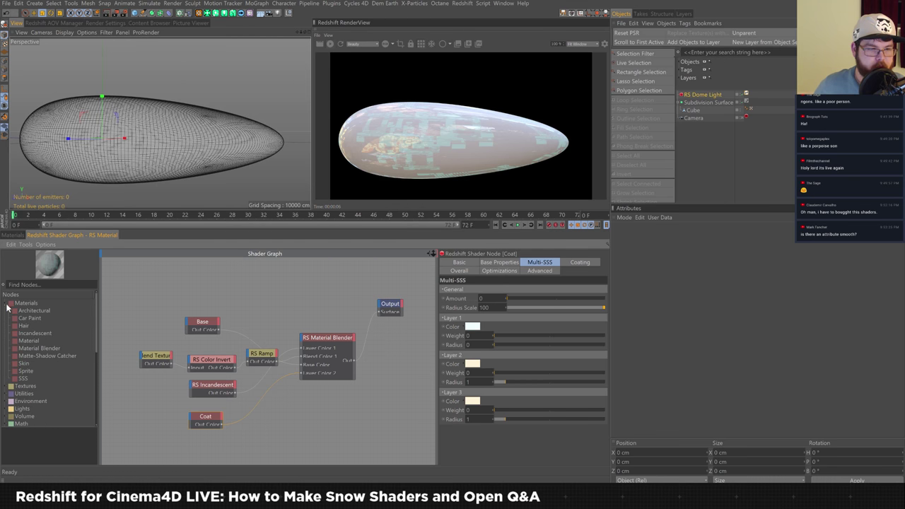
pyautogui.click(6, 304)
pyautogui.moveTo(97, 331); pyautogui.dragTo(97, 389)
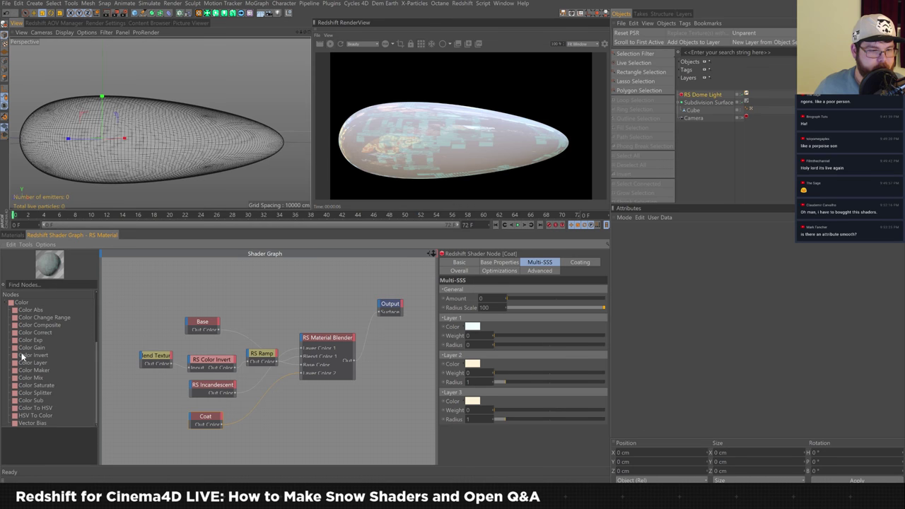
pyautogui.click(7, 305)
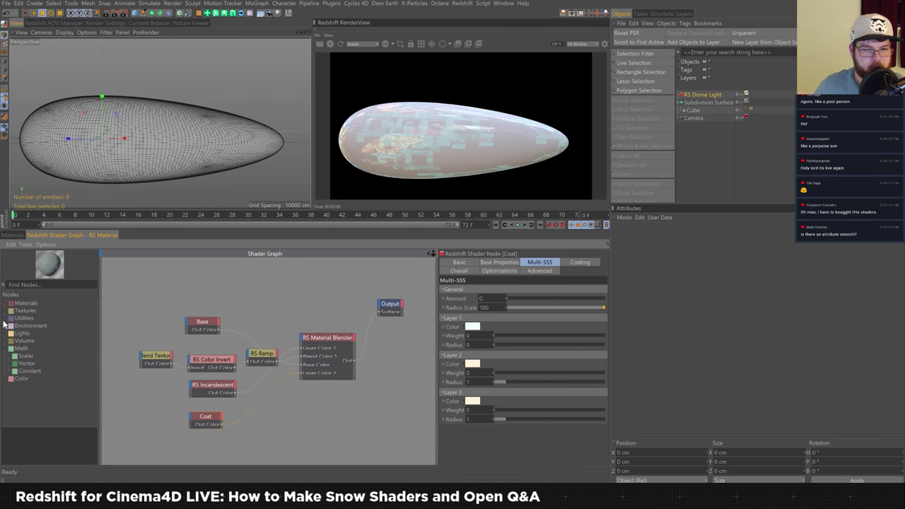
pyautogui.click(7, 348)
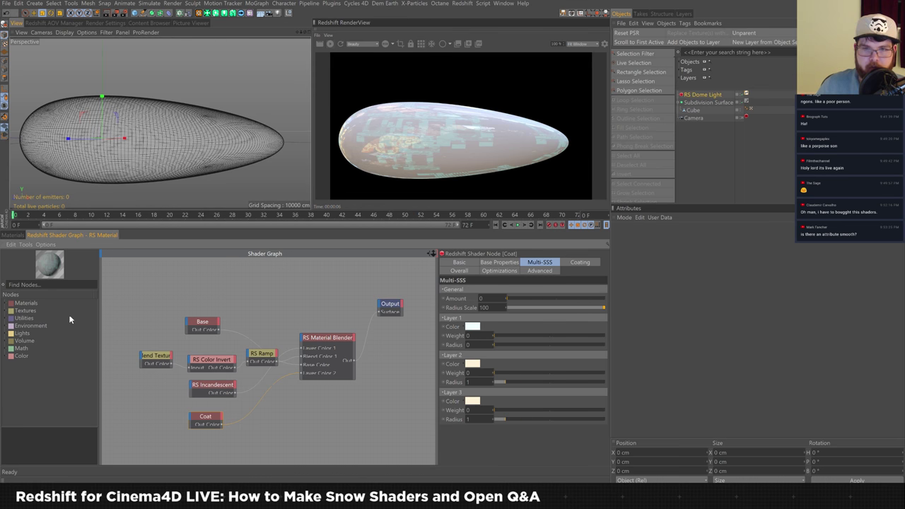
pyautogui.click(156, 307)
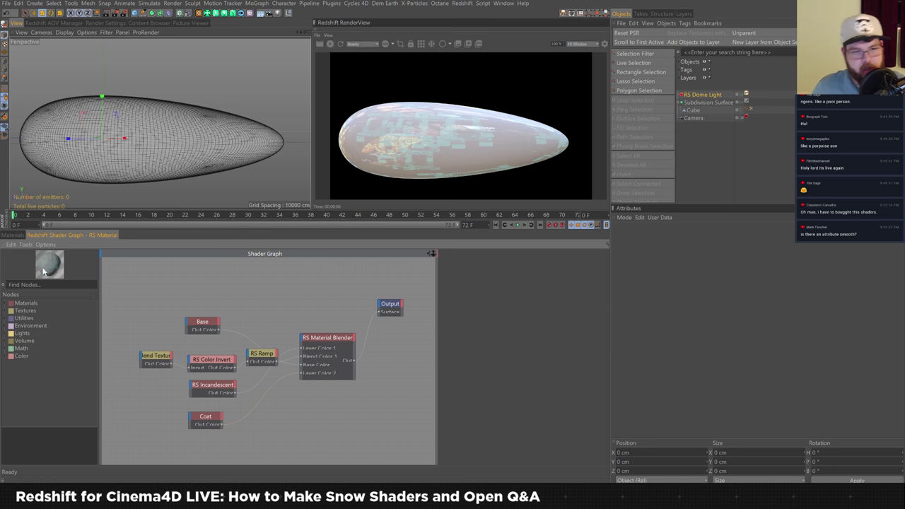
# Step: Show the New Node > XPresso > General node list in the Shader Graph
pyautogui.rightClick(181, 292)
pyautogui.moveTo(226, 298)
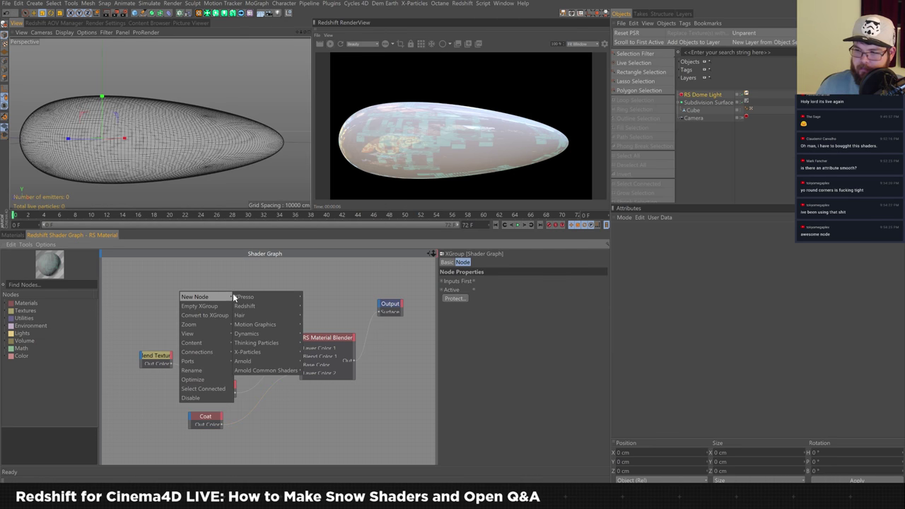
pyautogui.moveTo(273, 302)
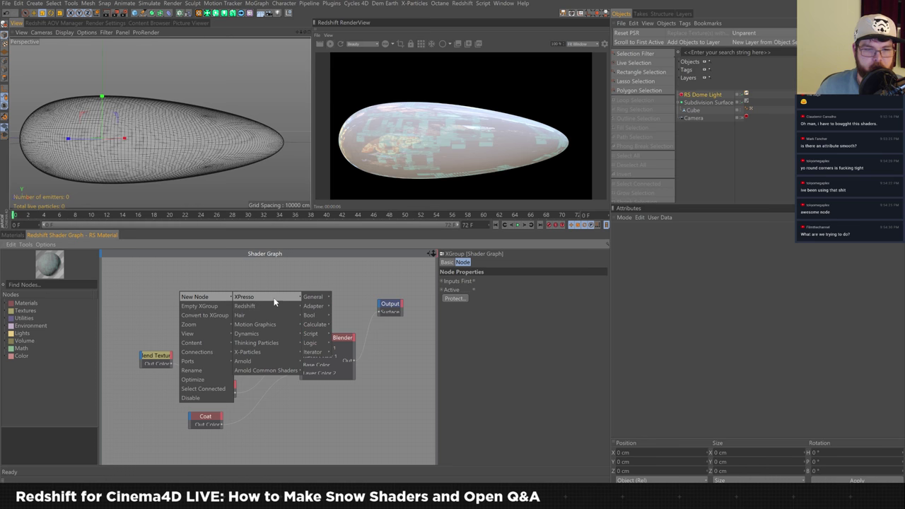
pyautogui.moveTo(328, 297)
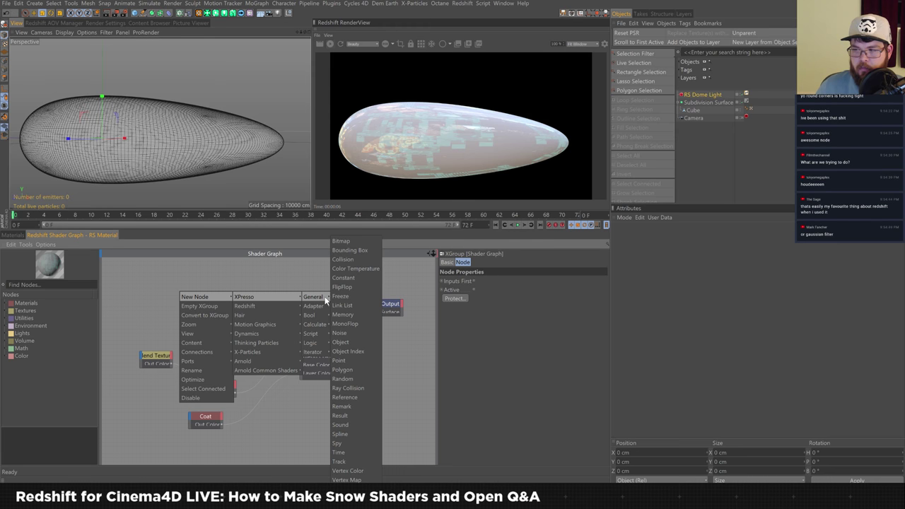
pyautogui.moveTo(904, 95); pyautogui.dragTo(663, 83)
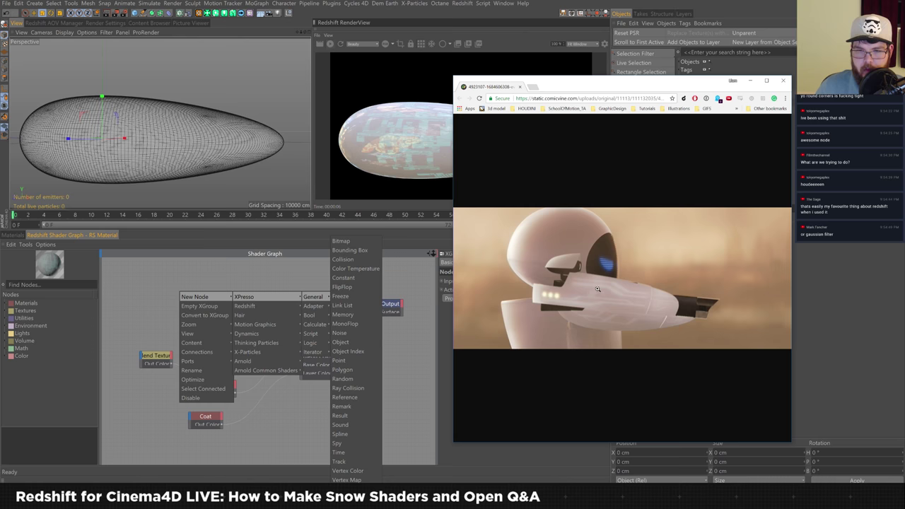
# Step: Zoom the reference image to full size in Chrome, then minimize Chrome
pyautogui.click(598, 289)
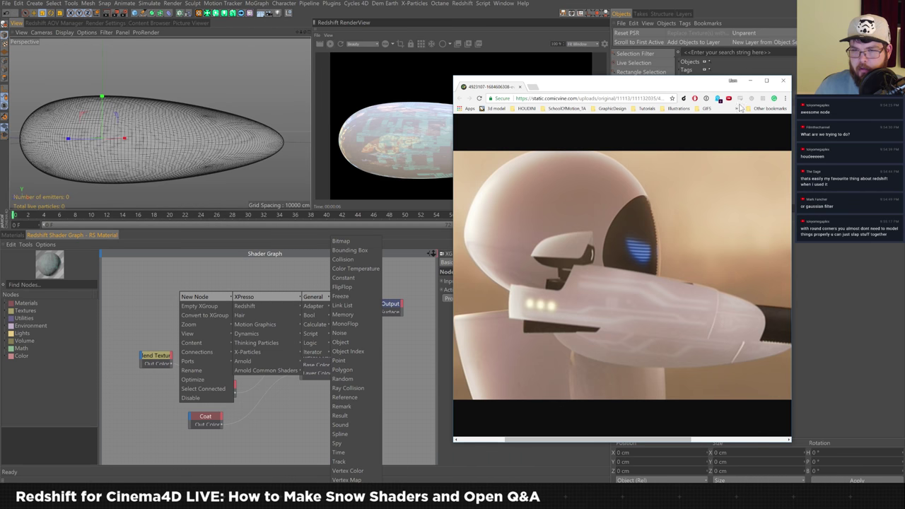
pyautogui.click(750, 80)
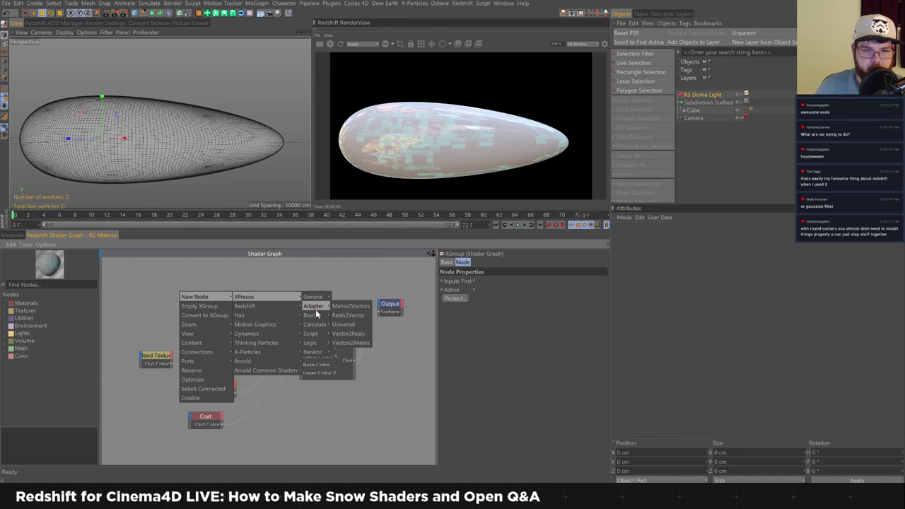
# Step: Add a Noise node and wire it into the RS Material Blender's second layer
pyautogui.moveTo(316, 325)
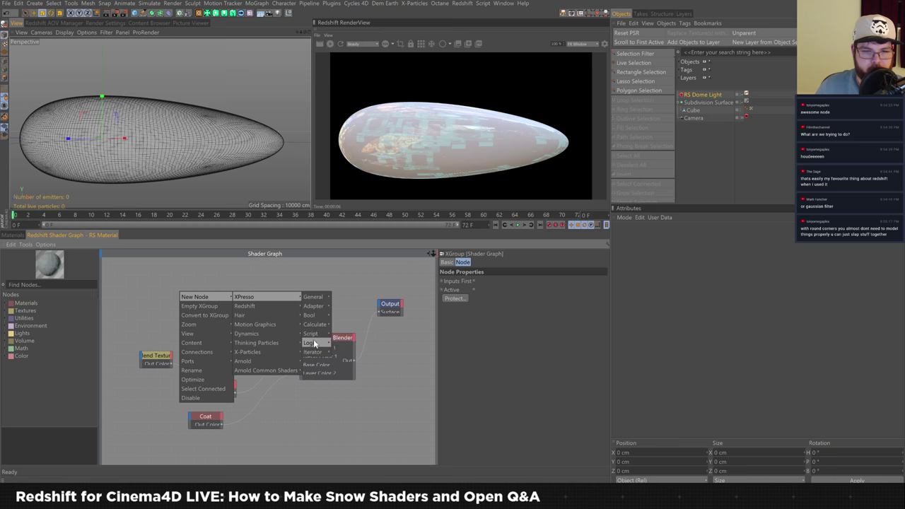
pyautogui.moveTo(312, 358)
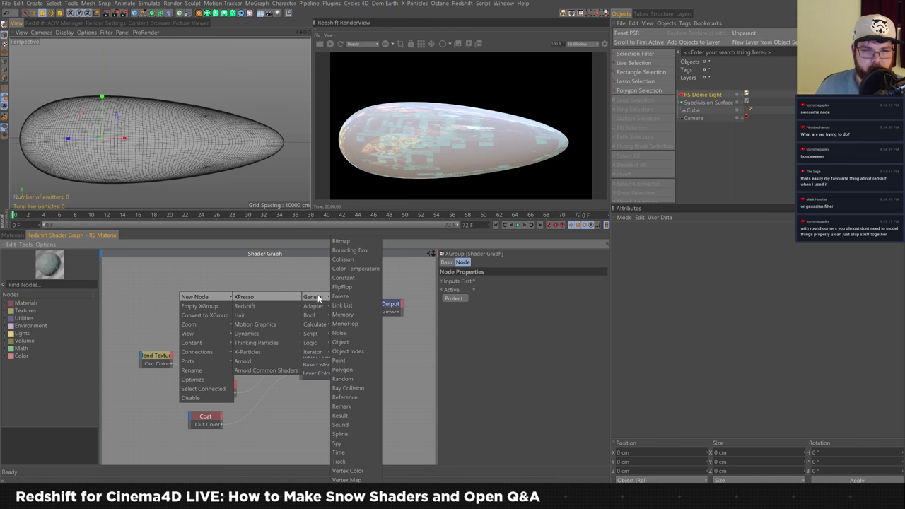
pyautogui.click(340, 332)
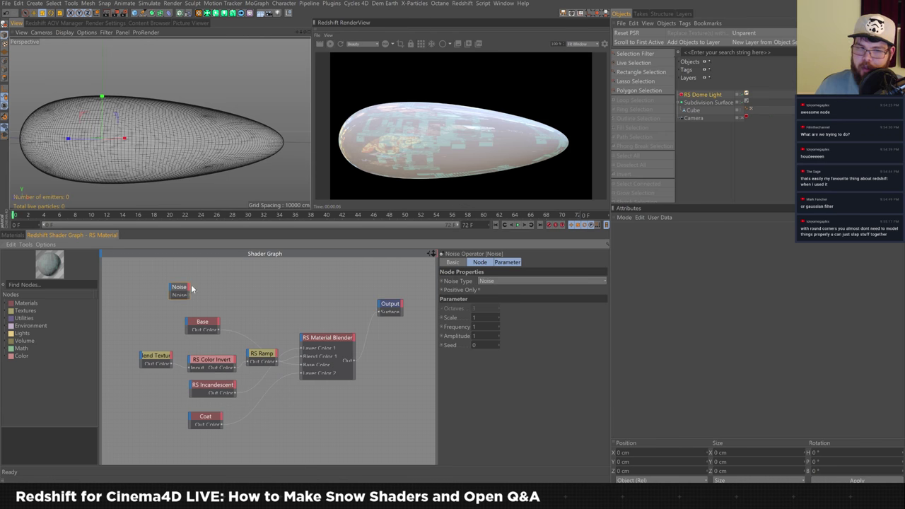
pyautogui.moveTo(180, 288); pyautogui.dragTo(292, 305)
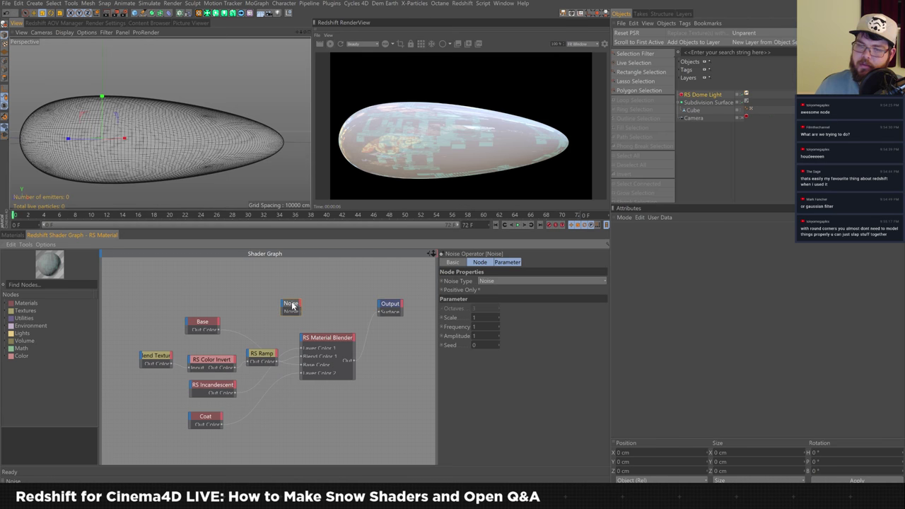
pyautogui.moveTo(302, 314); pyautogui.dragTo(355, 372)
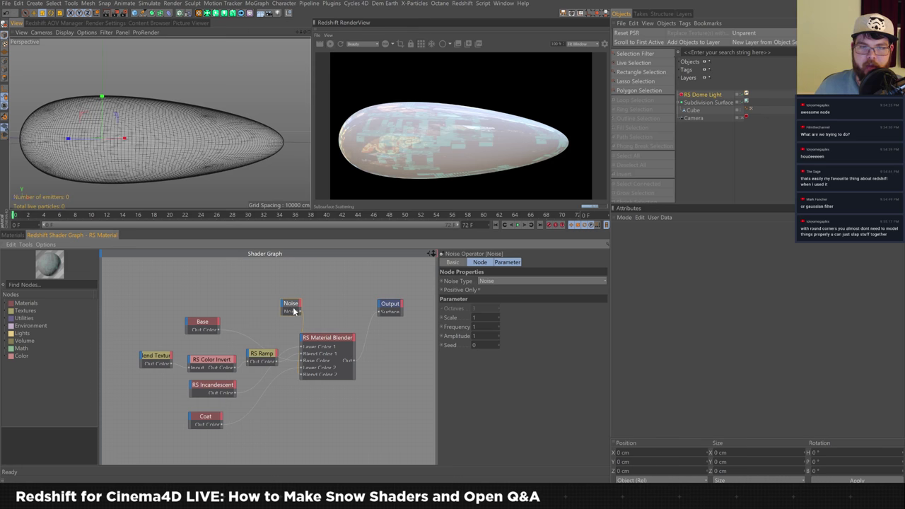
pyautogui.moveTo(293, 311); pyautogui.dragTo(275, 304)
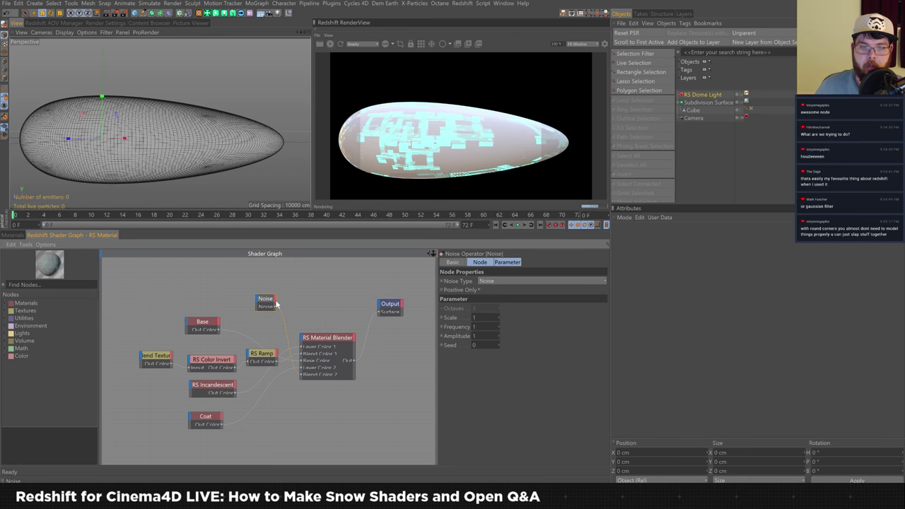
# Step: Set the noise to Fractal Brown Movement with 3 octaves, then delete the Noise node
pyautogui.click(519, 281)
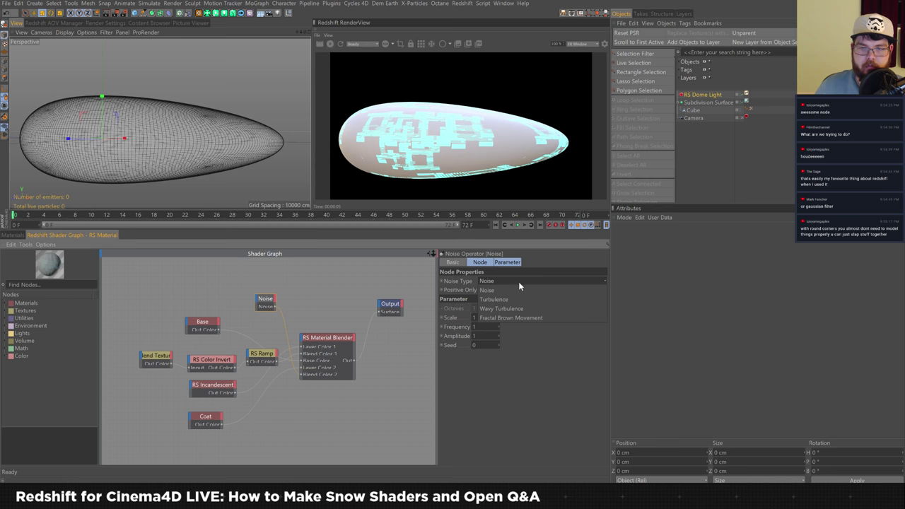
pyautogui.click(504, 320)
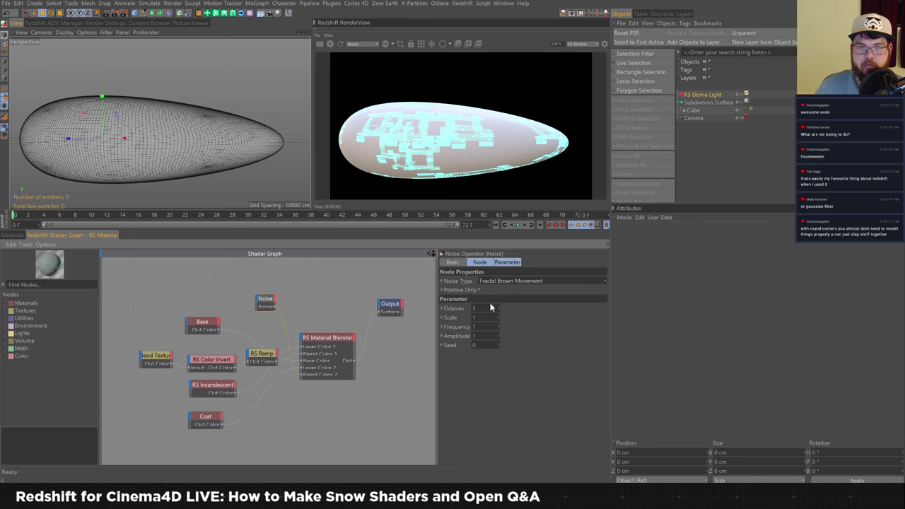
pyautogui.click(487, 308)
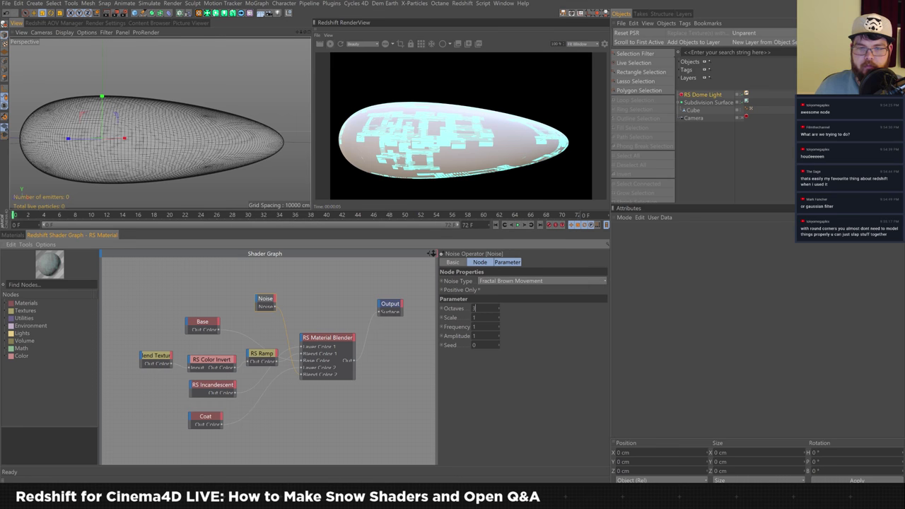
pyautogui.press('Return')
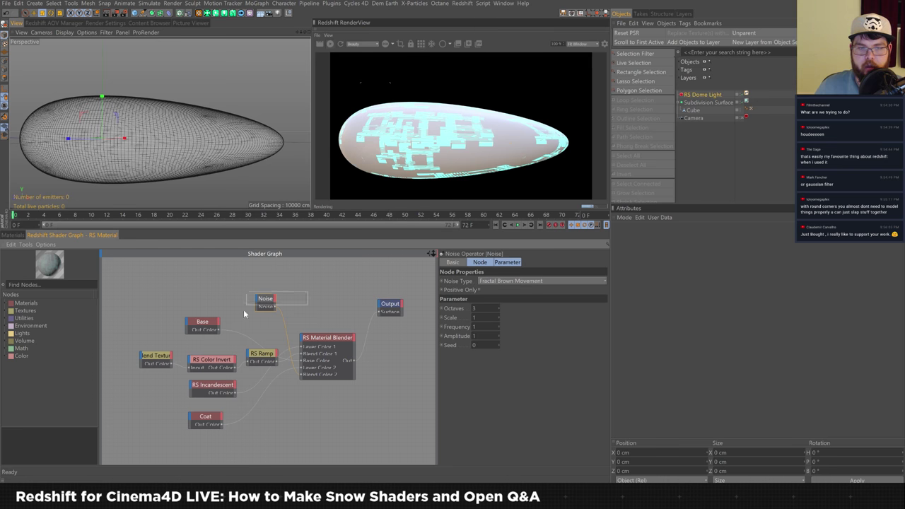
pyautogui.press('Delete')
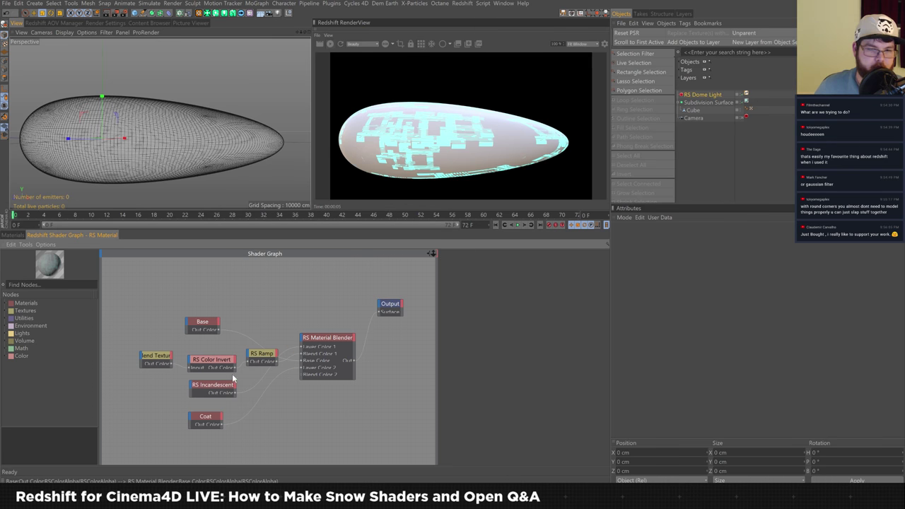
# Step: Check the Ramp, Color Invert and Incandescent nodes, then set Coat's coating Thickness to 1
pyautogui.click(268, 358)
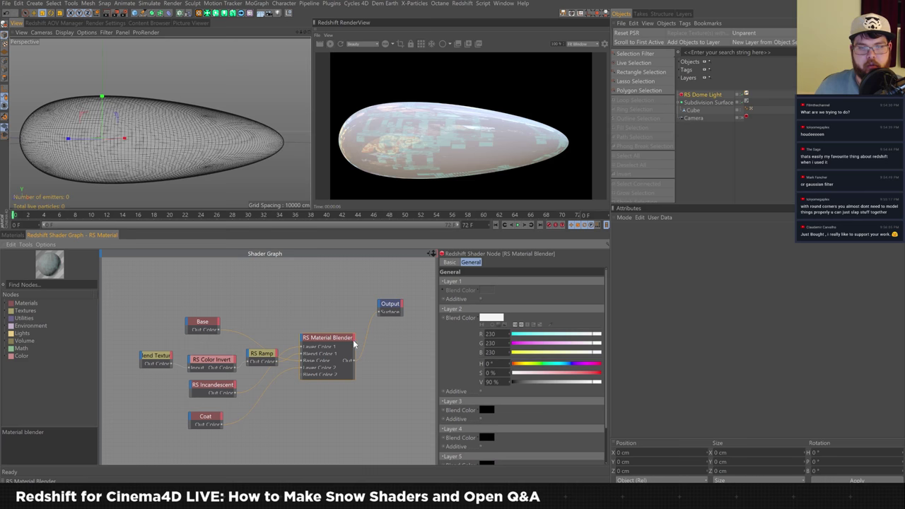
pyautogui.click(204, 365)
pyautogui.click(217, 388)
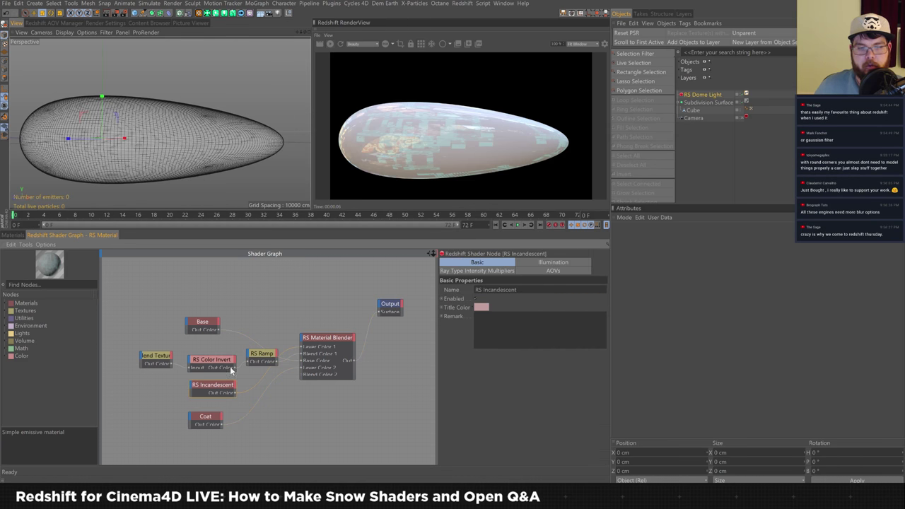
pyautogui.click(205, 417)
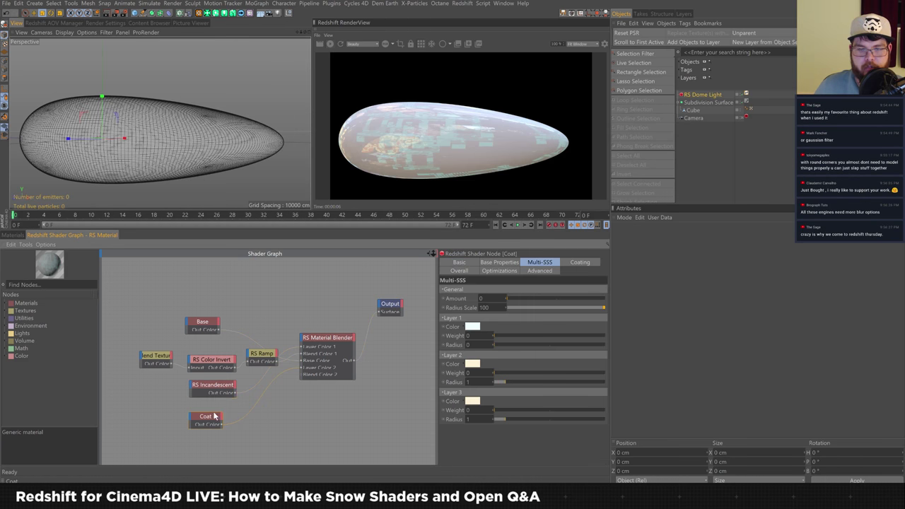
pyautogui.click(579, 263)
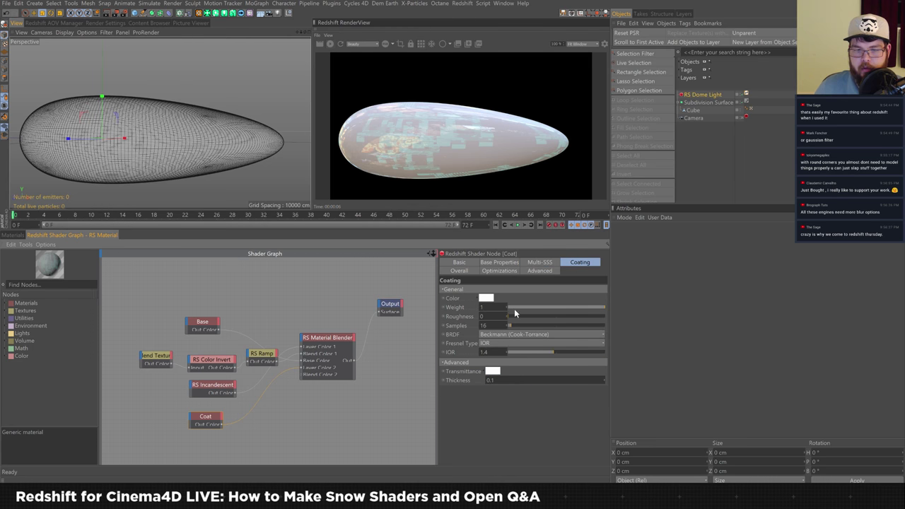
pyautogui.write('1')
pyautogui.press('Return')
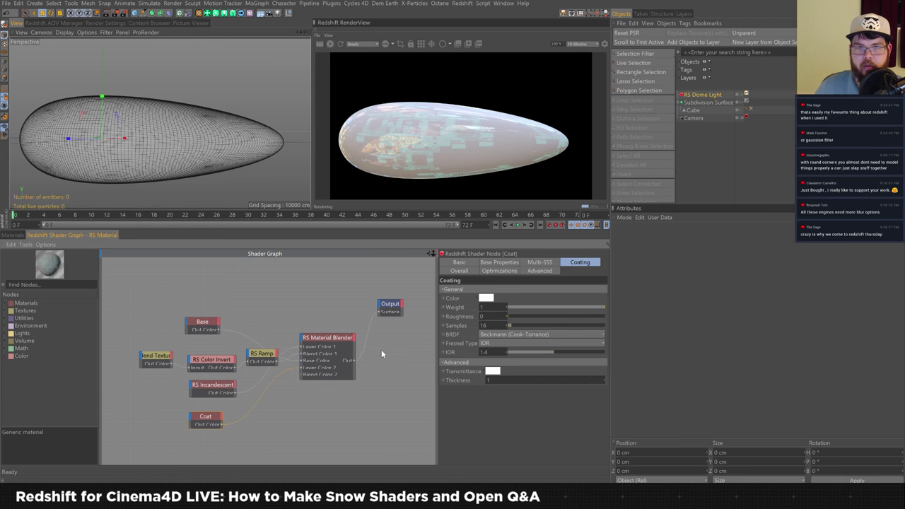
# Step: Raise the Coat node's Reflection Roughness to 1 in Base Properties
pyautogui.click(540, 263)
pyautogui.click(499, 262)
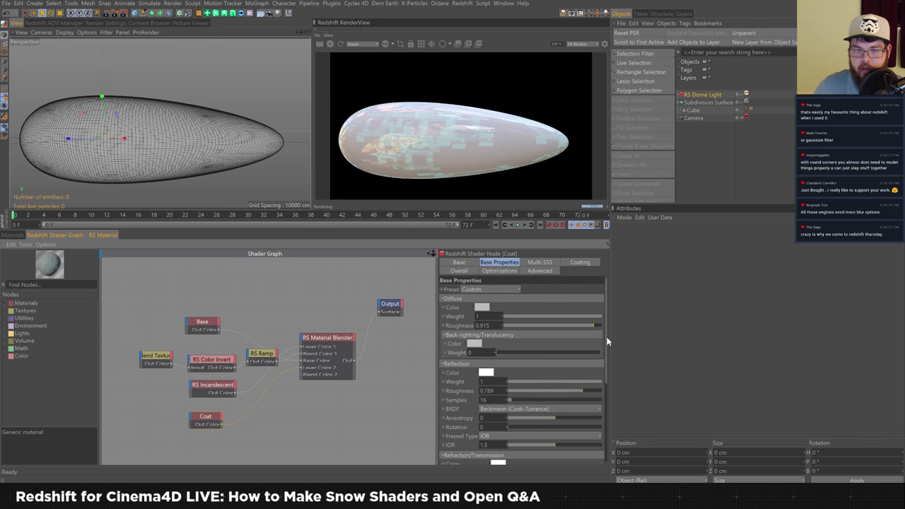
pyautogui.scroll(-4, 606, 358)
pyautogui.scroll(2, 609, 379)
pyautogui.moveTo(590, 339); pyautogui.dragTo(603, 339)
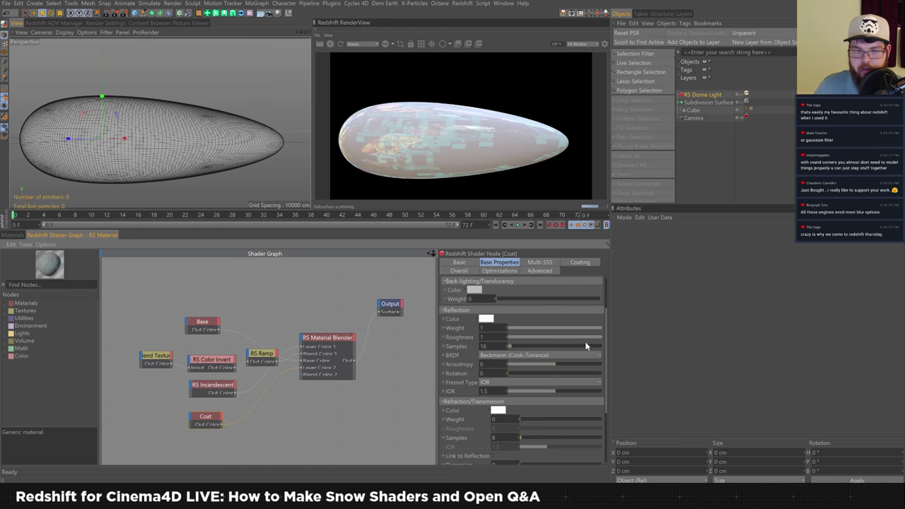
# Step: Set the Coat's reflection anisotropy to 1 and back-lighting weight to 0.802
pyautogui.moveTo(556, 365); pyautogui.dragTo(577, 365)
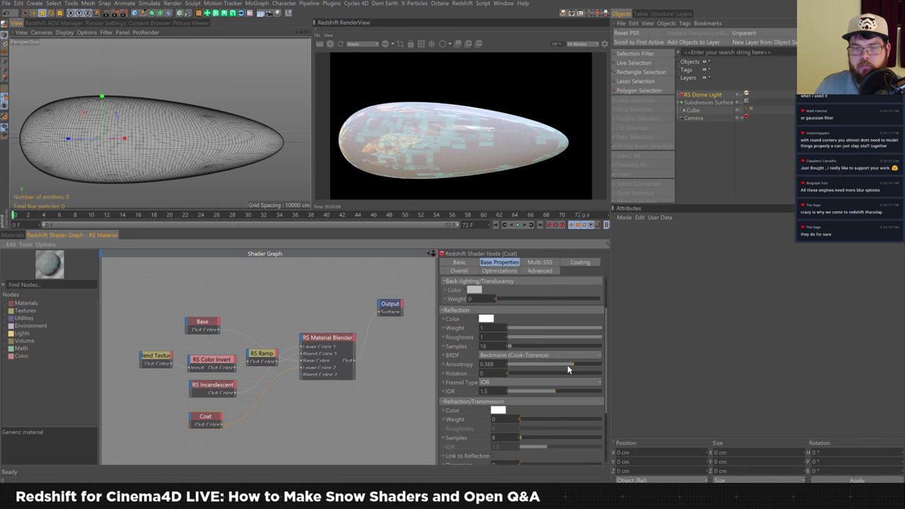
pyautogui.doubleClick(487, 364)
pyautogui.write('1')
pyautogui.press('Return')
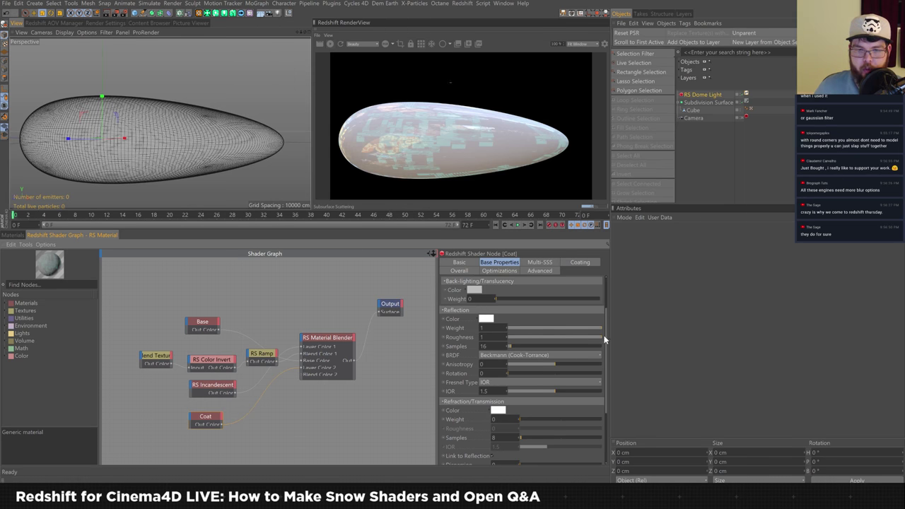
pyautogui.scroll(3, 611, 304)
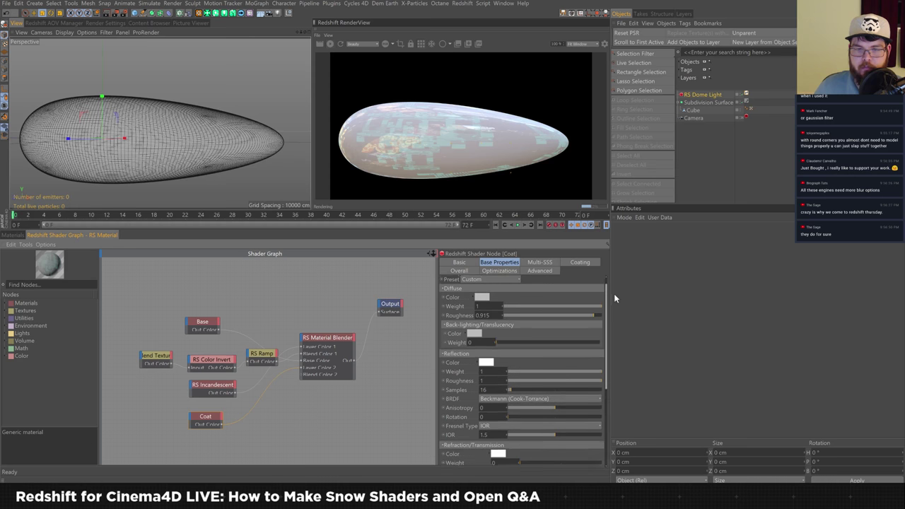
pyautogui.moveTo(545, 353); pyautogui.dragTo(581, 351)
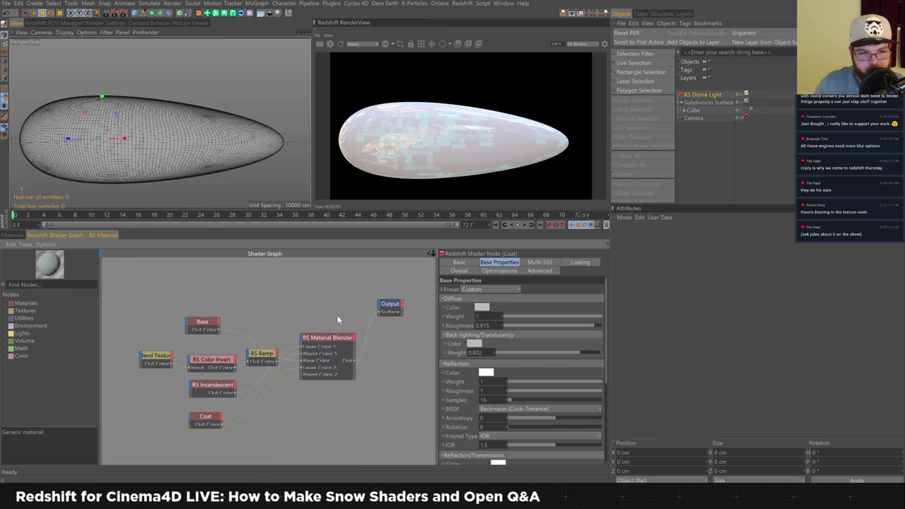
pyautogui.click(166, 358)
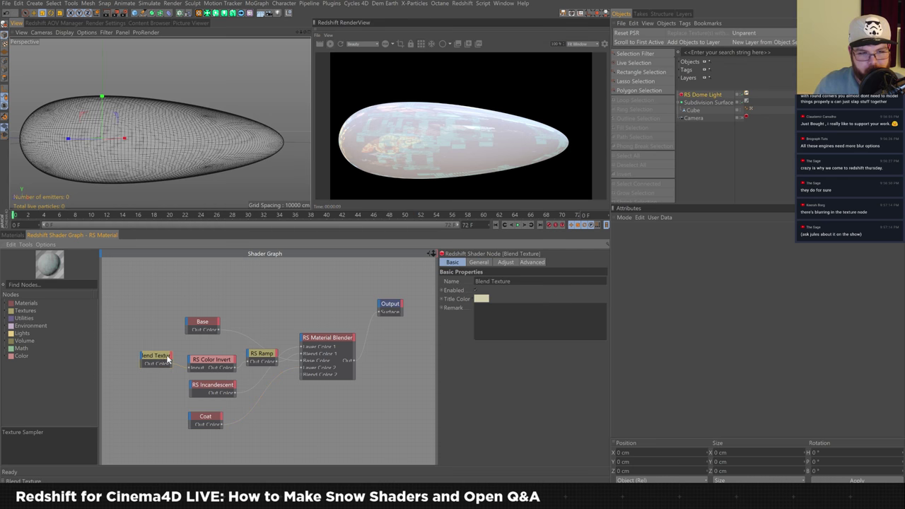
pyautogui.click(506, 263)
pyautogui.click(521, 262)
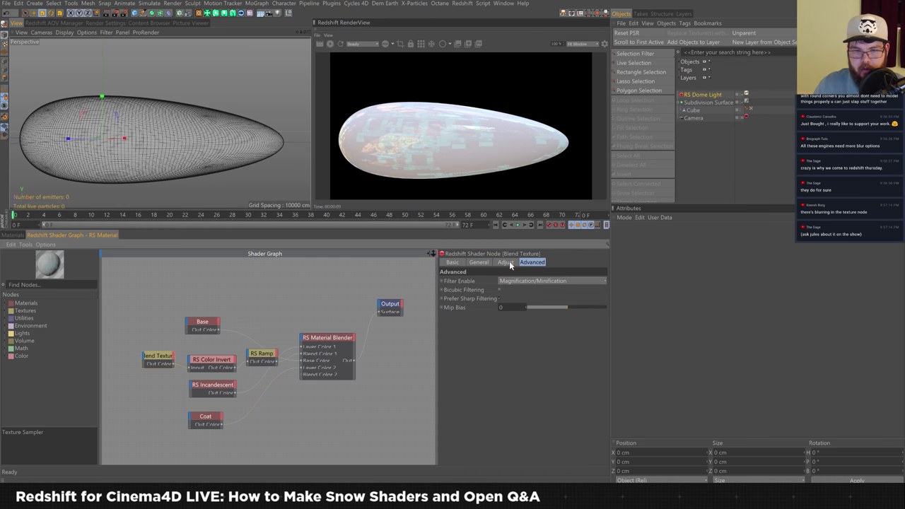
pyautogui.click(515, 262)
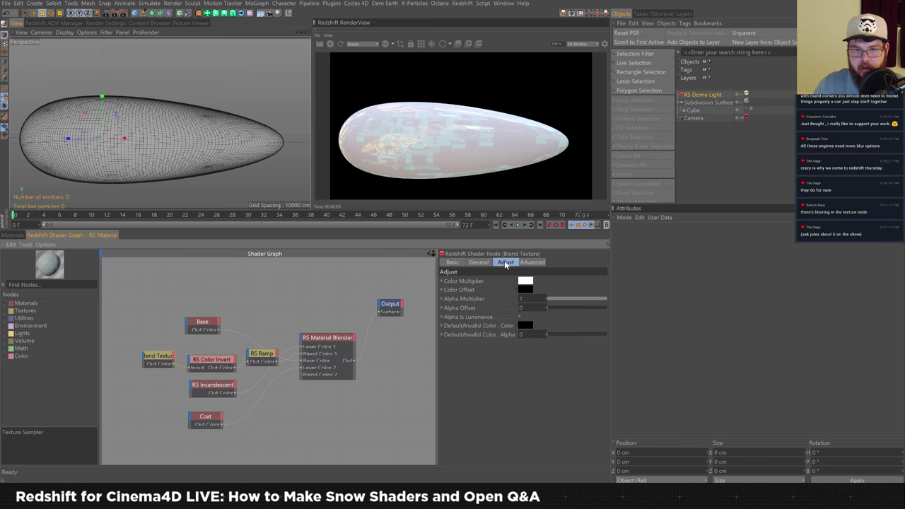
pyautogui.click(479, 262)
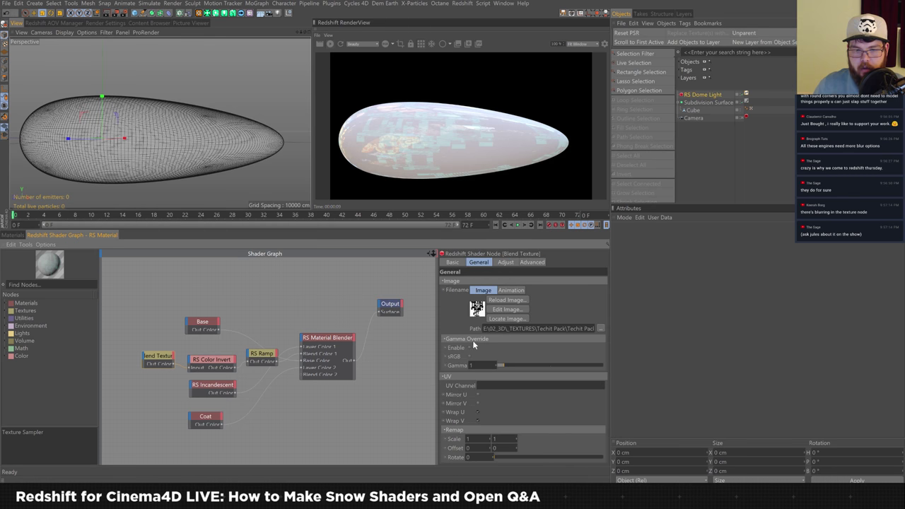
pyautogui.click(444, 339)
pyautogui.click(531, 263)
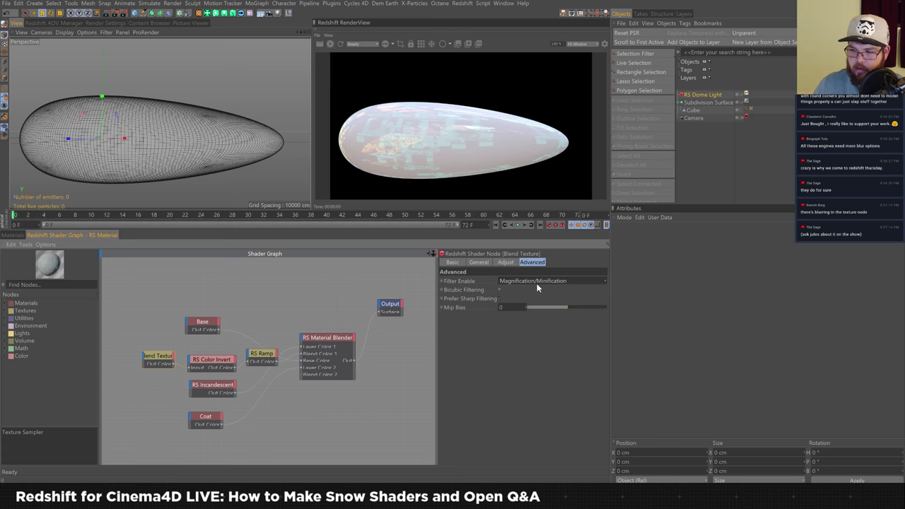
pyautogui.click(505, 263)
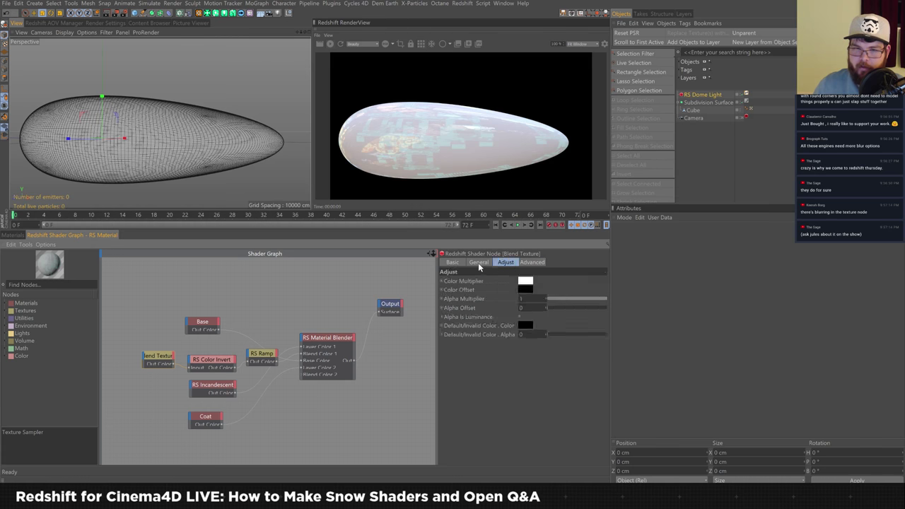
pyautogui.click(478, 262)
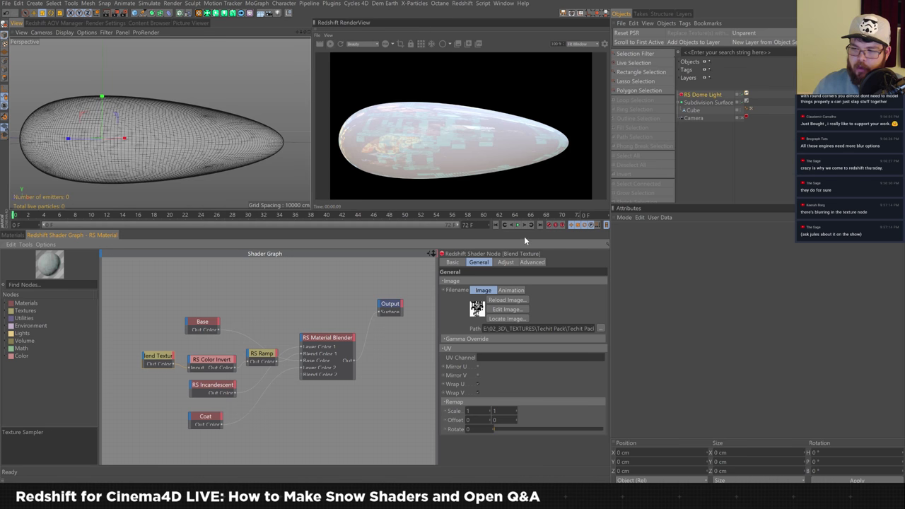
pyautogui.click(509, 263)
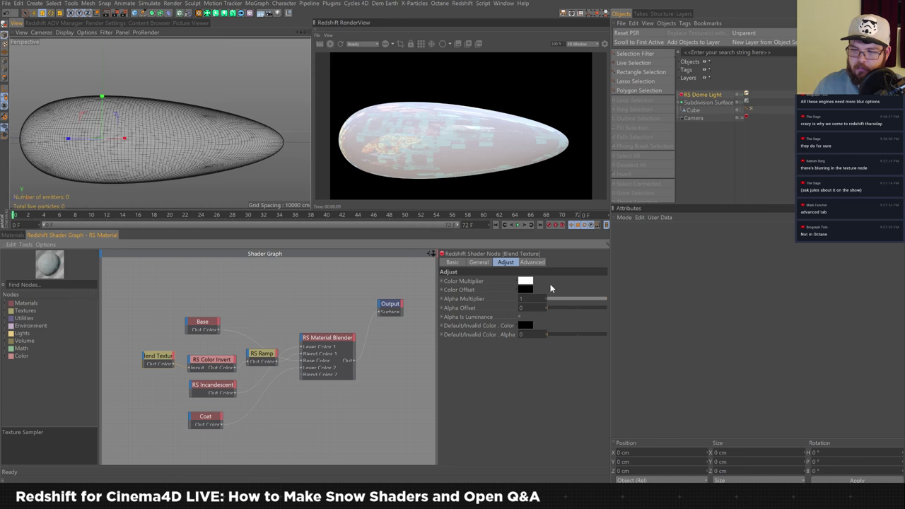
pyautogui.click(533, 263)
# Step: Experiment with Blend Texture Mip Bias values from 0.448 to 32, filtering off and Prefer Sharp Filtering
pyautogui.moveTo(573, 306); pyautogui.dragTo(589, 307)
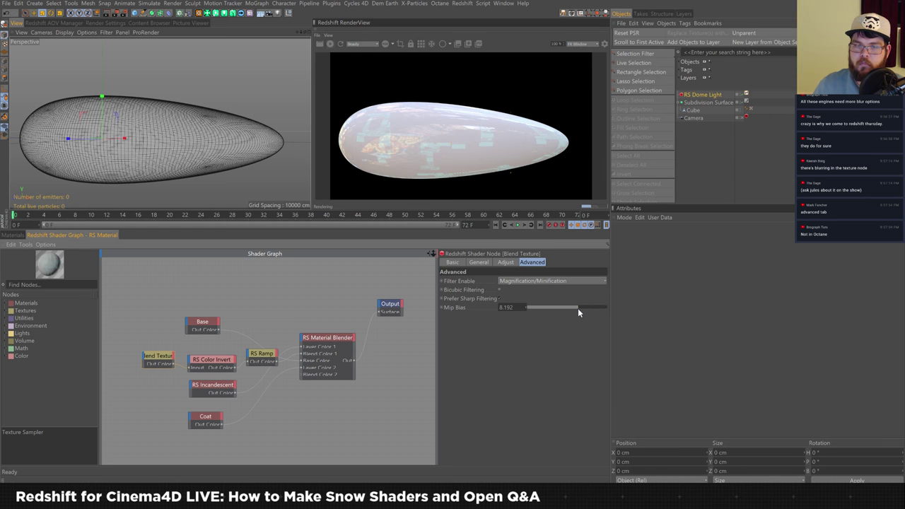
pyautogui.moveTo(579, 310); pyautogui.dragTo(572, 311)
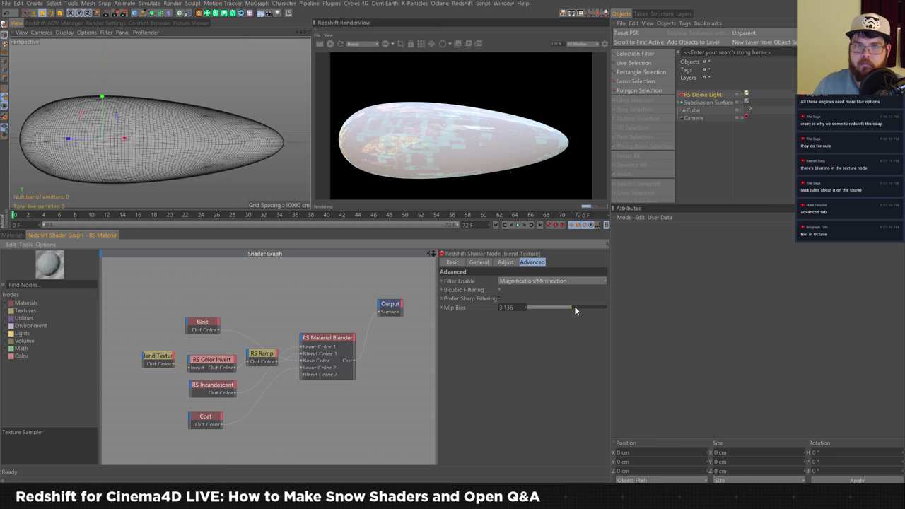
pyautogui.moveTo(575, 309); pyautogui.dragTo(584, 309)
pyautogui.click(574, 281)
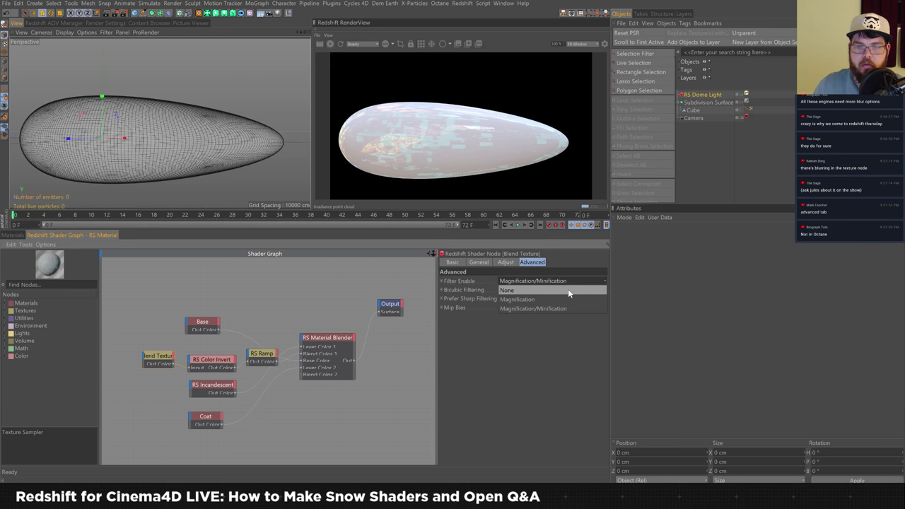
pyautogui.click(565, 289)
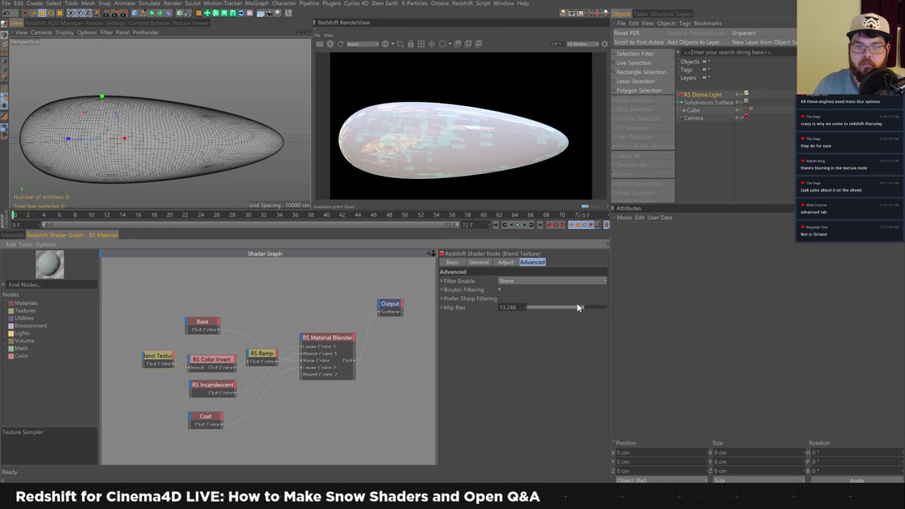
pyautogui.click(500, 299)
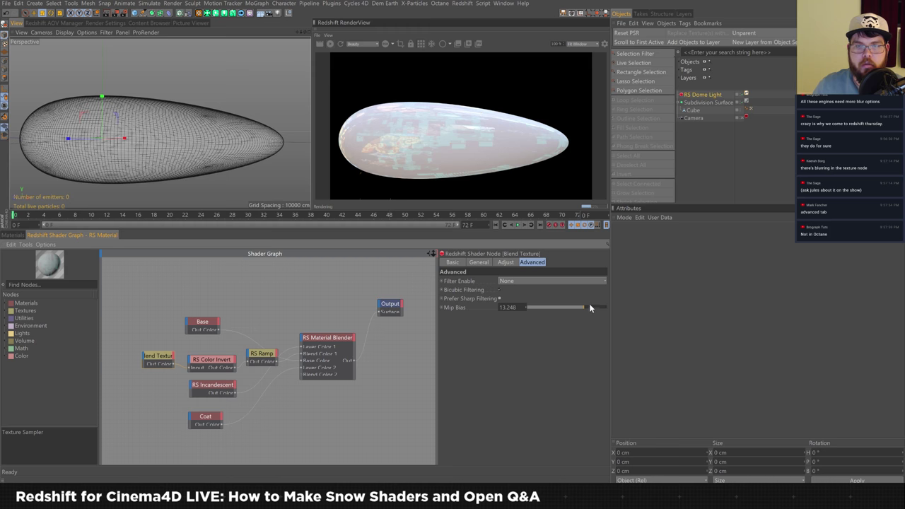
pyautogui.moveTo(589, 307); pyautogui.dragTo(627, 309)
pyautogui.click(567, 307)
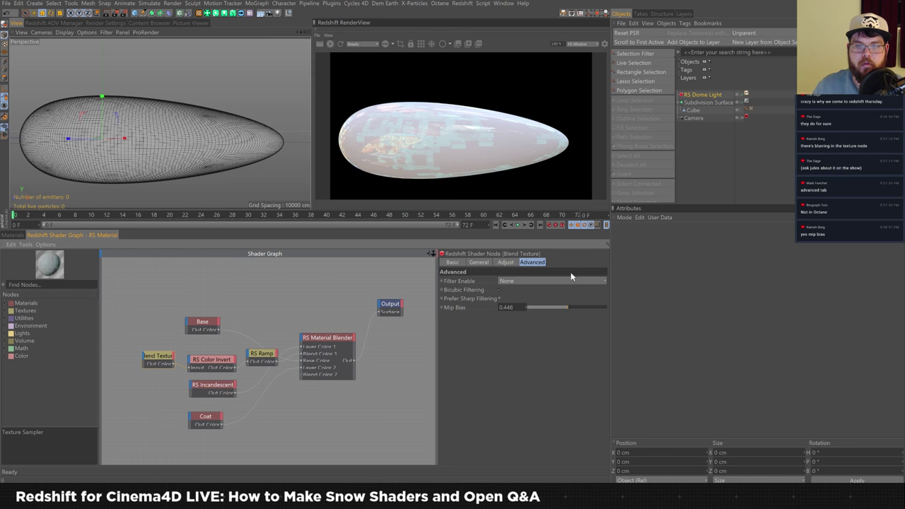
pyautogui.moveTo(572, 309); pyautogui.dragTo(574, 309)
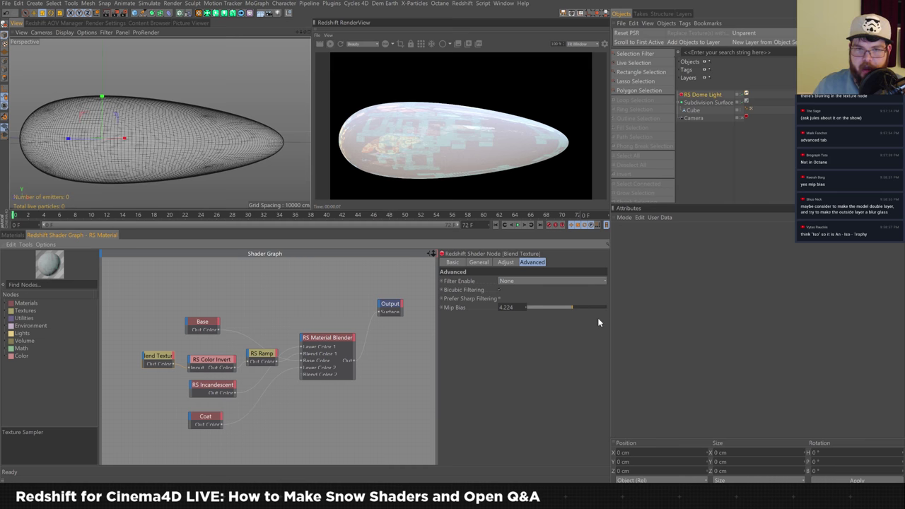
# Step: Restore Magnification/Minification filtering and set the Blend Texture's Mip Bias to 0.05
pyautogui.click(567, 287)
pyautogui.click(558, 283)
pyautogui.click(554, 282)
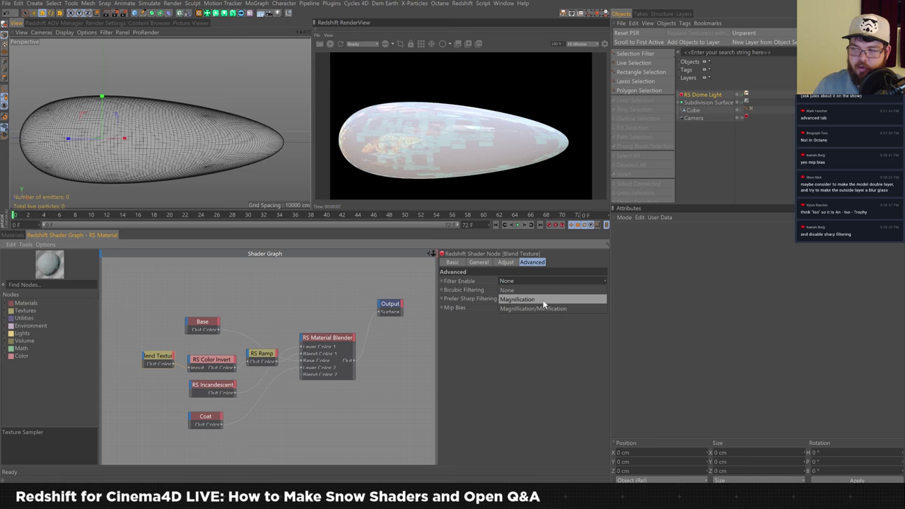
pyautogui.click(560, 309)
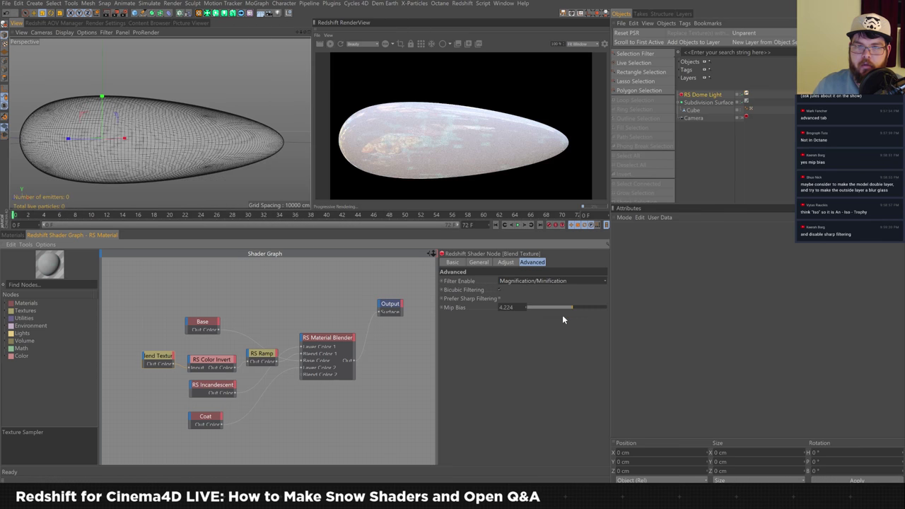
pyautogui.click(573, 309)
pyautogui.moveTo(573, 310); pyautogui.dragTo(568, 307)
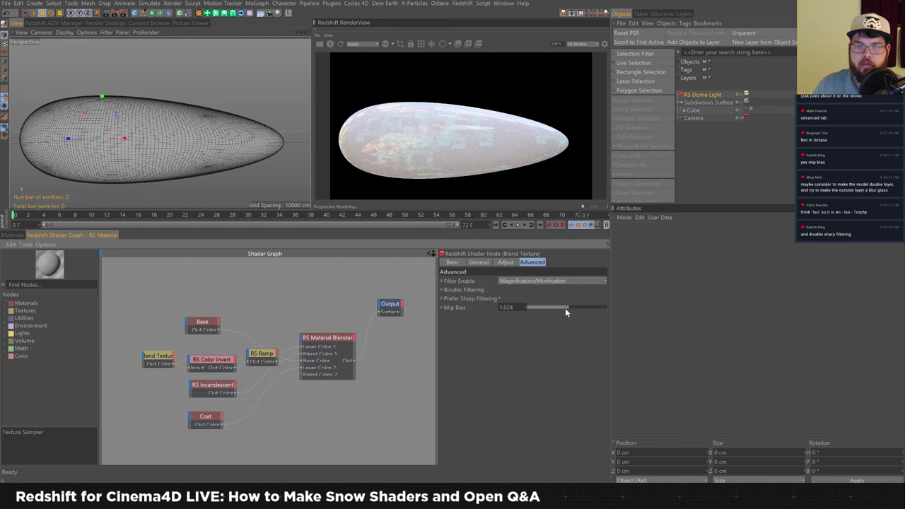
pyautogui.click(570, 309)
pyautogui.moveTo(572, 309)
pyautogui.mouseDown()
pyautogui.moveTo(613, 311)
pyautogui.moveTo(568, 308)
pyautogui.mouseUp()
pyautogui.click(506, 307)
pyautogui.write('0')
pyautogui.press('Return')
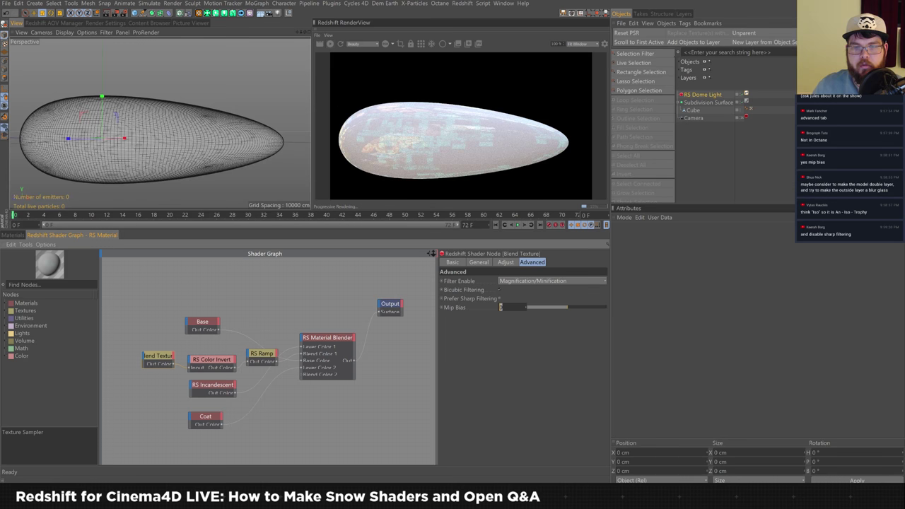
pyautogui.write('0.05')
pyautogui.press('Return')
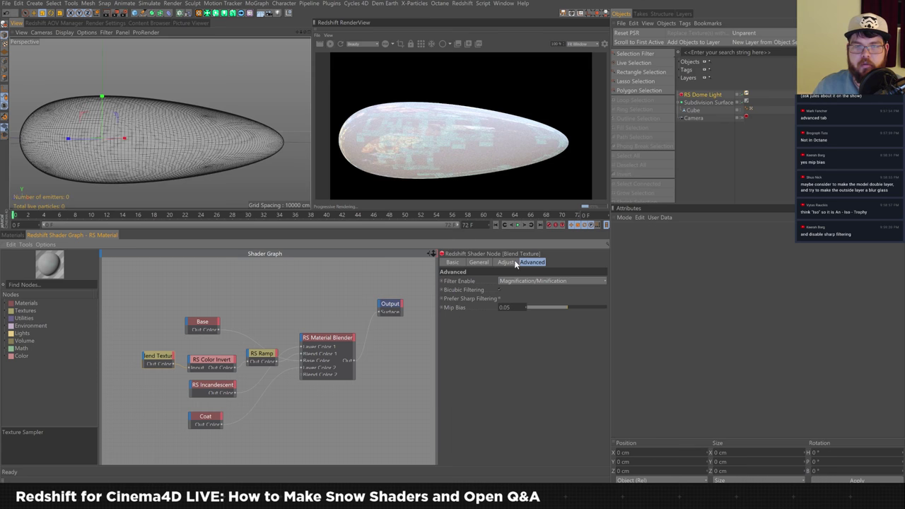
# Step: Test the Blend Texture's Alpha Multiplier and Alpha Offset, leaving them at 1 and 0
pyautogui.click(507, 262)
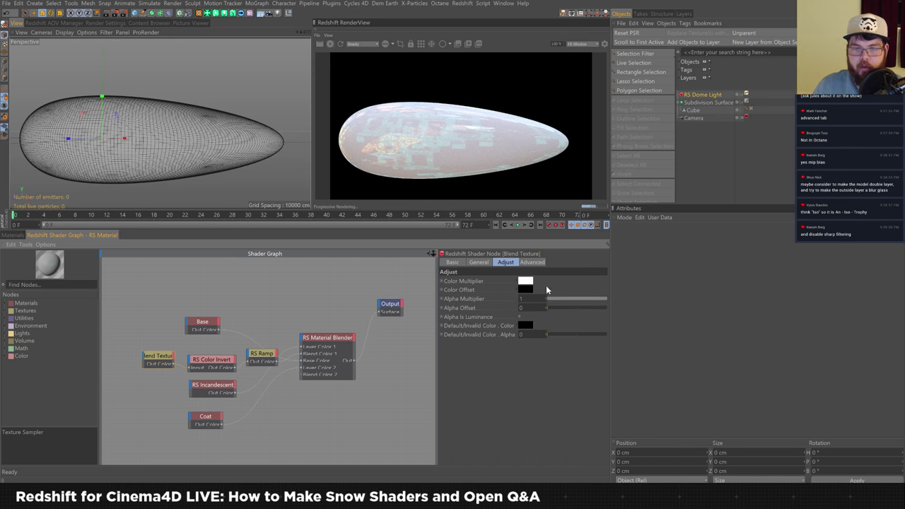
pyautogui.moveTo(590, 301); pyautogui.dragTo(628, 301)
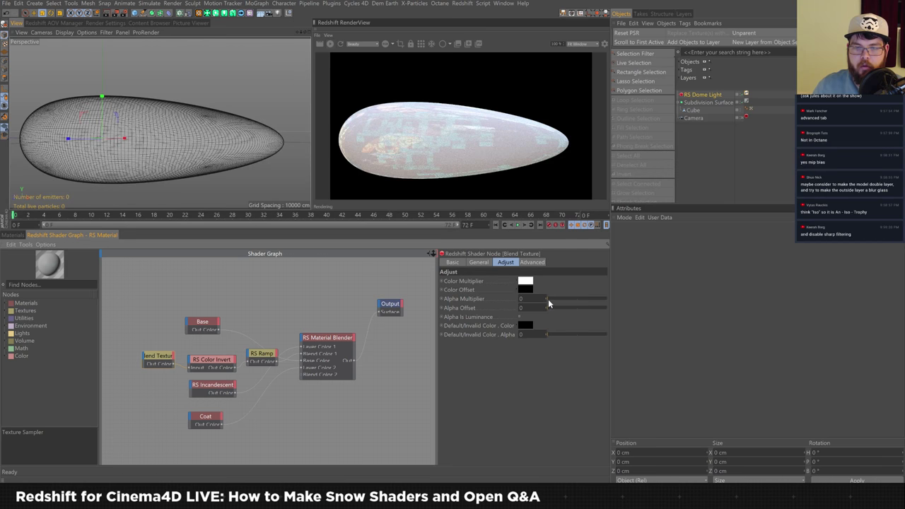
pyautogui.moveTo(559, 313)
pyautogui.mouseDown()
pyautogui.moveTo(587, 312)
pyautogui.moveTo(558, 311)
pyautogui.mouseUp()
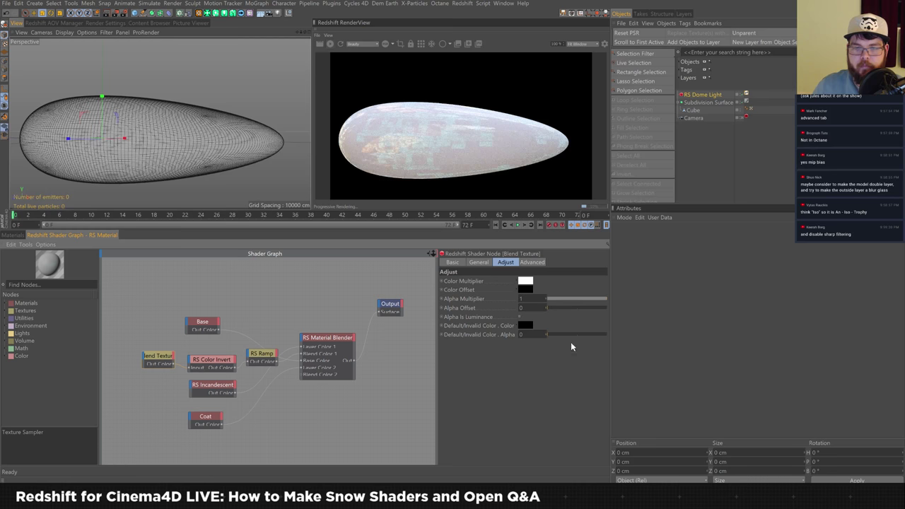
pyautogui.click(478, 262)
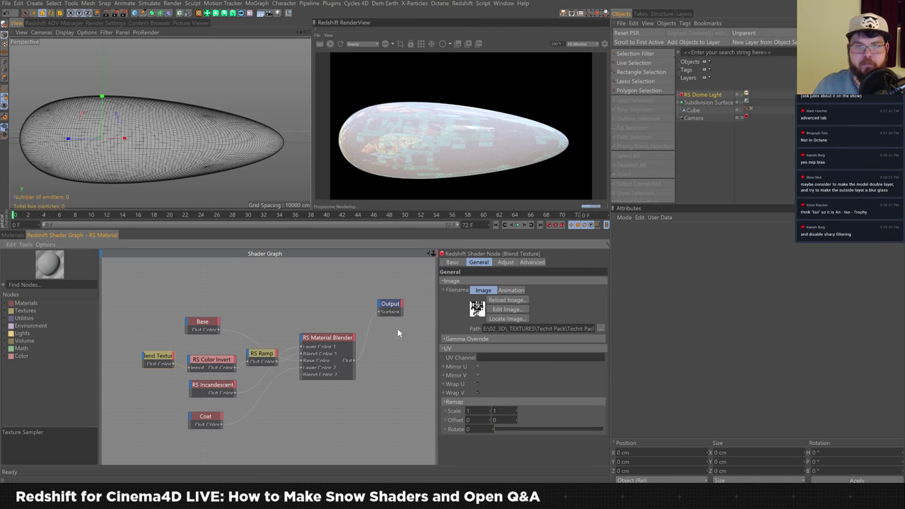
# Step: Lower the RS Ramp knot intensity to 14% and refresh the render, comparing with reference images
pyautogui.click(270, 356)
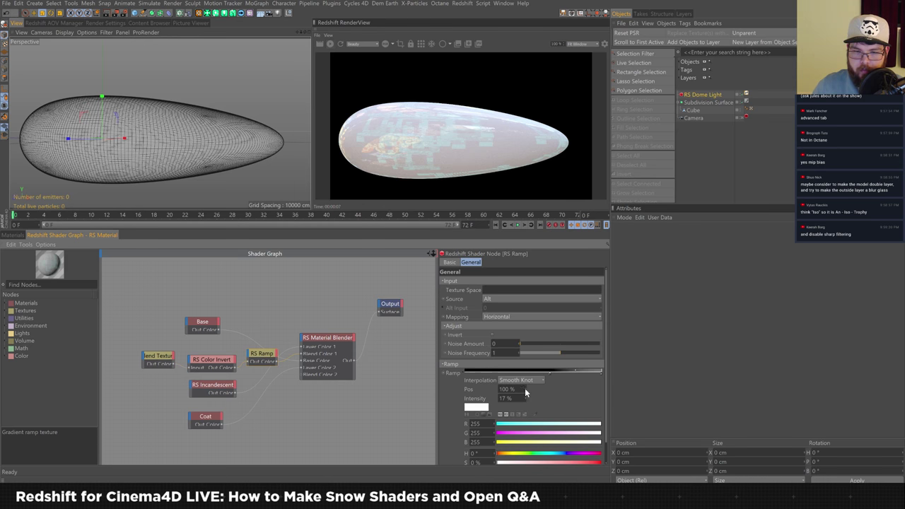
pyautogui.moveTo(526, 401)
pyautogui.mouseDown()
pyautogui.moveTo(526, 410)
pyautogui.moveTo(526, 392)
pyautogui.mouseUp()
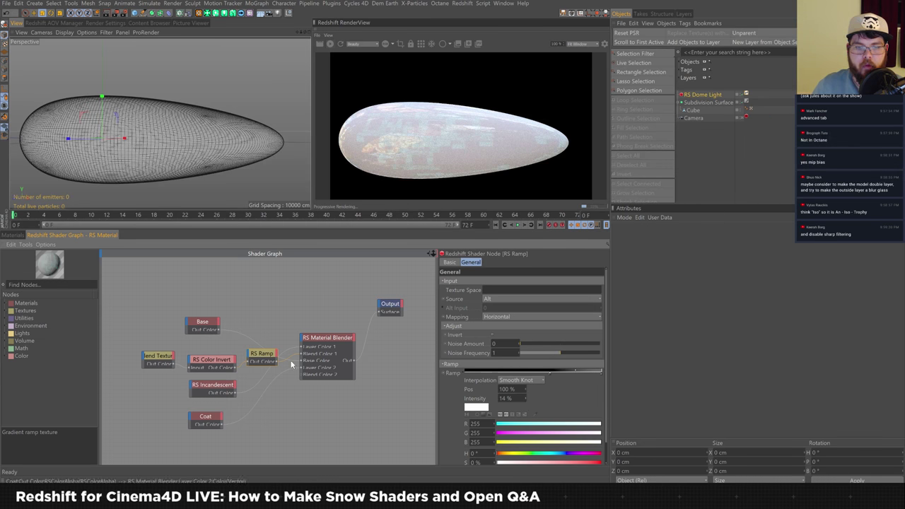
pyautogui.click(421, 44)
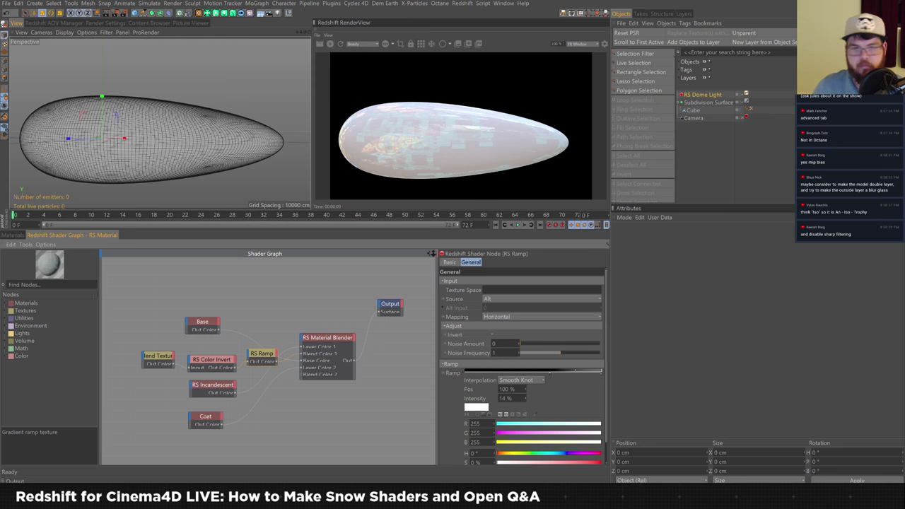
pyautogui.hotkey('alt', 'Tab')
pyautogui.hotkey('alt', 'Tab')
pyautogui.hotkey('alt', 'Tab')
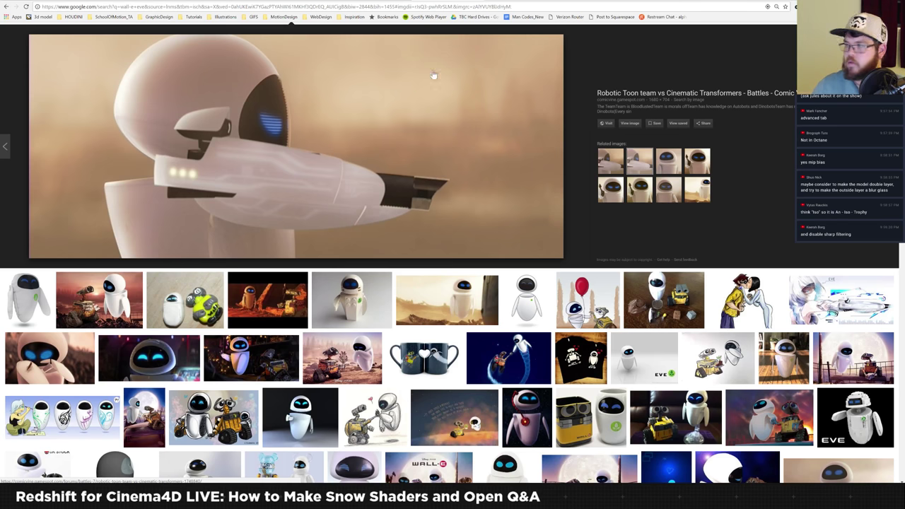
pyautogui.hotkey('alt', 'Tab')
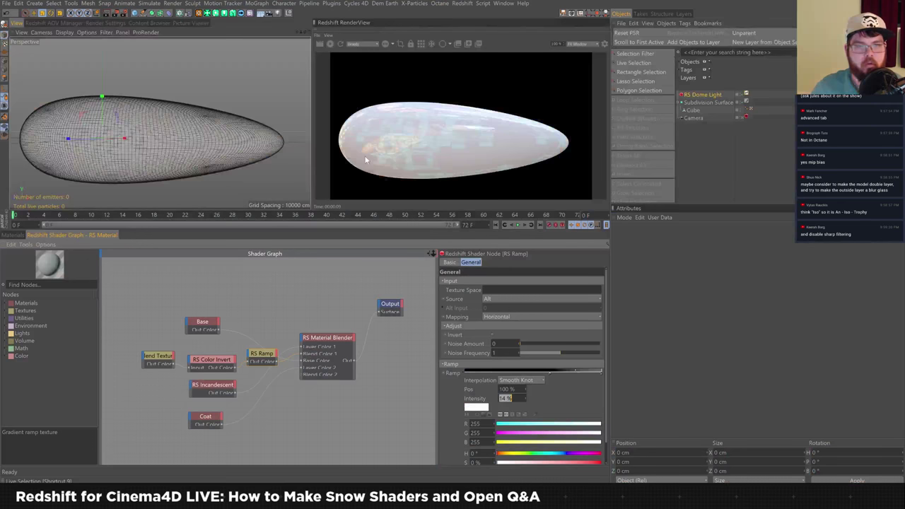
pyautogui.click(217, 391)
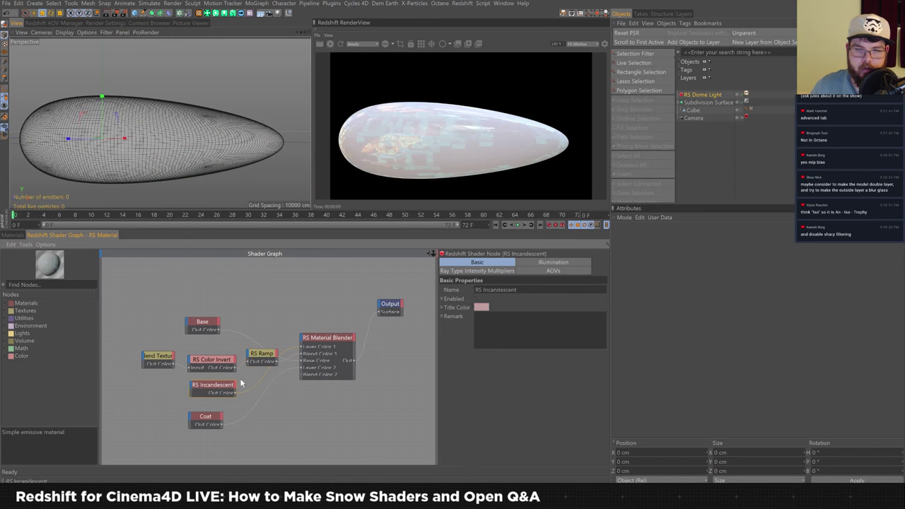
# Step: Set the Coat's back-lighting weight to 0.125, reflection weight to 0.25 and diffuse roughness to 0.063
pyautogui.click(205, 417)
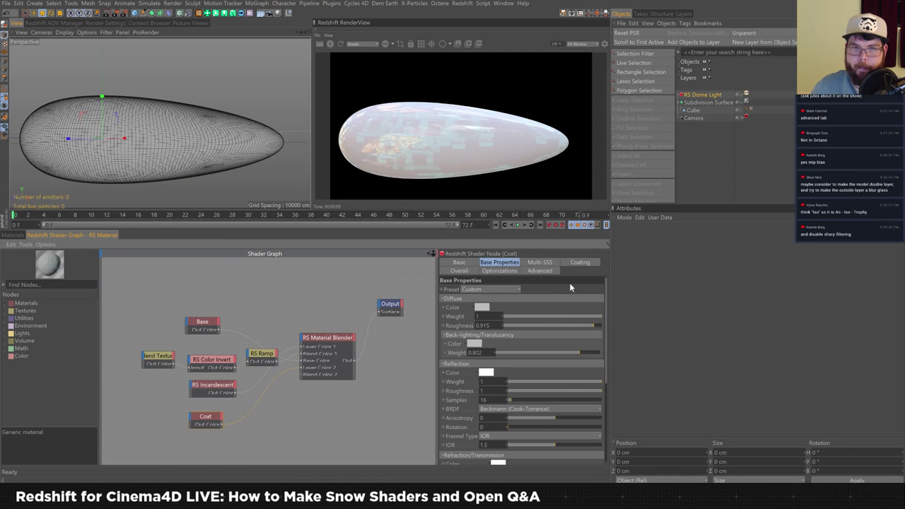
pyautogui.moveTo(550, 353); pyautogui.dragTo(516, 353)
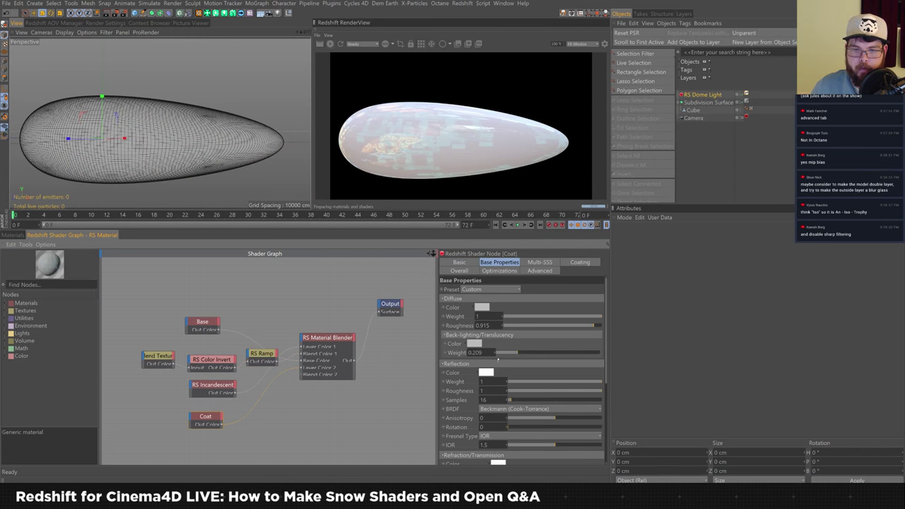
pyautogui.write('0.125')
pyautogui.press('Return')
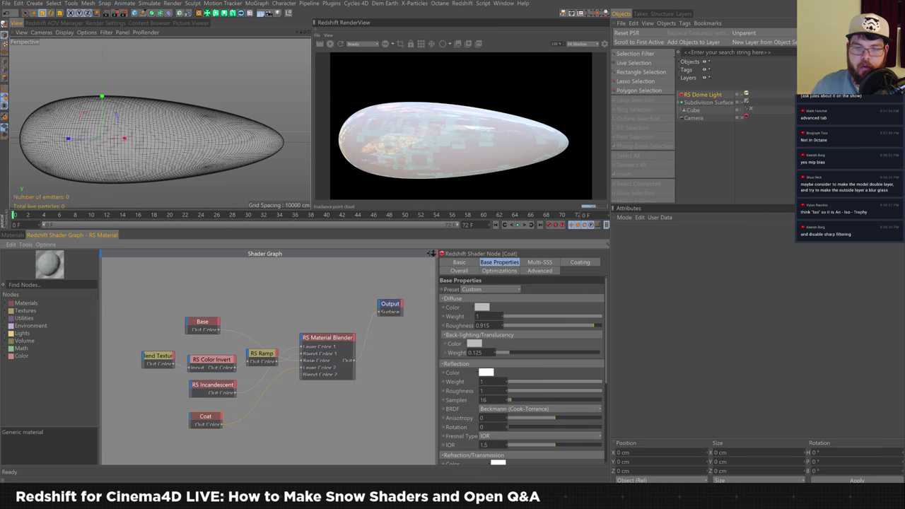
pyautogui.click(481, 381)
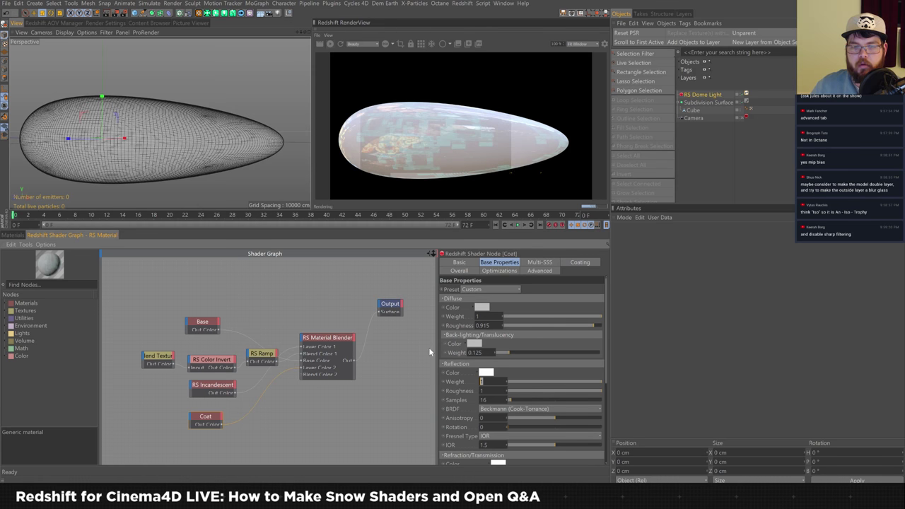
pyautogui.write('0.25')
pyautogui.press('Return')
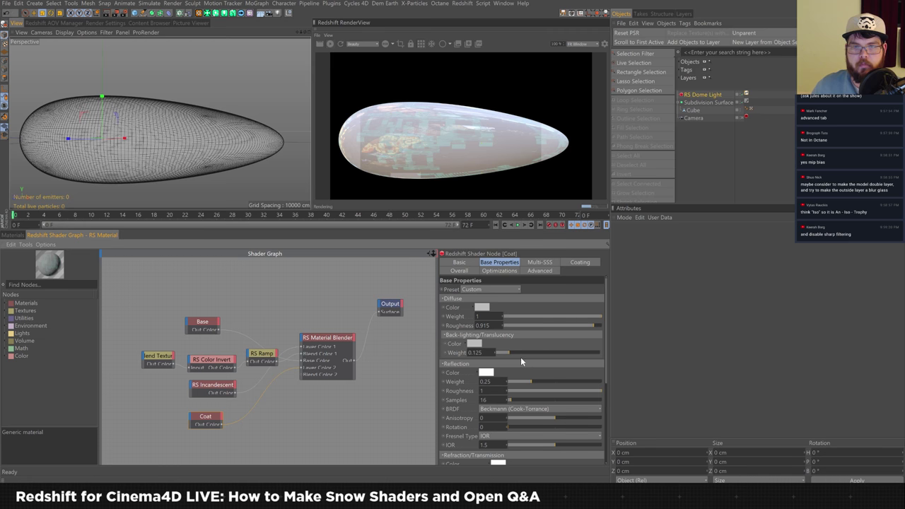
pyautogui.click(509, 326)
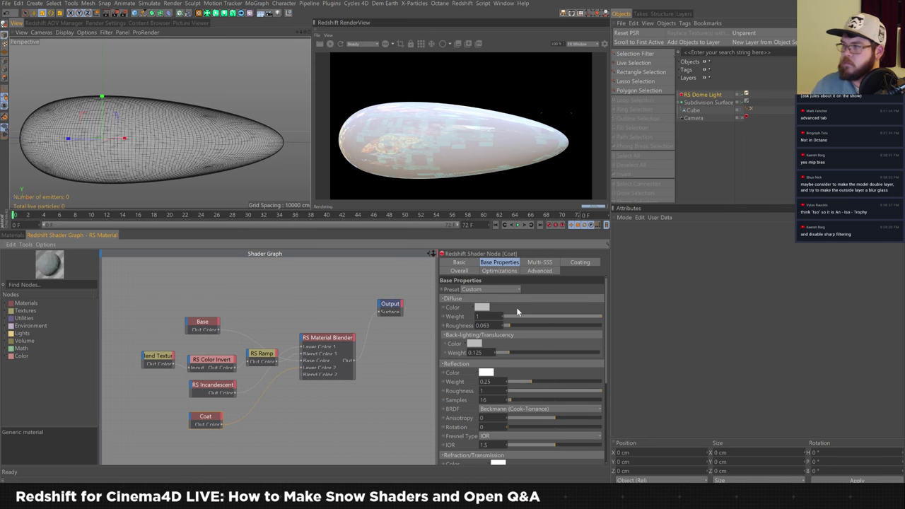
pyautogui.hotkey('alt', 'Tab')
pyautogui.hotkey('alt', 'Tab')
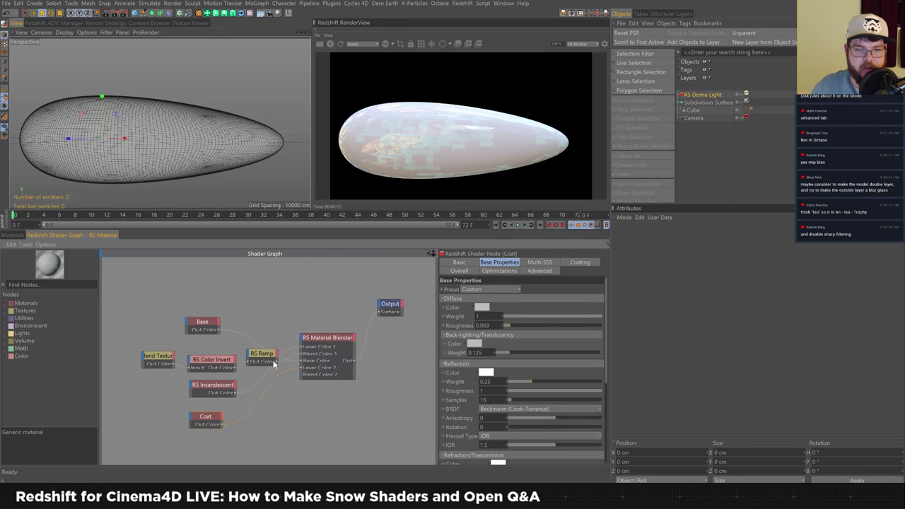
pyautogui.click(218, 386)
# Step: Lower the RS Incandescent glow colour's saturation to 20 for a pale teal
pyautogui.click(549, 263)
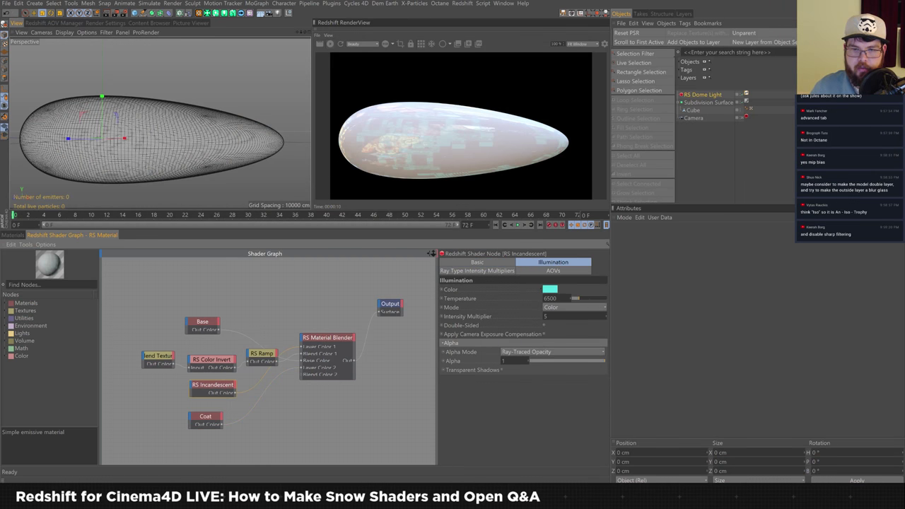
pyautogui.click(553, 290)
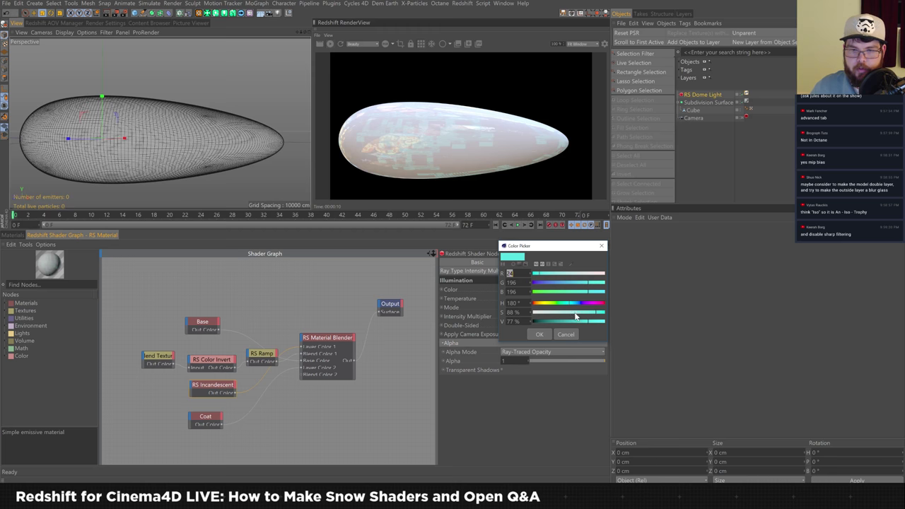
pyautogui.click(513, 311)
pyautogui.write('20')
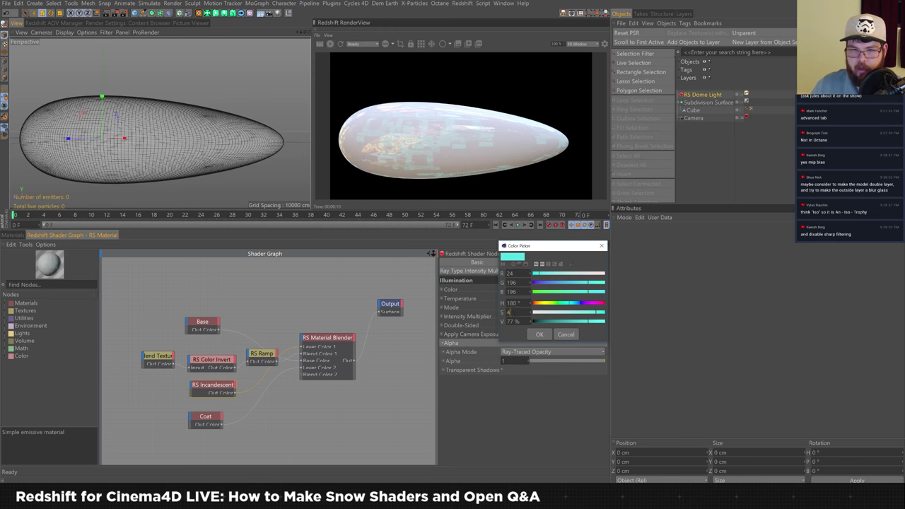
pyautogui.press('Return')
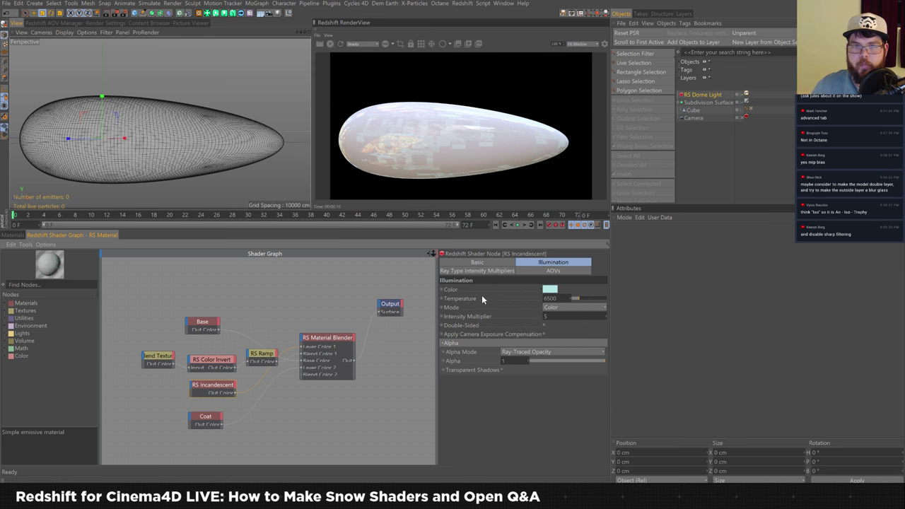
# Step: Set the RS Incandescent Intensity Multiplier to 2.5
pyautogui.click(558, 316)
pyautogui.write('2')
pyautogui.press('Return')
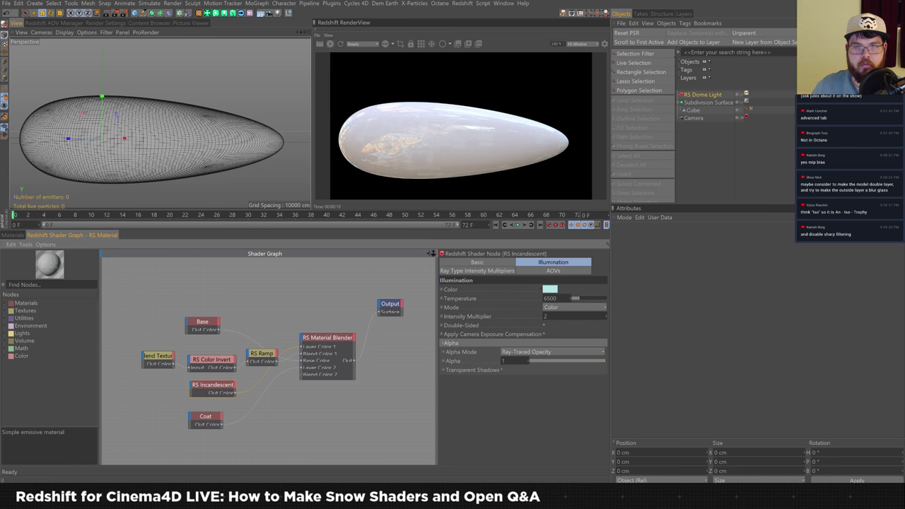
pyautogui.write('.5')
pyautogui.press('Return')
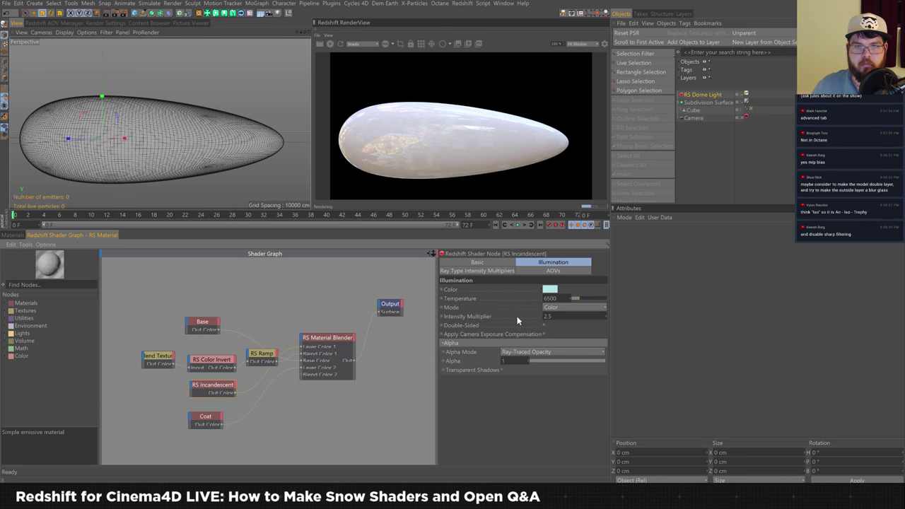
# Step: Drag the Base node's Reflection Weight down to 0, checking the EVE reference images
pyautogui.click(202, 326)
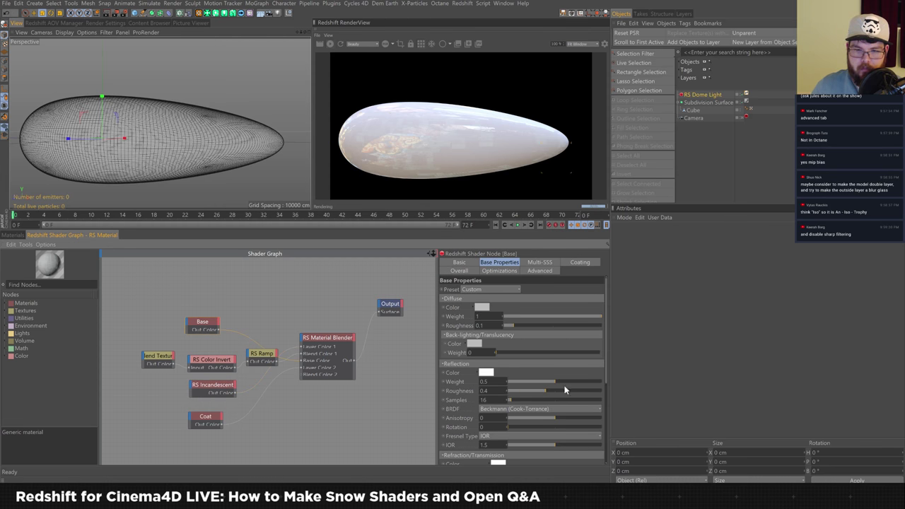
pyautogui.moveTo(550, 383); pyautogui.dragTo(321, 404)
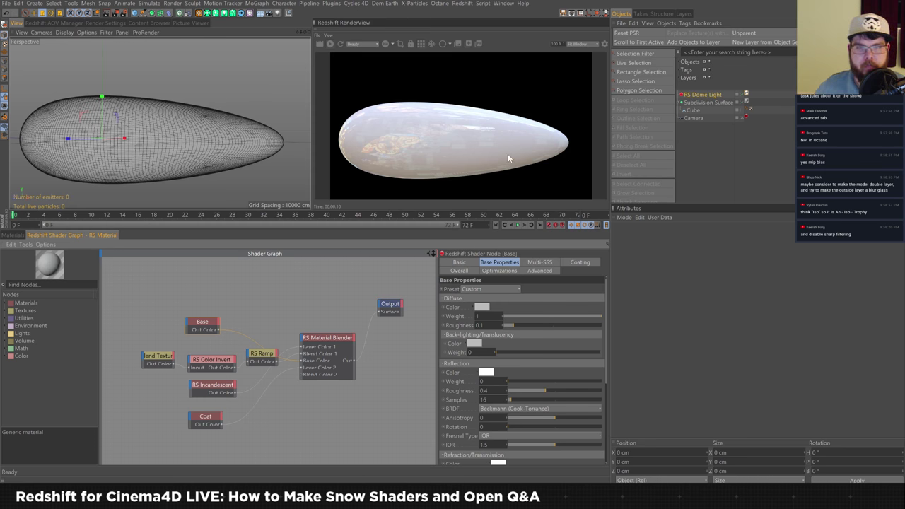
pyautogui.hotkey('alt', 'Tab')
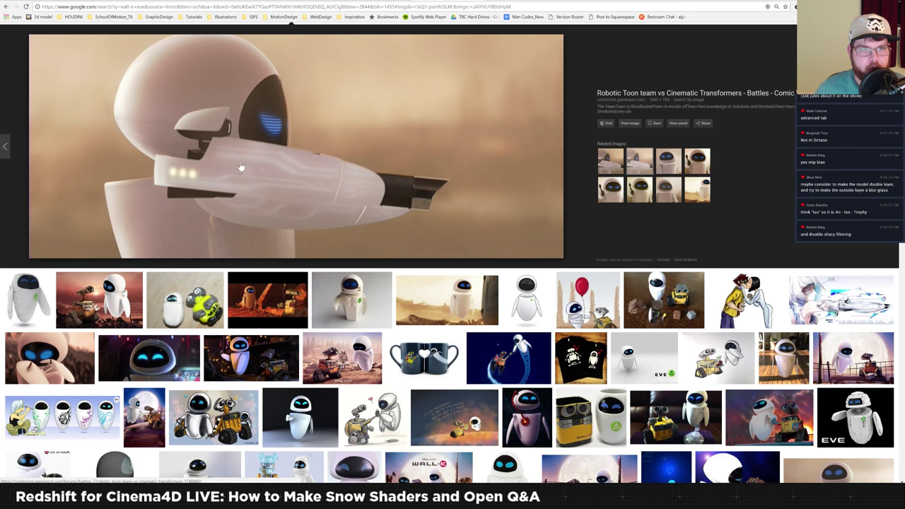
pyautogui.hotkey('alt', 'Tab')
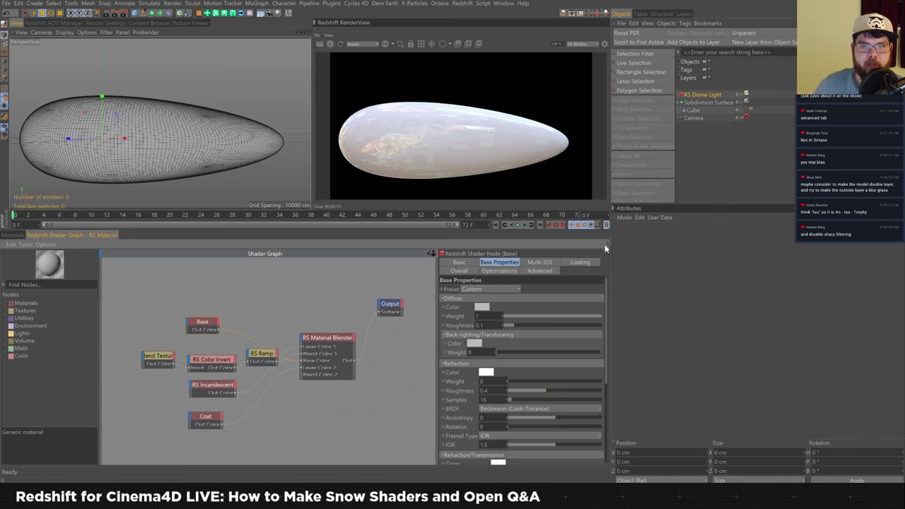
pyautogui.click(541, 263)
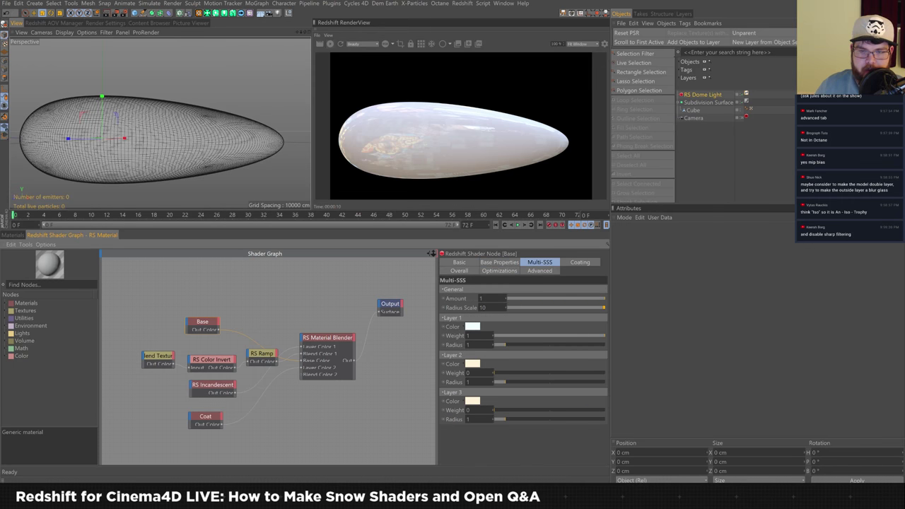
# Step: Set the Base node's Multi-SSS Layer 1 Radius to 10 and Radius Scale to 50
pyautogui.write('10')
pyautogui.press('Return')
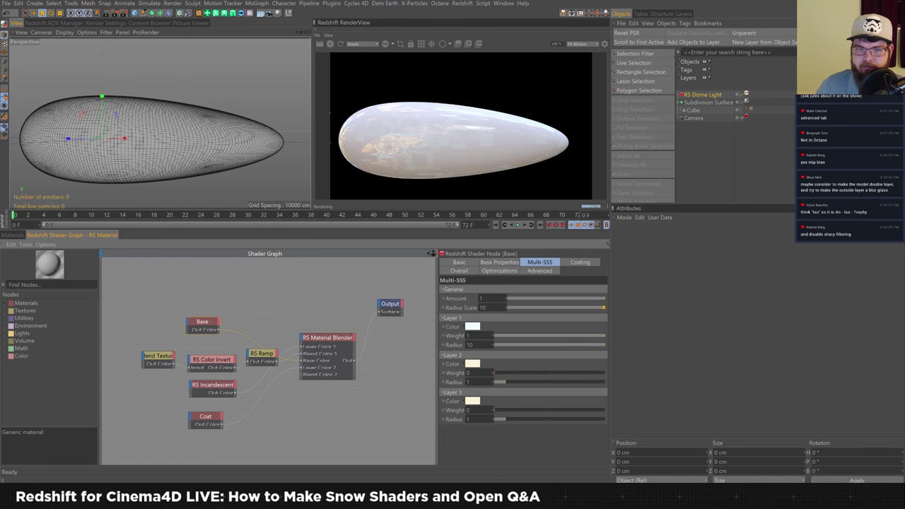
pyautogui.write('50')
pyautogui.press('Return')
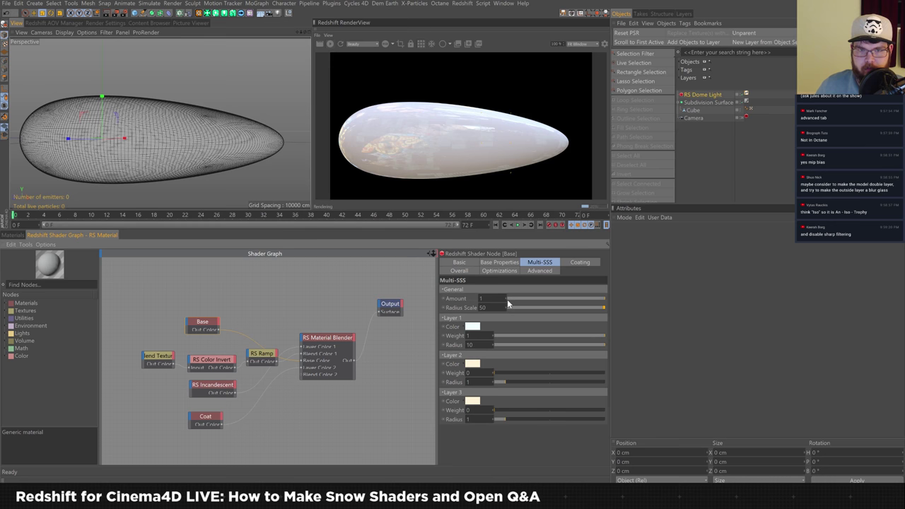
pyautogui.click(344, 342)
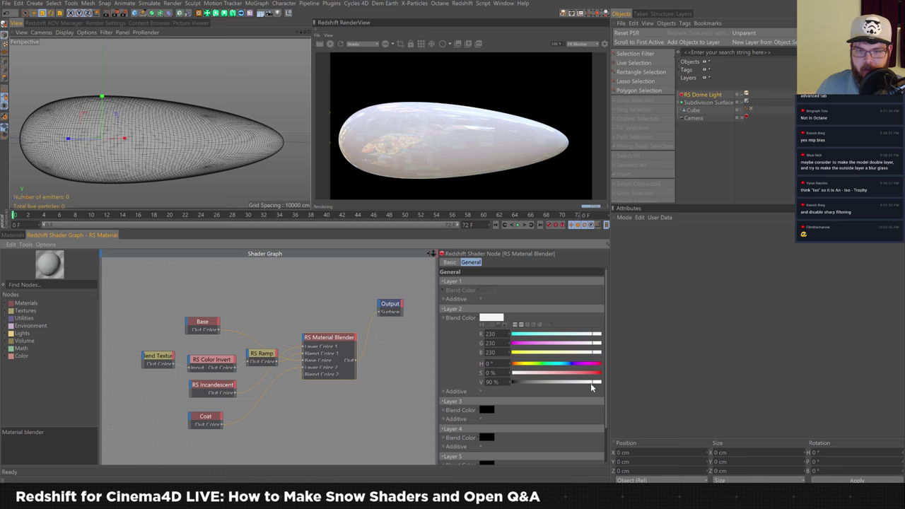
# Step: Set the Material Blender's Layer 2 blend colour to grey 204 by entering V 80
pyautogui.click(545, 386)
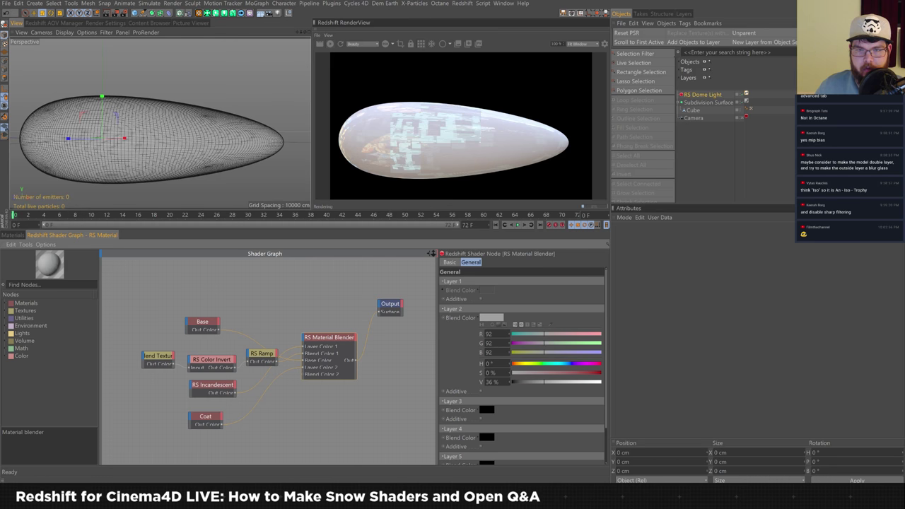
pyautogui.moveTo(551, 382); pyautogui.dragTo(656, 382)
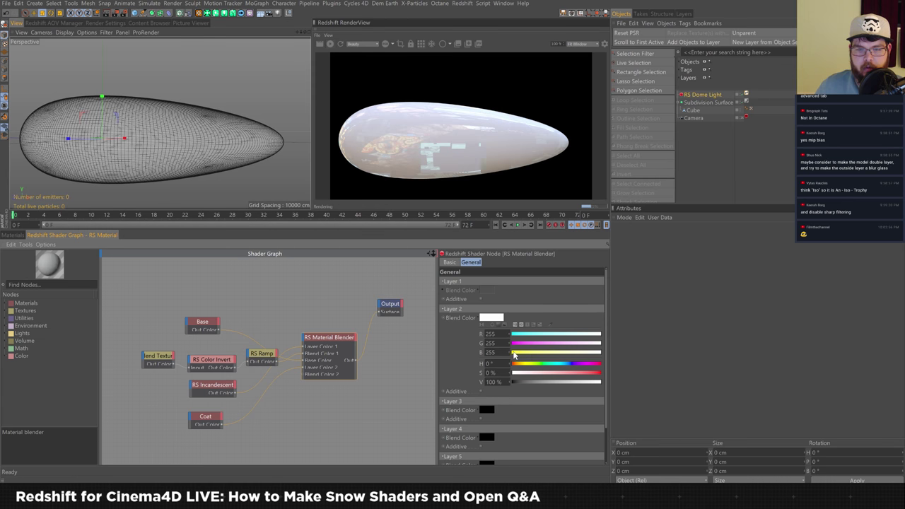
pyautogui.click(481, 300)
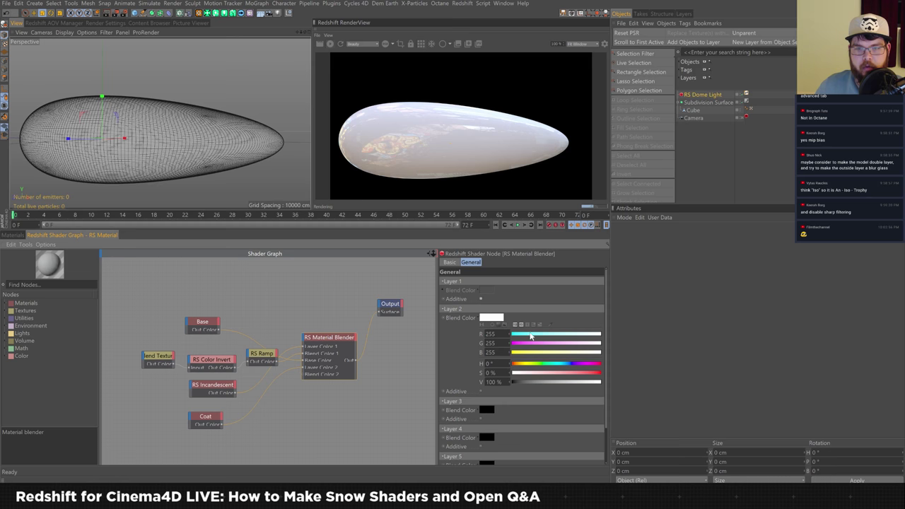
pyautogui.click(493, 381)
pyautogui.write('80')
pyautogui.press('Return')
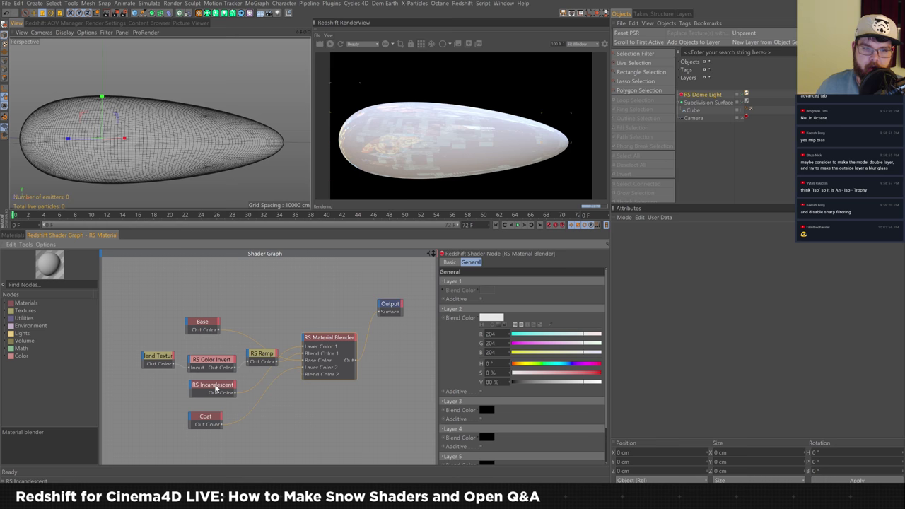
# Step: Turn the Coat material's Diffuse Weight down to 0
pyautogui.click(209, 418)
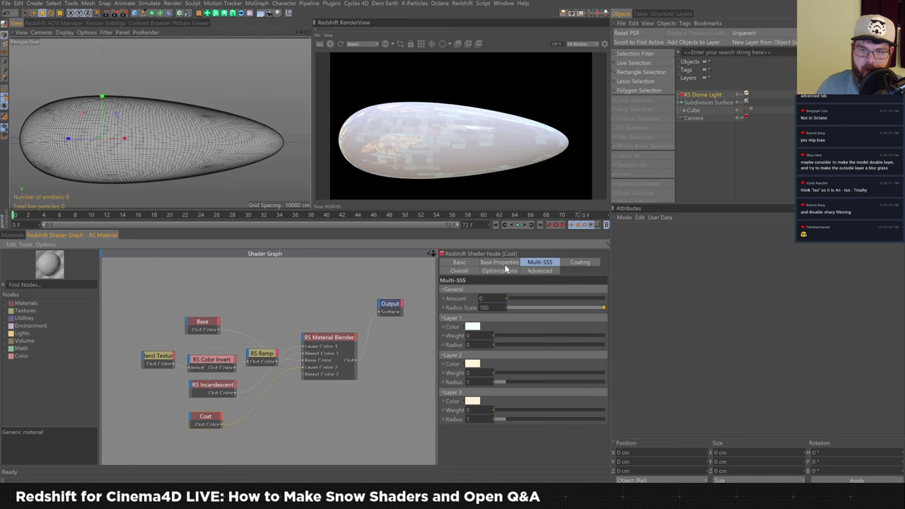
pyautogui.moveTo(590, 317); pyautogui.dragTo(487, 318)
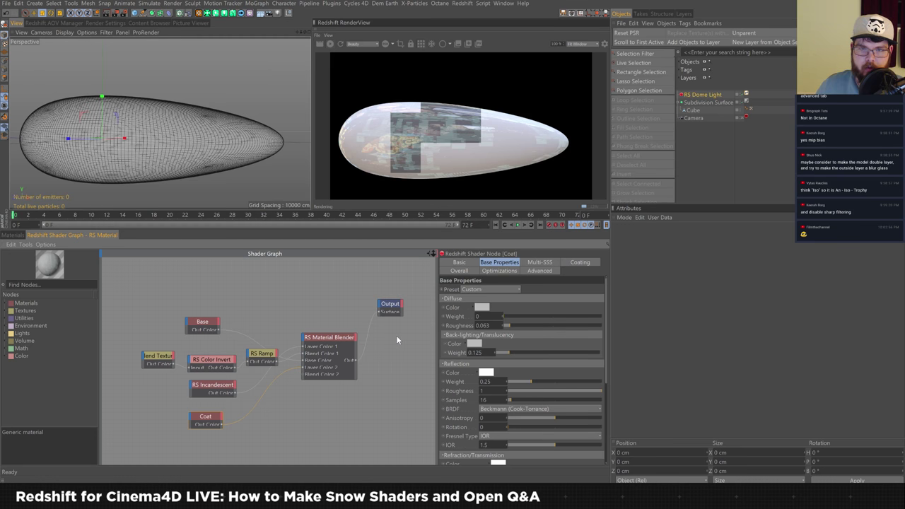
pyautogui.click(541, 262)
pyautogui.click(502, 263)
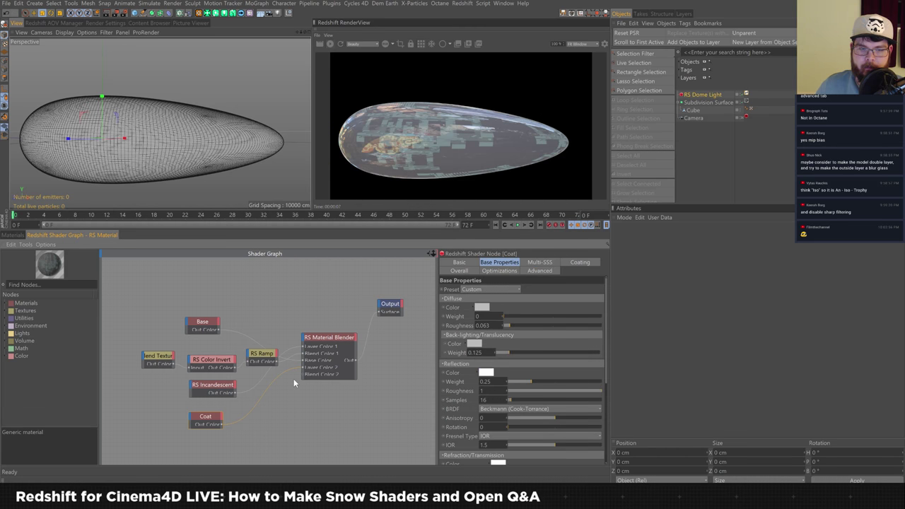
# Step: Wire the Base material's Out Color directly into the Output node's Surface port
pyautogui.click(215, 330)
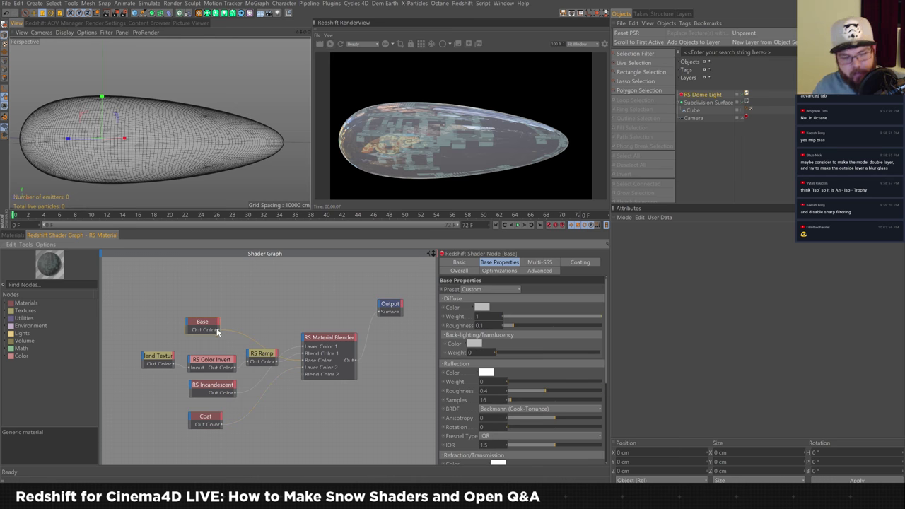
pyautogui.moveTo(215, 330); pyautogui.dragTo(380, 312)
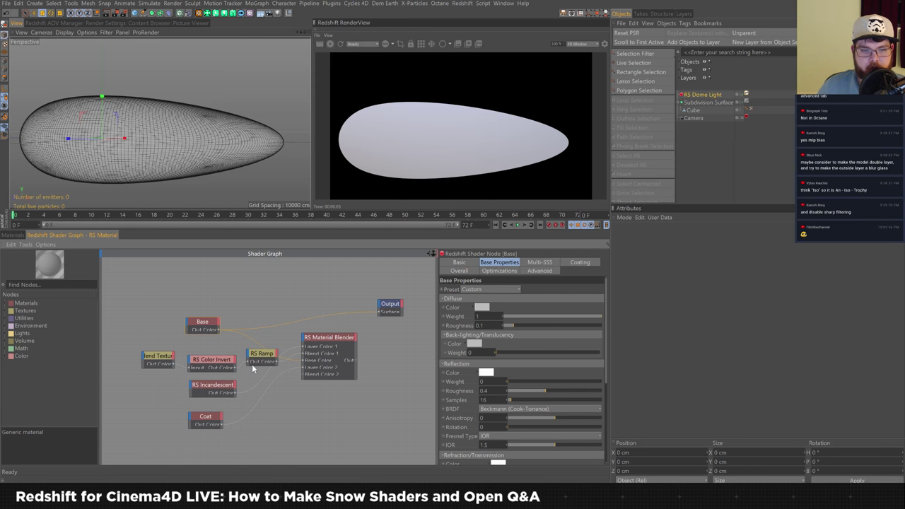
pyautogui.click(196, 363)
# Step: Nudge the Color Invert node left and make the Material Blender's Layer 1 additive
pyautogui.moveTo(195, 364); pyautogui.dragTo(186, 363)
pyautogui.click(329, 363)
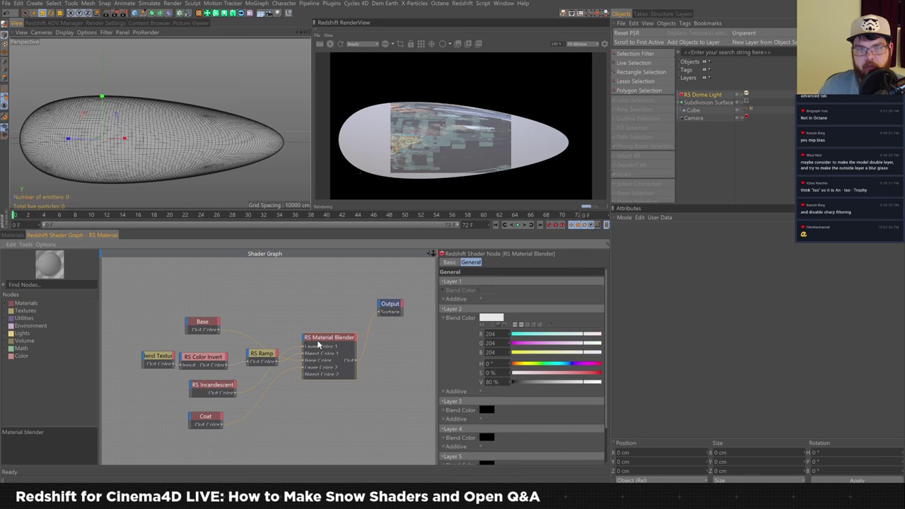
pyautogui.click(212, 421)
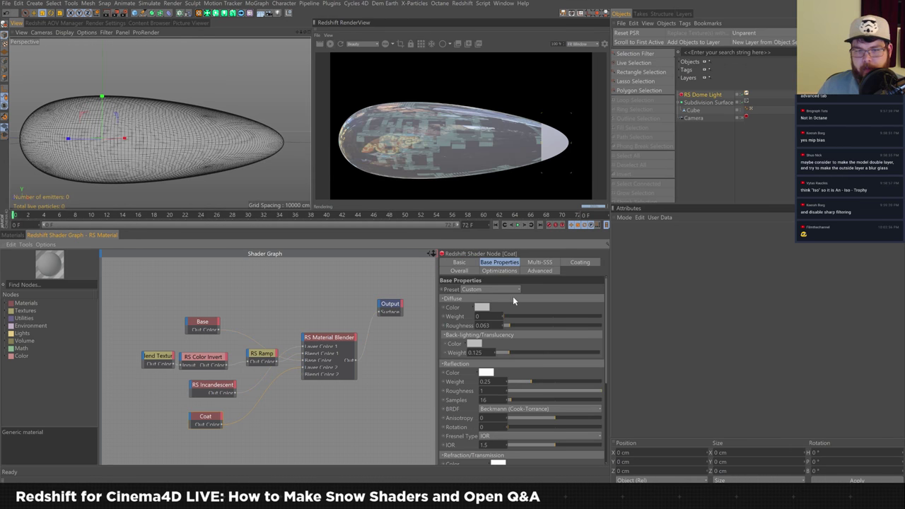
pyautogui.click(352, 344)
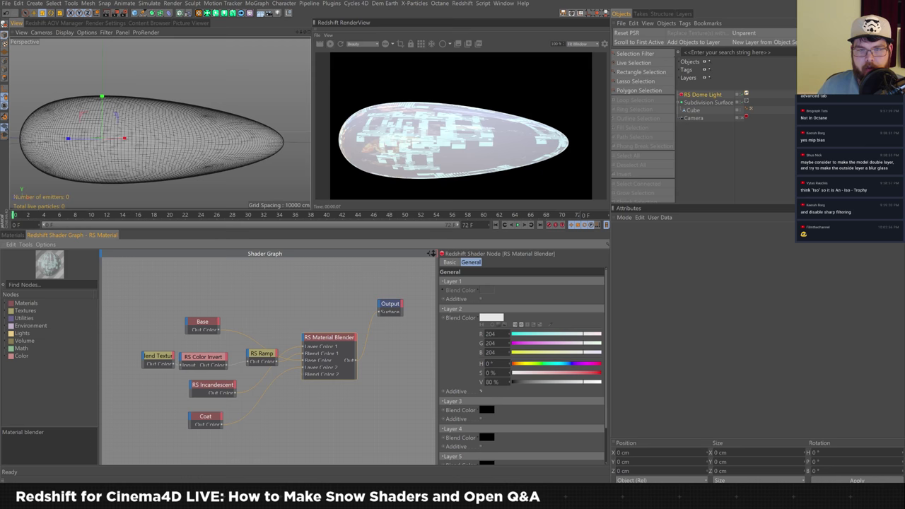
pyautogui.click(480, 300)
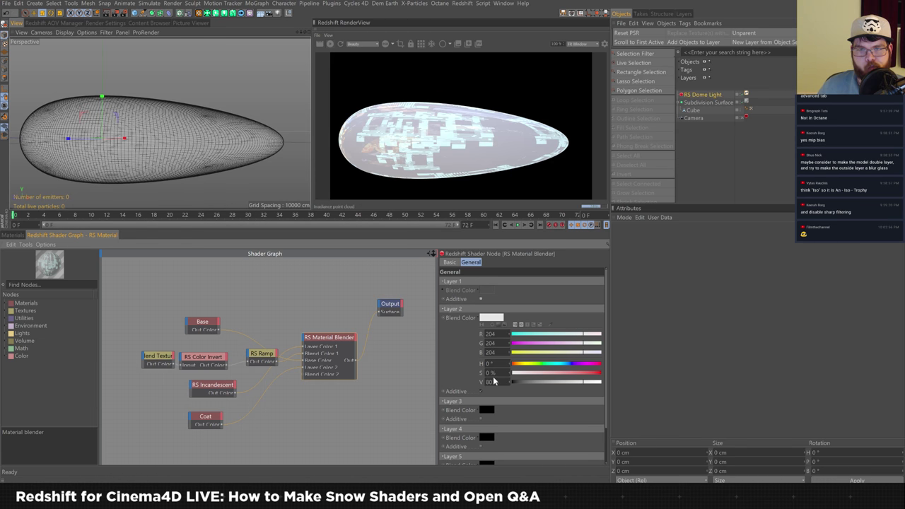
pyautogui.click(279, 361)
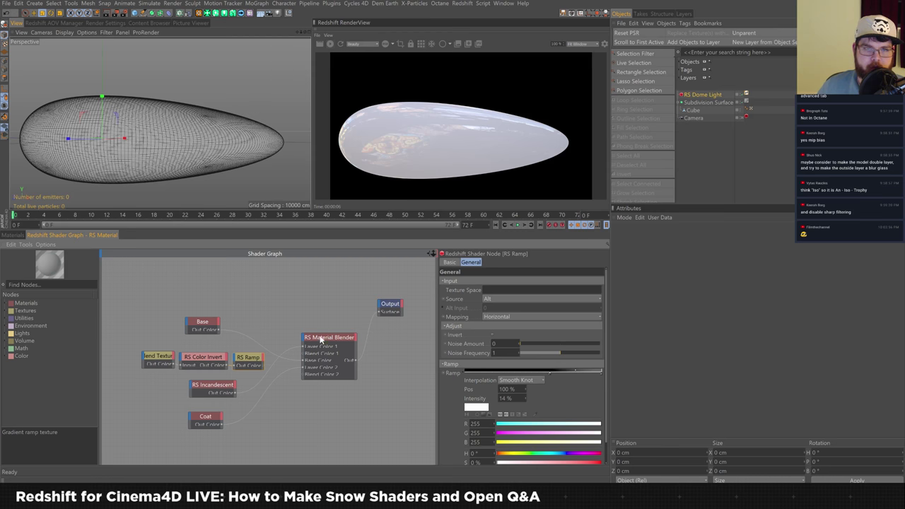
# Step: Select the Coat node and scroll its Base Properties to Reflection and Refraction/Transmission
pyautogui.click(224, 393)
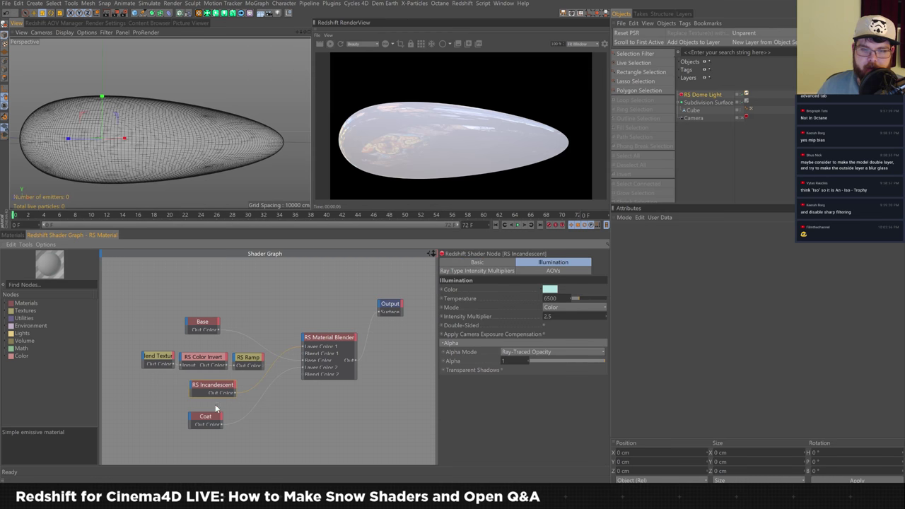
pyautogui.click(209, 417)
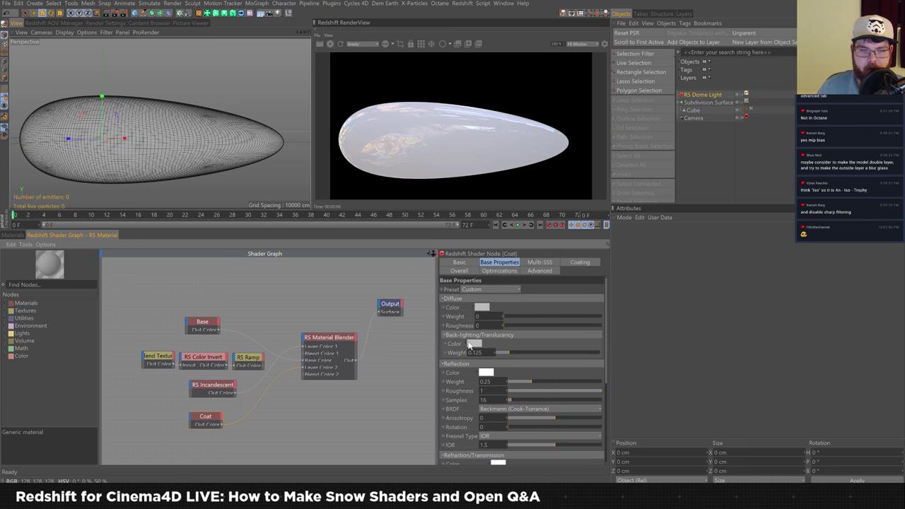
pyautogui.click(351, 350)
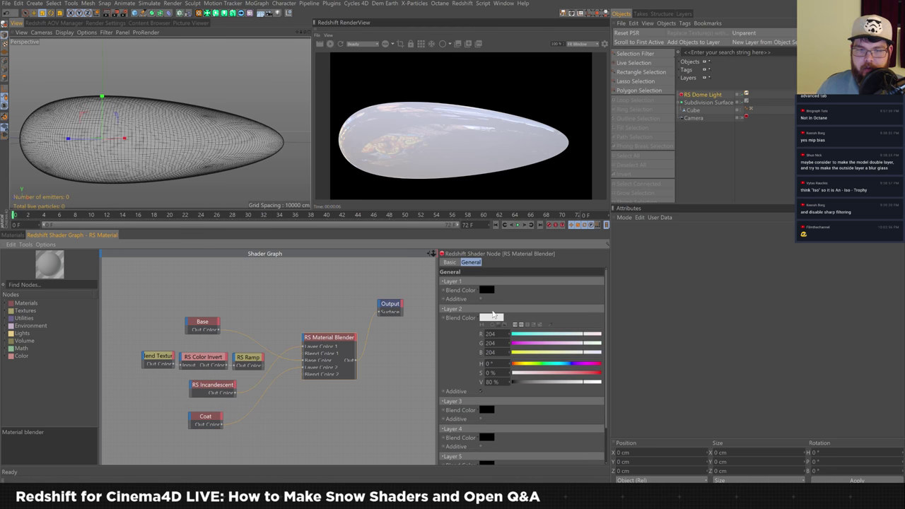
pyautogui.click(217, 417)
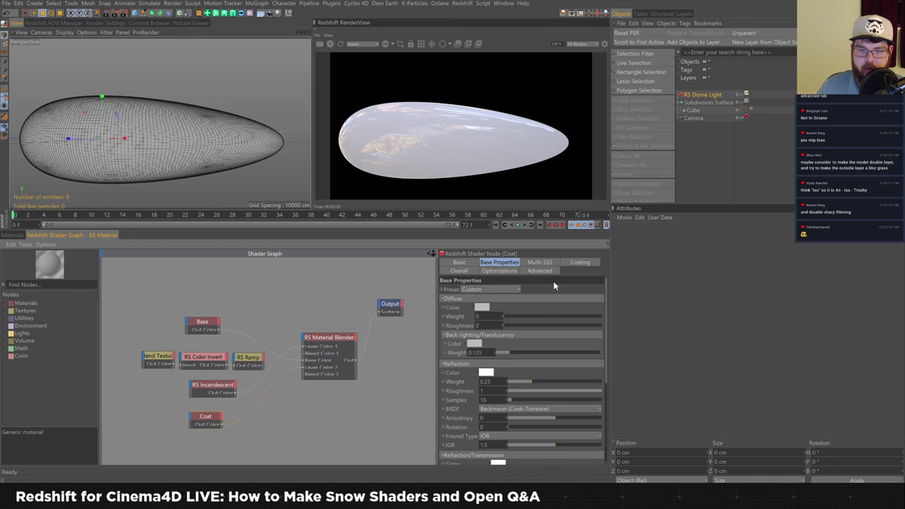
pyautogui.scroll(-3, 607, 358)
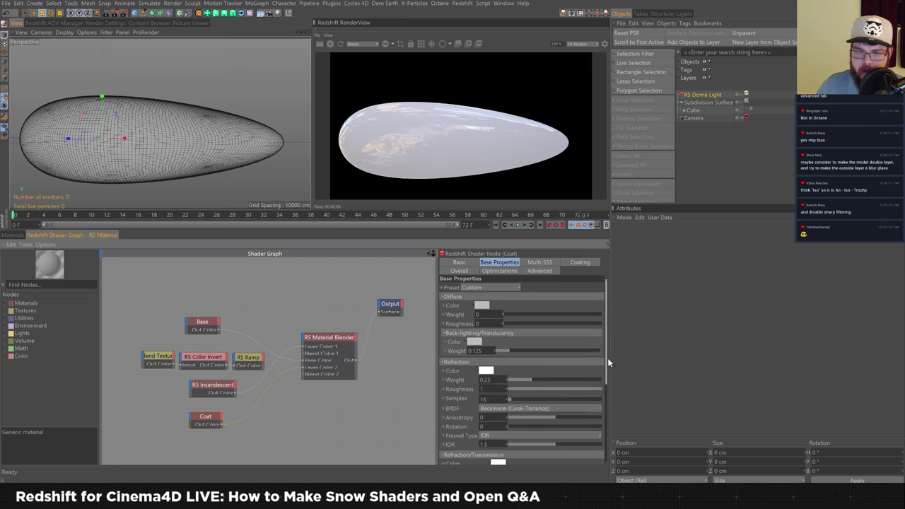
pyautogui.scroll(-1, 605, 387)
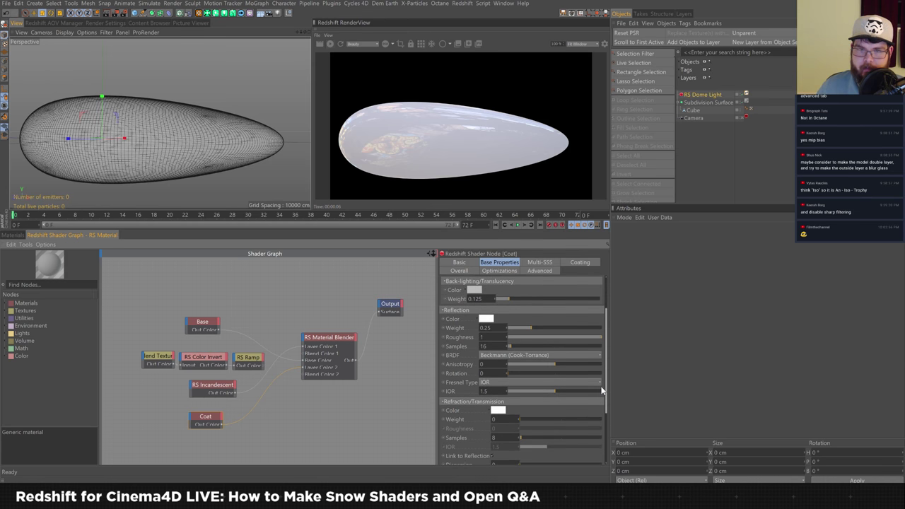
pyautogui.scroll(-2, 602, 396)
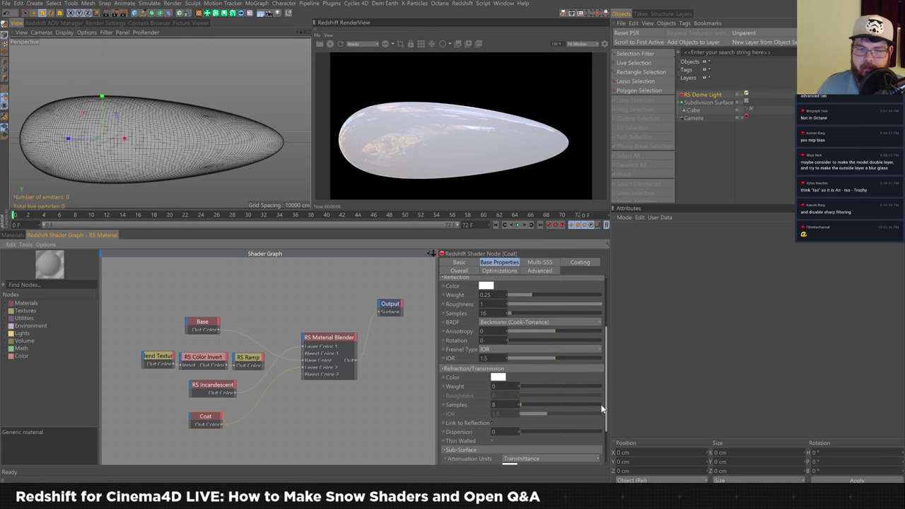
pyautogui.scroll(1, 603, 406)
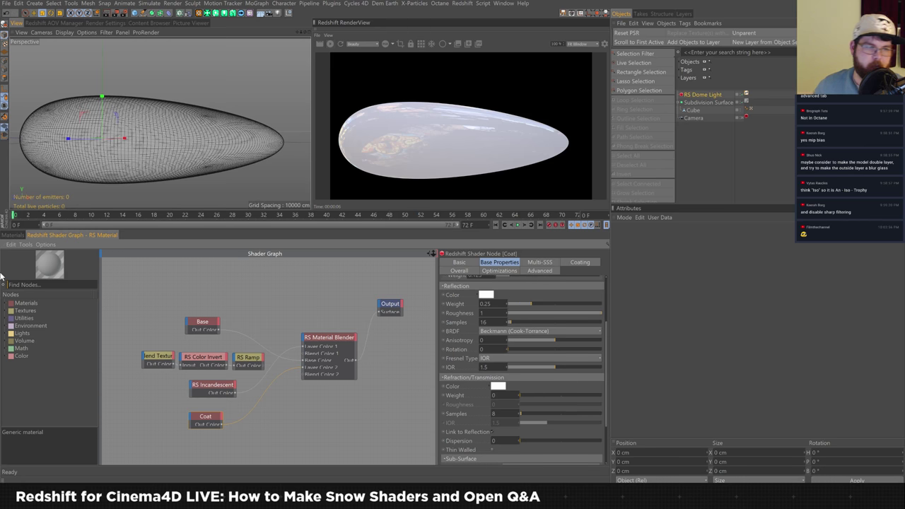
# Step: Add an RS Noise node and an RS Bump Map node to the shader graph
pyautogui.write('nois')
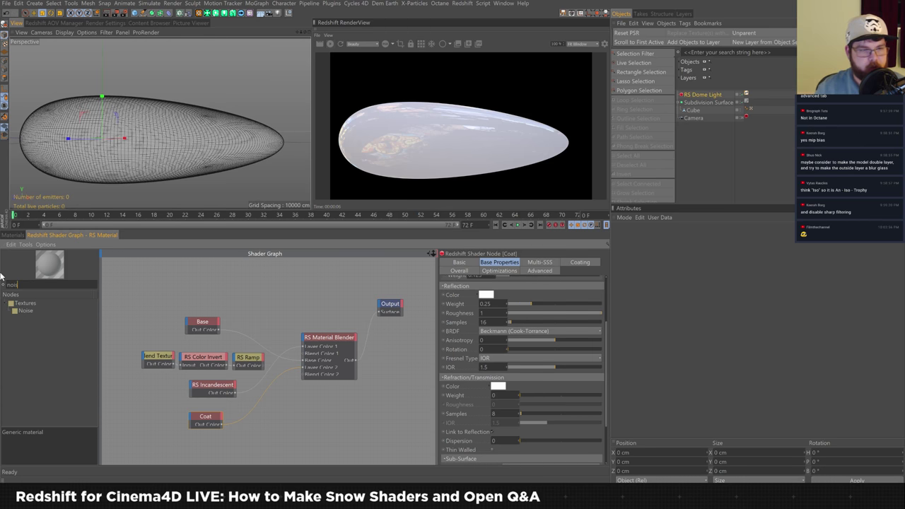
pyautogui.moveTo(19, 314); pyautogui.dragTo(140, 421)
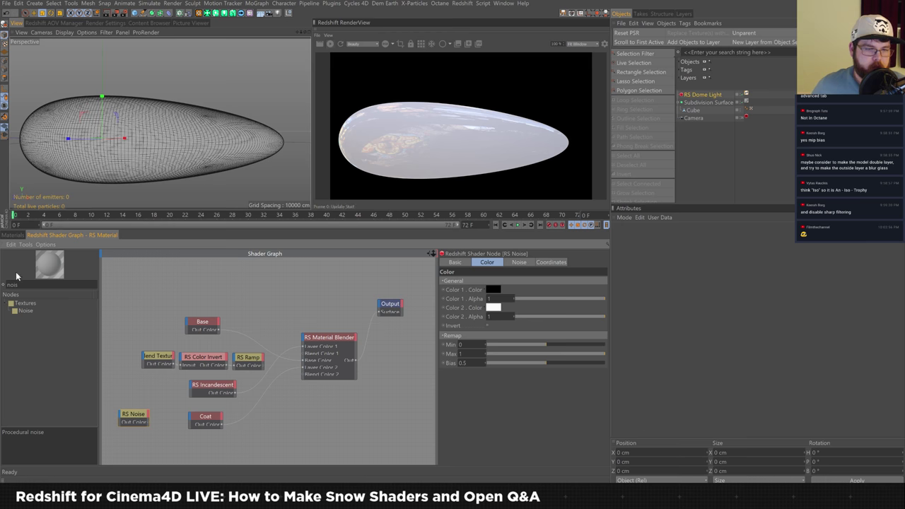
pyautogui.write('bum')
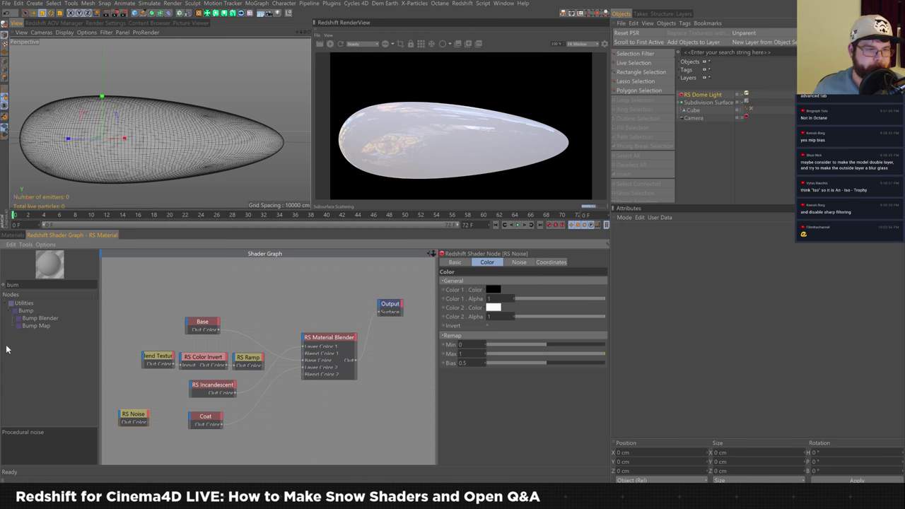
pyautogui.moveTo(36, 325); pyautogui.dragTo(171, 439)
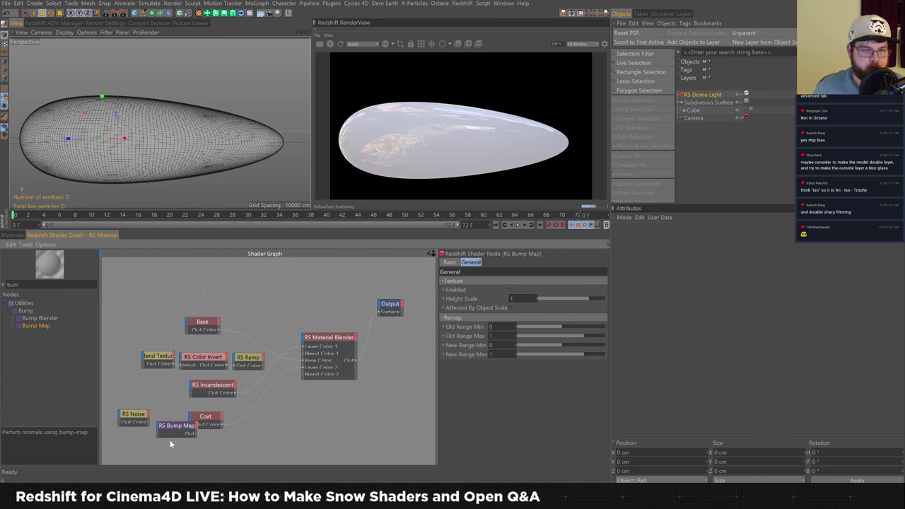
# Step: Expose the Bump Map's Input port and the Coat node's Bump Input port
pyautogui.click(147, 422)
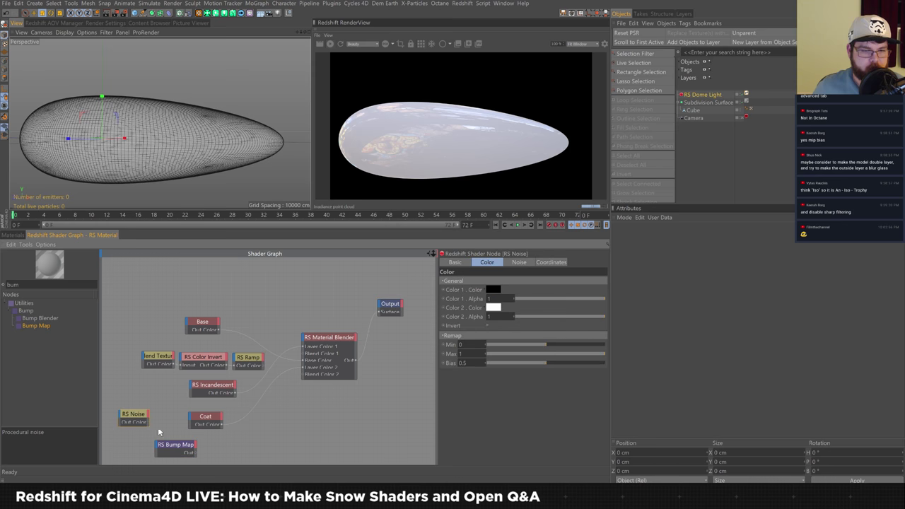
pyautogui.click(159, 446)
pyautogui.moveTo(168, 450)
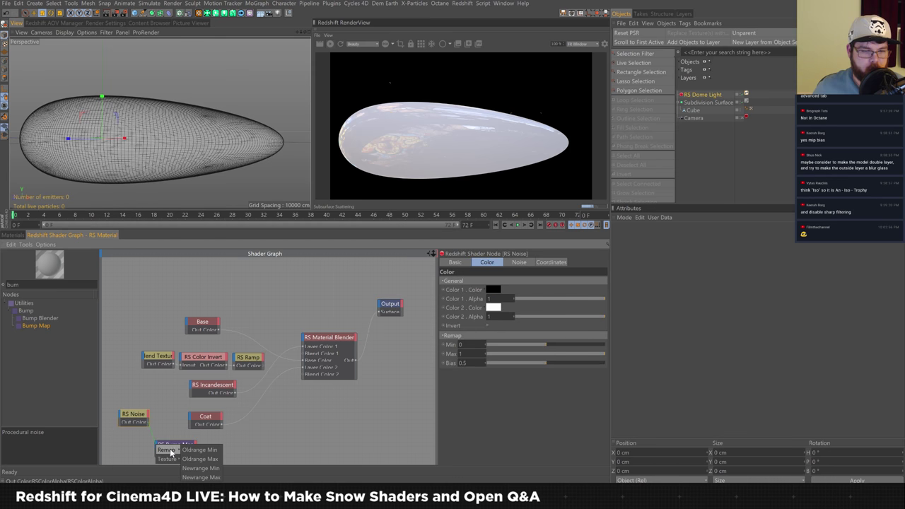
pyautogui.click(191, 459)
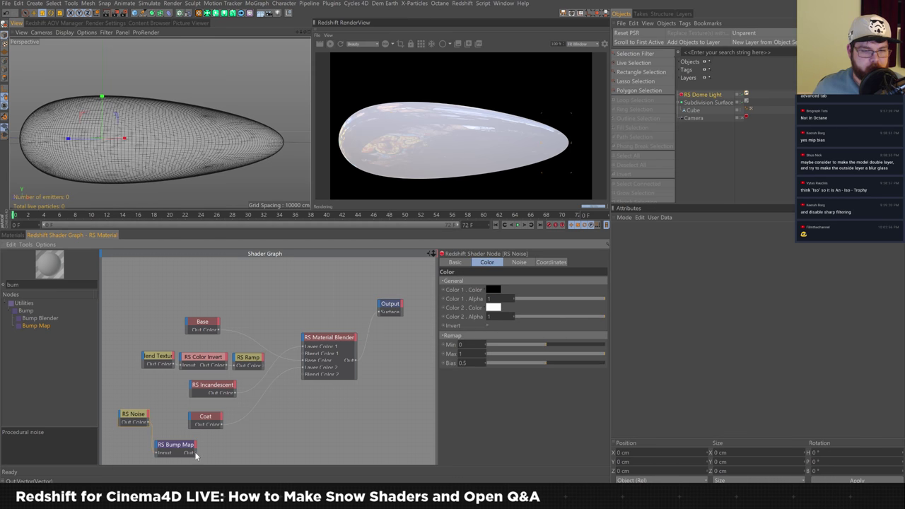
pyautogui.click(191, 422)
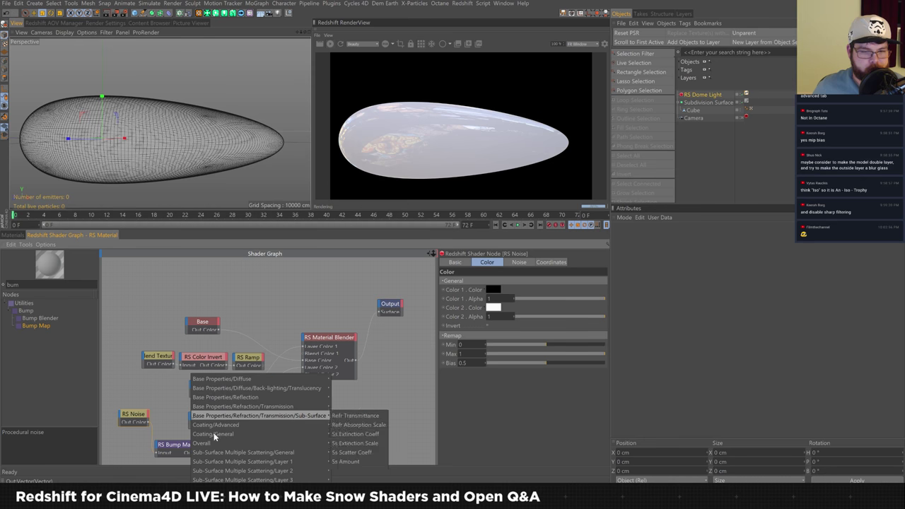
pyautogui.moveTo(241, 448)
pyautogui.click(350, 470)
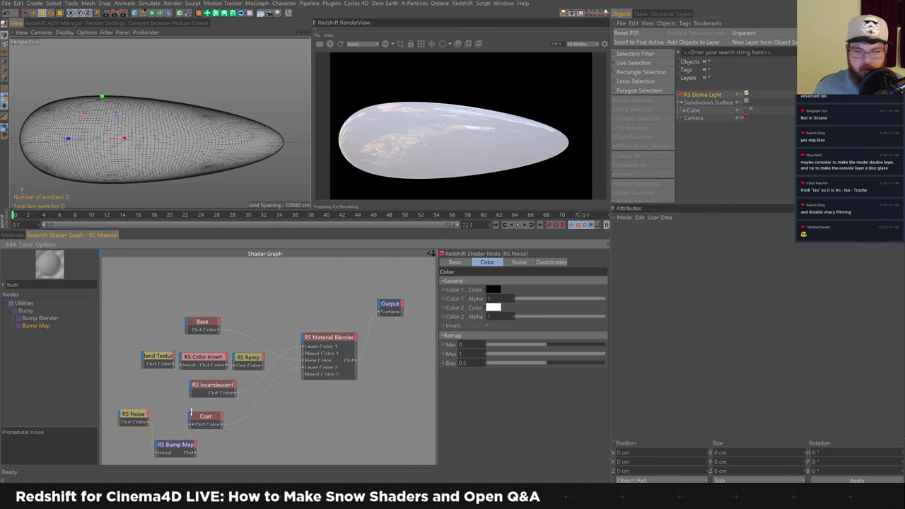
# Step: Rearrange the Coat and Bump Map nodes and wire the Noise into Layer Color 1
pyautogui.moveTo(205, 424); pyautogui.dragTo(233, 424)
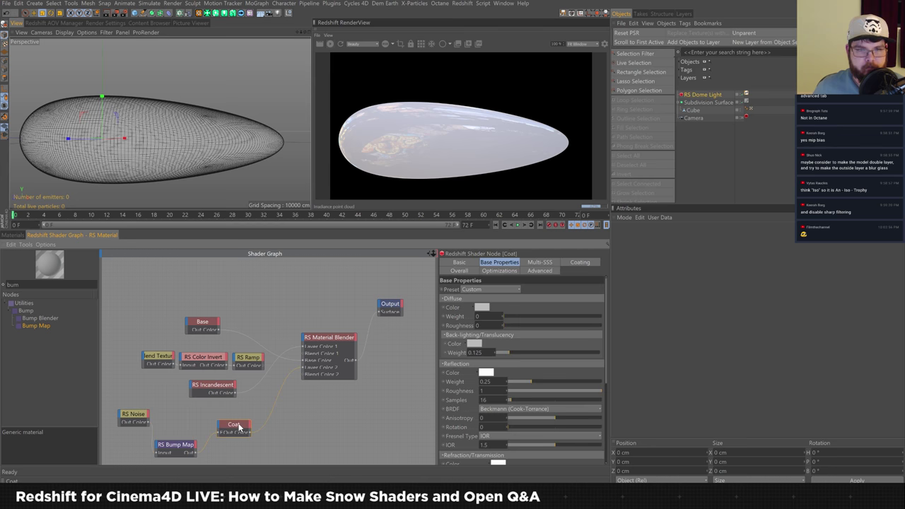
pyautogui.moveTo(175, 446); pyautogui.dragTo(177, 433)
pyautogui.click(135, 420)
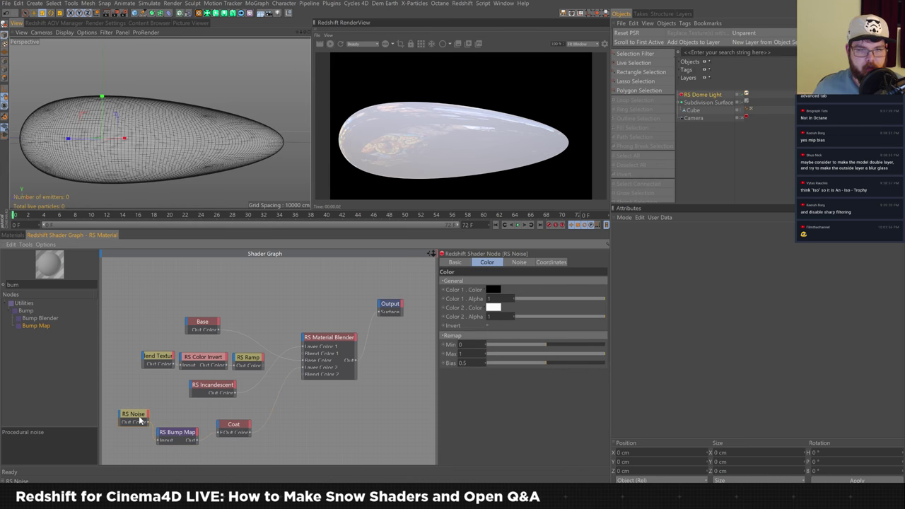
pyautogui.moveTo(148, 422); pyautogui.dragTo(304, 346)
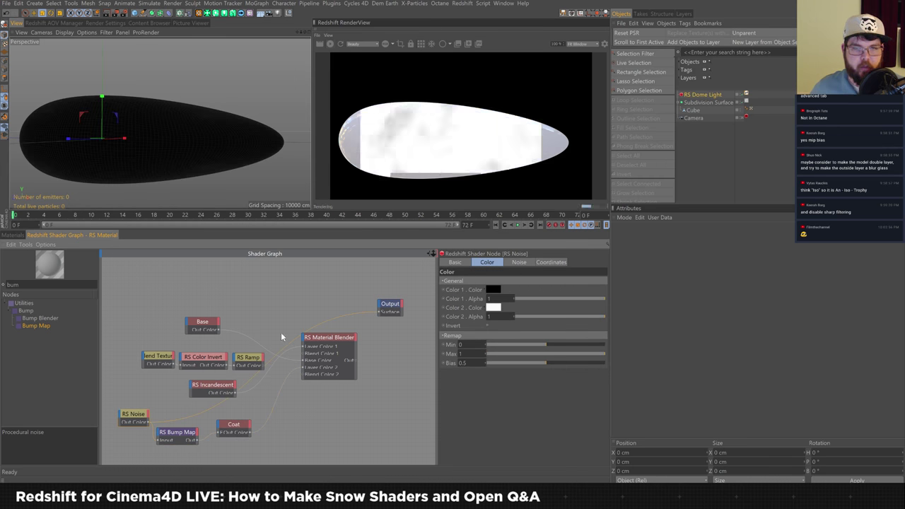
# Step: Keep the noise type Fractal, with Complexity 17 and Amplitude Gain 0.98
pyautogui.click(519, 262)
pyautogui.click(507, 290)
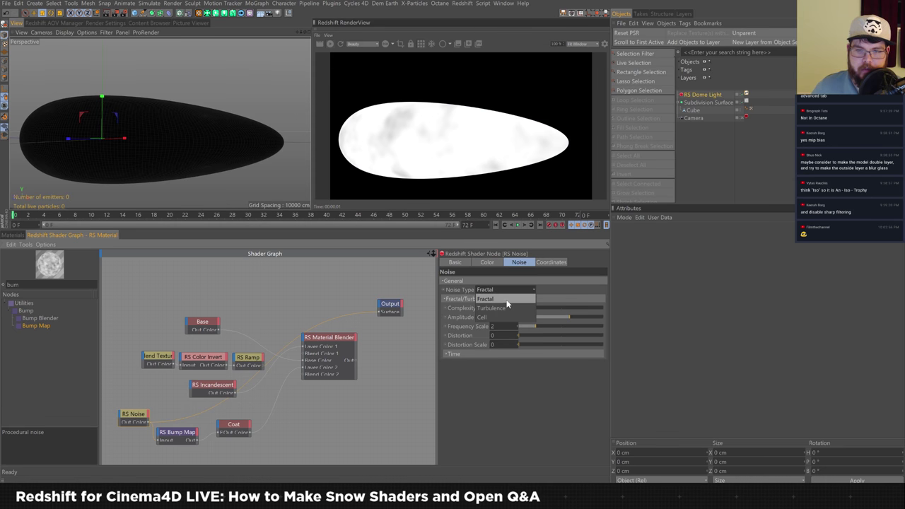
pyautogui.click(506, 300)
pyautogui.moveTo(532, 311); pyautogui.dragTo(564, 309)
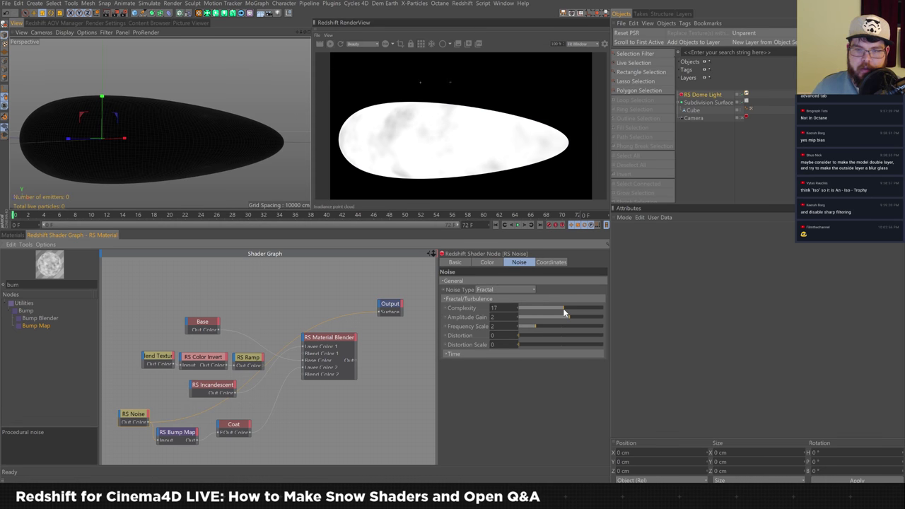
pyautogui.click(558, 263)
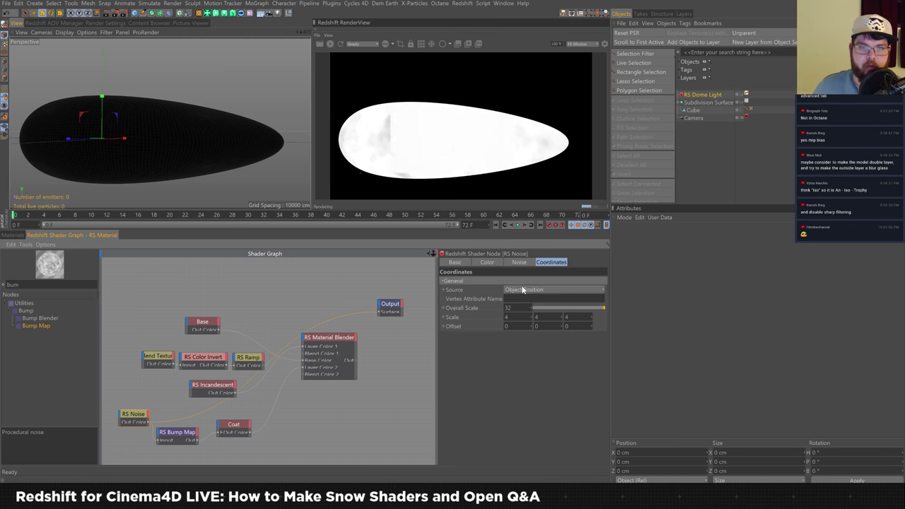
pyautogui.click(519, 261)
pyautogui.moveTo(567, 319); pyautogui.dragTo(565, 317)
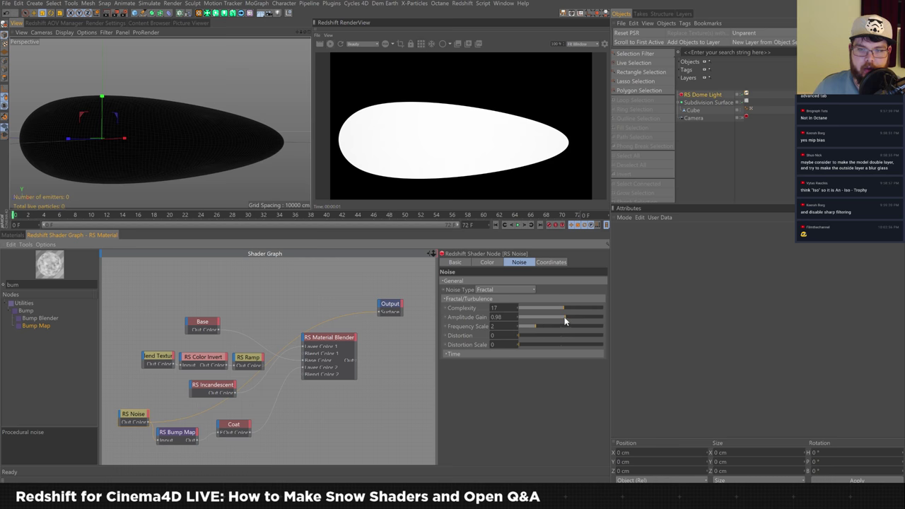
# Step: Set the noise's Overall Scale to 8 in its Coordinates settings
pyautogui.click(550, 262)
pyautogui.doubleClick(508, 307)
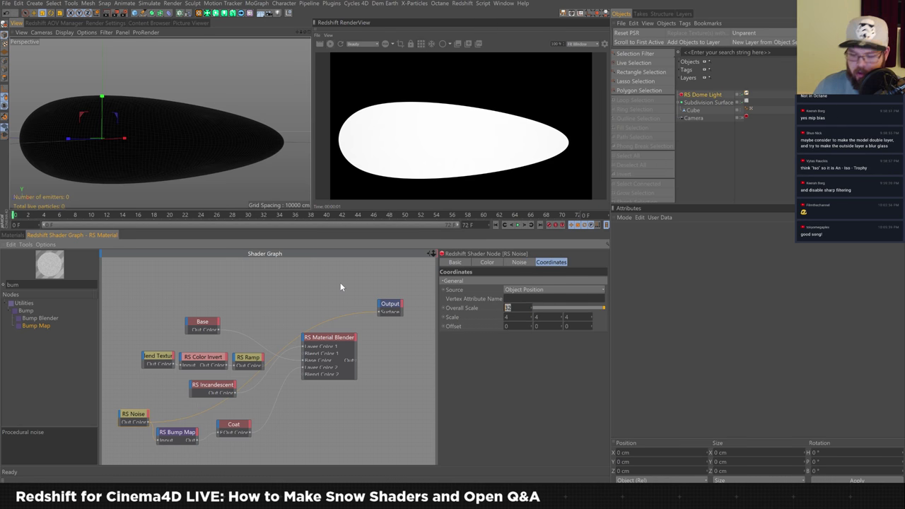
pyautogui.write('8')
pyautogui.press('Return')
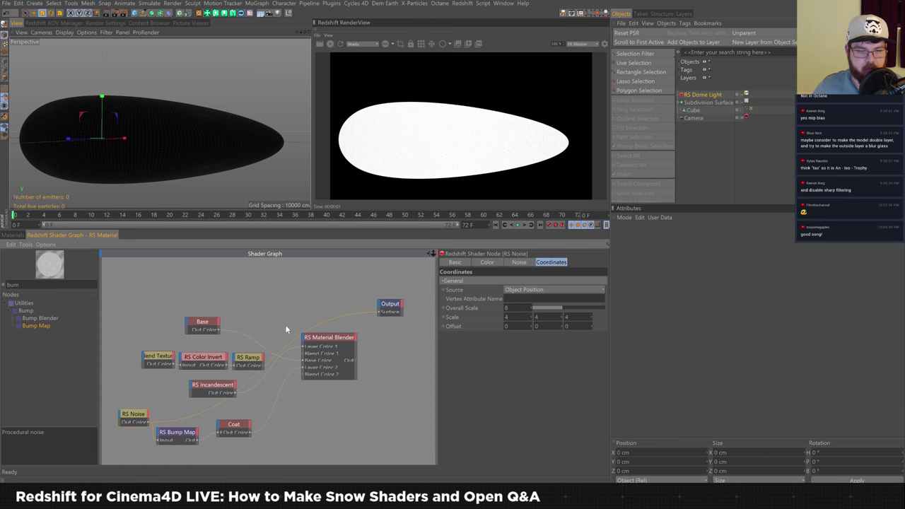
pyautogui.click(257, 361)
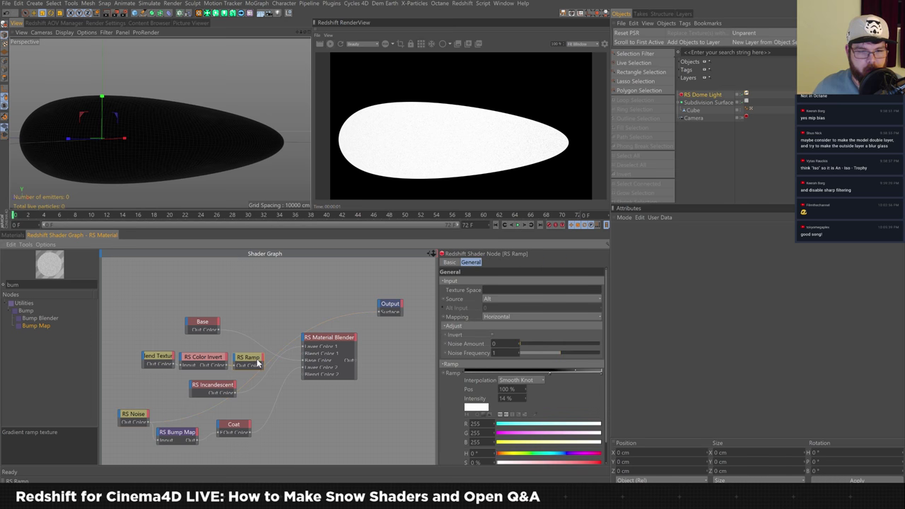
# Step: Select the Coat node, then the RS Material Blender to show its layer colours
pyautogui.click(235, 424)
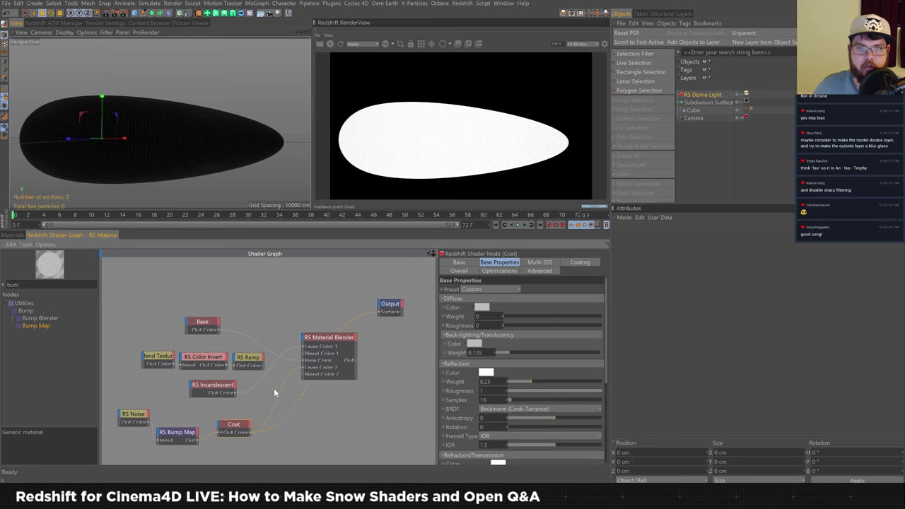
pyautogui.click(348, 347)
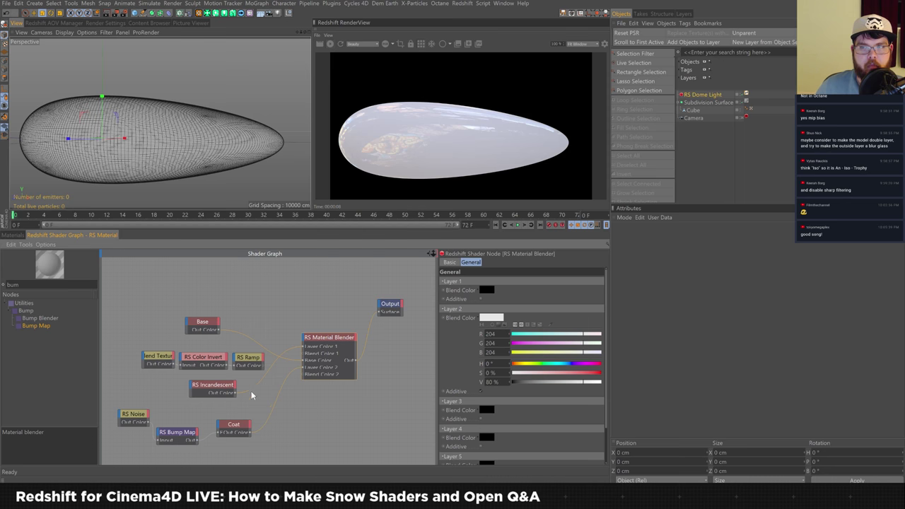
# Step: Add a Redshift Object tag to the Subdivision Surface and collapse its tessellation settings
pyautogui.rightClick(710, 103)
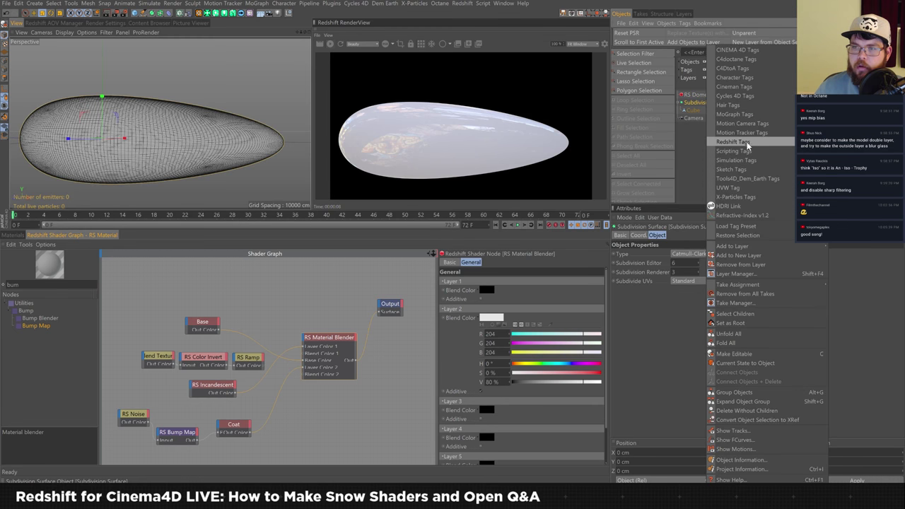
pyautogui.click(661, 151)
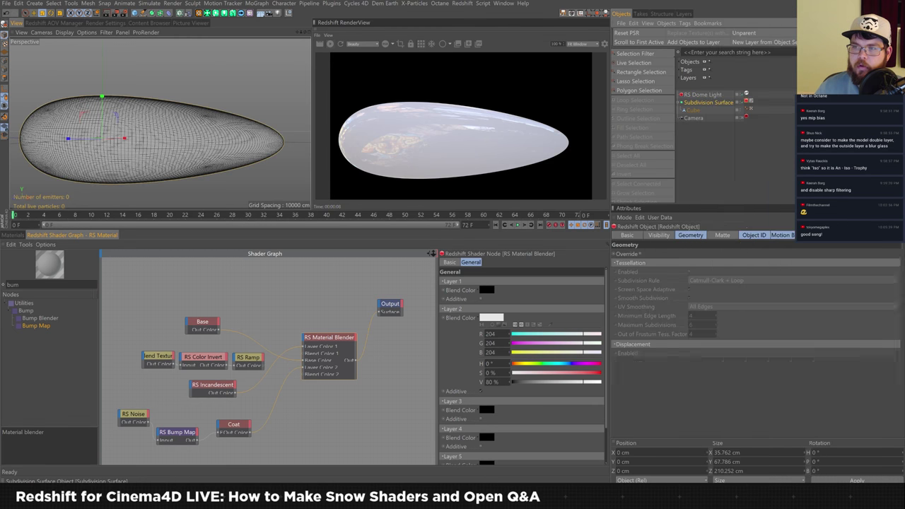
pyautogui.click(639, 263)
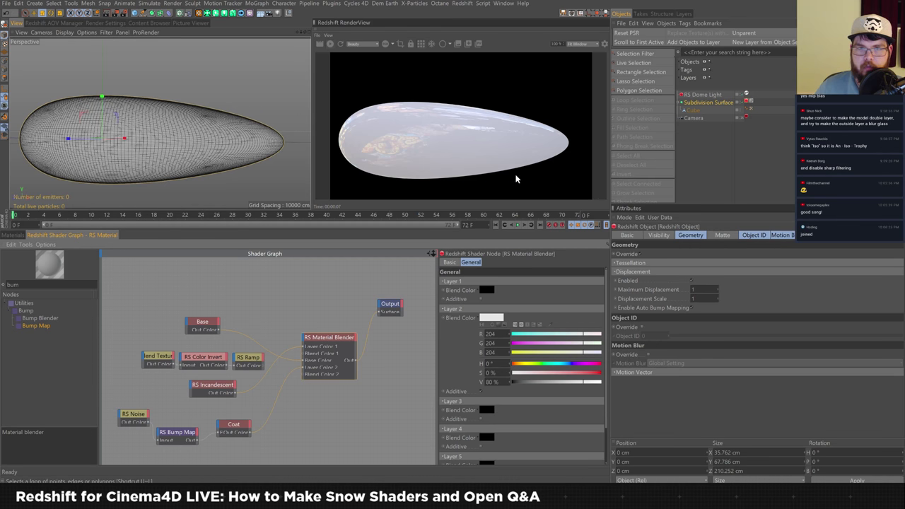
# Step: Reposition the Bump Map and Noise nodes and set the bump Height Scale to 0.25
pyautogui.moveTo(174, 432); pyautogui.dragTo(175, 427)
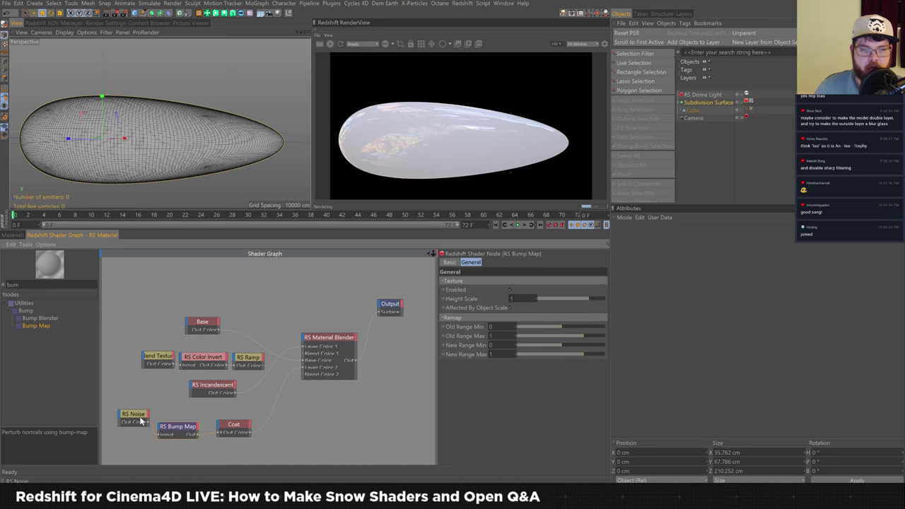
pyautogui.moveTo(144, 419); pyautogui.dragTo(172, 432)
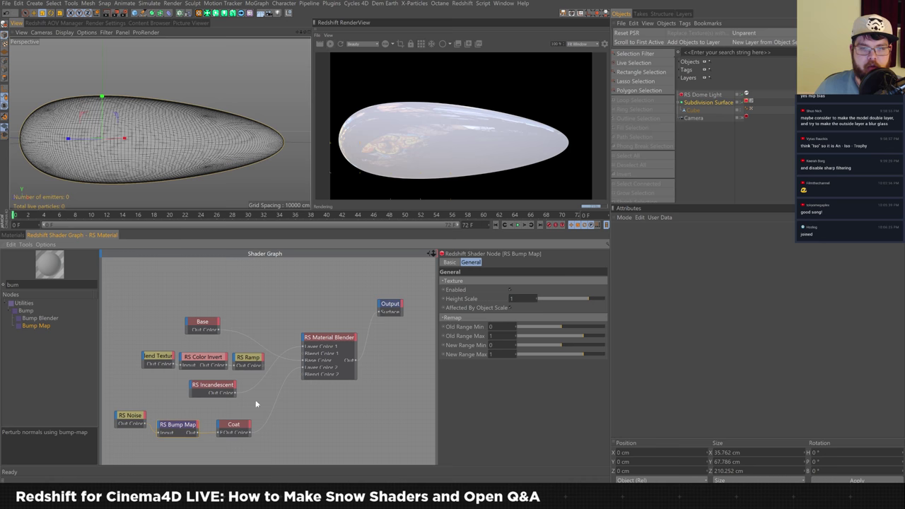
pyautogui.moveTo(592, 297); pyautogui.dragTo(580, 300)
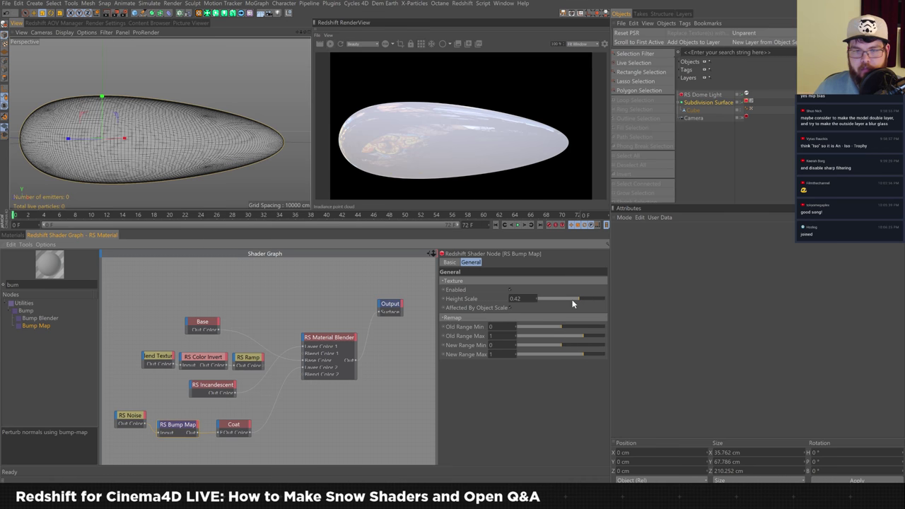
pyautogui.doubleClick(515, 299)
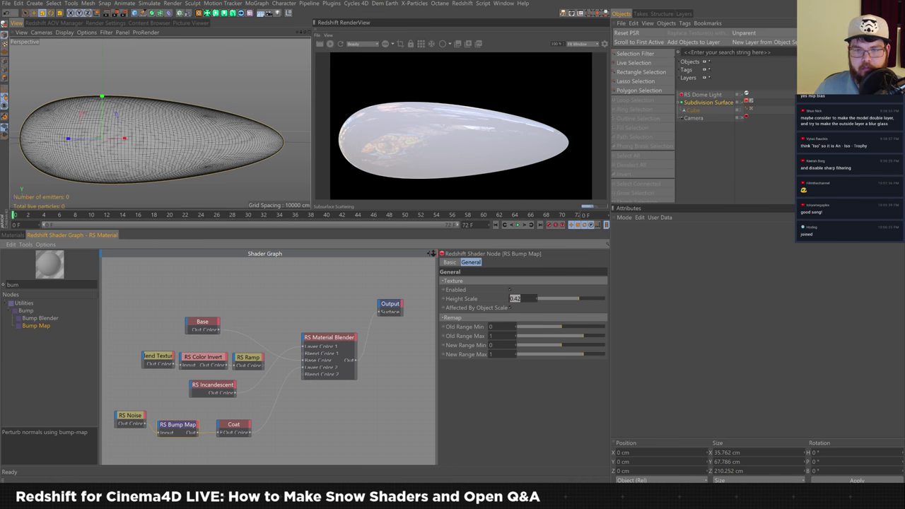
pyautogui.press('BackSpace')
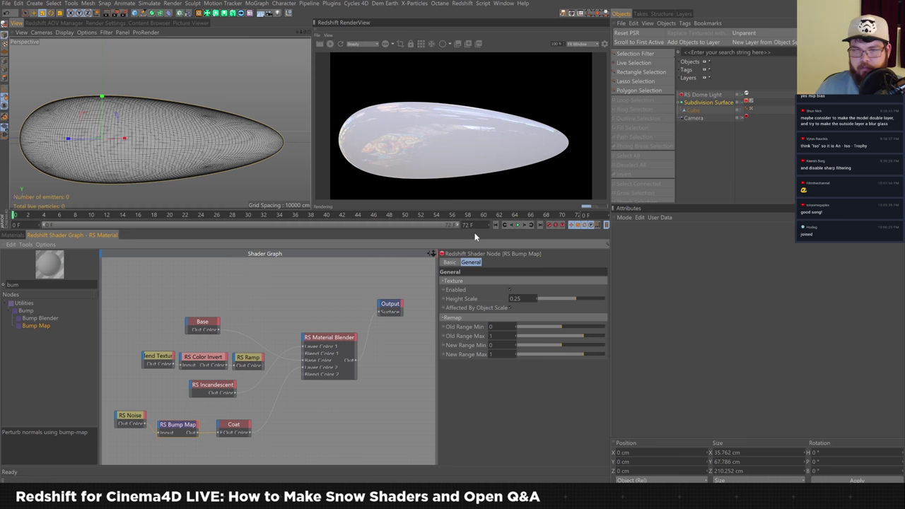
# Step: Set the RS Noise Overall Scale to 4 and make the Material Blender's Layer 2 additive
pyautogui.click(129, 417)
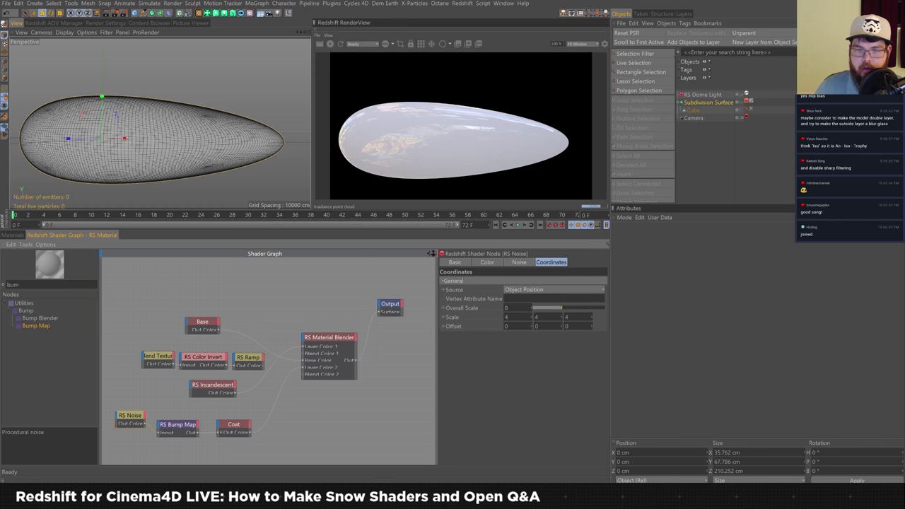
pyautogui.write('4')
pyautogui.press('Return')
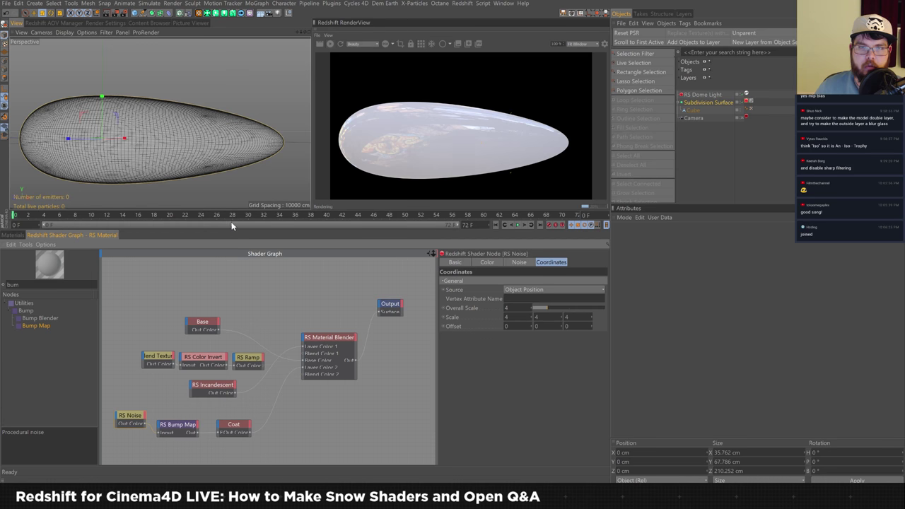
pyautogui.click(354, 351)
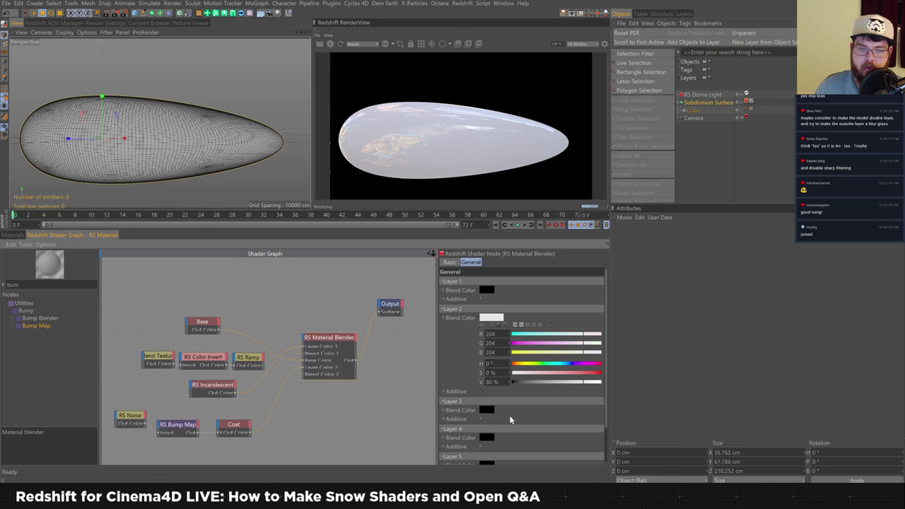
pyautogui.click(481, 391)
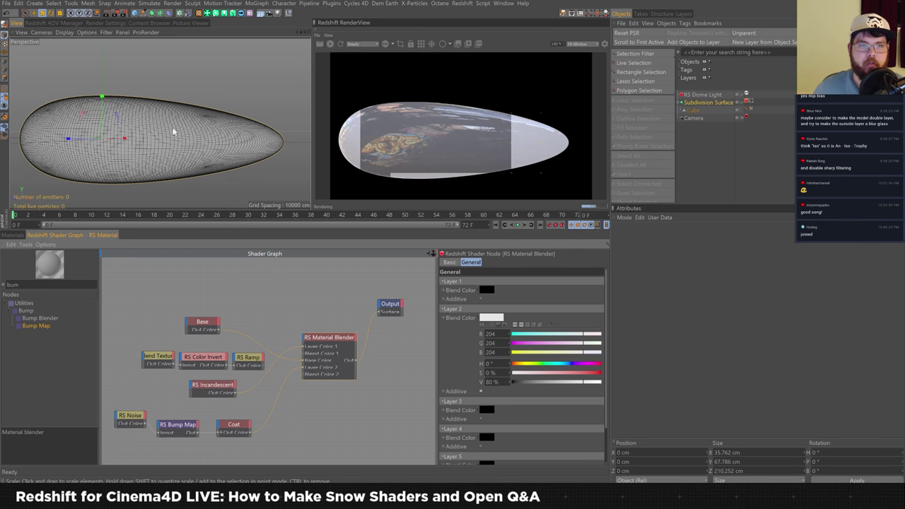
# Step: Zoom the viewport in and orbit close around the egg's tip
pyautogui.scroll(6, 202, 134)
pyautogui.scroll(-5, 172, 141)
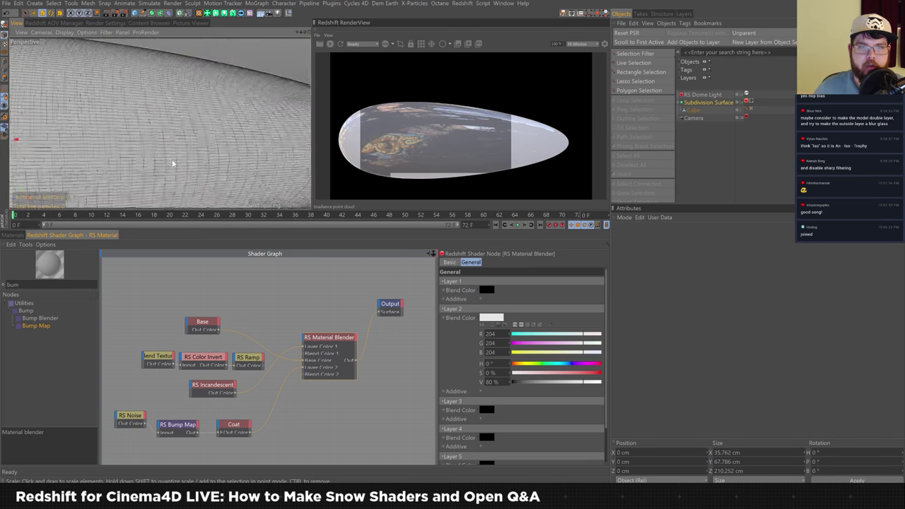
pyautogui.keyDown('alt'); pyautogui.moveTo(181, 162); pyautogui.dragTo(157, 188); pyautogui.keyUp('alt')
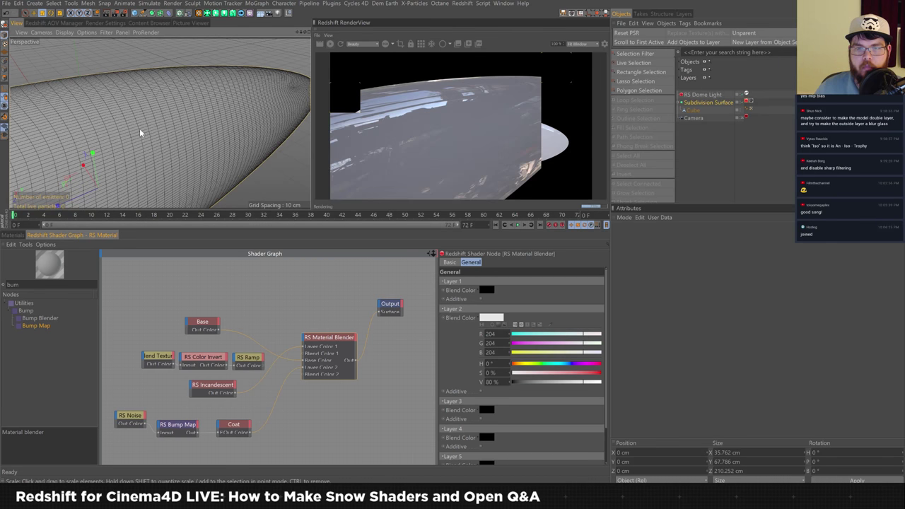
# Step: Look through the Coat material's input list without connecting anything
pyautogui.click(234, 424)
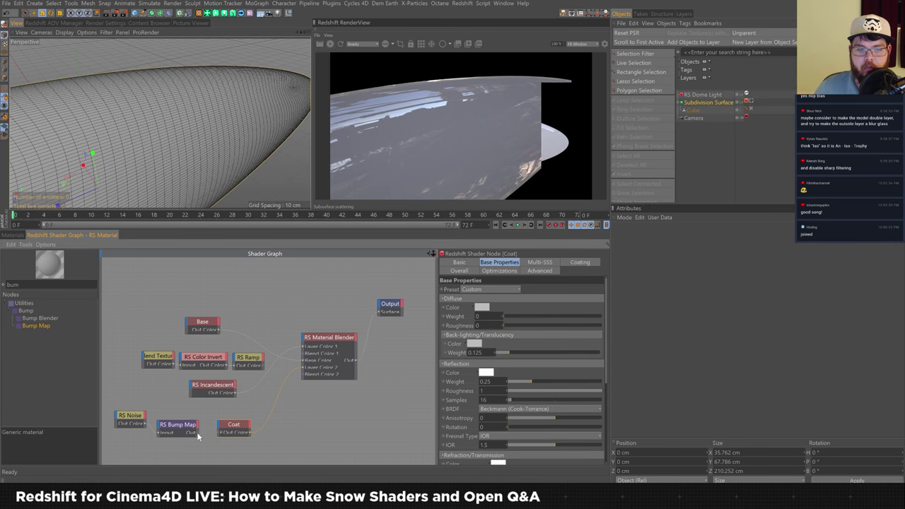
pyautogui.click(218, 427)
pyautogui.moveTo(269, 445)
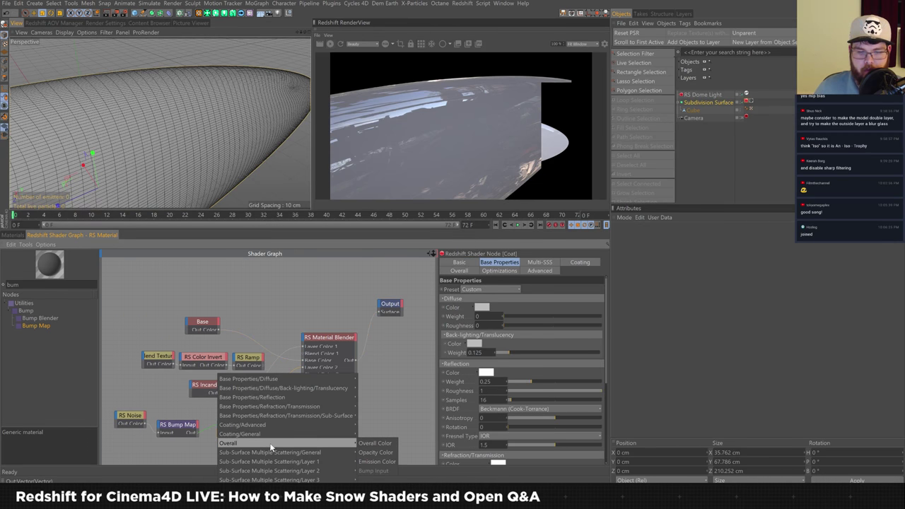
pyautogui.click(207, 430)
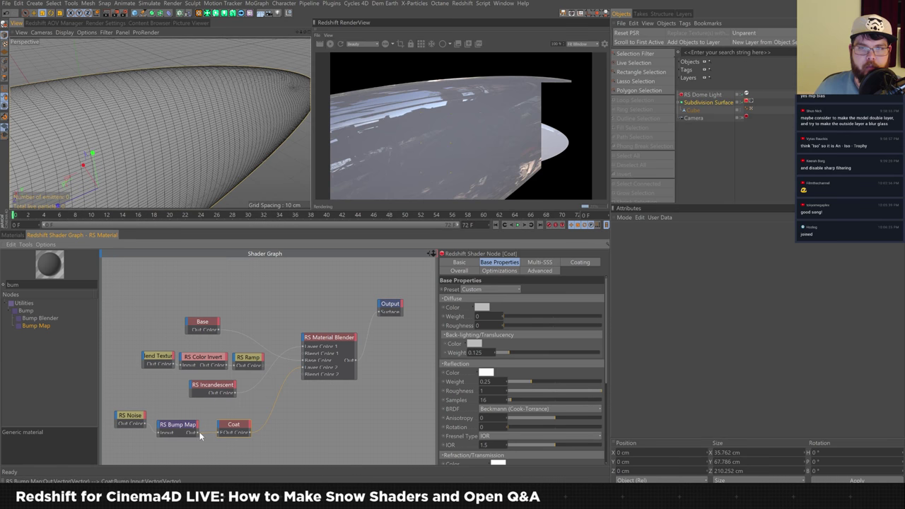
# Step: Connect the RS Bump Map output to the Base material's Overall > Bump Input
pyautogui.moveTo(199, 433); pyautogui.dragTo(187, 323)
pyautogui.moveTo(283, 391)
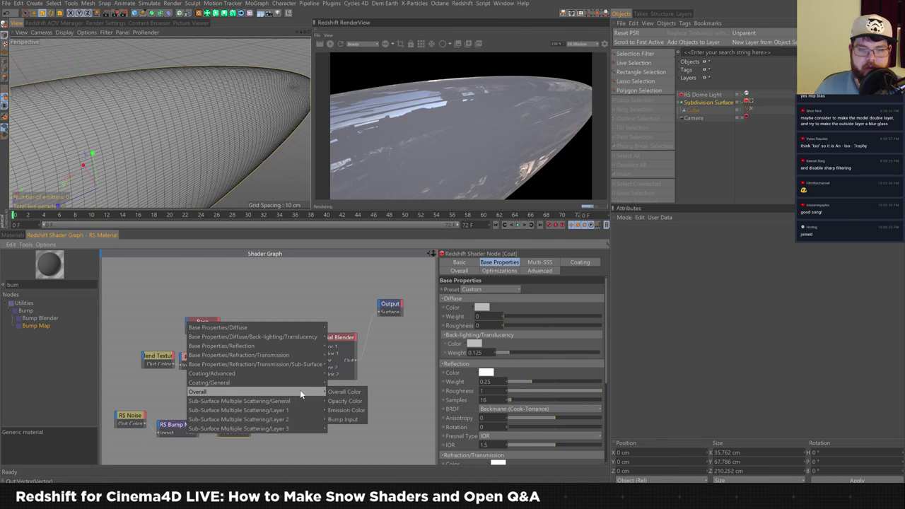
pyautogui.click(351, 419)
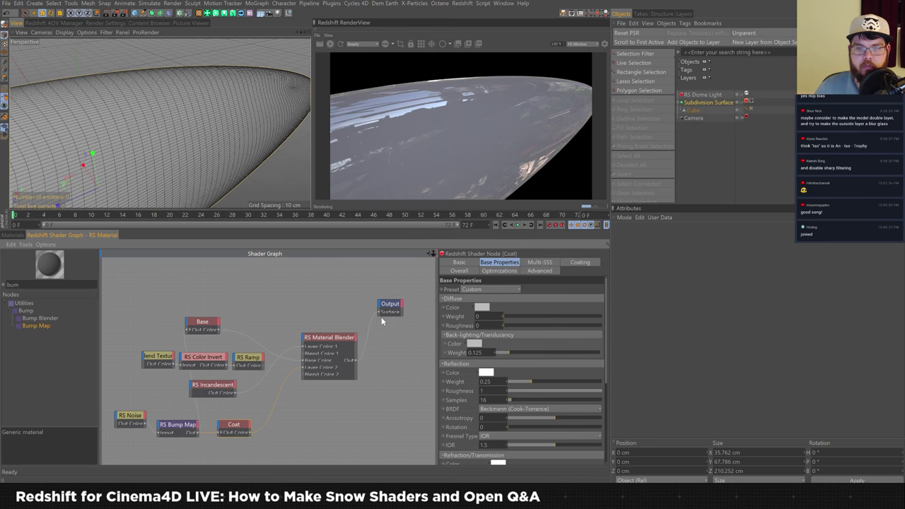
pyautogui.click(188, 429)
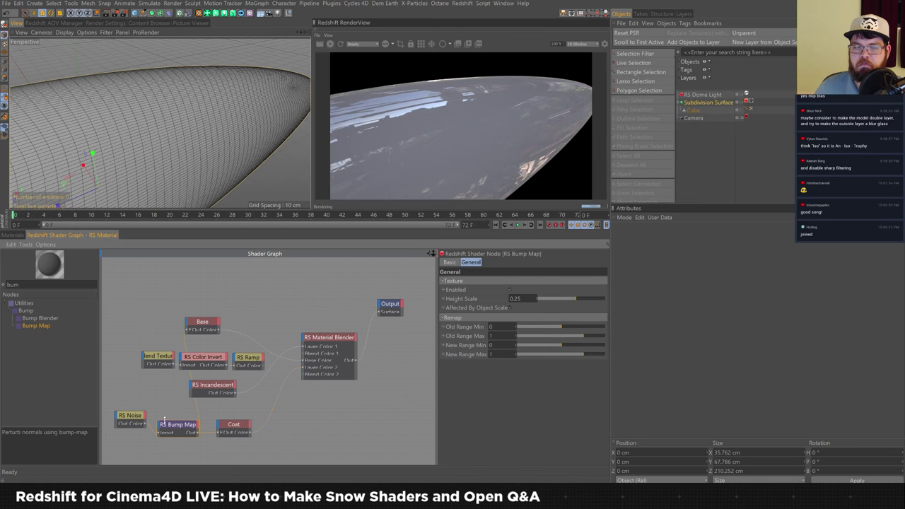
# Step: Set RS Noise Complexity to 2, Amplitude Gain 0.48 and Frequency Scale 0.93
pyautogui.click(140, 422)
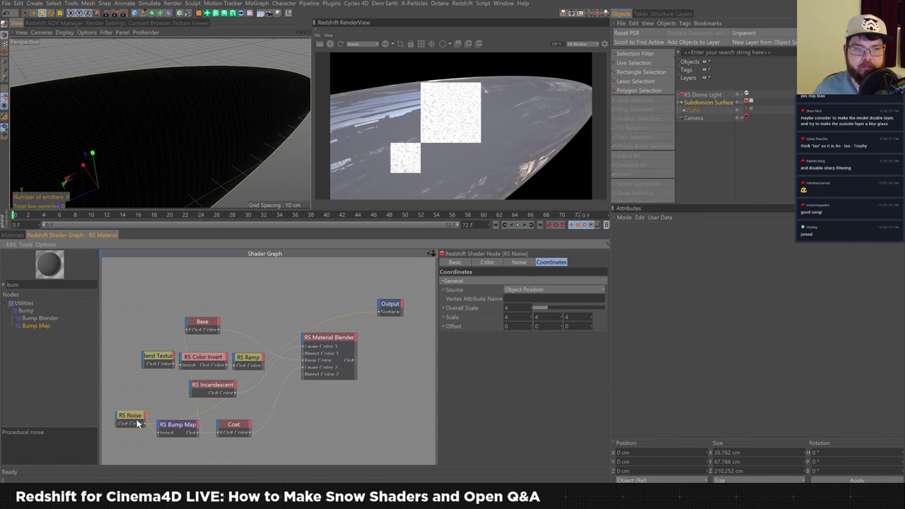
pyautogui.click(518, 263)
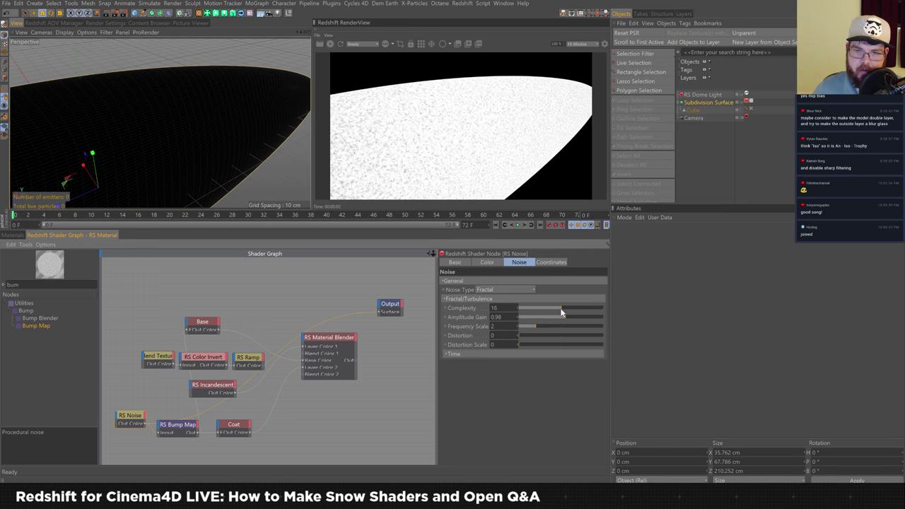
pyautogui.moveTo(561, 311); pyautogui.dragTo(532, 309)
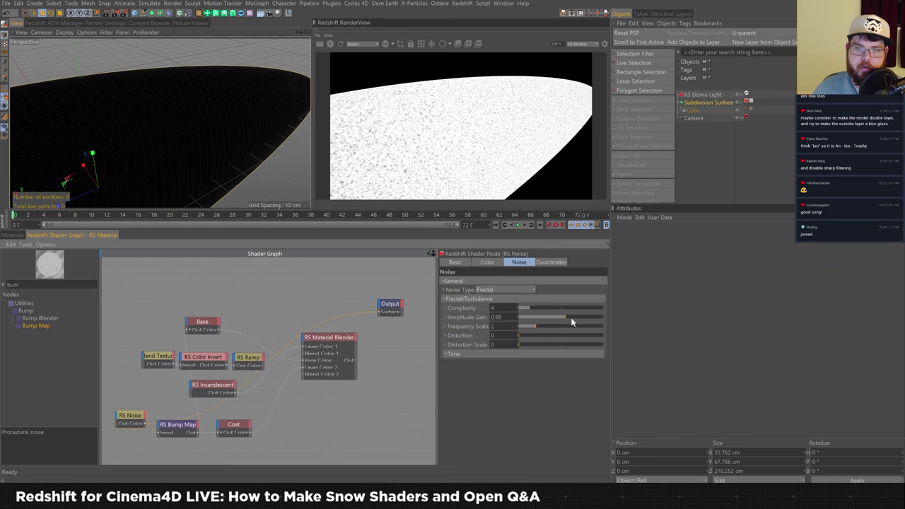
pyautogui.moveTo(568, 316)
pyautogui.mouseDown()
pyautogui.moveTo(579, 318)
pyautogui.moveTo(564, 319)
pyautogui.mouseUp()
pyautogui.click(524, 308)
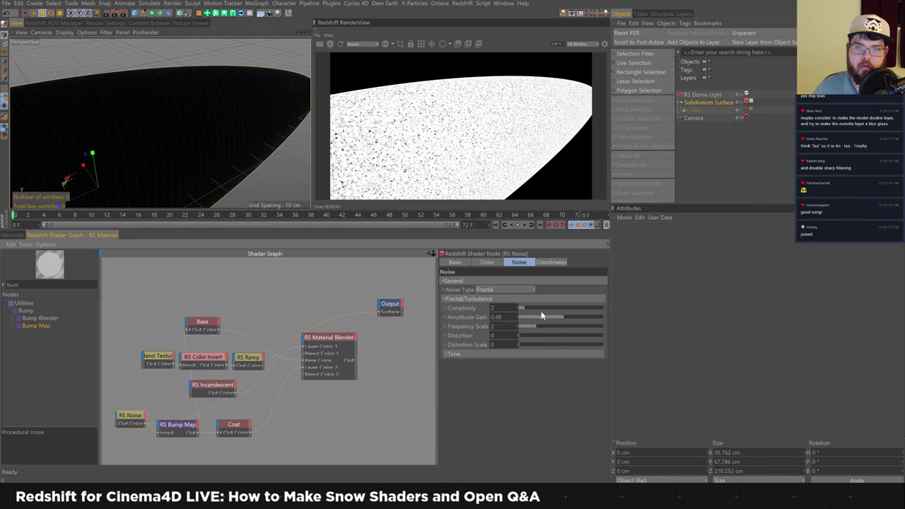
pyautogui.click(526, 327)
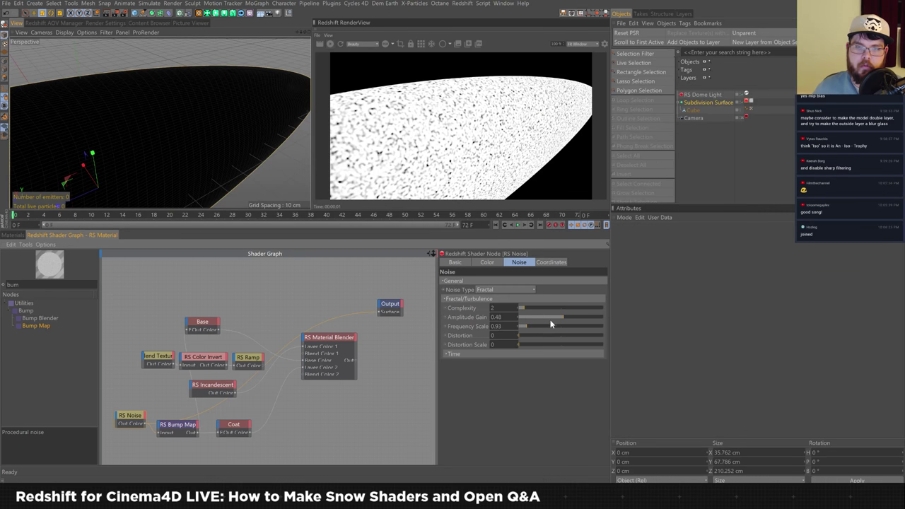
# Step: Raise the noise Remap Min to 0.312, then select the Material Blender and Base nodes
pyautogui.click(551, 263)
pyautogui.click(521, 263)
pyautogui.click(487, 262)
pyautogui.moveTo(590, 358); pyautogui.dragTo(555, 347)
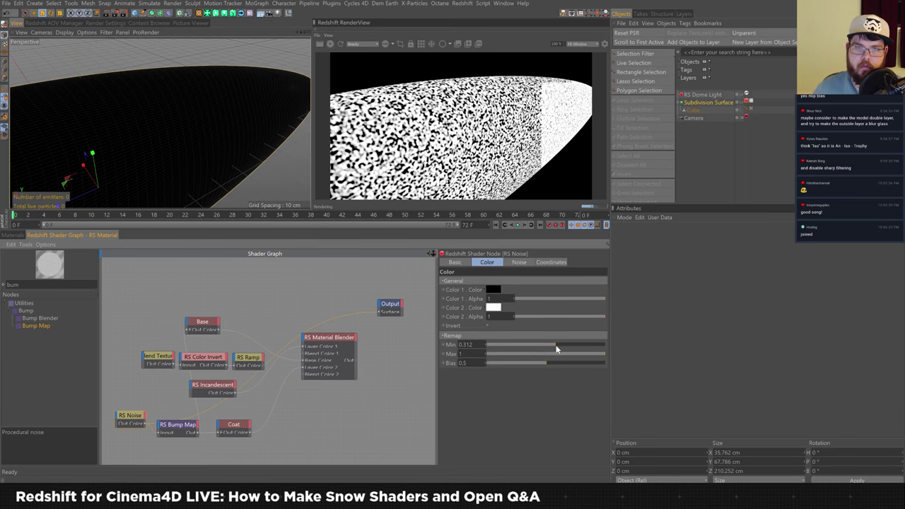
pyautogui.click(345, 356)
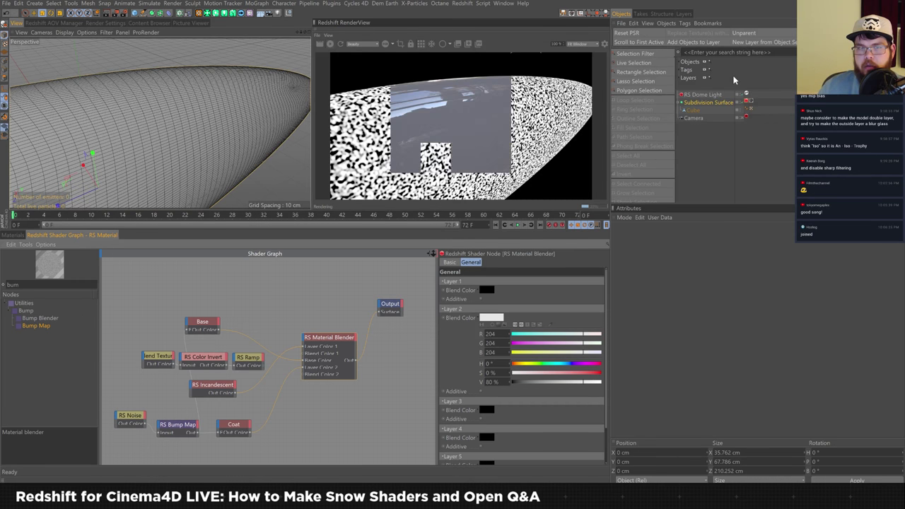
pyautogui.click(208, 329)
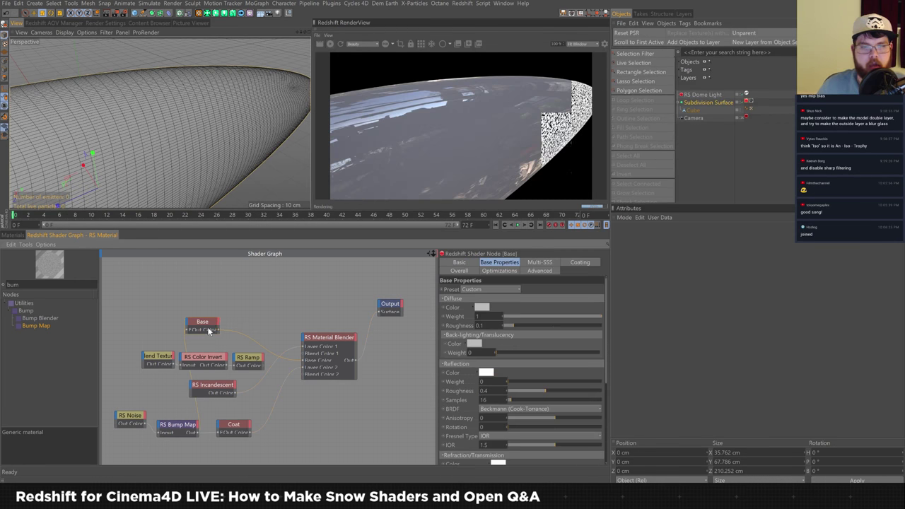
# Step: Connect Base Out Color straight to Output Surface so the egg renders plain white
pyautogui.click(223, 325)
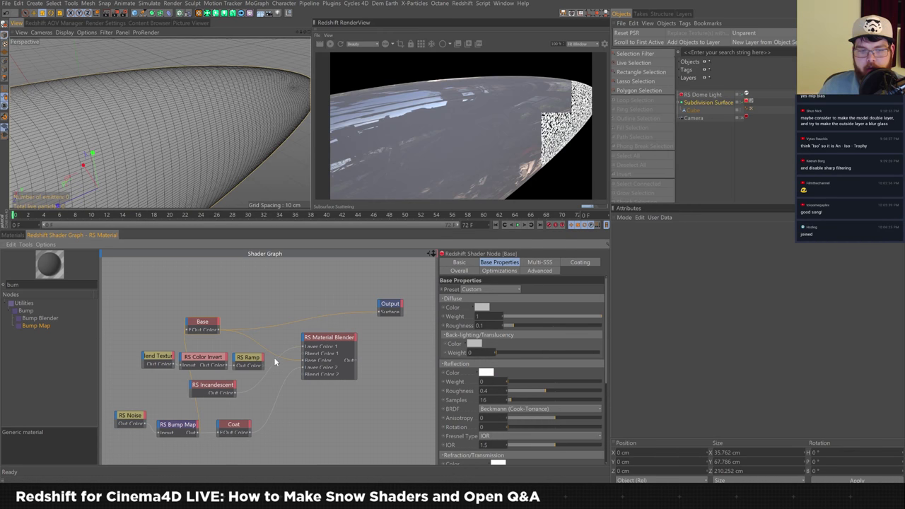
pyautogui.click(188, 426)
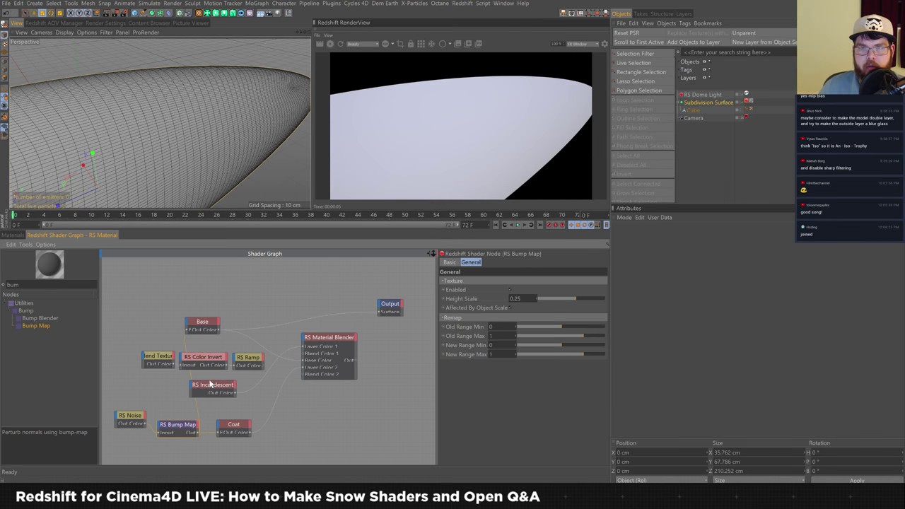
pyautogui.keyDown('alt'); pyautogui.moveTo(178, 105); pyautogui.dragTo(154, 75); pyautogui.keyUp('alt')
# Step: Frame the whole egg from a distance and bring up the Materials manager
pyautogui.hotkey('ctrl', 'shift', 'a')
pyautogui.press('h')
pyautogui.keyDown('alt'); pyautogui.moveTo(148, 139); pyautogui.dragTo(190, 113); pyautogui.keyUp('alt')
pyautogui.scroll(-3, 179, 132)
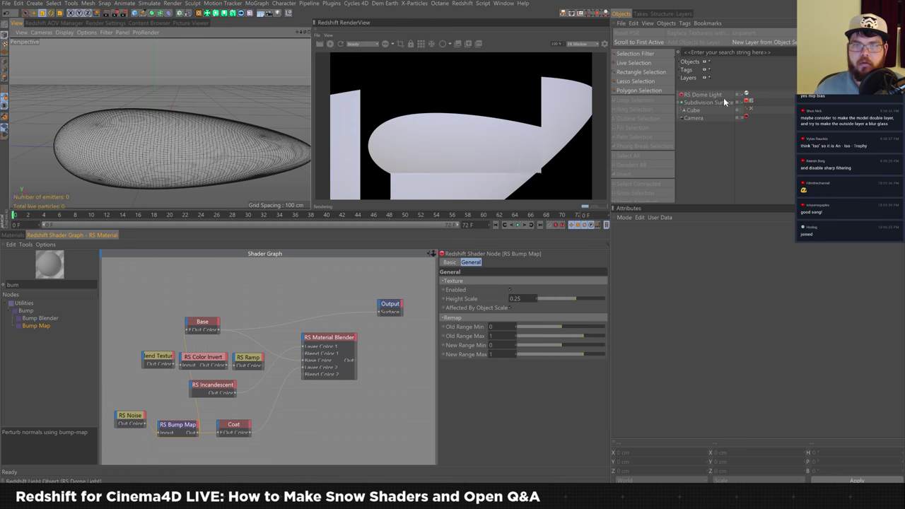
pyautogui.click(14, 235)
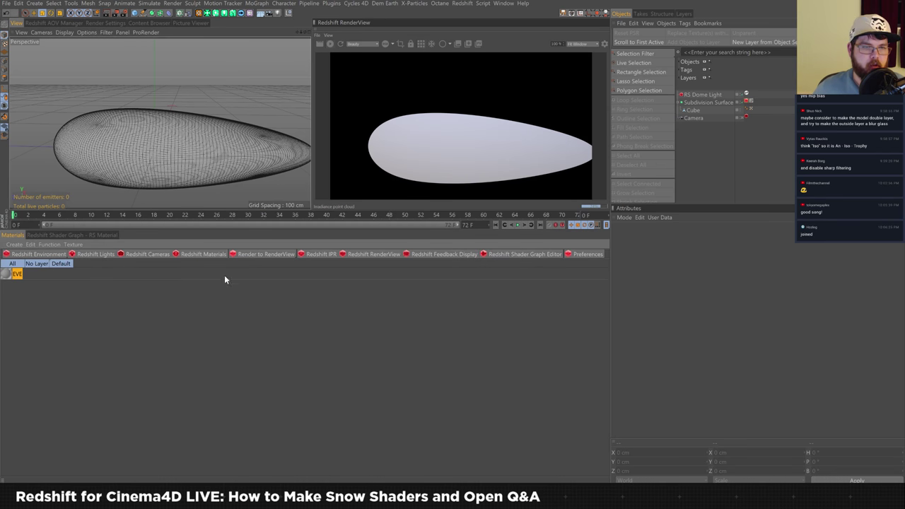
# Step: Add an RS Area Light and position it close beside the egg's tip
pyautogui.click(97, 254)
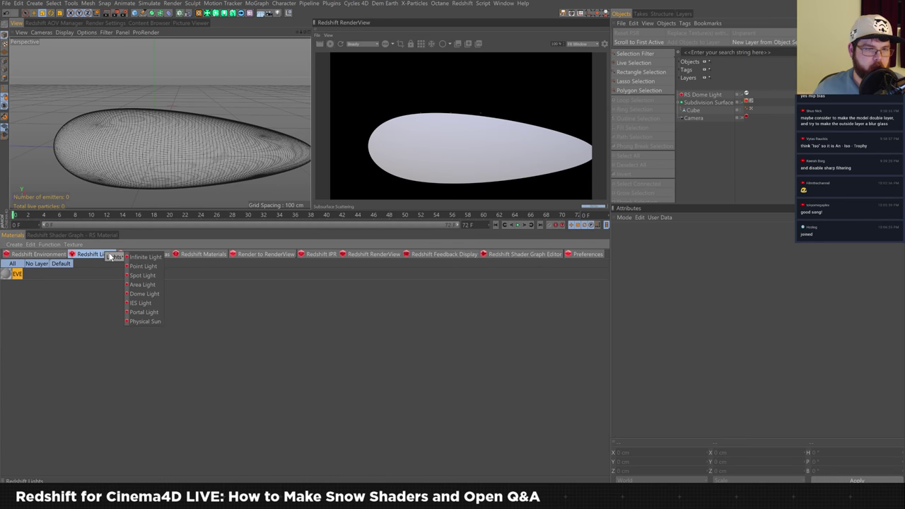
pyautogui.click(142, 284)
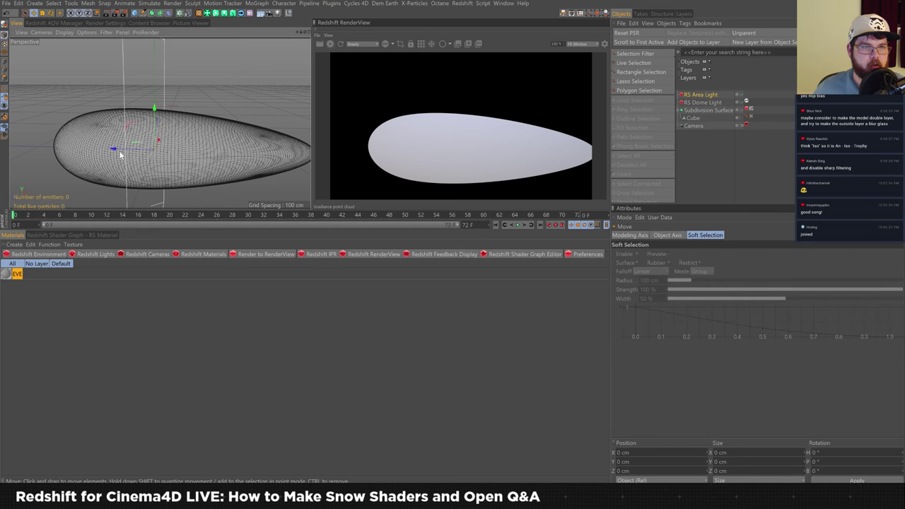
pyautogui.moveTo(122, 155); pyautogui.dragTo(313, 166)
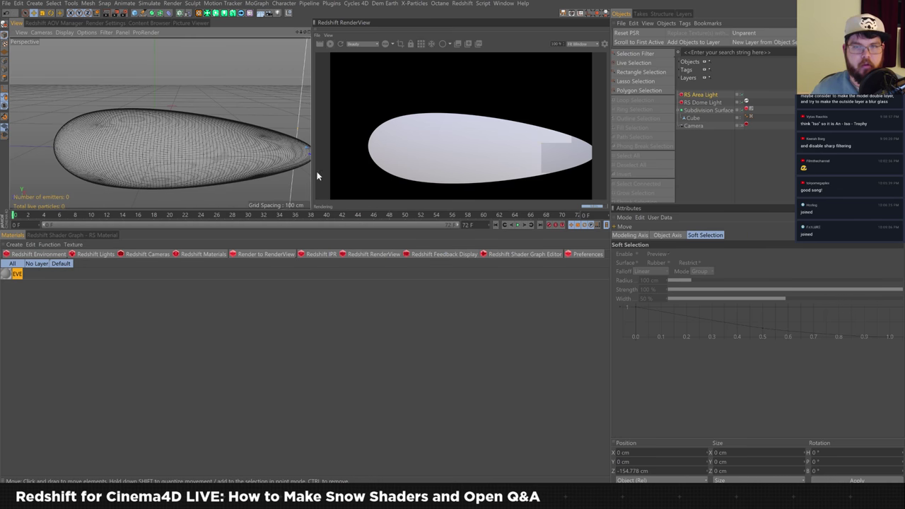
pyautogui.scroll(-5, 249, 105)
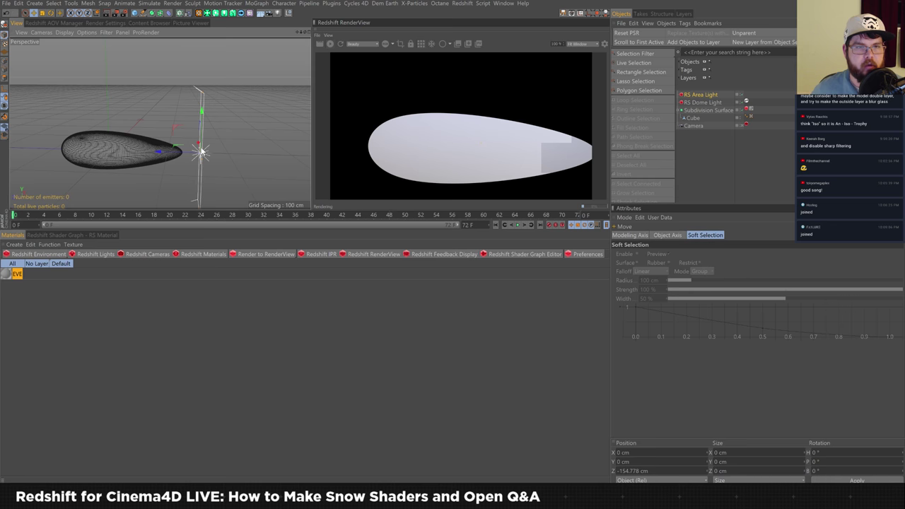
pyautogui.keyDown('alt'); pyautogui.moveTo(281, 127); pyautogui.dragTo(250, 165); pyautogui.keyUp('alt')
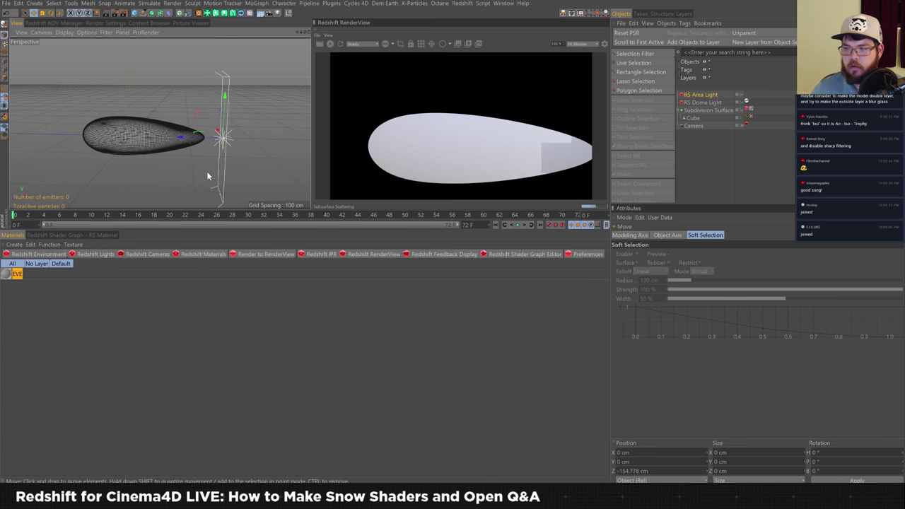
pyautogui.keyDown('alt'); pyautogui.moveTo(188, 170); pyautogui.dragTo(214, 142); pyautogui.keyUp('alt')
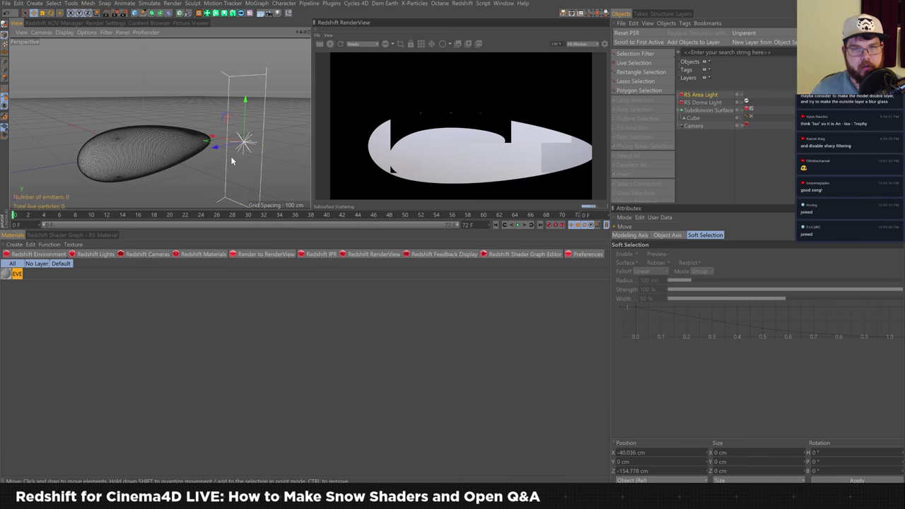
pyautogui.scroll(5, 233, 145)
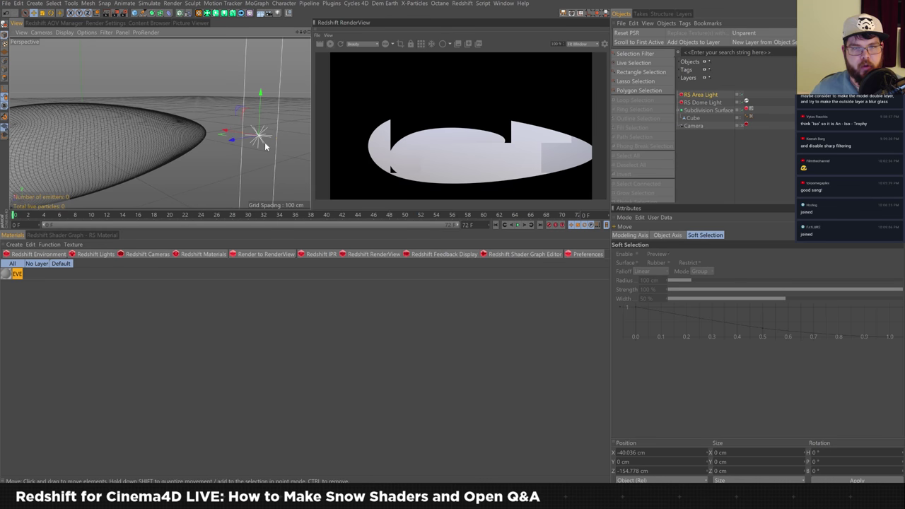
pyautogui.keyDown('alt'); pyautogui.moveTo(270, 146); pyautogui.dragTo(264, 161, button='middle'); pyautogui.keyUp('alt')
pyautogui.moveTo(253, 59); pyautogui.dragTo(263, 85)
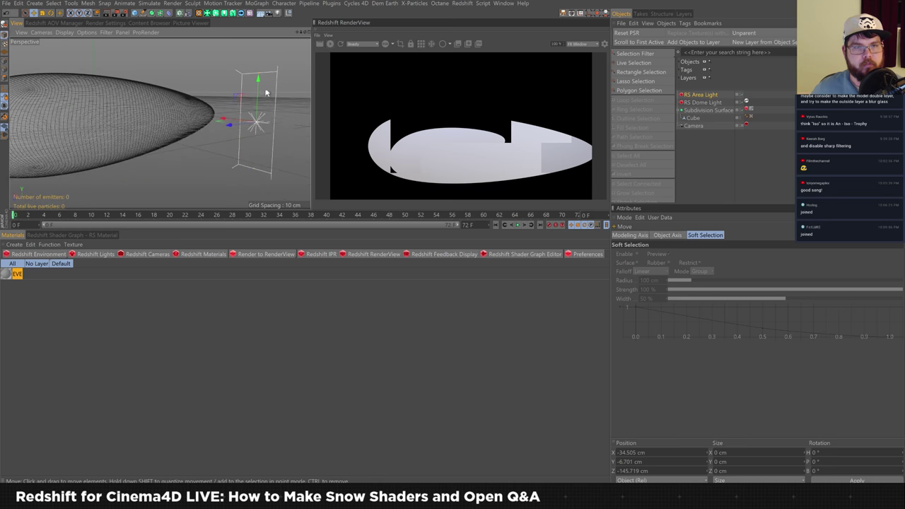
# Step: Rotate the area light's heading to -26.8° and select it in the Object Manager
pyautogui.press('r')
pyautogui.moveTo(249, 124); pyautogui.dragTo(241, 125)
pyautogui.press('e')
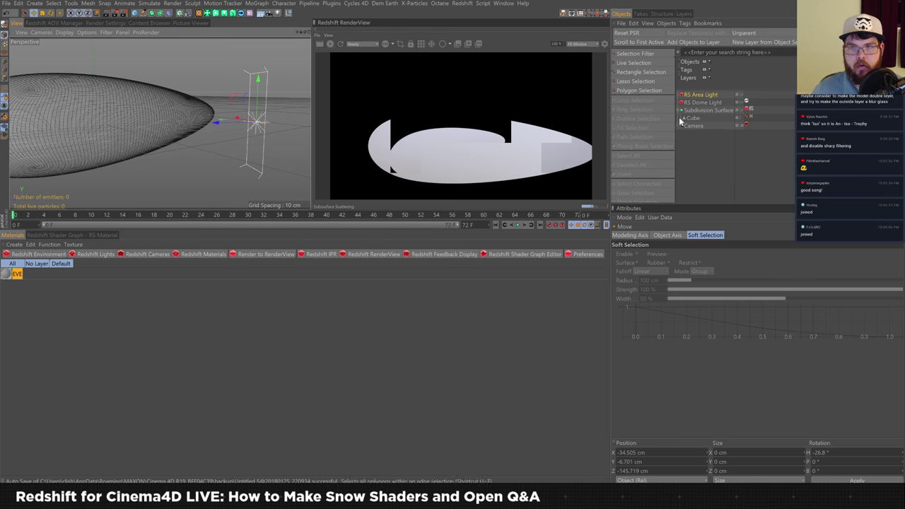
pyautogui.click(700, 96)
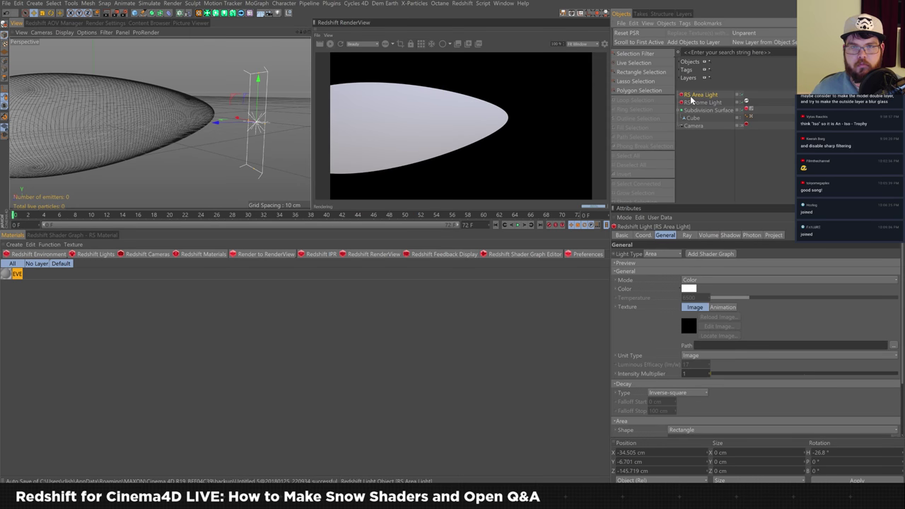
# Step: Set the area light colour to orange and its Intensity Multiplier to 1964
pyautogui.click(690, 293)
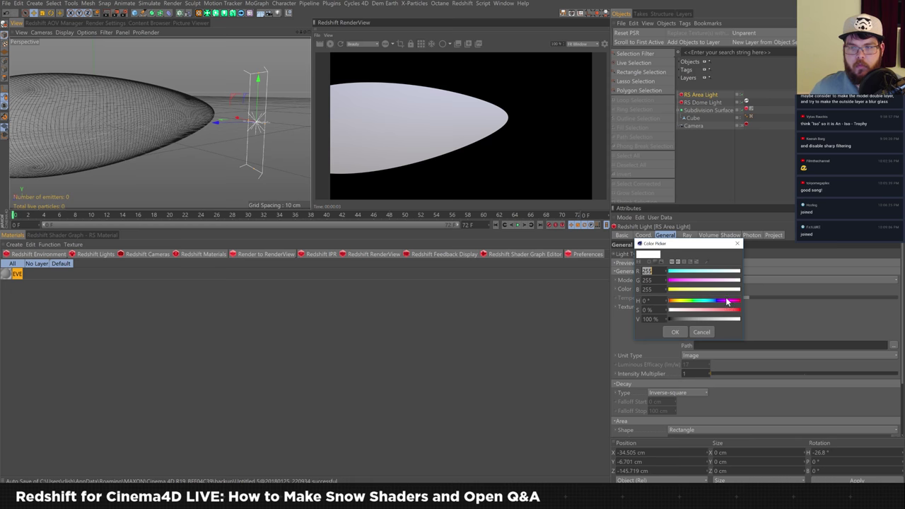
pyautogui.moveTo(707, 299); pyautogui.dragTo(671, 300)
pyautogui.click(677, 334)
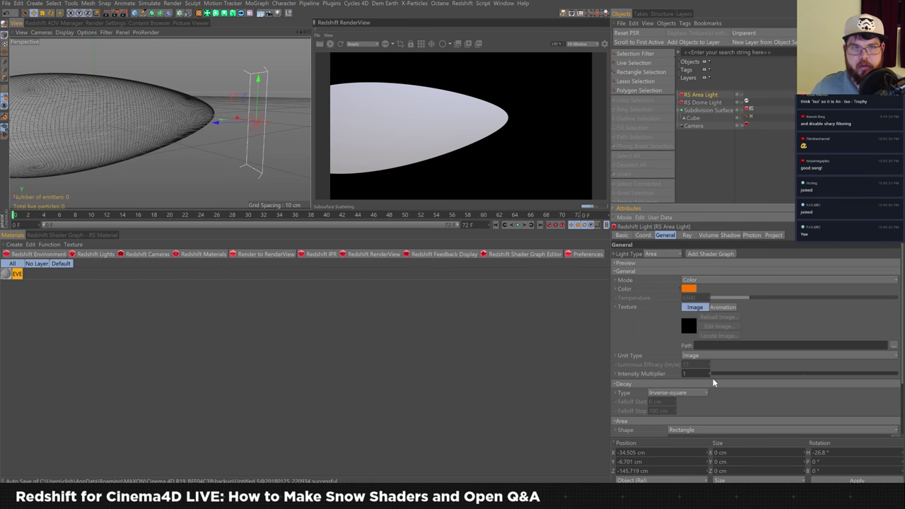
pyautogui.doubleClick(693, 373)
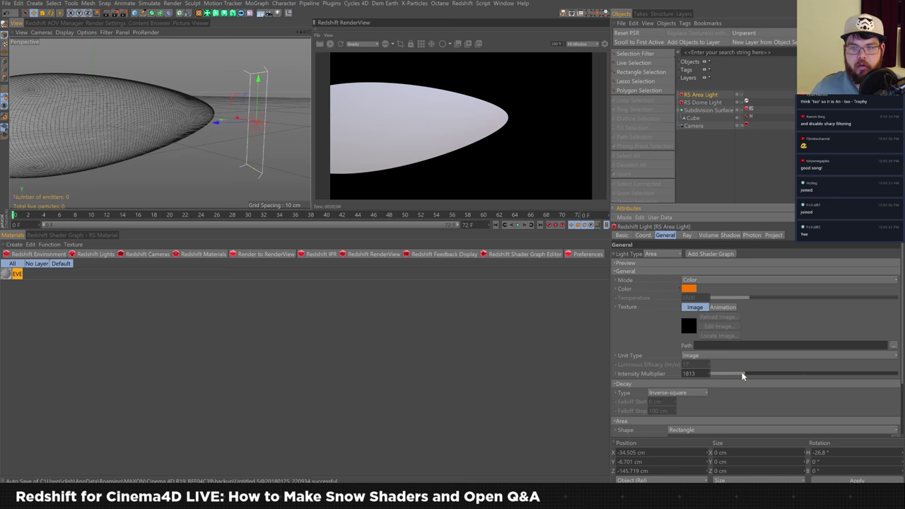
pyautogui.write('2')
pyautogui.press('Return')
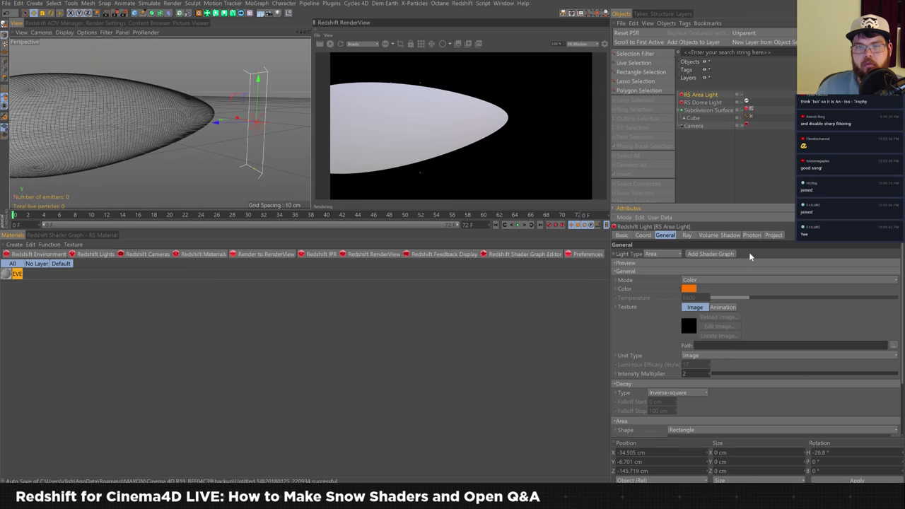
pyautogui.moveTo(754, 373); pyautogui.dragTo(748, 379)
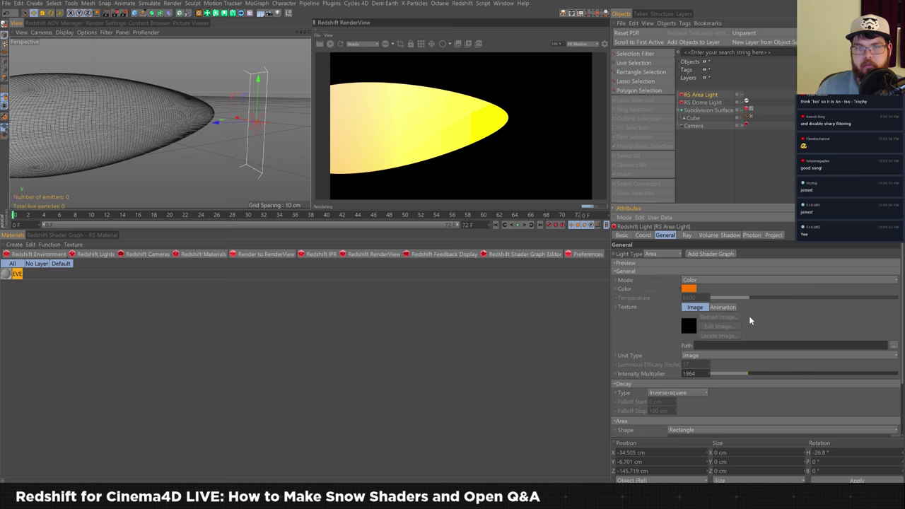
# Step: Orbit to view the egg's curved top under the warm light, then reselect the RS Area Light
pyautogui.scroll(5, 162, 132)
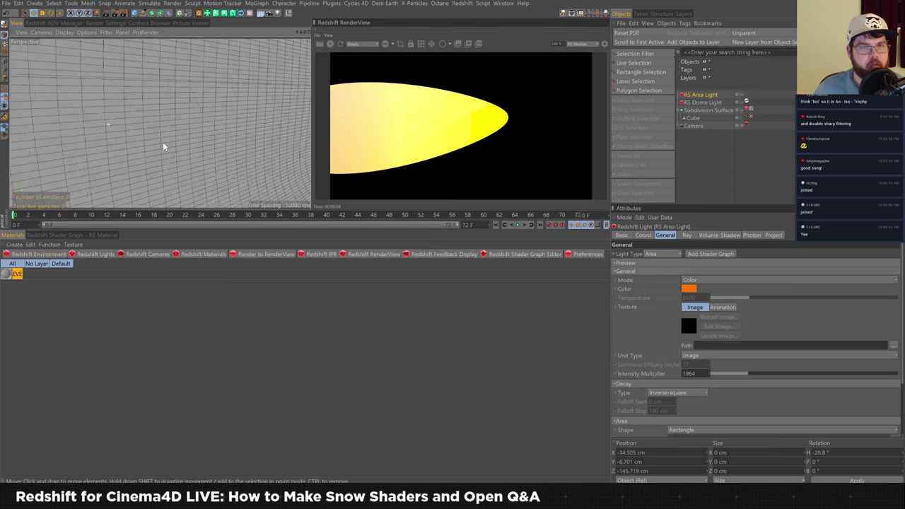
pyautogui.keyDown('alt'); pyautogui.moveTo(181, 151); pyautogui.dragTo(187, 159); pyautogui.keyUp('alt')
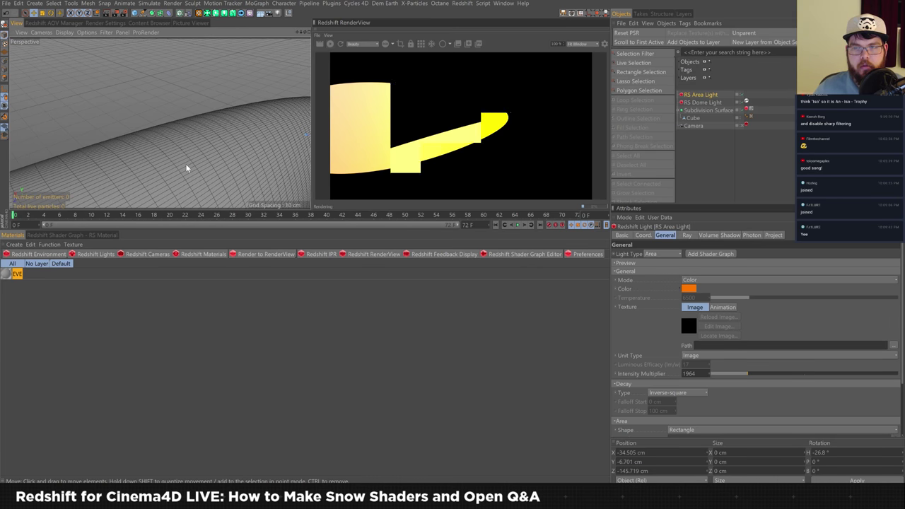
pyautogui.keyDown('alt'); pyautogui.moveTo(288, 165); pyautogui.dragTo(212, 130); pyautogui.keyUp('alt')
pyautogui.click(755, 118)
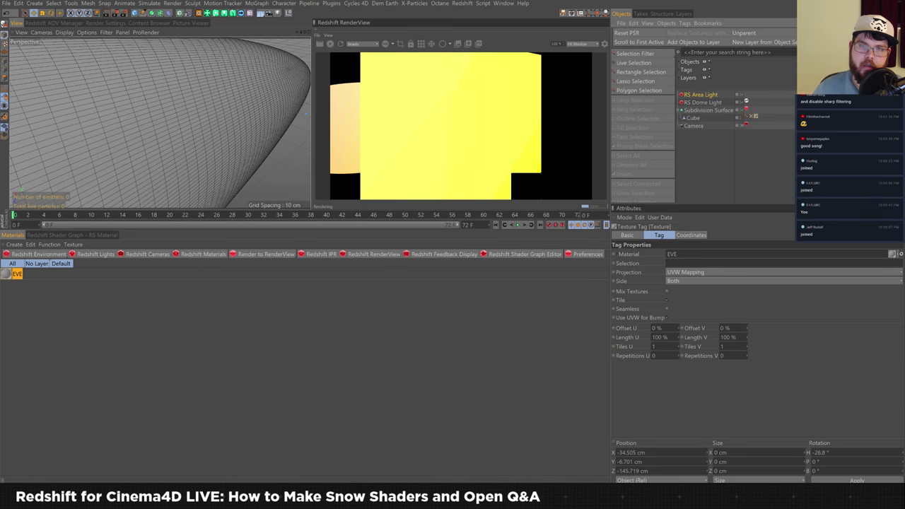
pyautogui.click(700, 95)
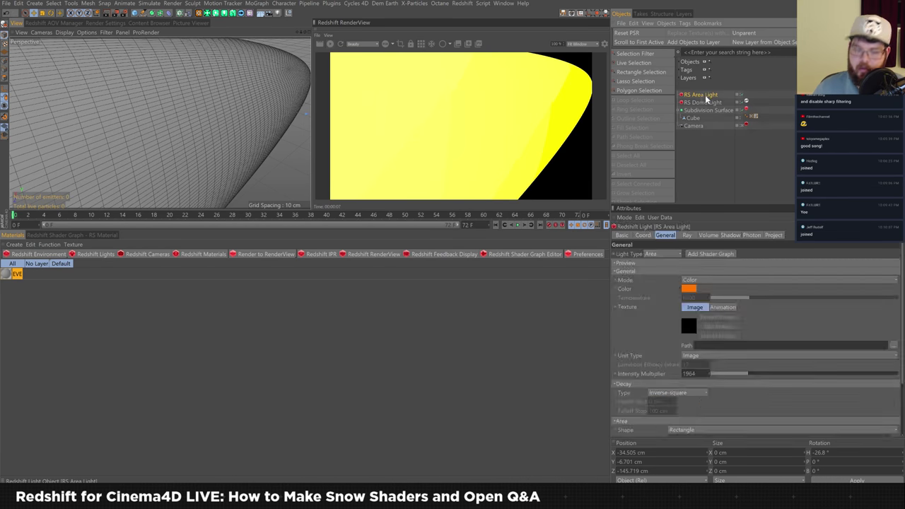
# Step: Delete the RS Area Light and restart the RenderView to see the egg under the dome light
pyautogui.press('Delete')
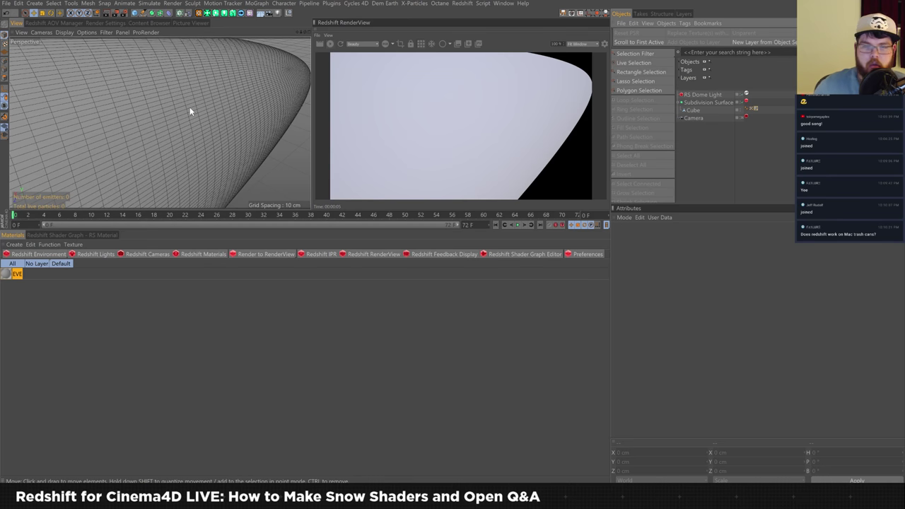
pyautogui.moveTo(231, 111)
pyautogui.keyDown('alt'); pyautogui.mouseDown()
pyautogui.moveTo(244, 115)
pyautogui.moveTo(192, 133)
pyautogui.moveTo(216, 139)
pyautogui.moveTo(205, 117)
pyautogui.moveTo(157, 113)
pyautogui.moveTo(196, 133)
pyautogui.moveTo(179, 126)
pyautogui.moveTo(208, 121)
pyautogui.moveTo(182, 137)
pyautogui.moveTo(204, 123)
pyautogui.moveTo(232, 133)
pyautogui.moveTo(244, 118)
pyautogui.mouseUp(); pyautogui.keyUp('alt')
pyautogui.click(331, 43)
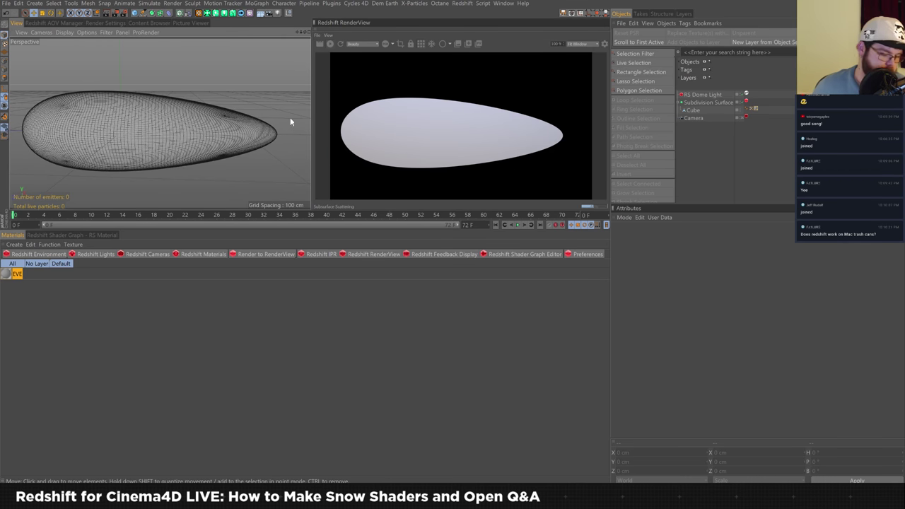
pyautogui.keyDown('alt'); pyautogui.moveTo(205, 88); pyautogui.dragTo(211, 133); pyautogui.keyUp('alt')
pyautogui.scroll(2, 212, 135)
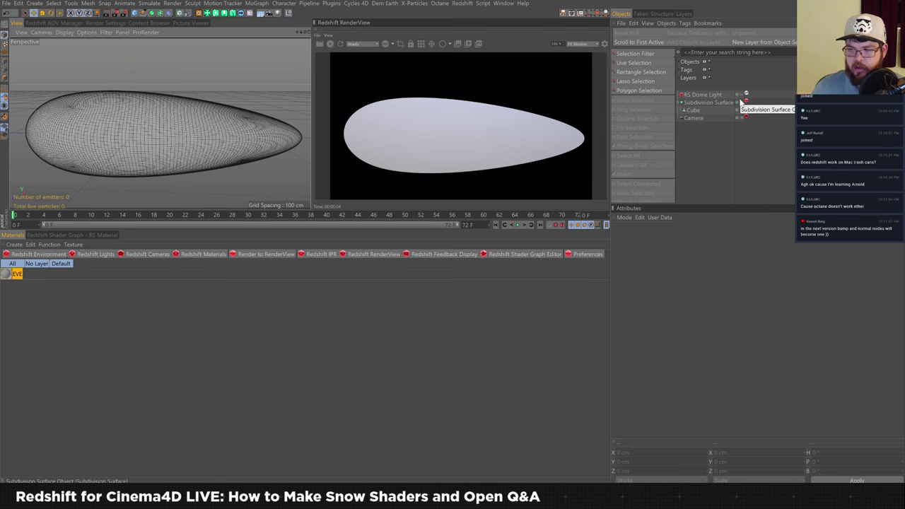
# Step: Open the RS Material shader graph and select the RS Material Blender node's attributes
pyautogui.click(101, 236)
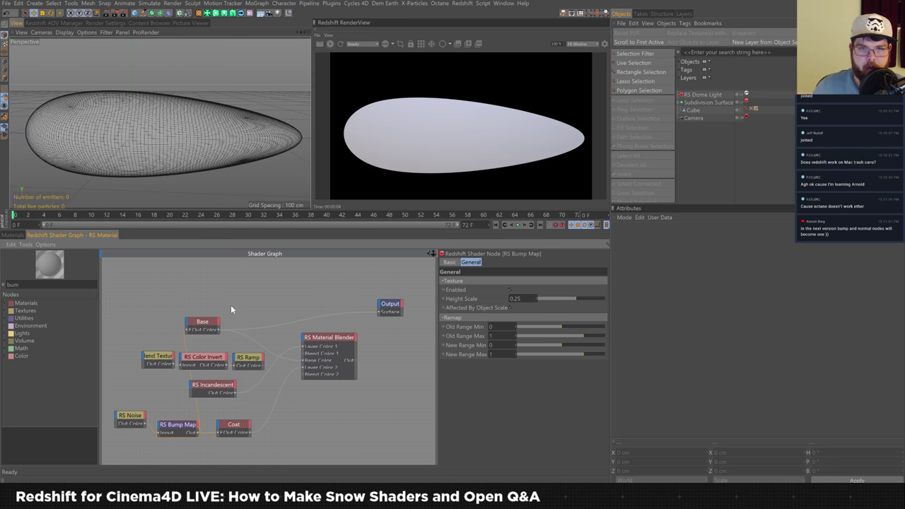
pyautogui.click(340, 338)
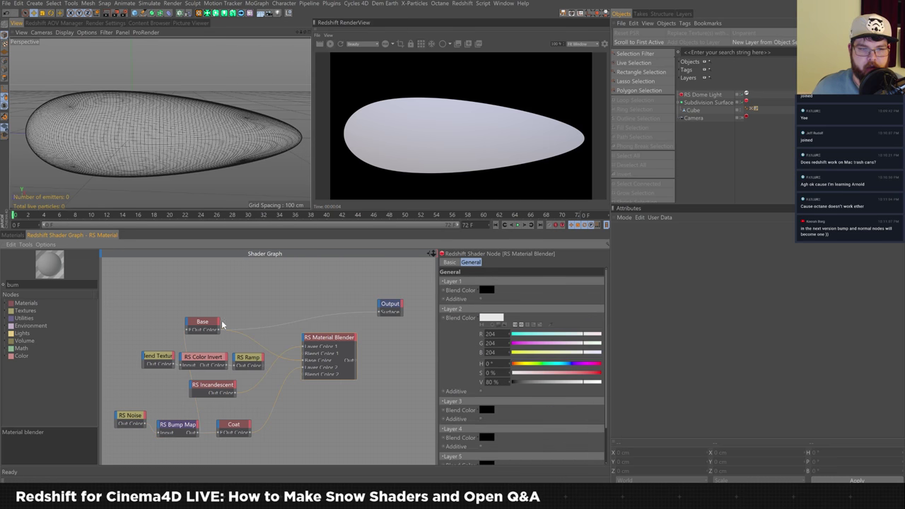
pyautogui.click(214, 326)
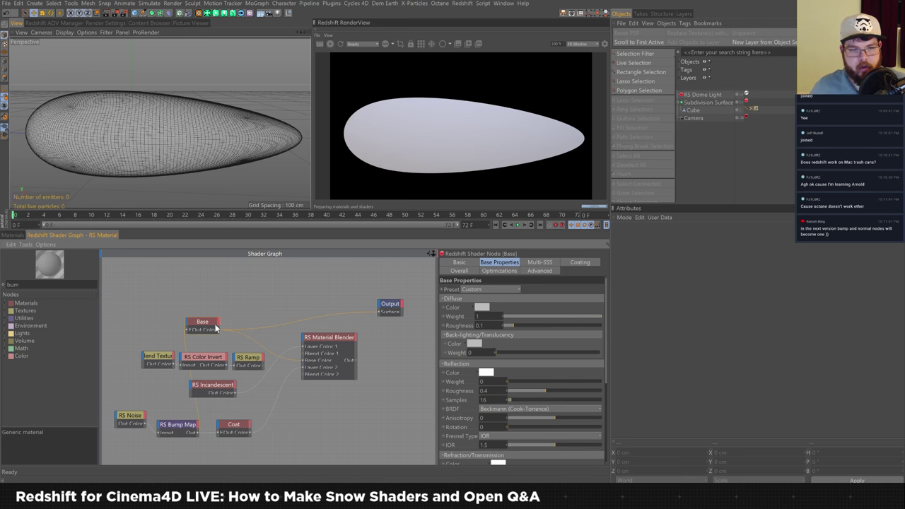
pyautogui.click(333, 339)
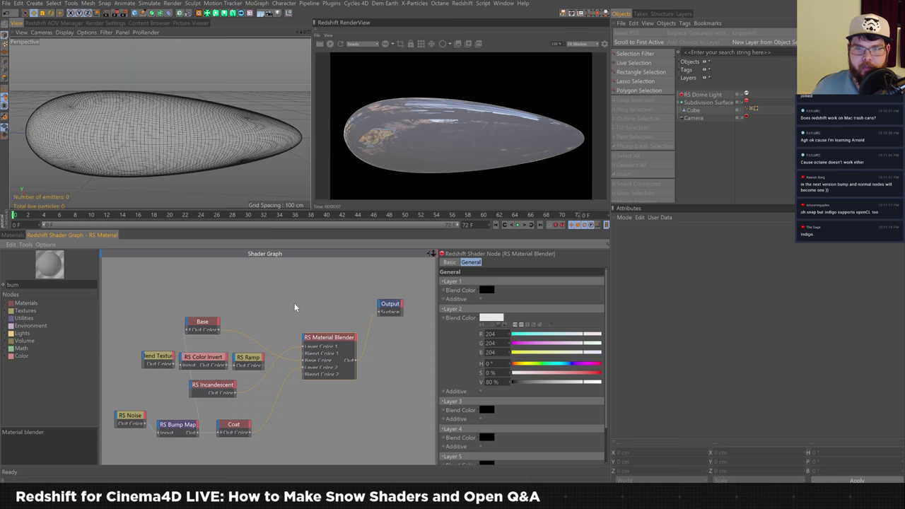
# Step: Select the RS Dome Light and frame the scene in the viewport
pyautogui.click(713, 95)
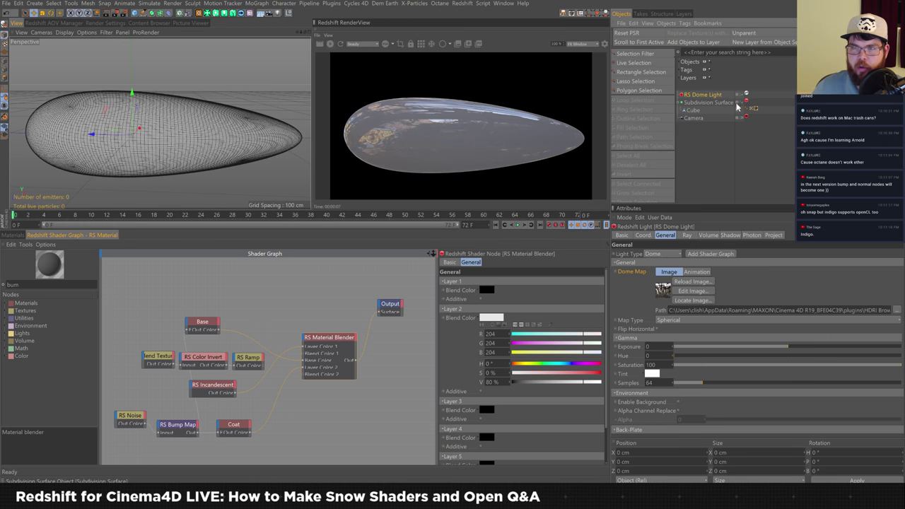
pyautogui.press('o')
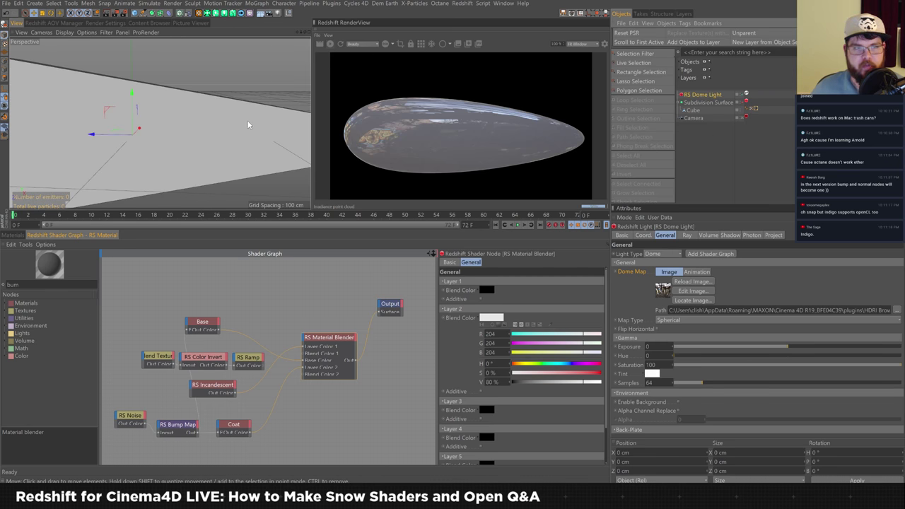
pyautogui.scroll(-3, 217, 128)
pyautogui.keyDown('alt'); pyautogui.moveTo(216, 129); pyautogui.dragTo(228, 146); pyautogui.keyUp('alt')
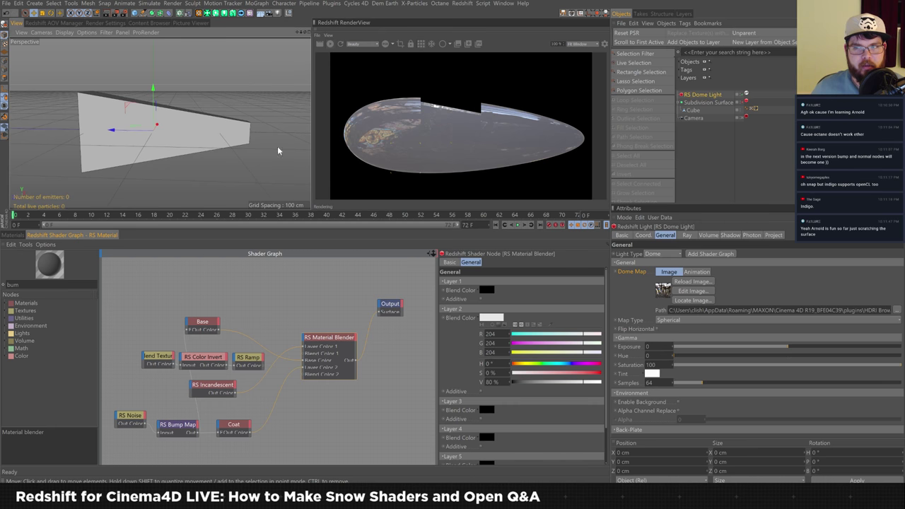
# Step: Enable Redshift tessellation on the Cube's Object tag and remove the Subdivision Surface
pyautogui.click(755, 108)
pyautogui.click(683, 262)
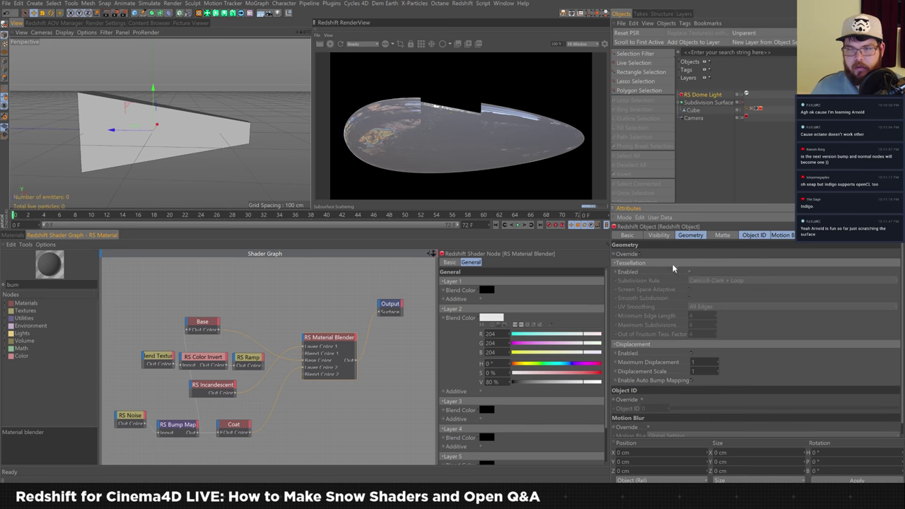
pyautogui.click(690, 271)
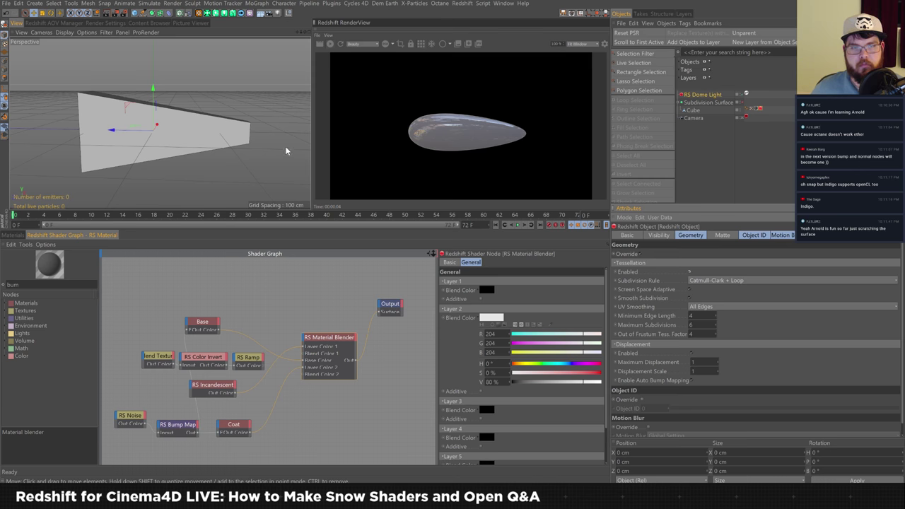
pyautogui.scroll(3, 289, 121)
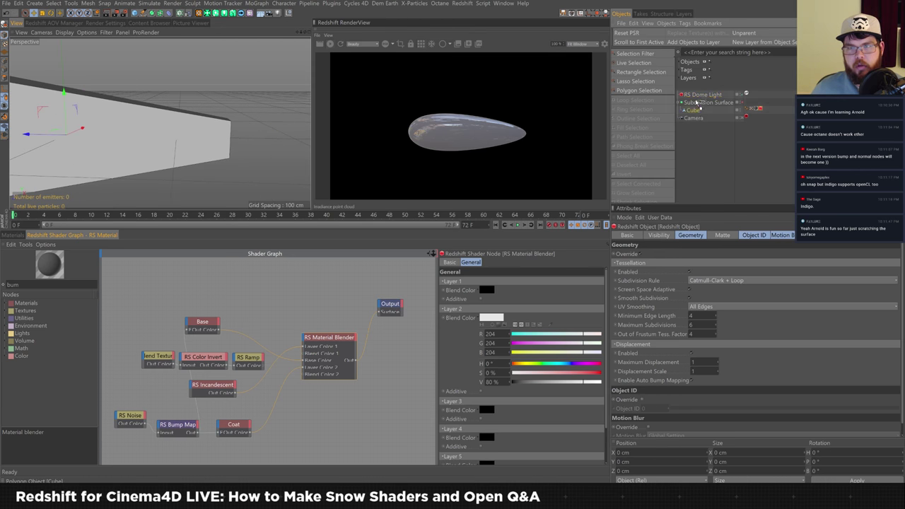
pyautogui.hotkey('ctrl', 'z')
pyautogui.hotkey('ctrl', 'z')
pyautogui.hotkey('ctrl', 'z')
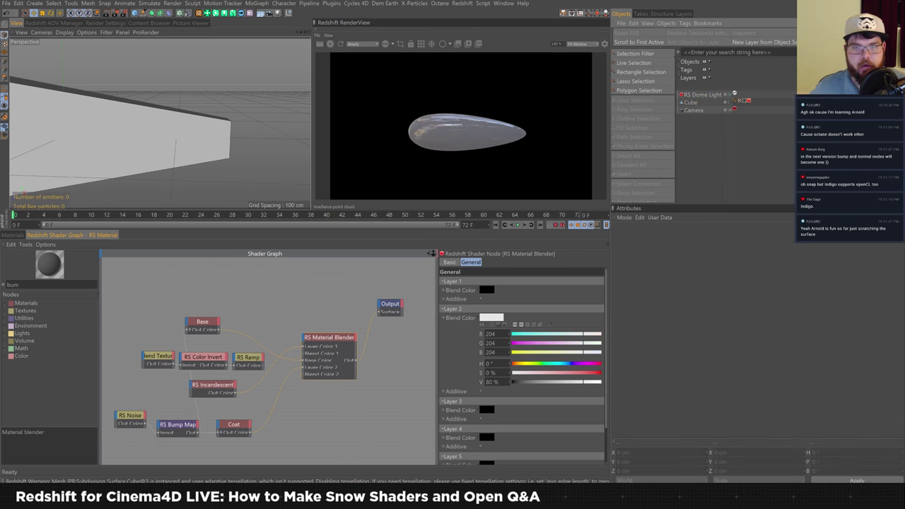
pyautogui.scroll(4, 126, 146)
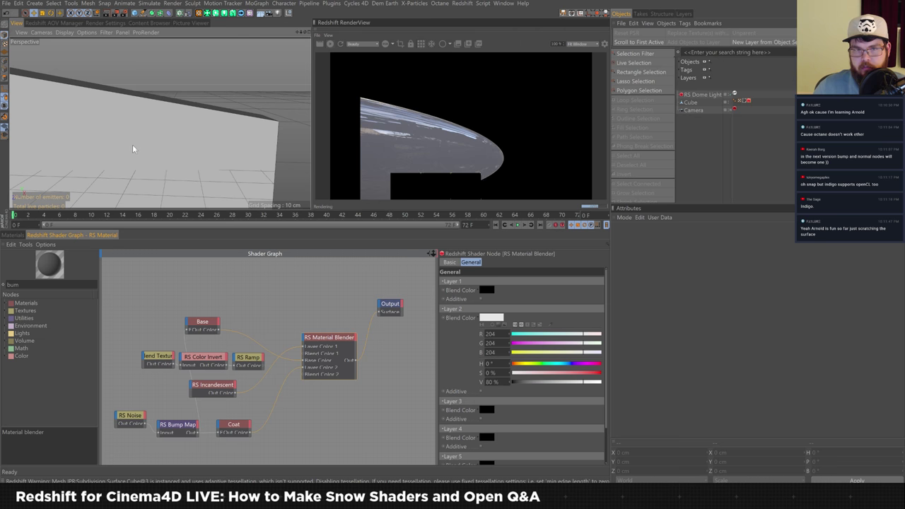
# Step: Orbit to a close-up of the egg's tip and restart the Redshift render
pyautogui.keyDown('alt'); pyautogui.moveTo(113, 139); pyautogui.dragTo(290, 145); pyautogui.keyUp('alt')
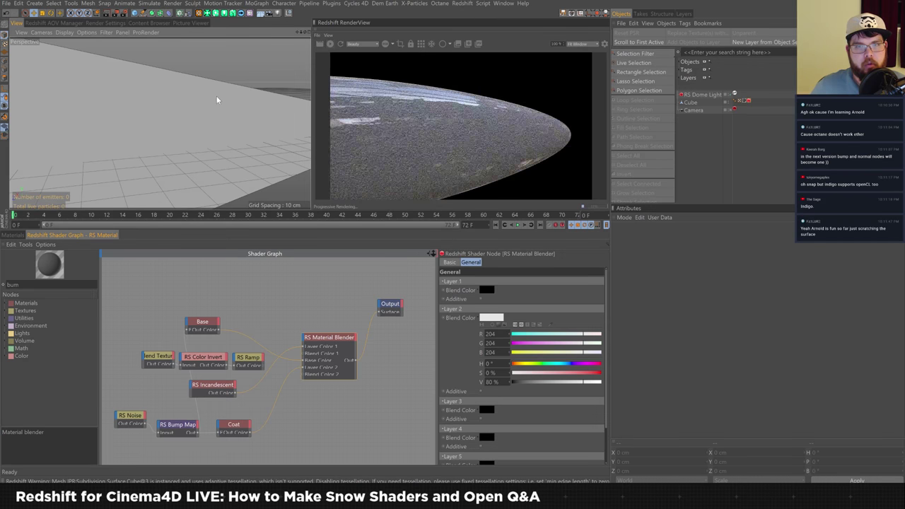
pyautogui.click(385, 43)
pyautogui.click(424, 44)
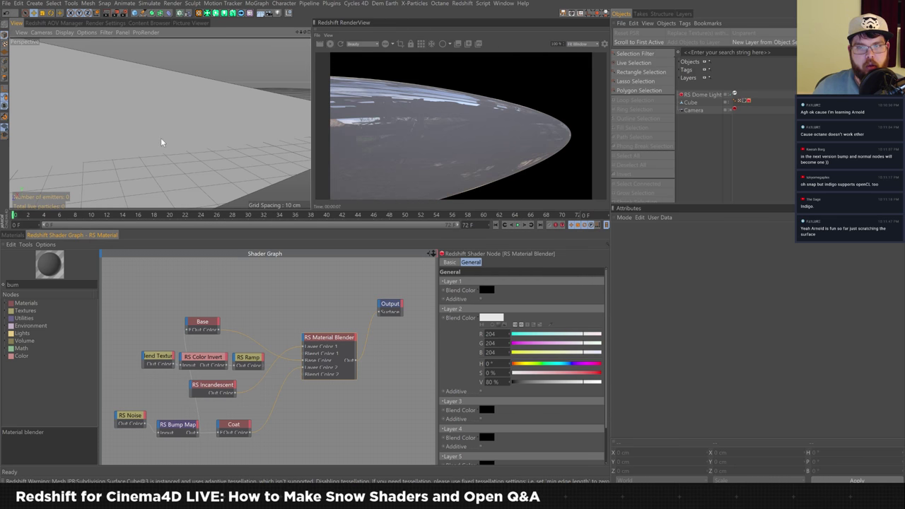
pyautogui.click(70, 23)
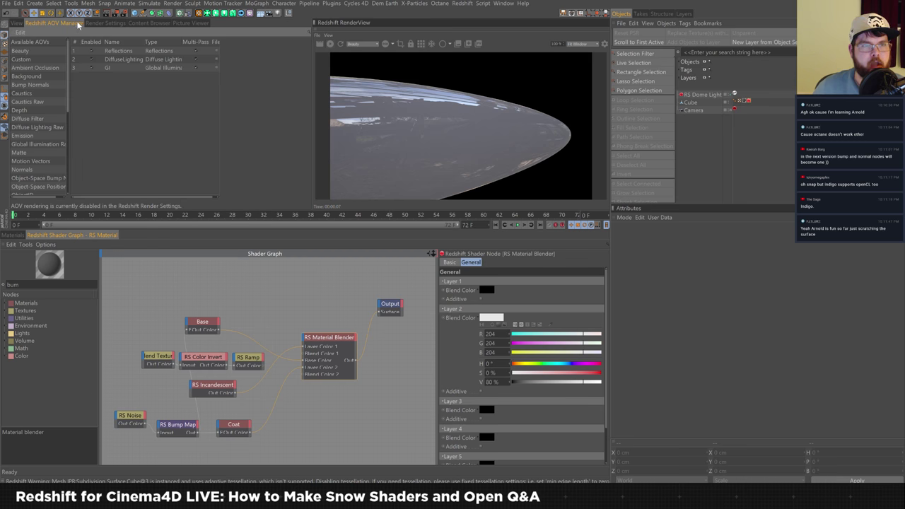
# Step: Open the Redshift render settings and step through the AOV to Integration tabs
pyautogui.click(104, 23)
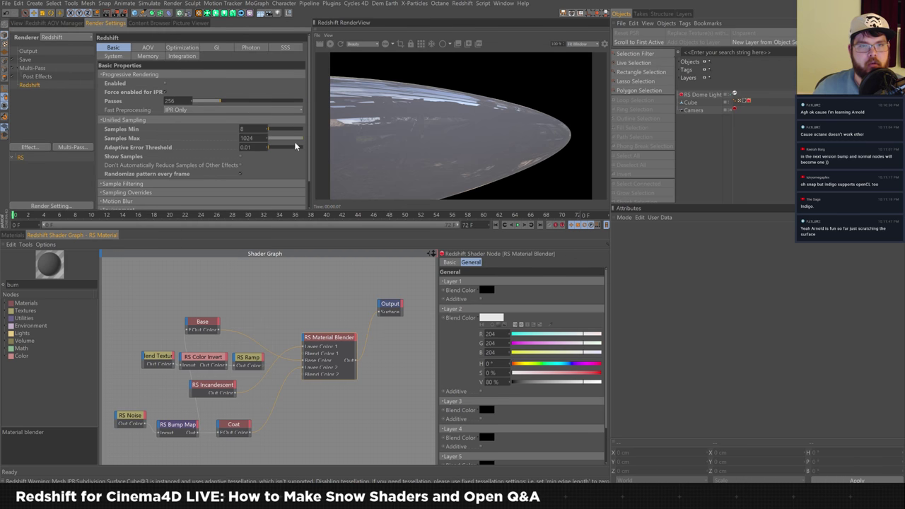
pyautogui.scroll(-2, 283, 148)
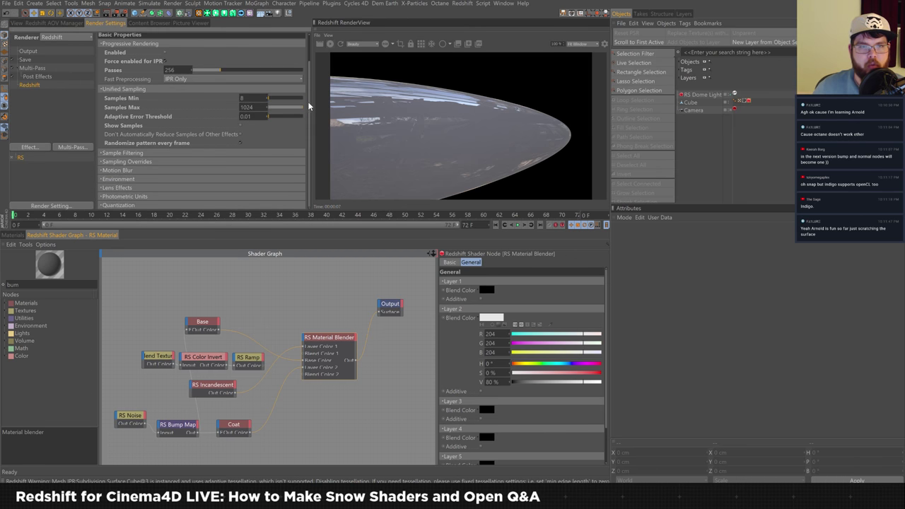
pyautogui.scroll(2, 309, 88)
pyautogui.click(157, 50)
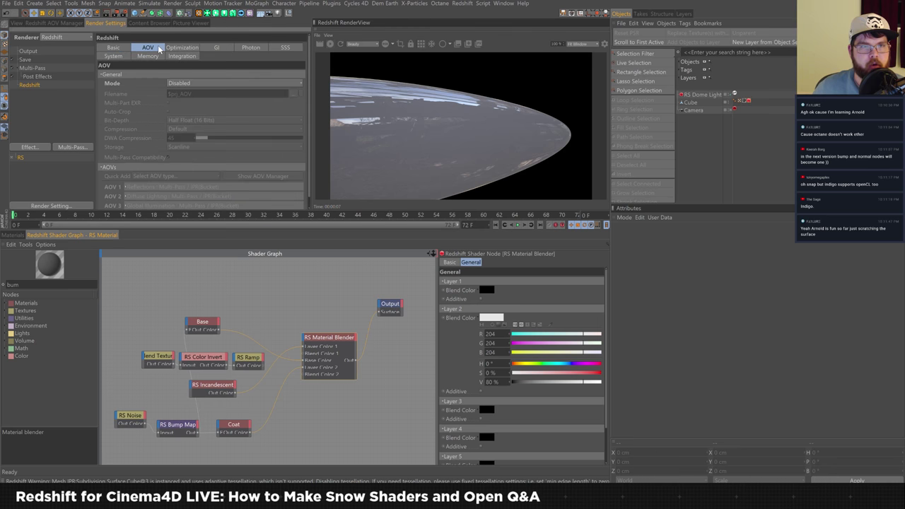
pyautogui.click(189, 48)
pyautogui.click(217, 48)
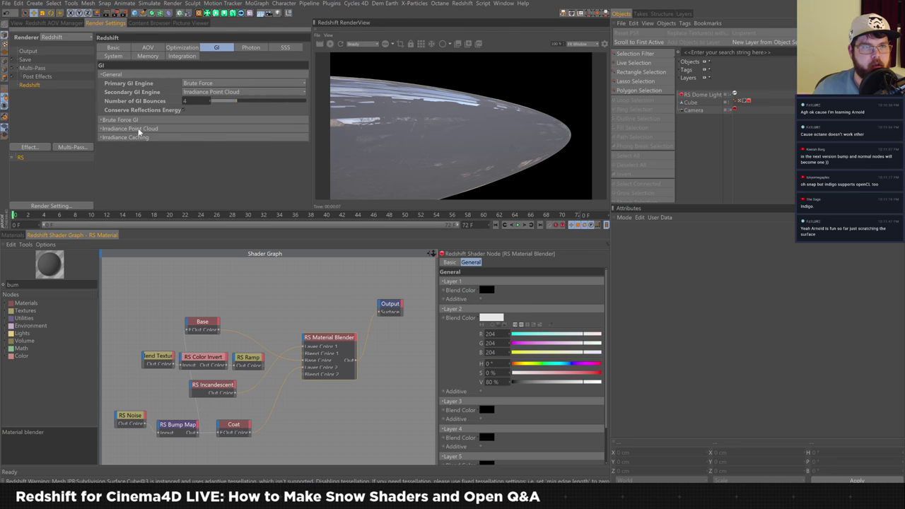
pyautogui.click(251, 48)
pyautogui.click(283, 48)
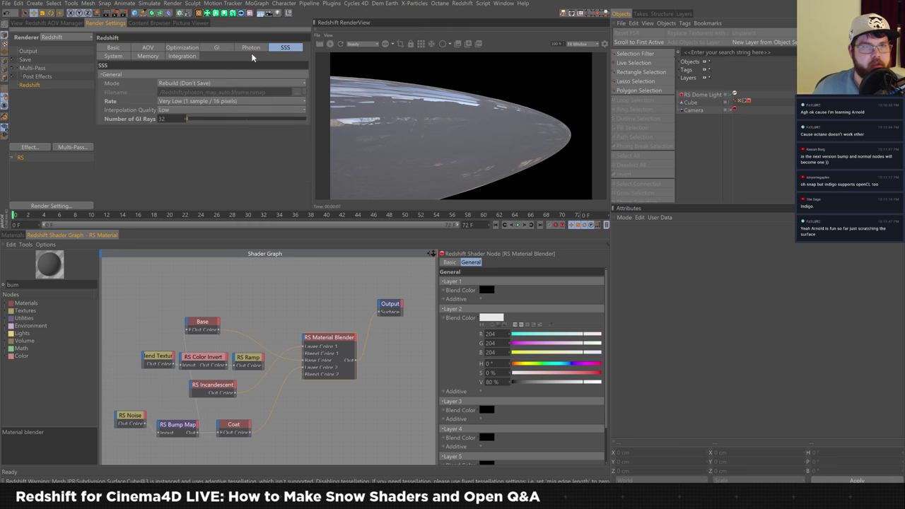
pyautogui.click(121, 56)
pyautogui.click(149, 57)
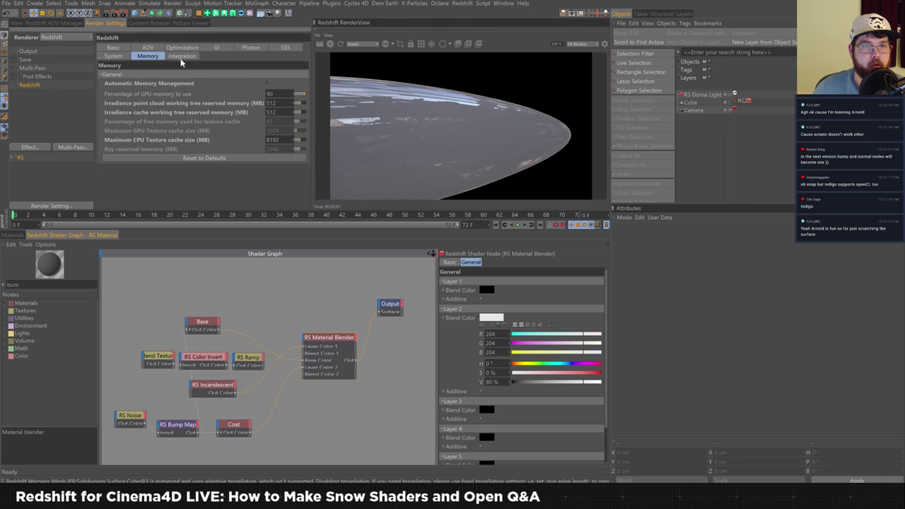
pyautogui.click(182, 57)
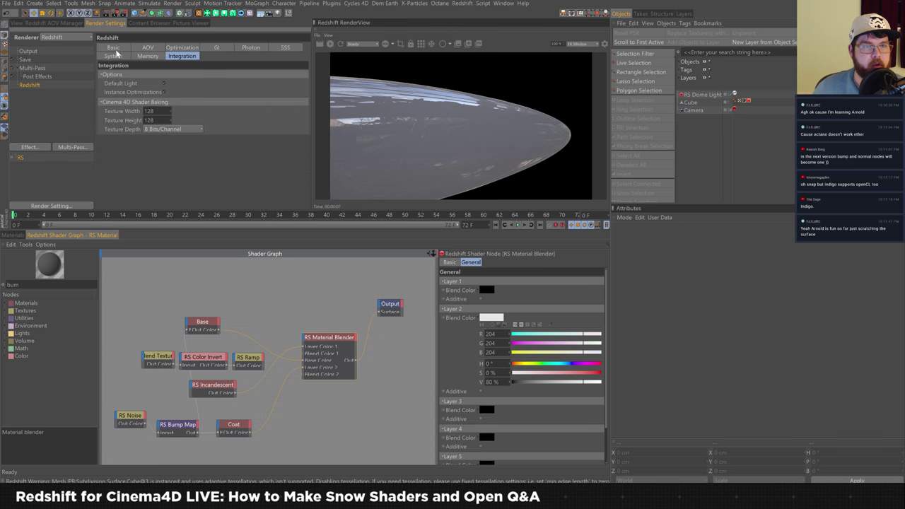
# Step: Toggle the Default Light integration option and return to the Basic render properties
pyautogui.click(163, 82)
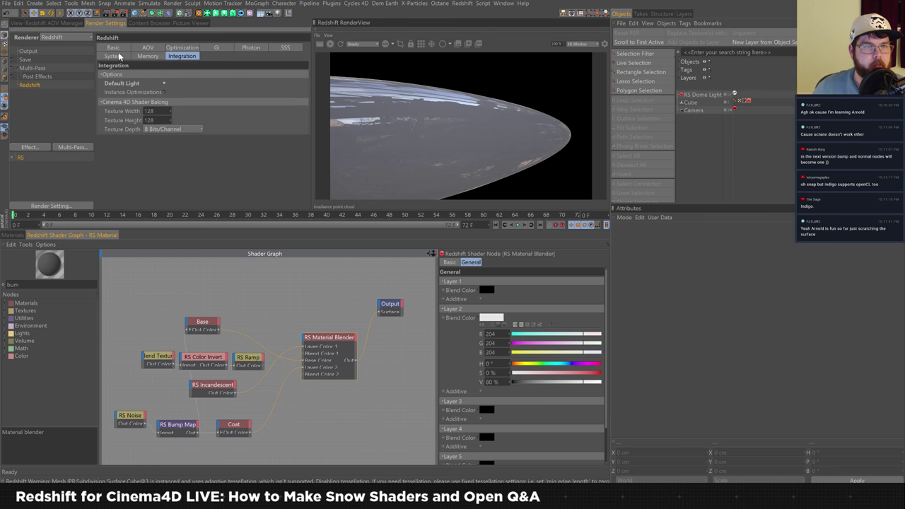
pyautogui.click(111, 47)
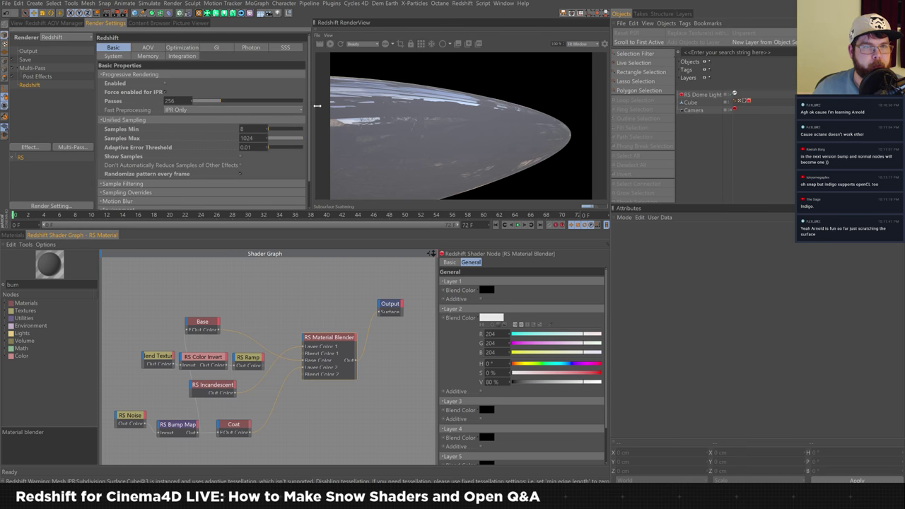
pyautogui.scroll(-2, 308, 109)
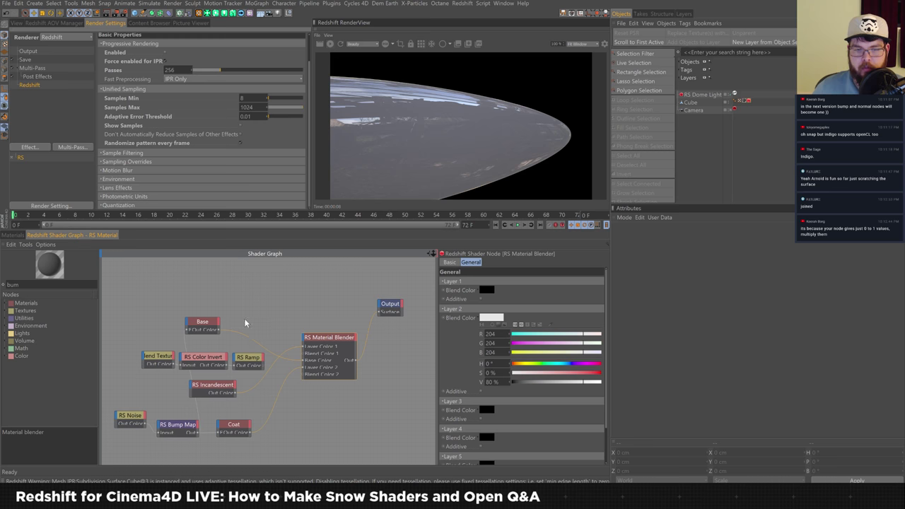
pyautogui.click(215, 325)
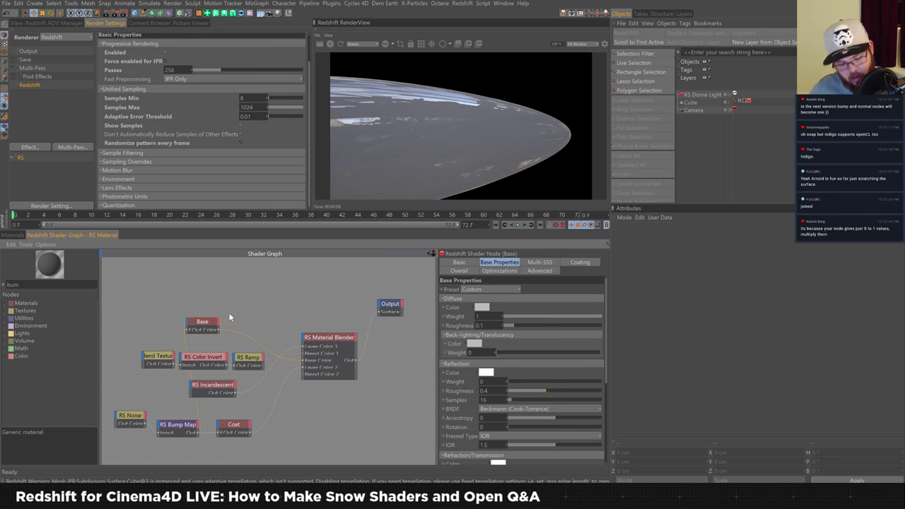
# Step: Rearrange the Coat, RS Bump Map and RS Noise nodes in the shader graph
pyautogui.moveTo(237, 429); pyautogui.dragTo(259, 432)
pyautogui.click(200, 432)
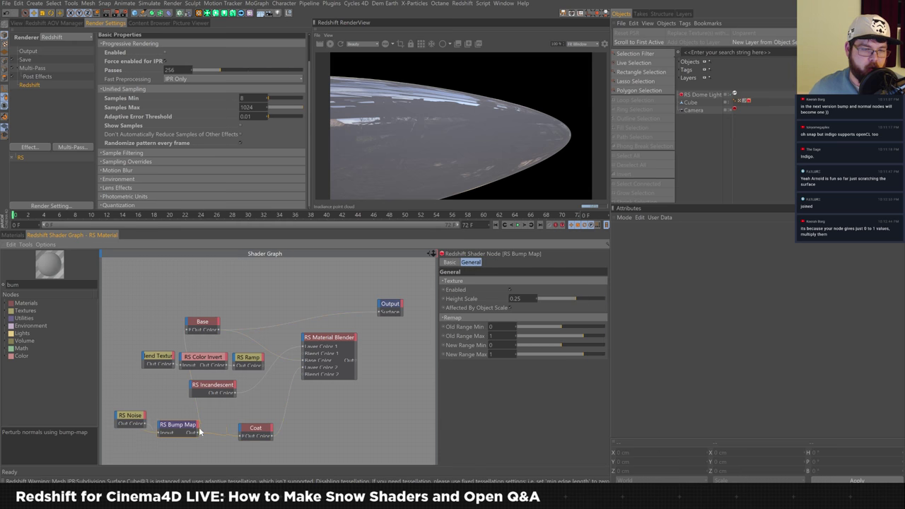
pyautogui.moveTo(200, 432); pyautogui.dragTo(226, 434)
pyautogui.click(141, 423)
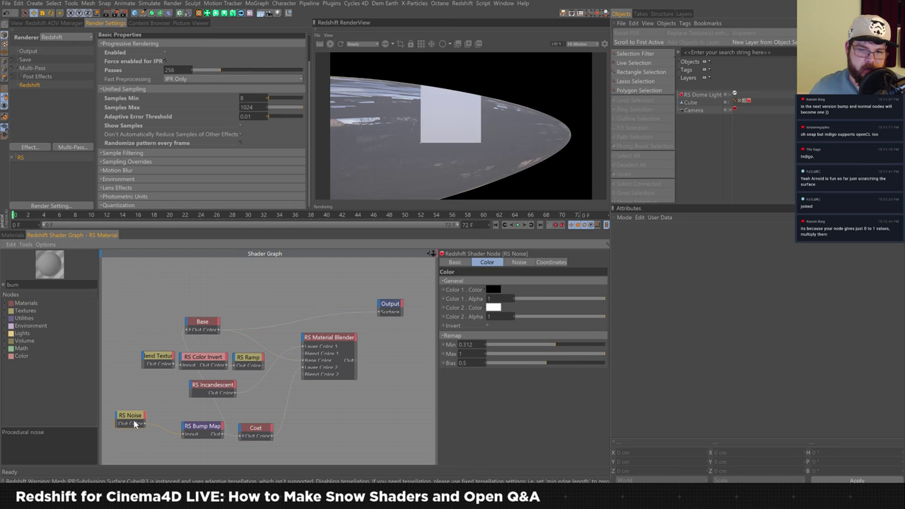
pyautogui.moveTo(199, 427); pyautogui.dragTo(186, 428)
# Step: Search for 'mul' and add an RS Mul node with RS Noise feeding Input 1
pyautogui.doubleClick(40, 281)
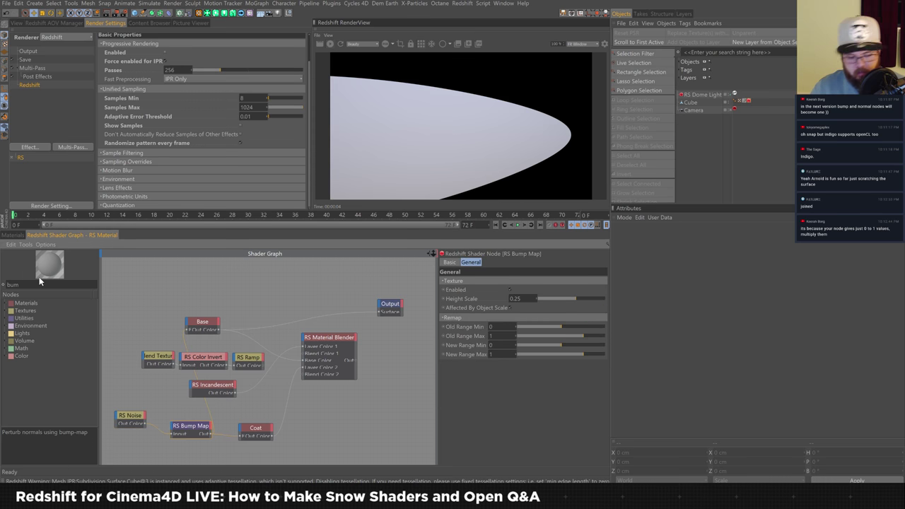
pyautogui.write('mul')
pyautogui.click(27, 318)
pyautogui.moveTo(154, 439); pyautogui.dragTo(214, 427)
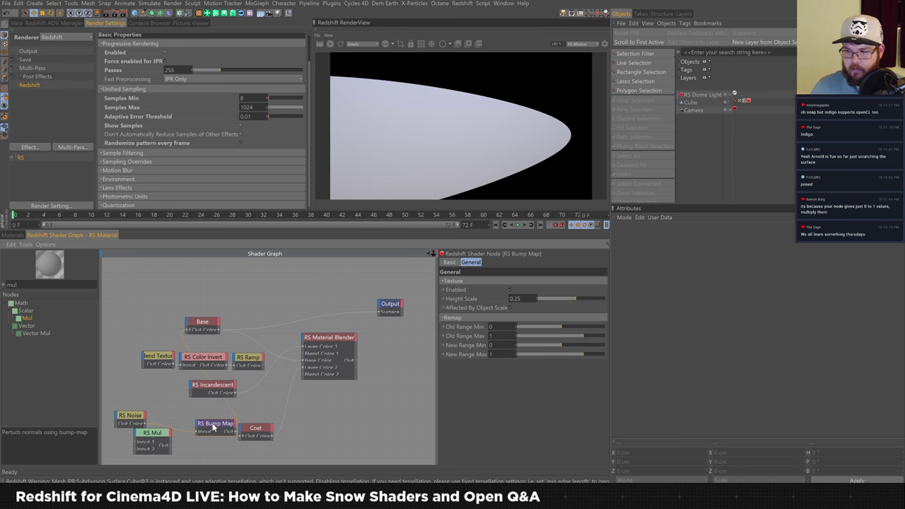
pyautogui.moveTo(155, 436)
pyautogui.mouseDown()
pyautogui.moveTo(180, 432)
pyautogui.moveTo(161, 438)
pyautogui.mouseUp()
pyautogui.moveTo(194, 437); pyautogui.dragTo(179, 420)
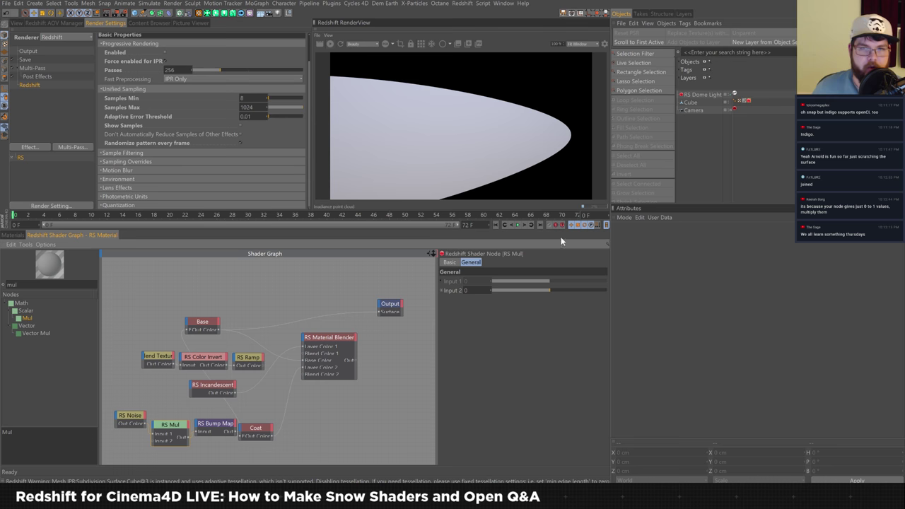
# Step: Try RS Mul Input 2 values up to 2, settle on 0.852, then delete the node
pyautogui.moveTo(572, 292); pyautogui.dragTo(580, 294)
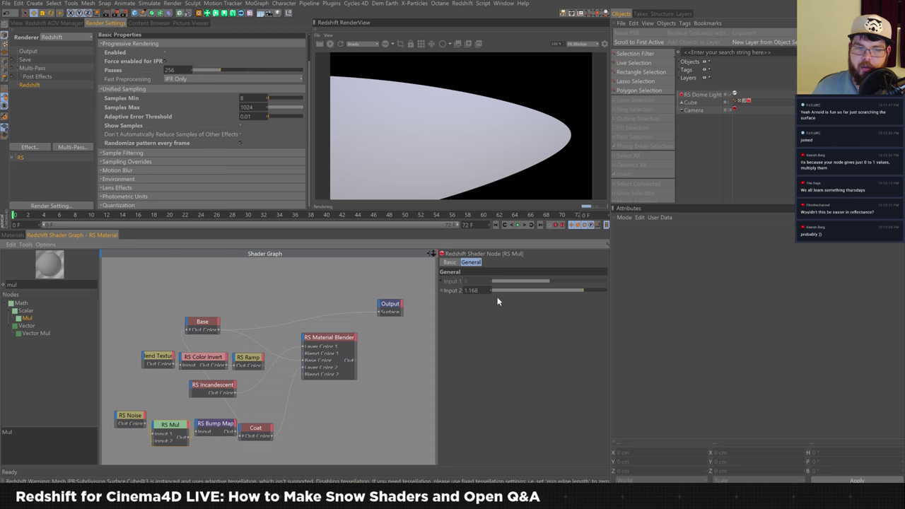
pyautogui.moveTo(579, 295); pyautogui.dragTo(625, 295)
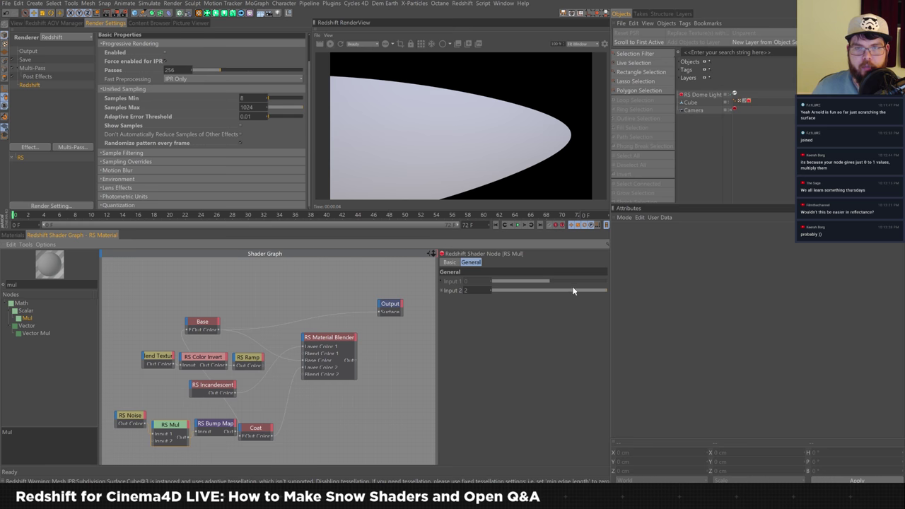
pyautogui.moveTo(579, 290); pyautogui.dragTo(573, 290)
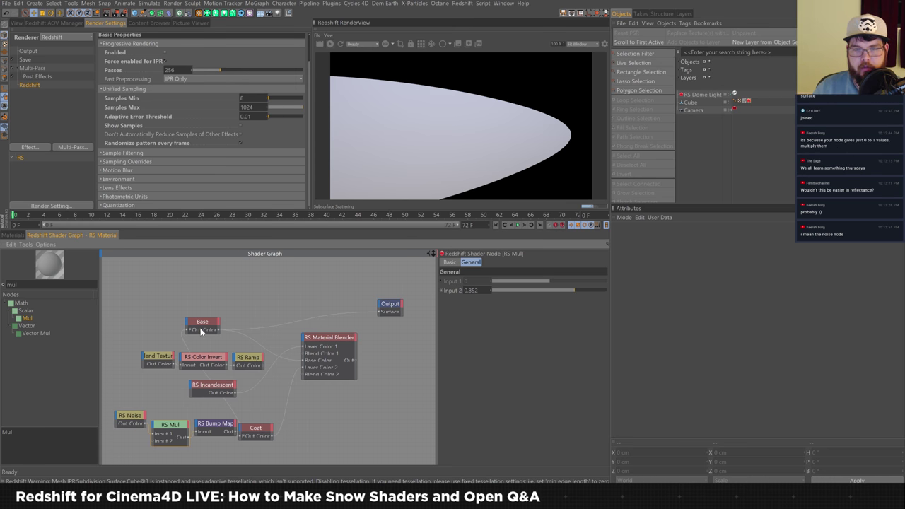
pyautogui.press('Delete')
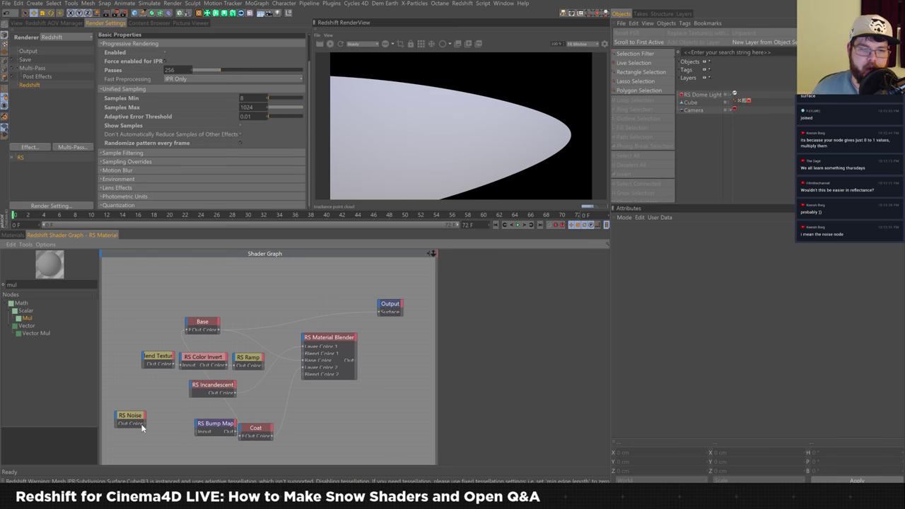
# Step: Delete the RS Bump Map node and plug RS Noise into Coat's Refl Roughness
pyautogui.moveTo(146, 422); pyautogui.dragTo(238, 430)
pyautogui.click(215, 424)
pyautogui.press('Delete')
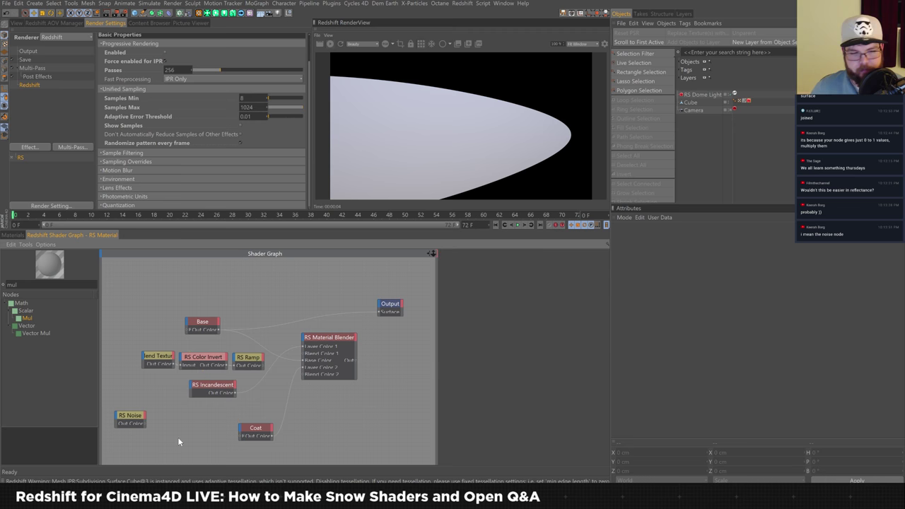
pyautogui.moveTo(232, 433); pyautogui.dragTo(240, 434)
pyautogui.moveTo(332, 401)
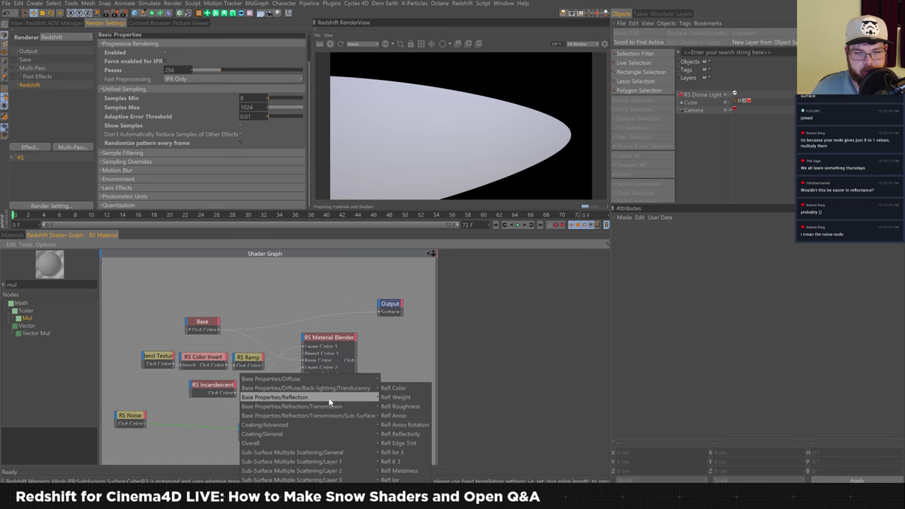
pyautogui.click(407, 406)
pyautogui.click(264, 430)
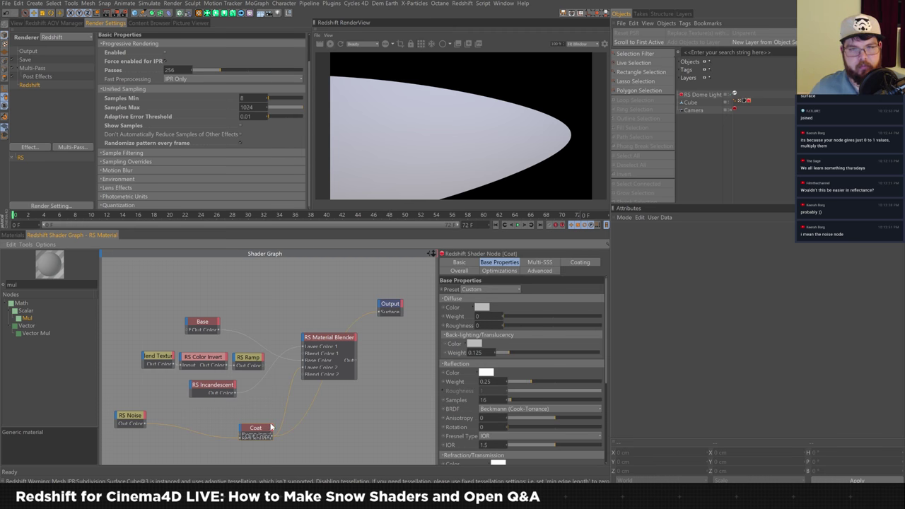
pyautogui.moveTo(271, 426); pyautogui.dragTo(242, 424)
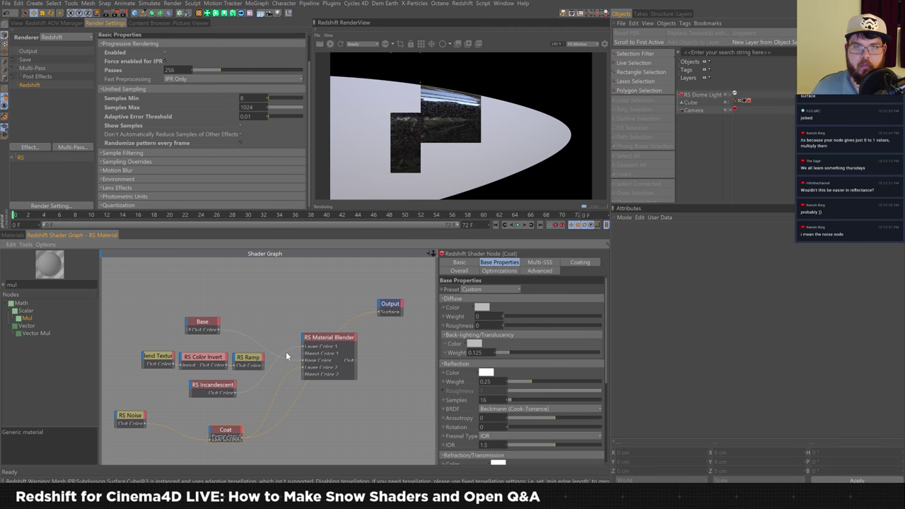
# Step: Set the RS Noise Overall Scale to 8
pyautogui.click(131, 416)
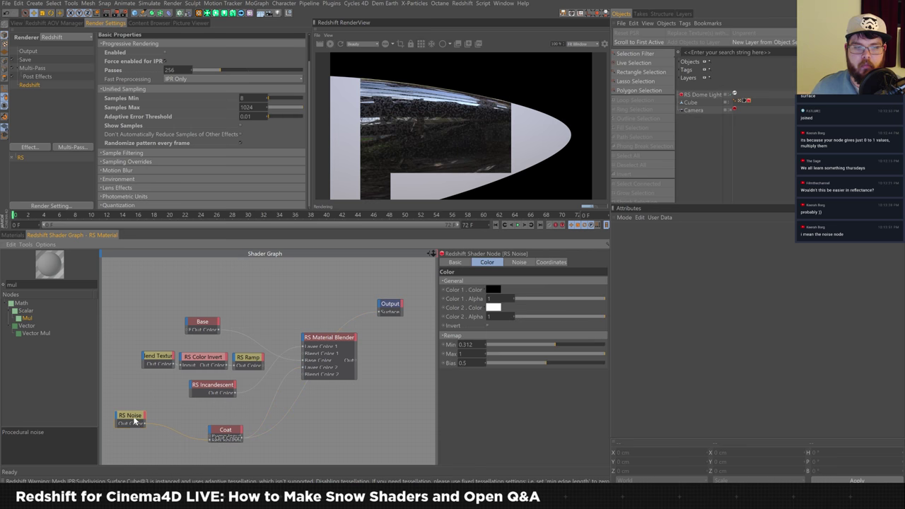
pyautogui.click(555, 262)
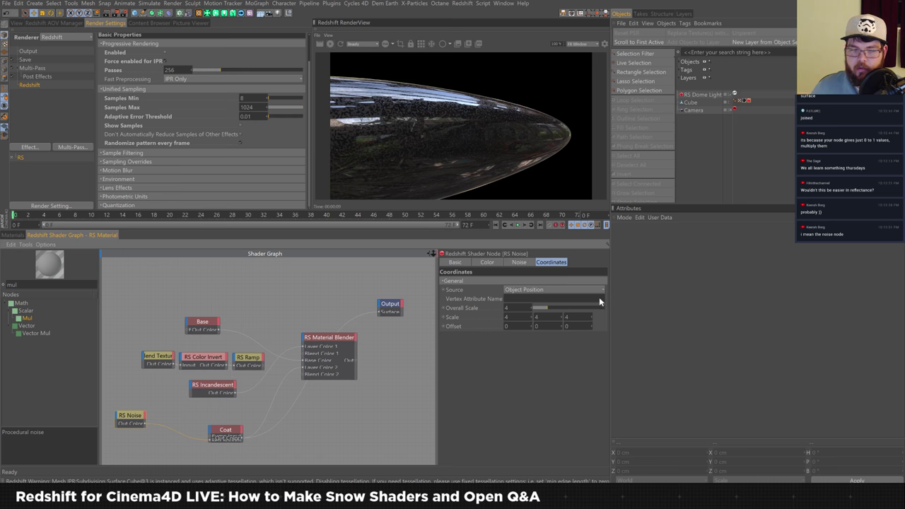
pyautogui.write('8')
pyautogui.press('Return')
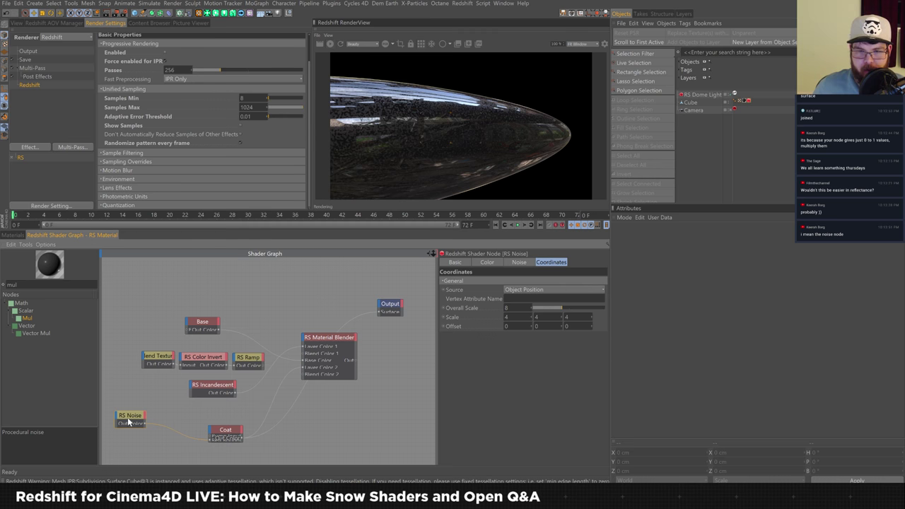
pyautogui.click(522, 263)
pyautogui.click(491, 263)
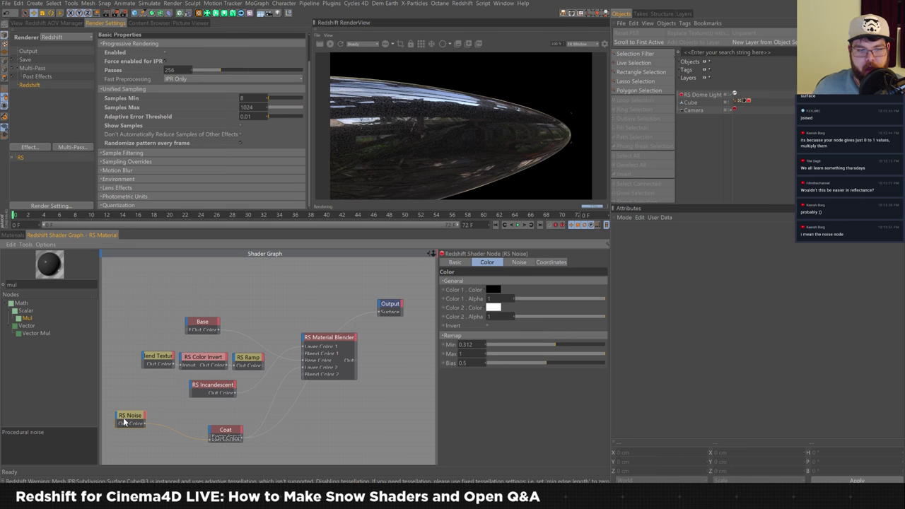
# Step: Rewire RS Noise into Coat and connect the Material Blender's Layer 1 Blend Color
pyautogui.moveTo(149, 427); pyautogui.dragTo(219, 432)
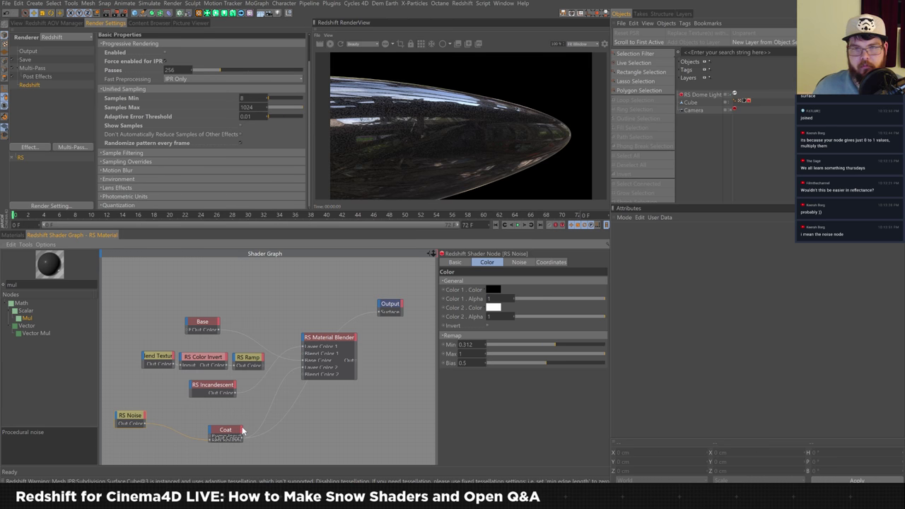
pyautogui.click(341, 341)
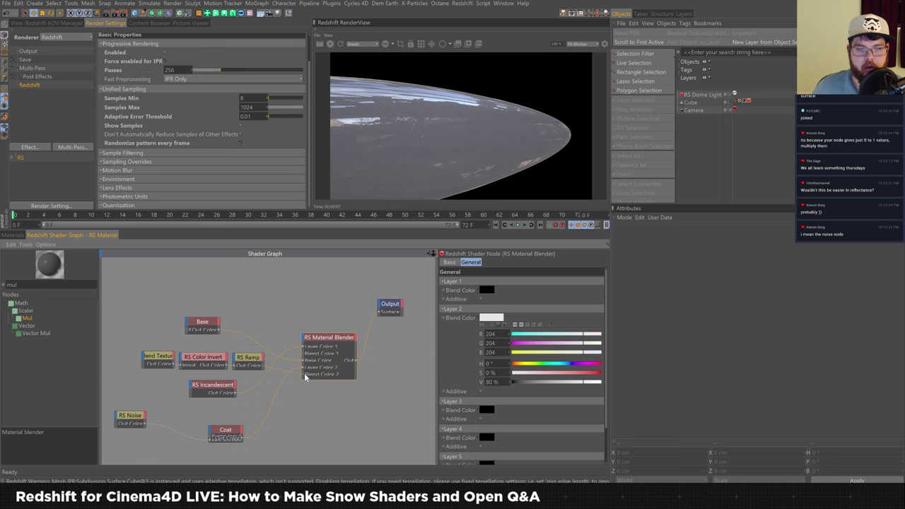
pyautogui.moveTo(305, 359); pyautogui.dragTo(303, 353)
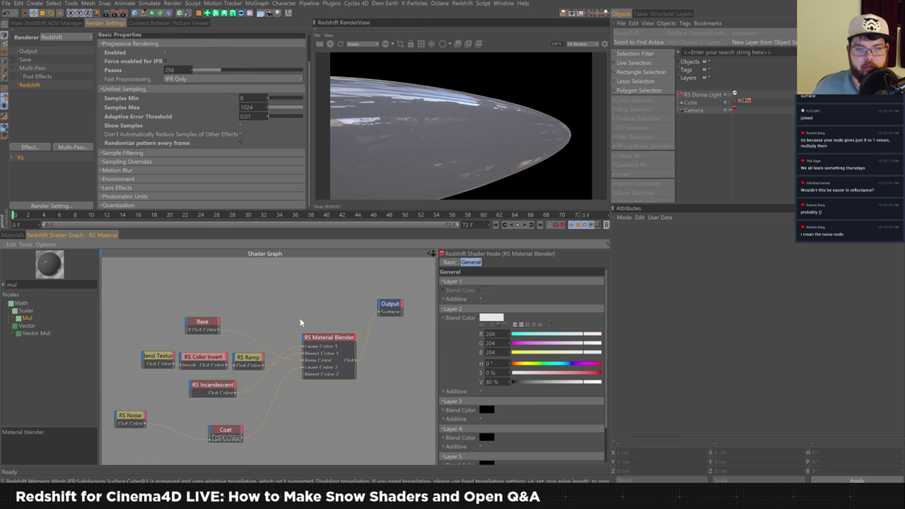
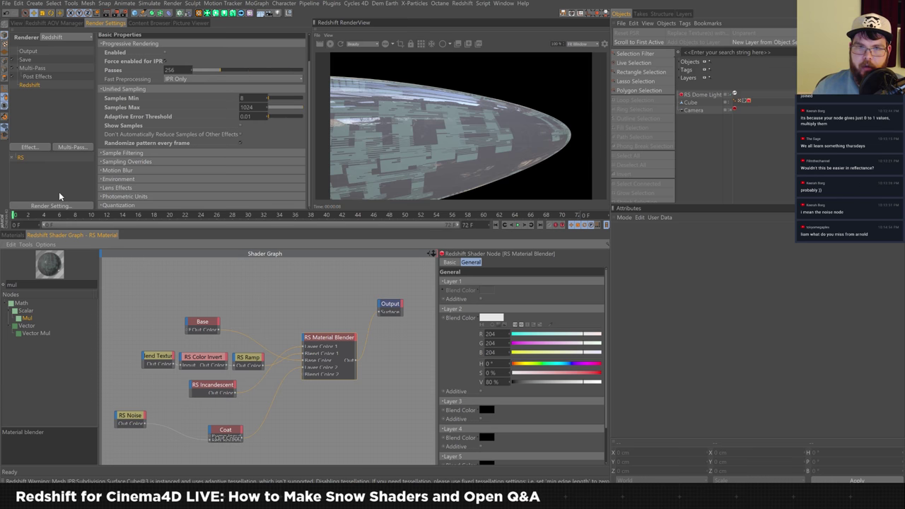
# Step: Show the material list and perspective view, zoomed out and orbited to see the wedge from low
pyautogui.click(5, 235)
pyautogui.click(17, 23)
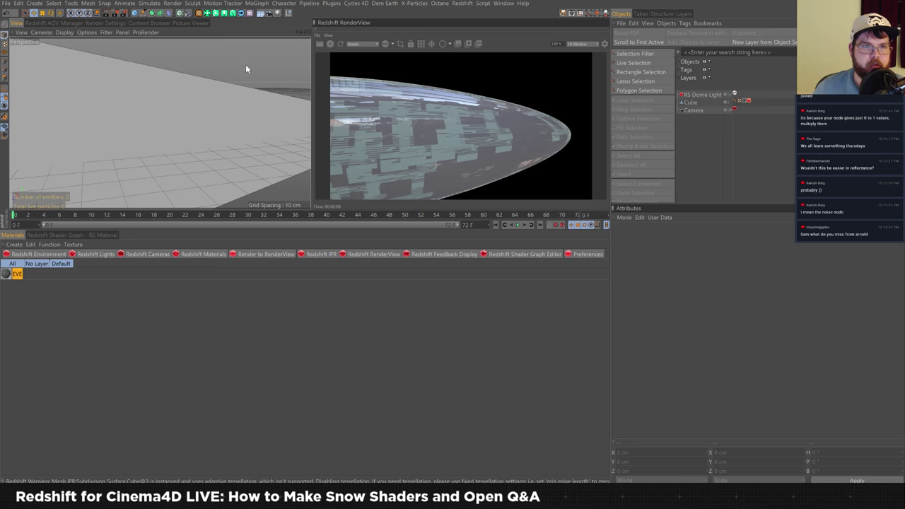
pyautogui.scroll(-5, 201, 109)
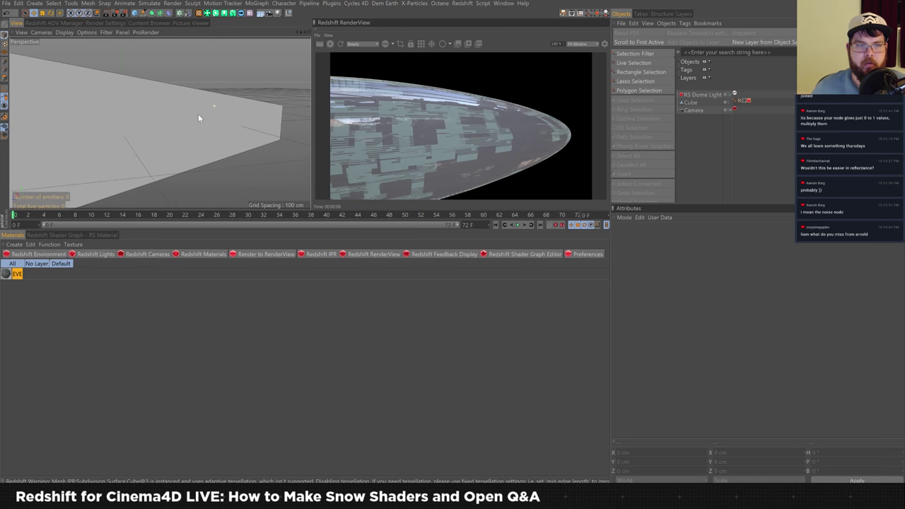
pyautogui.keyDown('alt'); pyautogui.moveTo(198, 116); pyautogui.dragTo(229, 98); pyautogui.keyUp('alt')
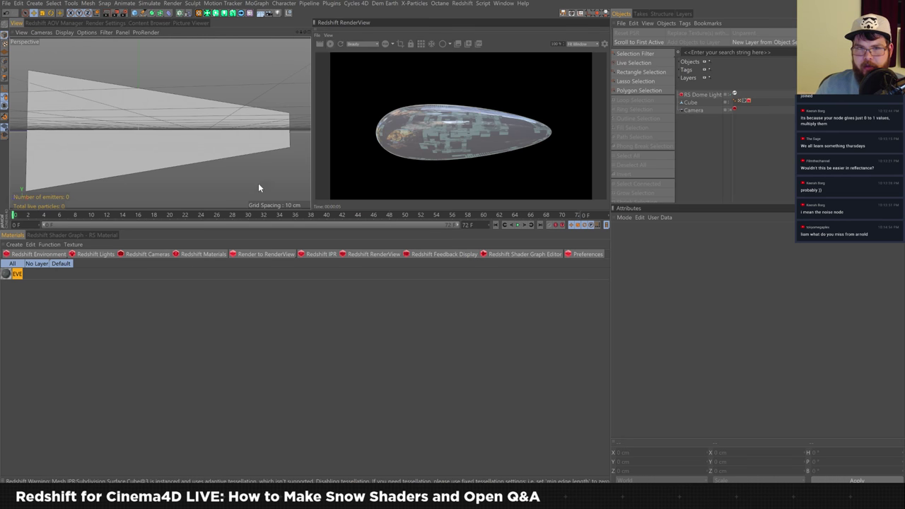
# Step: Open the snow material's shader graph and rearrange the Coat, Material Blender and texture nodes
pyautogui.click(106, 235)
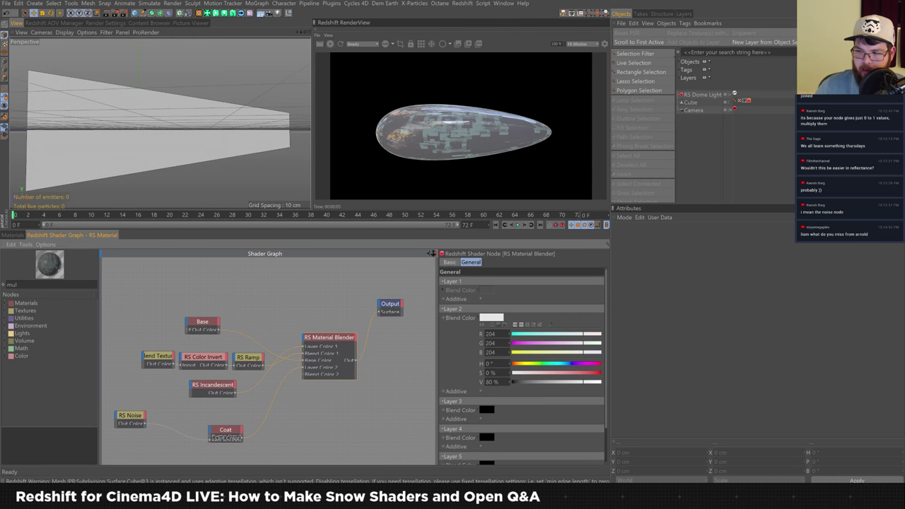
pyautogui.click(133, 417)
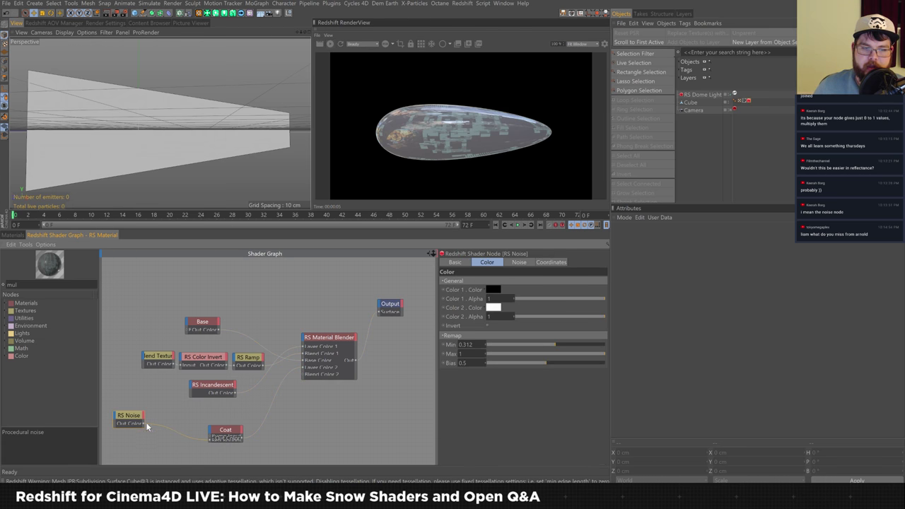
pyautogui.moveTo(230, 433); pyautogui.dragTo(215, 433)
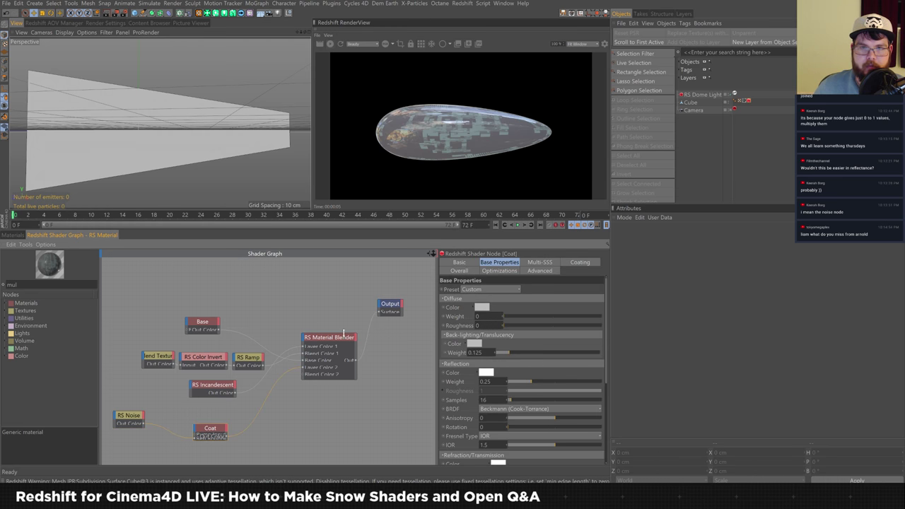
pyautogui.moveTo(341, 338); pyautogui.dragTo(331, 342)
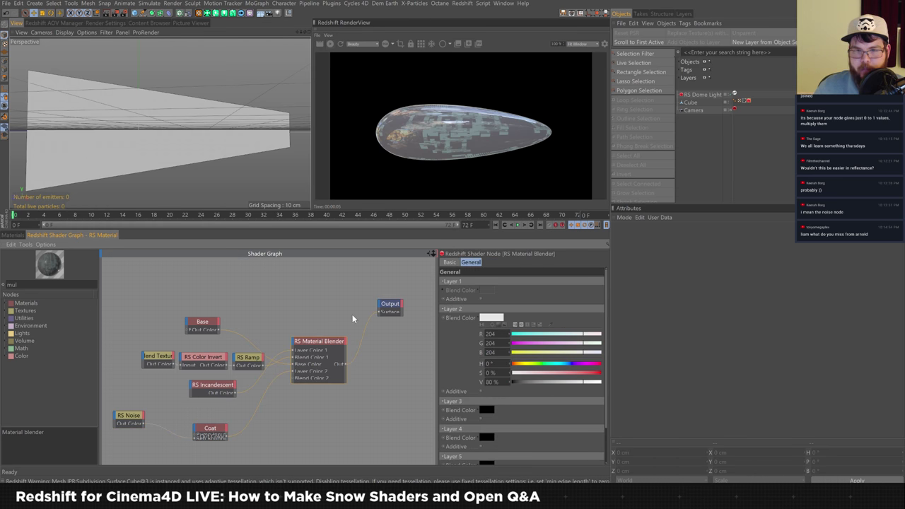
pyautogui.moveTo(144, 374); pyautogui.dragTo(223, 360)
pyautogui.click(244, 345)
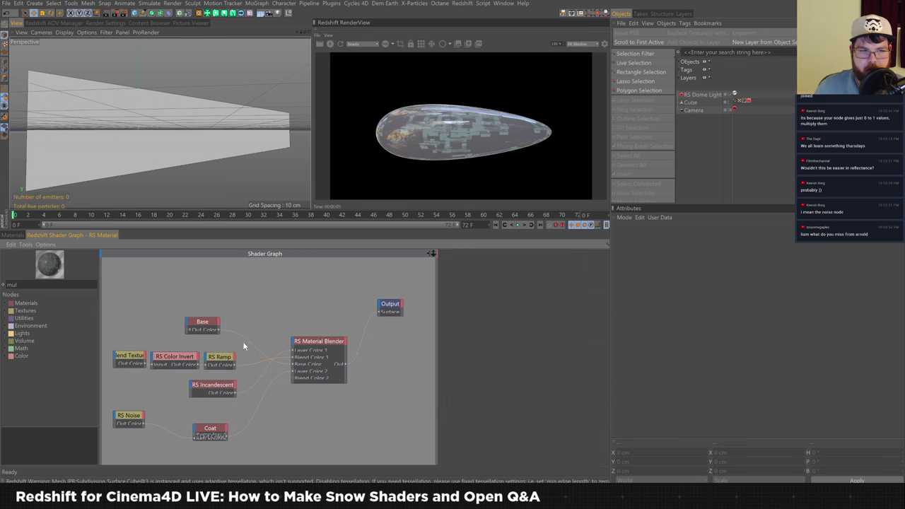
# Step: Darken the RS Material Blender's Layer 2 blend colour to 54% value
pyautogui.click(204, 323)
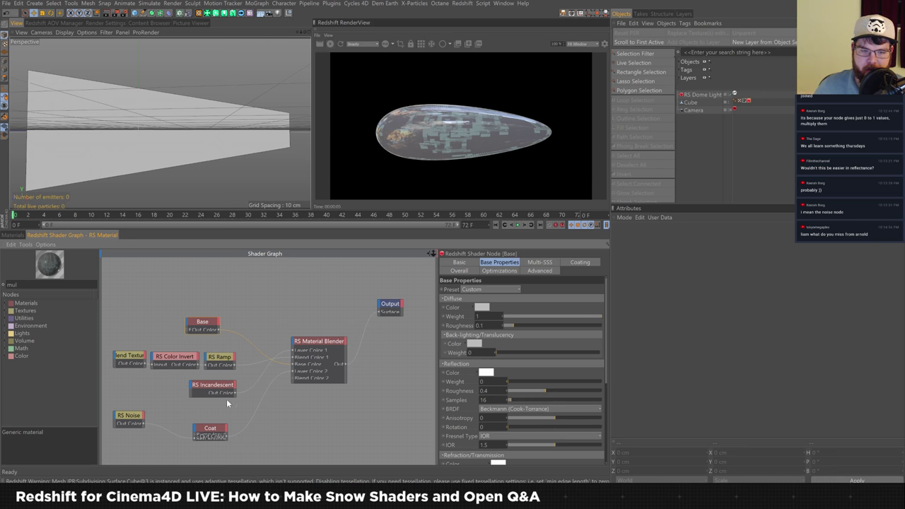
pyautogui.click(335, 358)
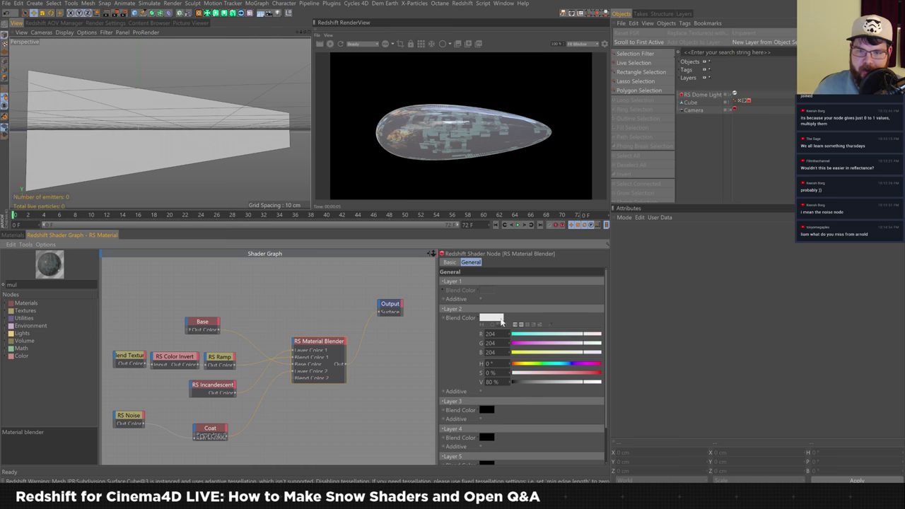
pyautogui.moveTo(567, 382); pyautogui.dragTo(553, 383)
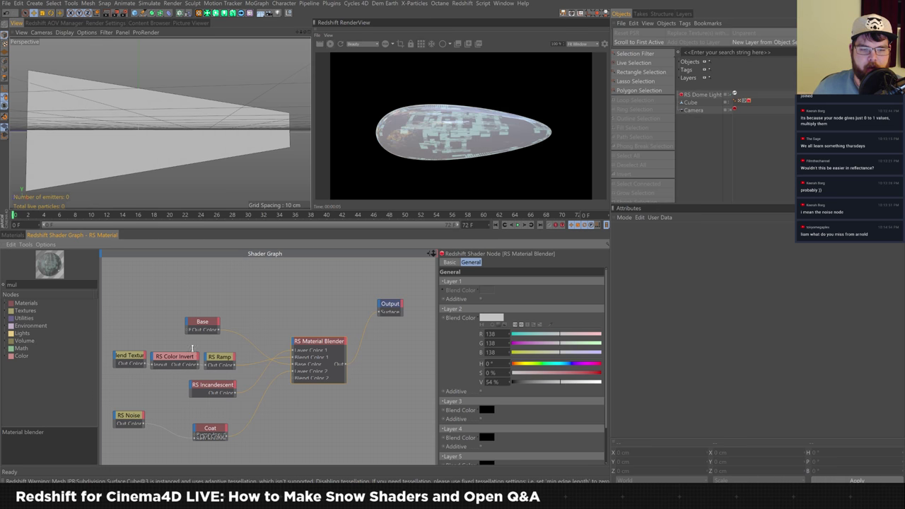
# Step: Set the Coat node's diffuse weight to 0.25
pyautogui.click(205, 322)
pyautogui.click(223, 432)
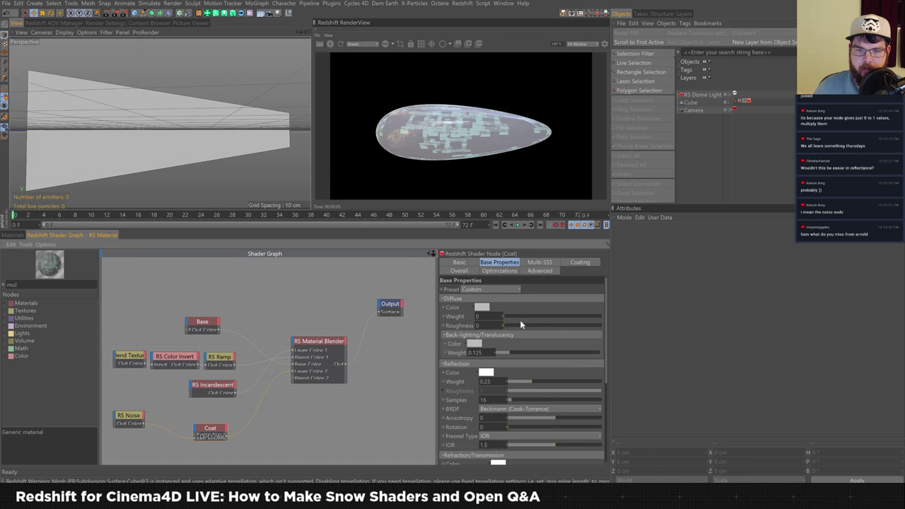
pyautogui.write('1')
pyautogui.press('Return')
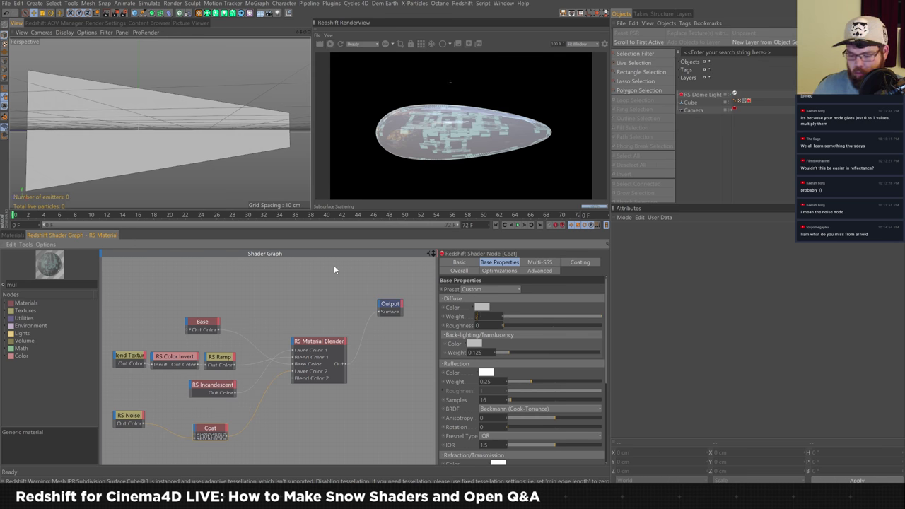
pyautogui.hotkey('ctrl', 'z')
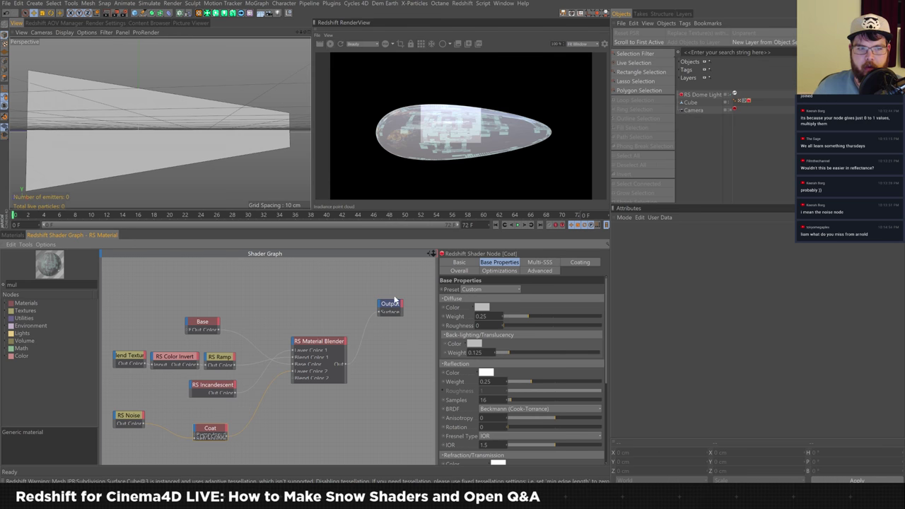
# Step: Set the RS Material Blender's Layer 2 blend colour value back to 80%
pyautogui.click(308, 349)
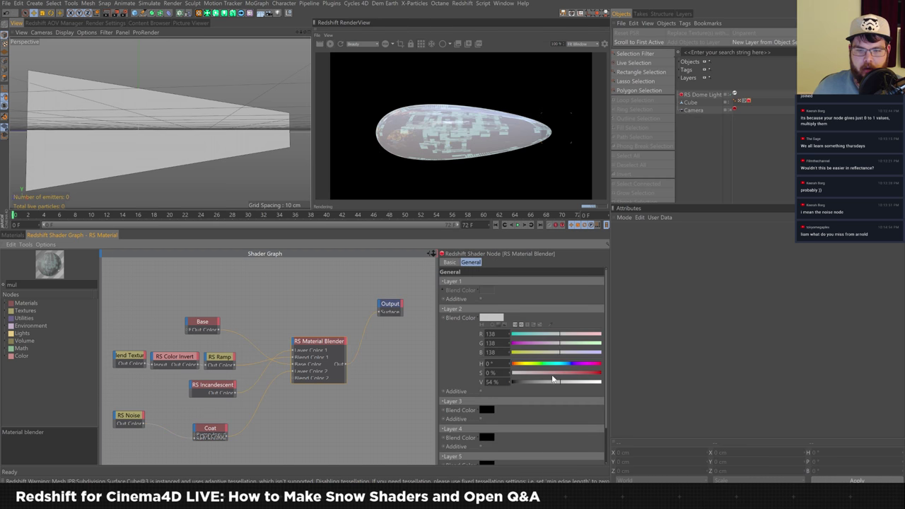
pyautogui.write('80')
pyautogui.press('Return')
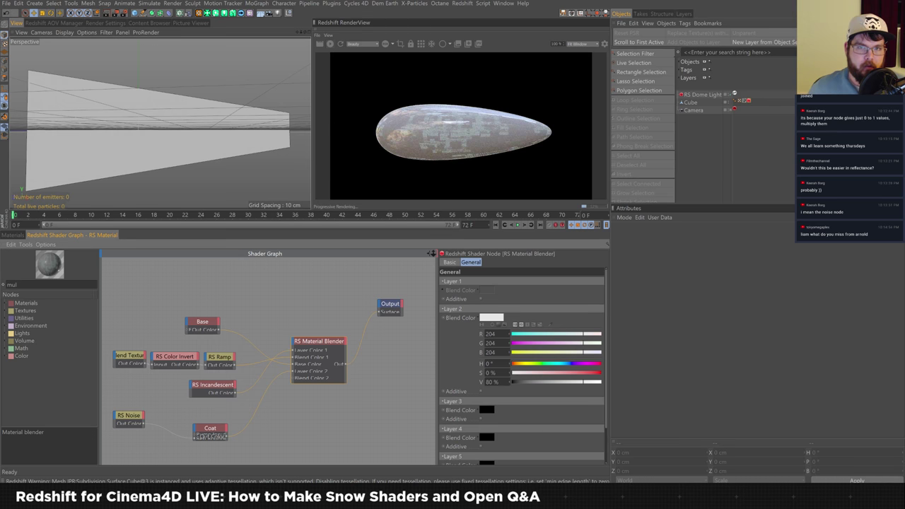
# Step: Change the RenderView's IPR undersampling level and orbit the object to check the snow render
pyautogui.keyDown('alt'); pyautogui.moveTo(287, 120); pyautogui.dragTo(237, 127); pyautogui.keyUp('alt')
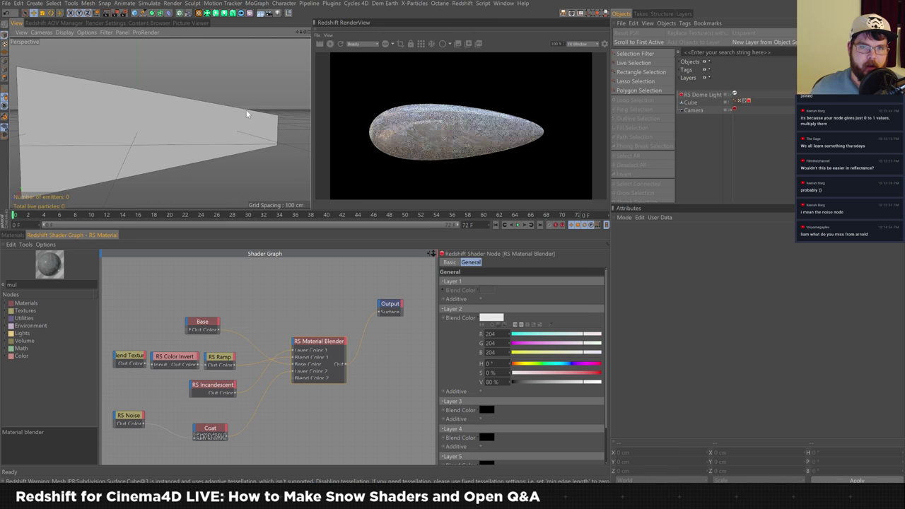
pyautogui.moveTo(253, 93)
pyautogui.keyDown('alt'); pyautogui.mouseDown()
pyautogui.moveTo(252, 105)
pyautogui.moveTo(264, 103)
pyautogui.mouseUp(); pyautogui.keyUp('alt')
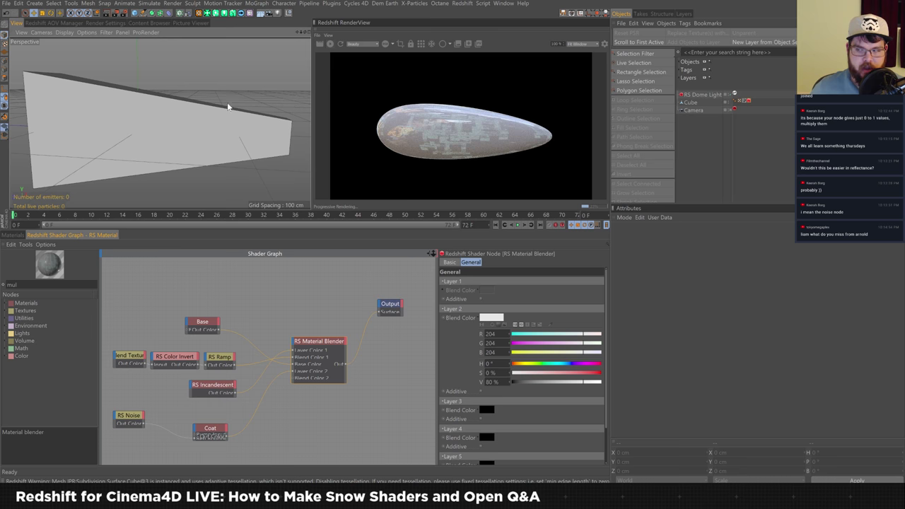
pyautogui.click(328, 35)
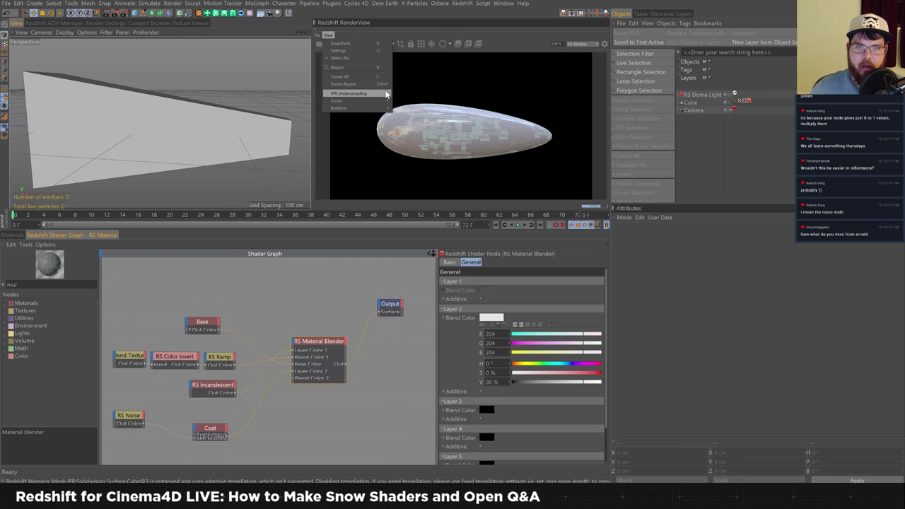
pyautogui.moveTo(387, 94)
pyautogui.click(398, 114)
pyautogui.keyDown('alt'); pyautogui.moveTo(258, 97); pyautogui.dragTo(244, 125); pyautogui.keyUp('alt')
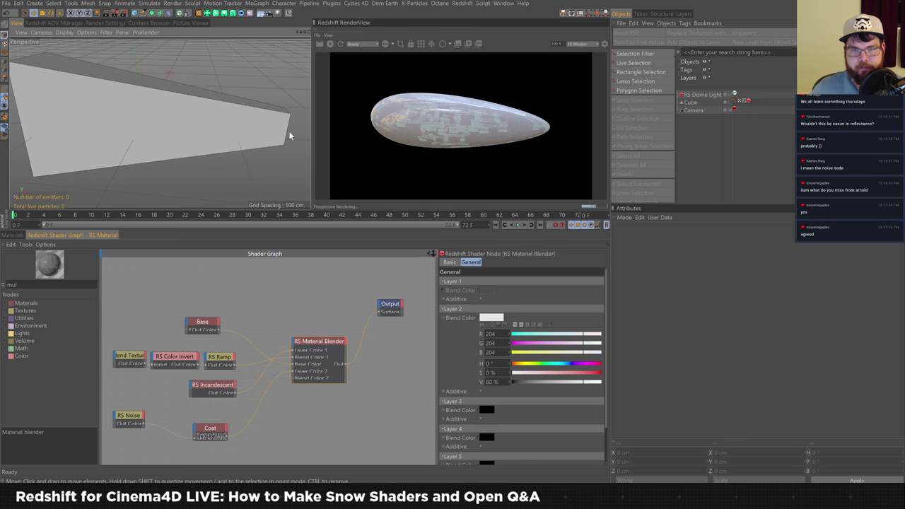
pyautogui.keyDown('alt'); pyautogui.moveTo(237, 102); pyautogui.dragTo(241, 94); pyautogui.keyUp('alt')
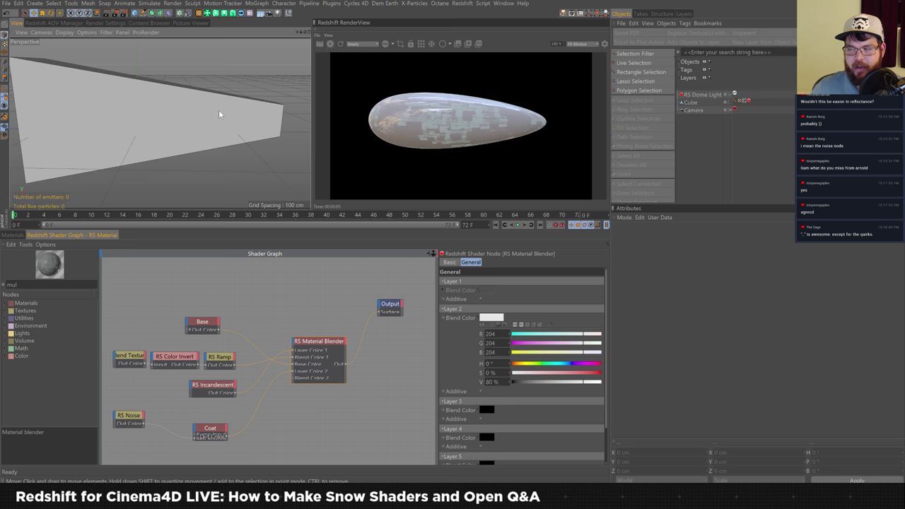
# Step: In the Redshift GI render settings, set the secondary GI engine to Brute Force
pyautogui.keyDown('alt'); pyautogui.moveTo(241, 90); pyautogui.dragTo(217, 120); pyautogui.keyUp('alt')
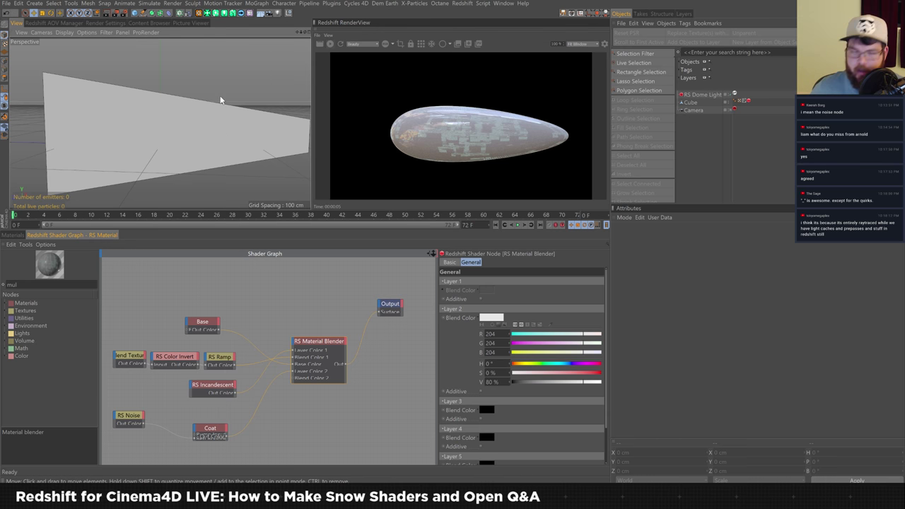
pyautogui.click(99, 22)
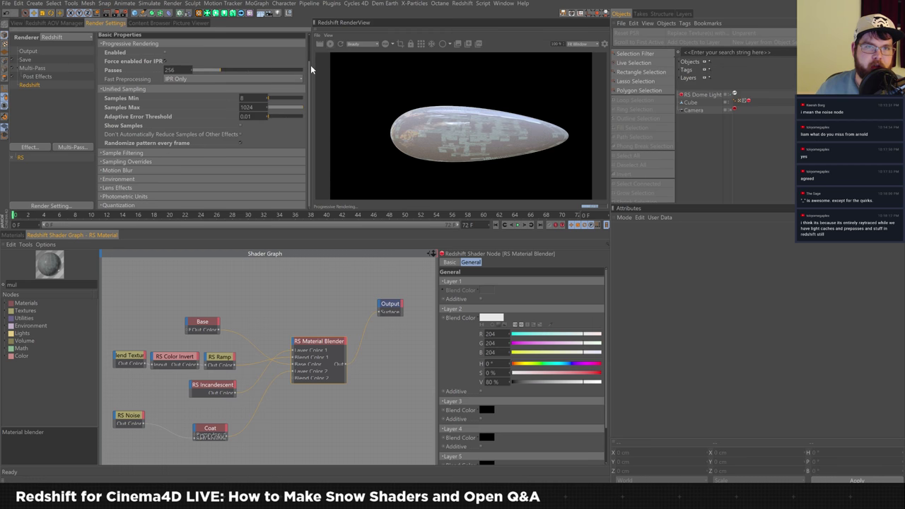
pyautogui.scroll(2, 307, 67)
pyautogui.click(216, 48)
pyautogui.click(218, 84)
pyautogui.click(214, 94)
pyautogui.click(226, 91)
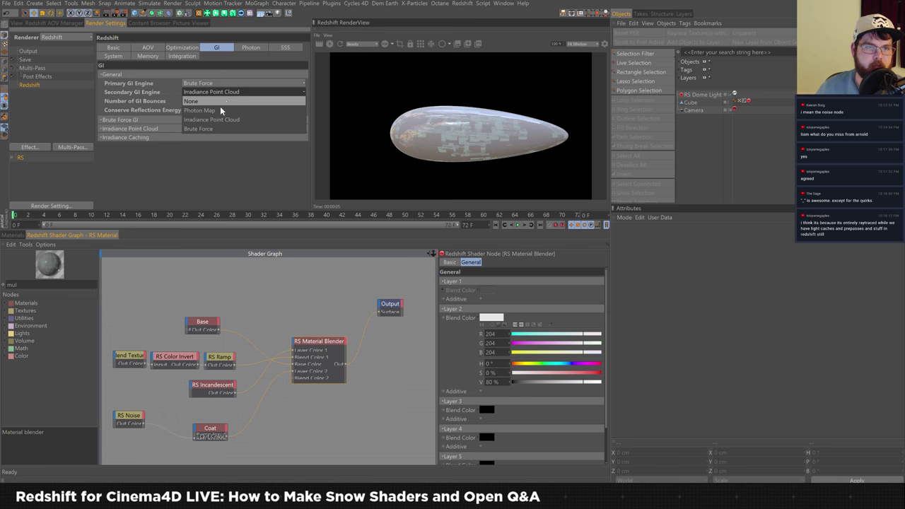
pyautogui.click(208, 128)
pyautogui.click(17, 23)
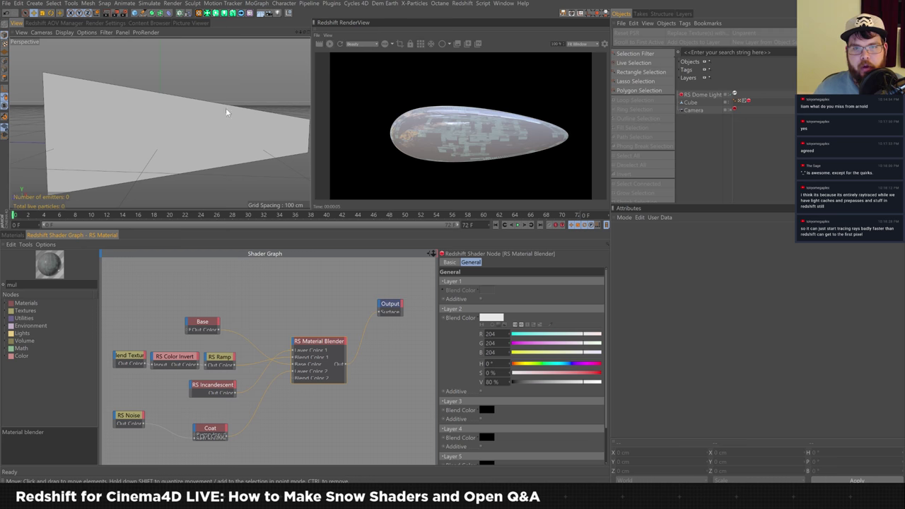
# Step: Turn the Coat node's coating weight down to 0 and reopen the Redshift render settings
pyautogui.keyDown('alt'); pyautogui.moveTo(261, 92); pyautogui.dragTo(220, 113); pyautogui.keyUp('alt')
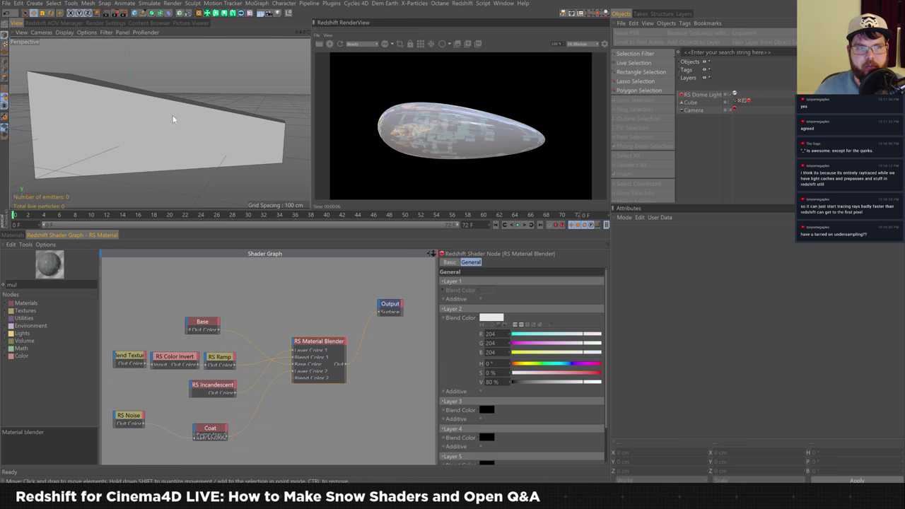
pyautogui.moveTo(157, 108)
pyautogui.keyDown('alt'); pyautogui.mouseDown()
pyautogui.moveTo(171, 101)
pyautogui.moveTo(160, 95)
pyautogui.mouseUp(); pyautogui.keyUp('alt')
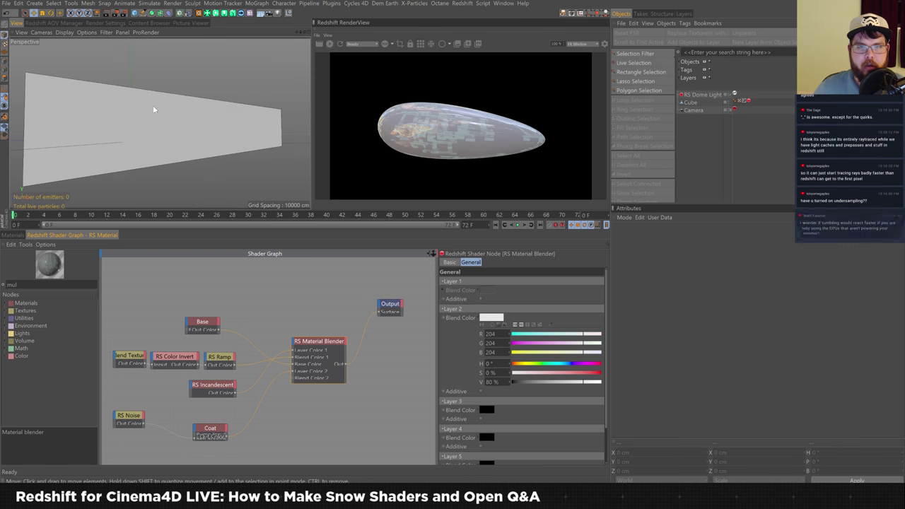
pyautogui.click(212, 433)
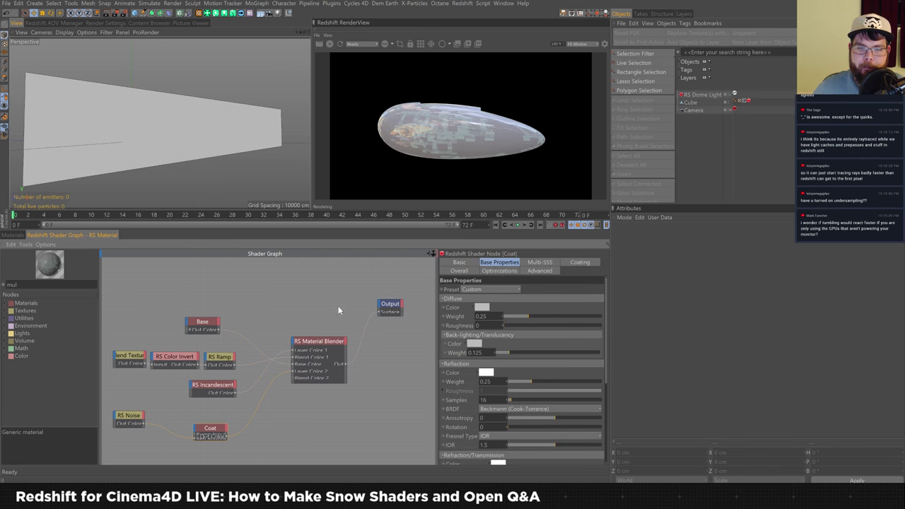
pyautogui.click(577, 263)
pyautogui.moveTo(589, 308); pyautogui.dragTo(504, 309)
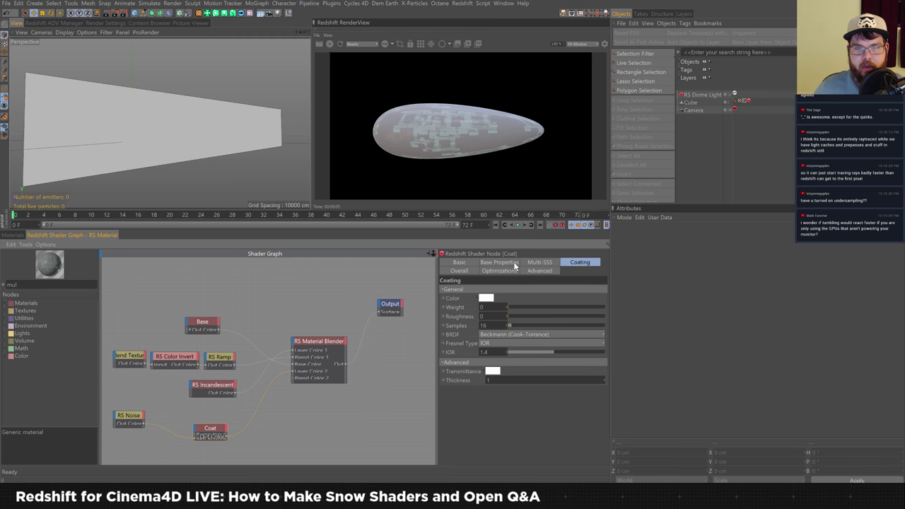
pyautogui.click(105, 23)
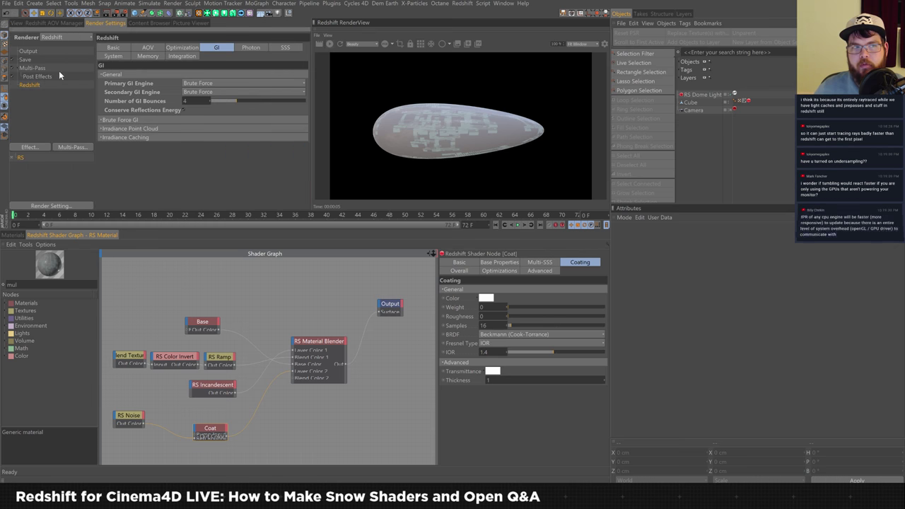
# Step: Review the Renderer > Redshift preferences in an enlarged Preferences window, then close it
pyautogui.click(17, 23)
pyautogui.click(19, 3)
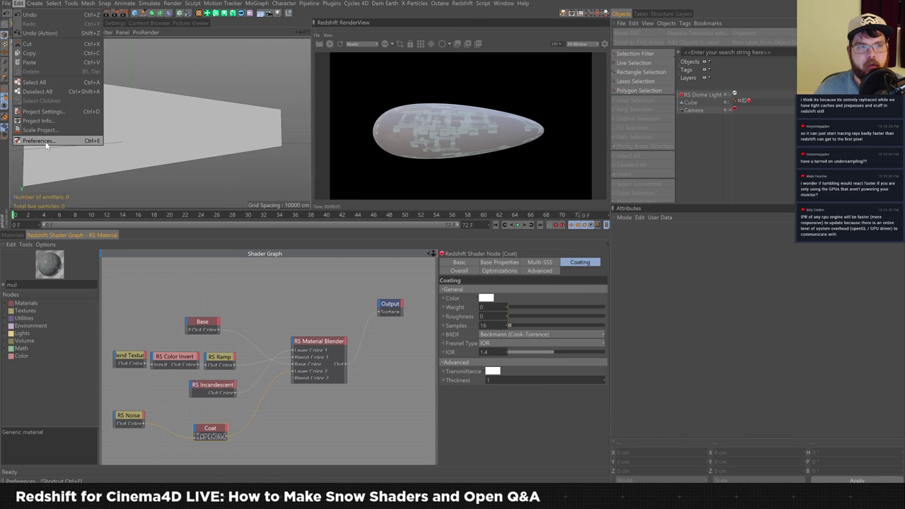
pyautogui.click(92, 139)
pyautogui.hotkey('ctrl', 'e')
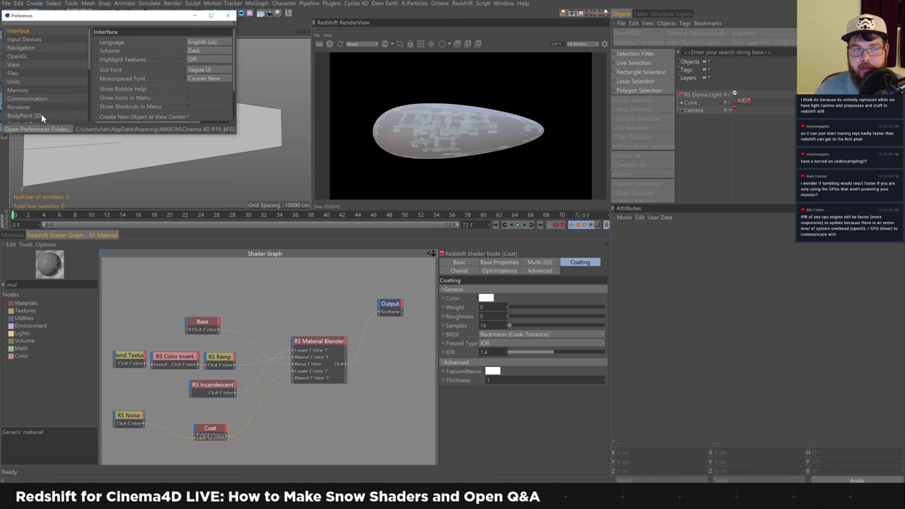
pyautogui.scroll(-2, 18, 89)
pyautogui.click(20, 83)
pyautogui.moveTo(234, 135); pyautogui.dragTo(385, 285)
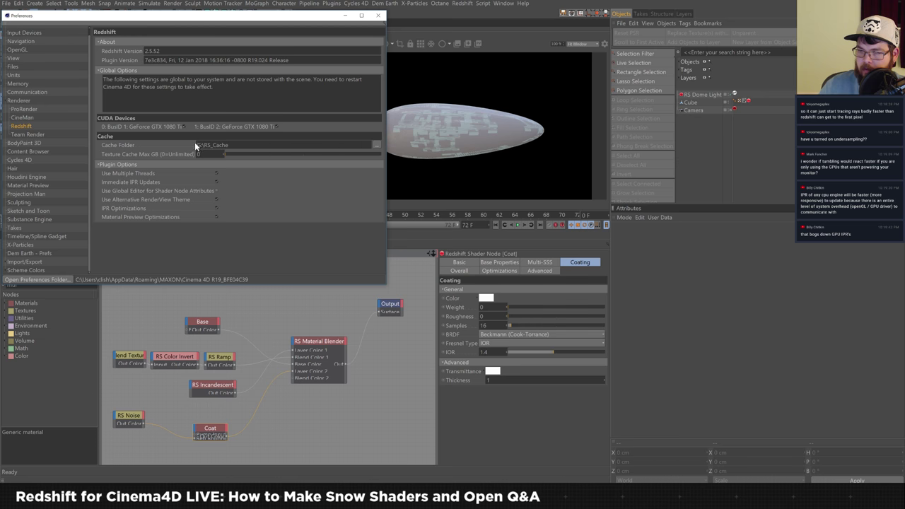
pyautogui.click(378, 15)
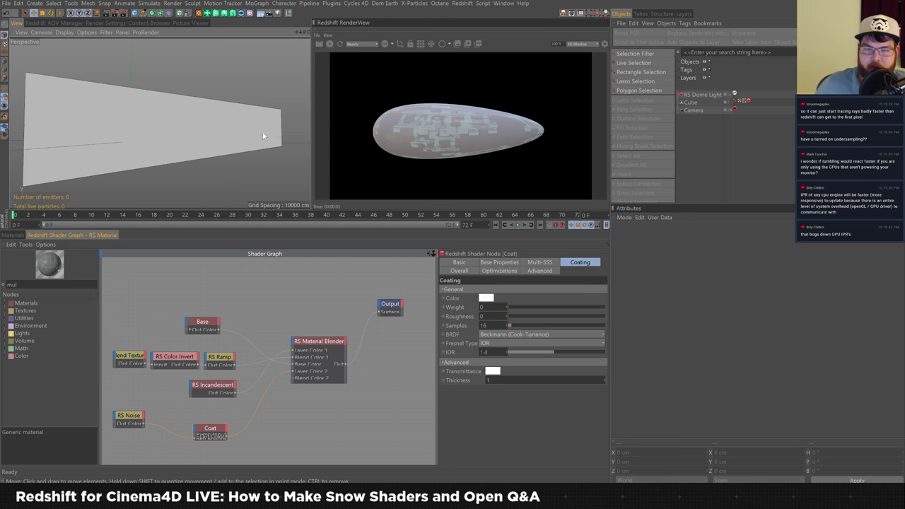
# Step: Raise the Coat node's reflection weight to 0.786
pyautogui.keyDown('alt'); pyautogui.moveTo(286, 109); pyautogui.dragTo(284, 113); pyautogui.keyUp('alt')
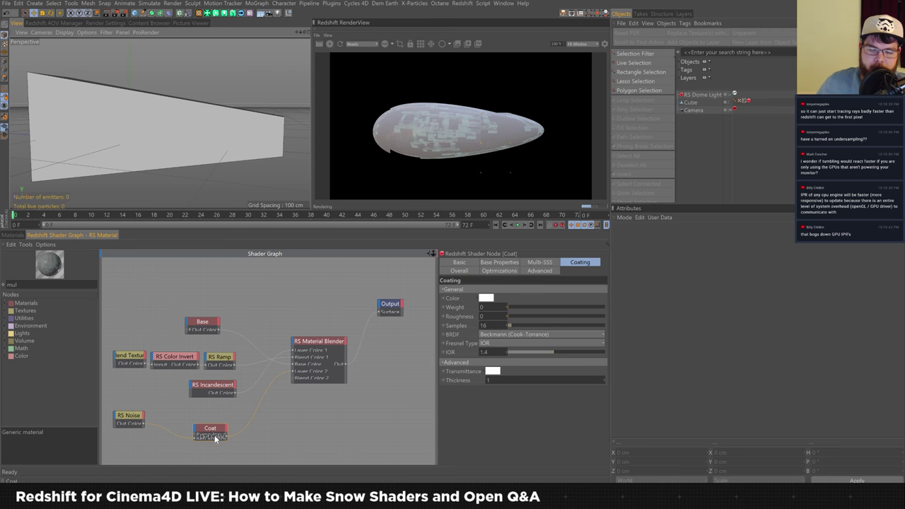
pyautogui.click(500, 262)
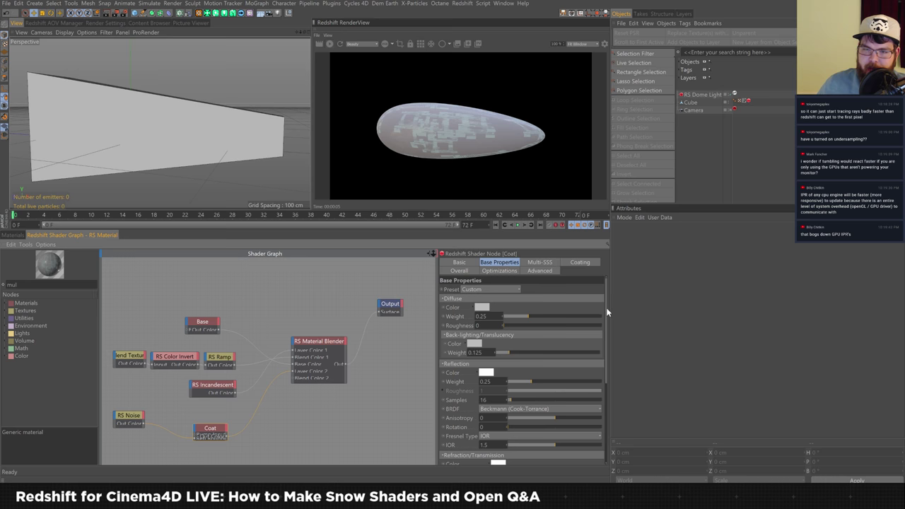
pyautogui.scroll(-3, 606, 312)
pyautogui.scroll(3, 612, 306)
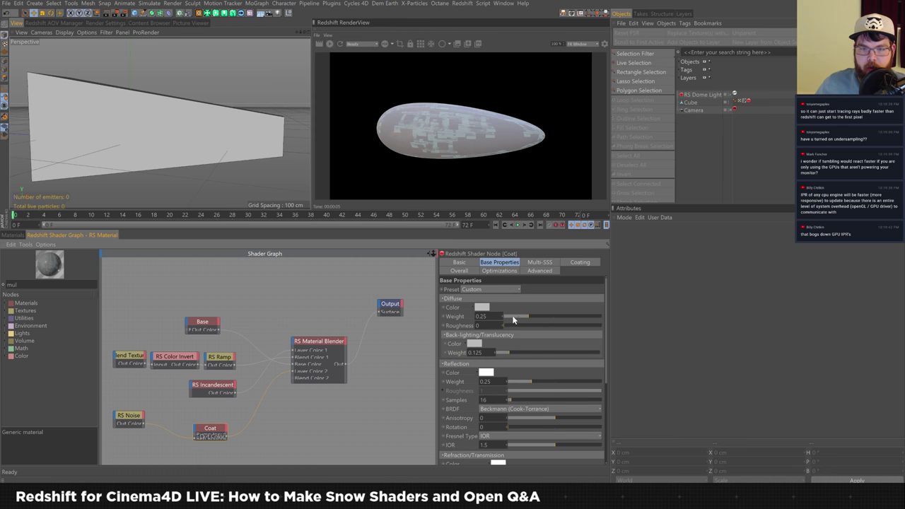
pyautogui.moveTo(554, 383); pyautogui.dragTo(581, 382)
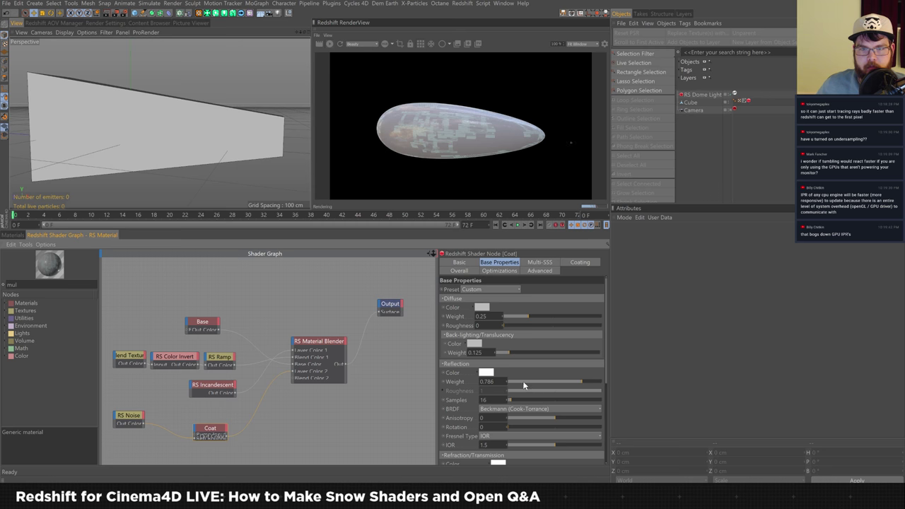
# Step: Set the Coat's reflection anisotropy to 0.192, then select the RS Incandescent node
pyautogui.click(569, 422)
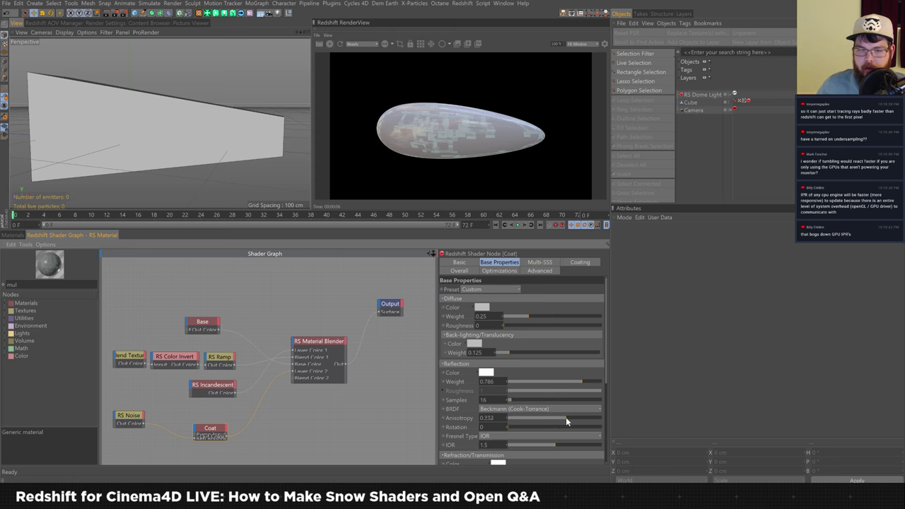
pyautogui.moveTo(570, 422); pyautogui.dragTo(573, 422)
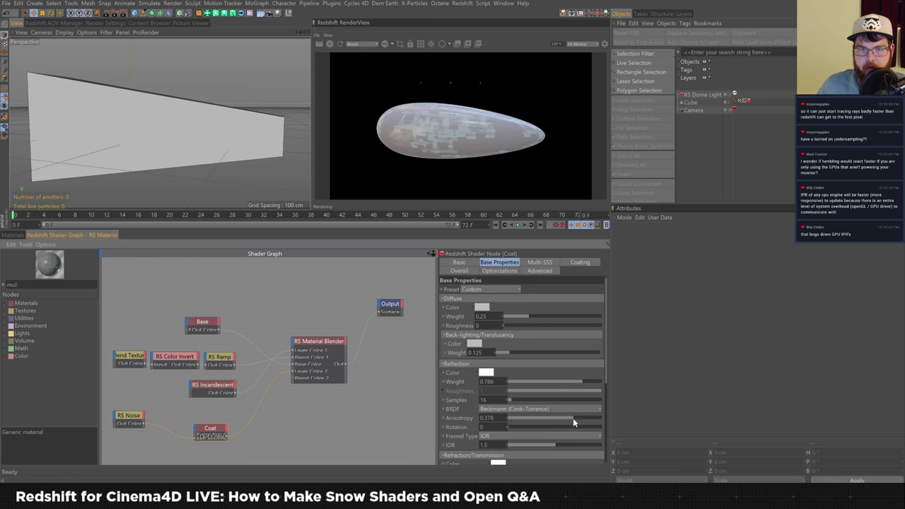
pyautogui.moveTo(574, 422); pyautogui.dragTo(564, 422)
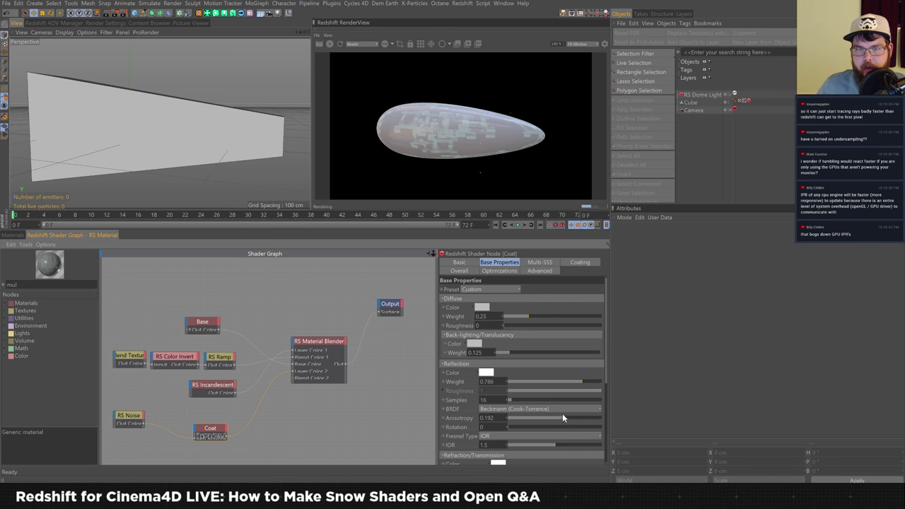
pyautogui.click(205, 396)
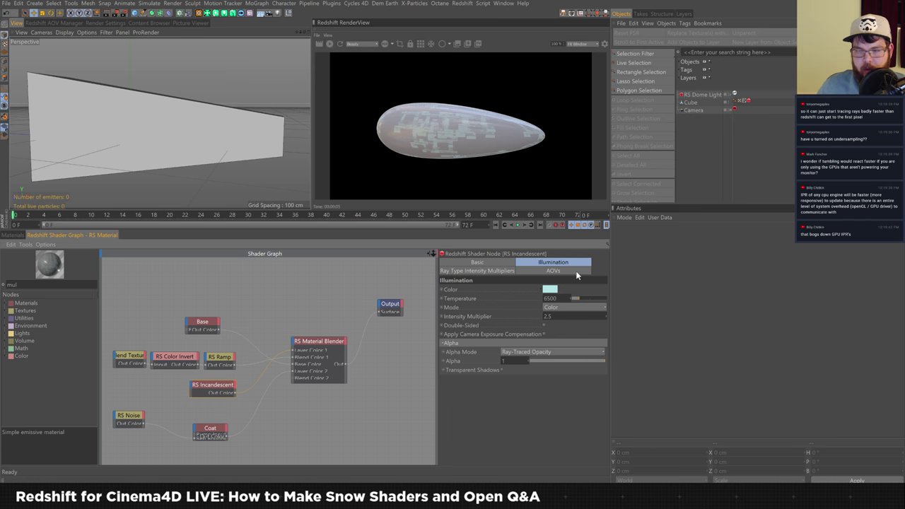
# Step: Set the RS Incandescent intensity multiplier to 1 and move the Material Blender node beside Output
pyautogui.click(550, 317)
pyautogui.write('1')
pyautogui.press('Return')
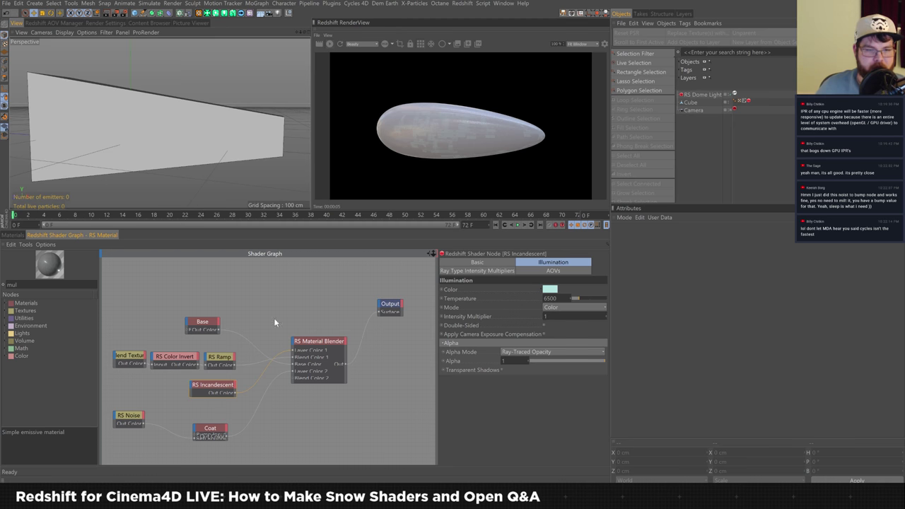
pyautogui.moveTo(323, 344); pyautogui.dragTo(324, 306)
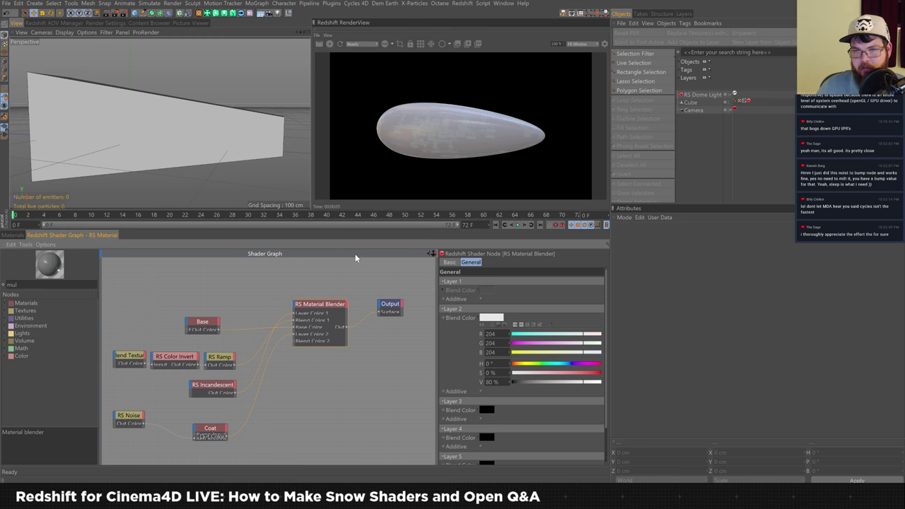
pyautogui.click(19, 235)
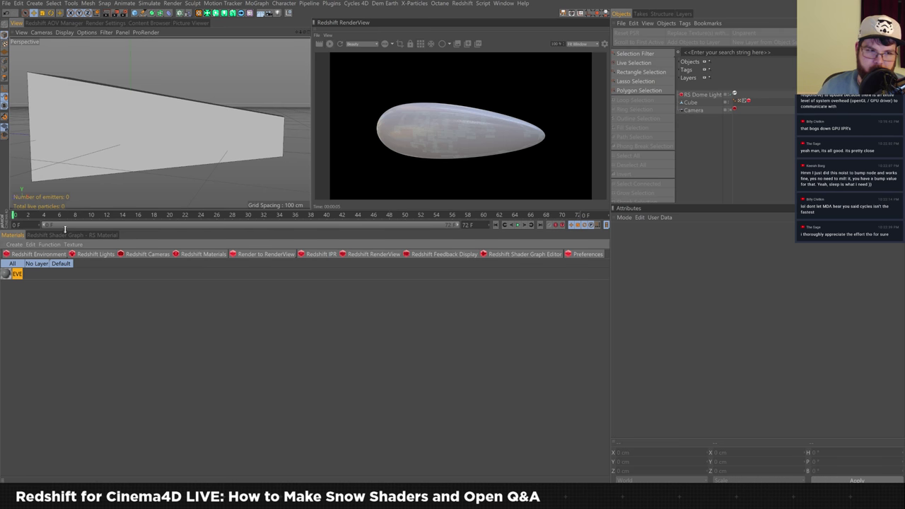
pyautogui.click(66, 235)
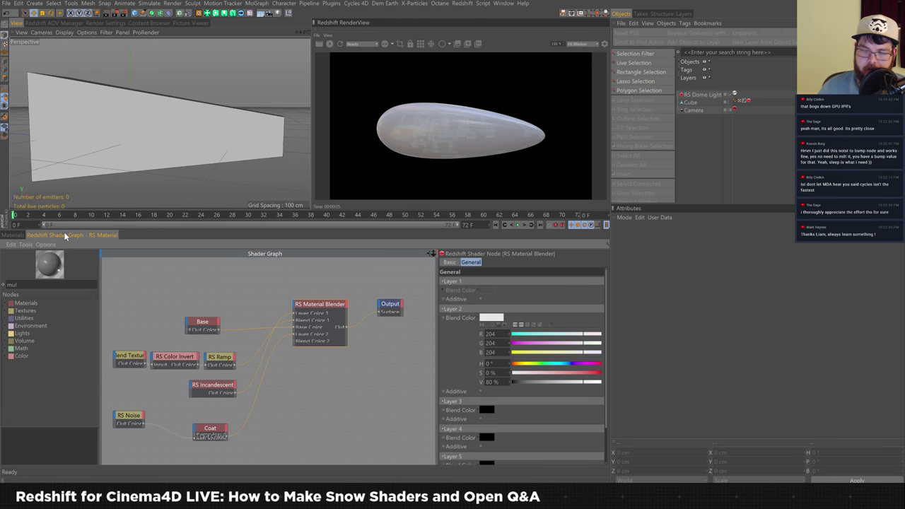